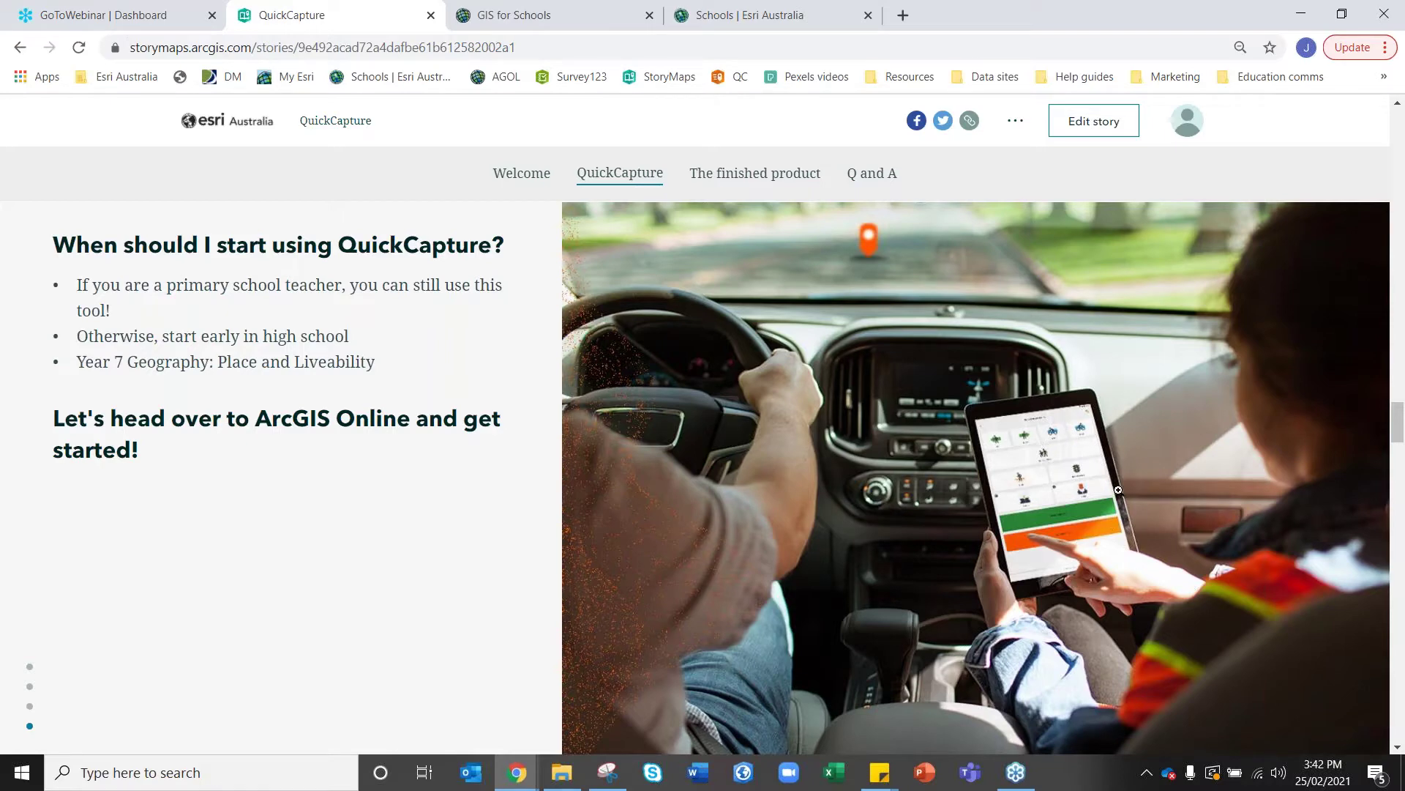
Switch to ArcGIS Online and start a new feature layer from the "Points, lines, and polygons" template among the Build a layer templates.
click(554, 20)
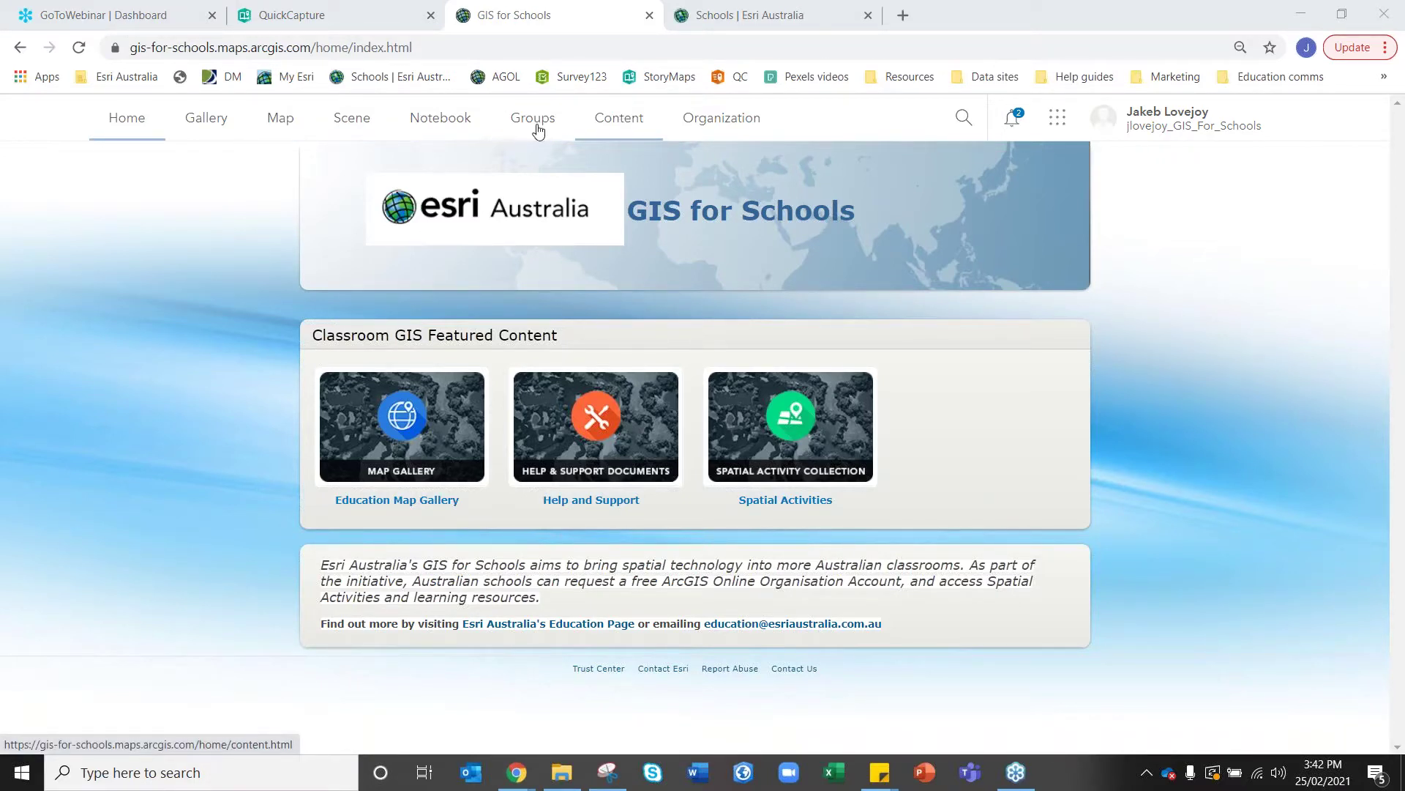
click(604, 117)
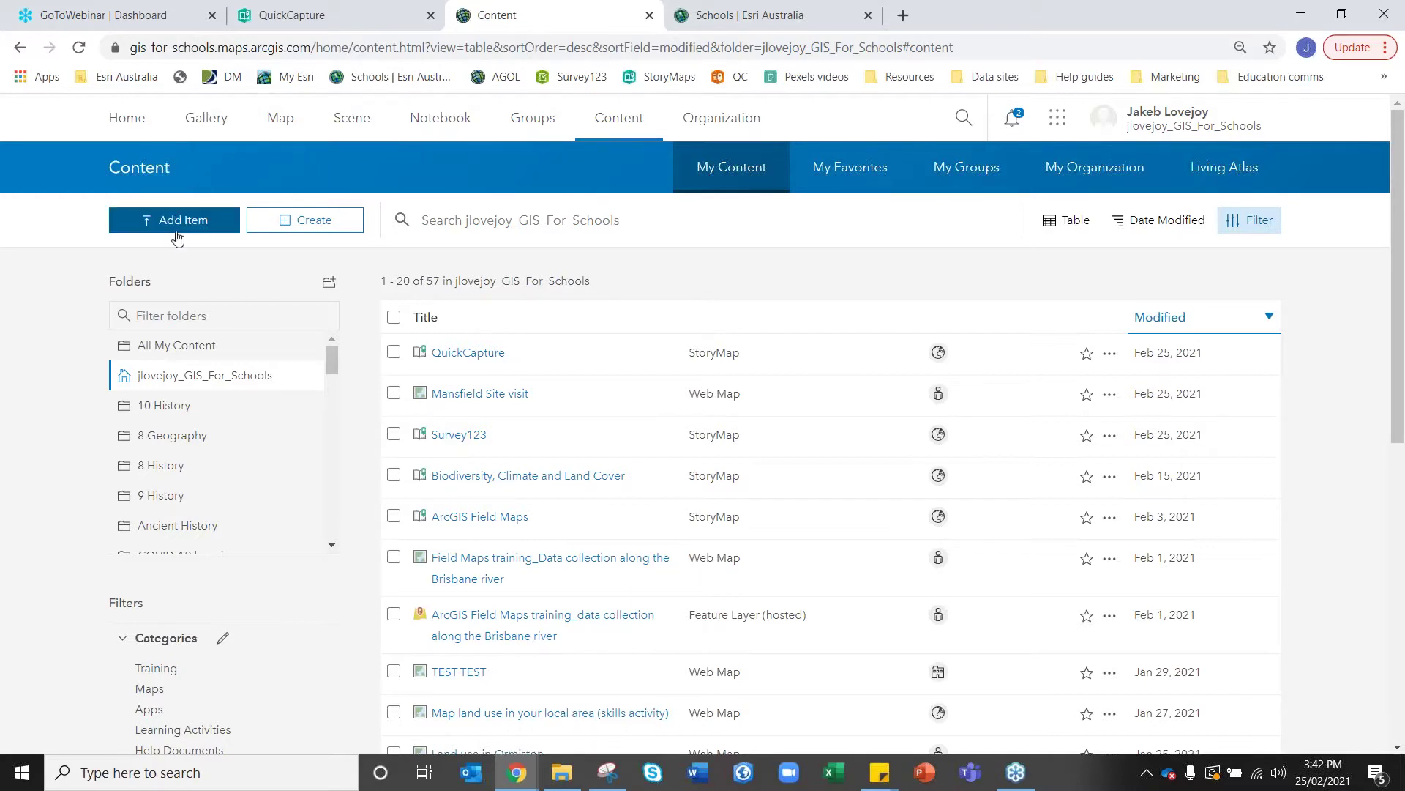
click(268, 230)
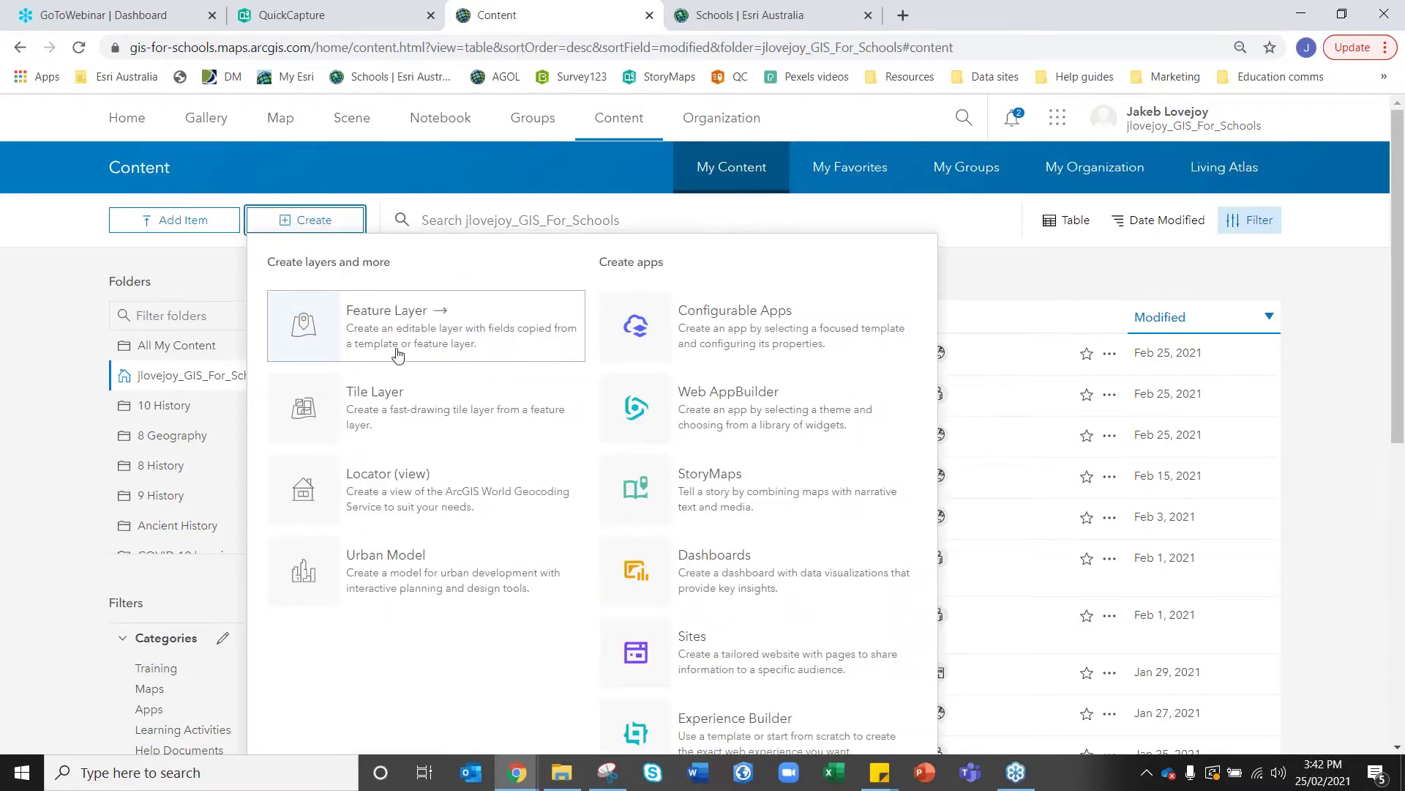
click(401, 352)
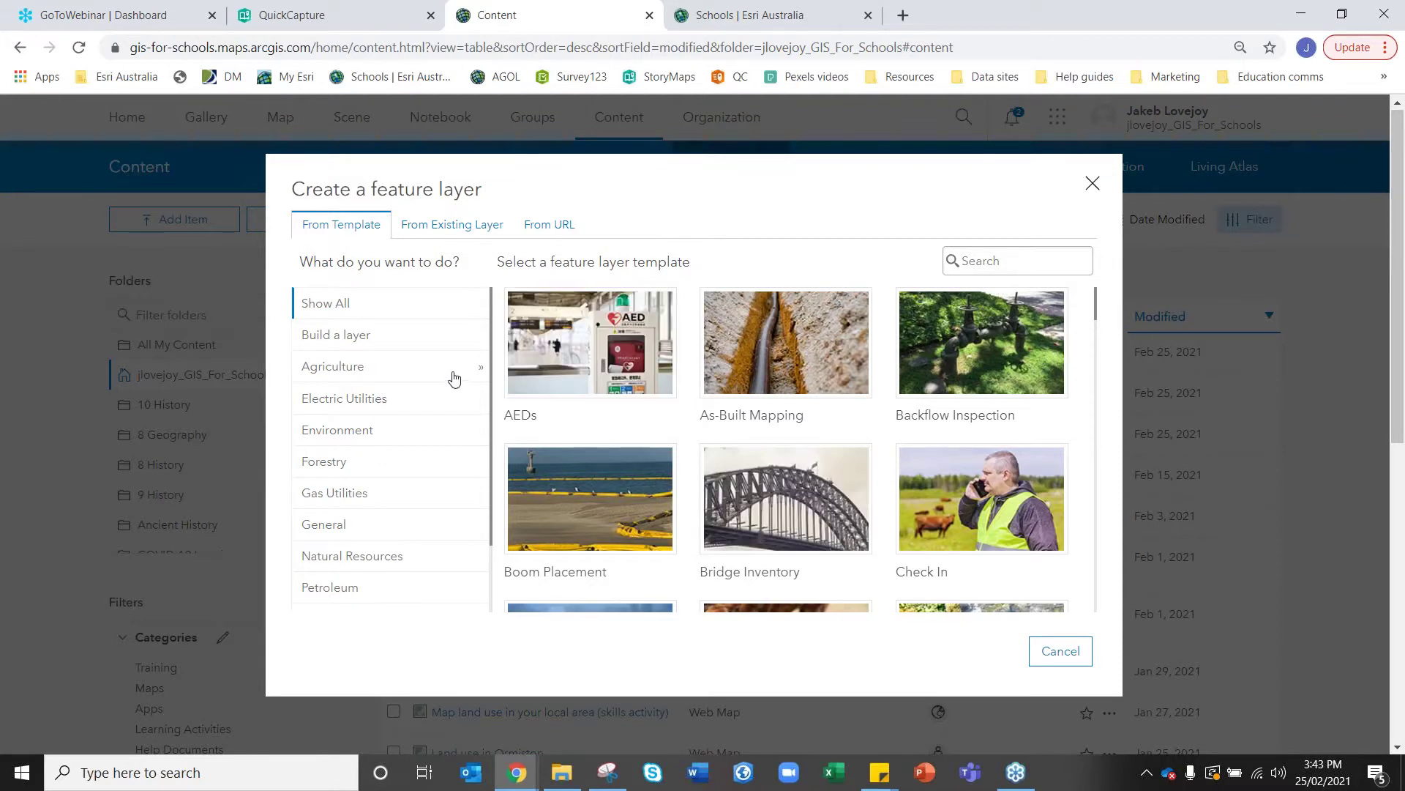
click(318, 336)
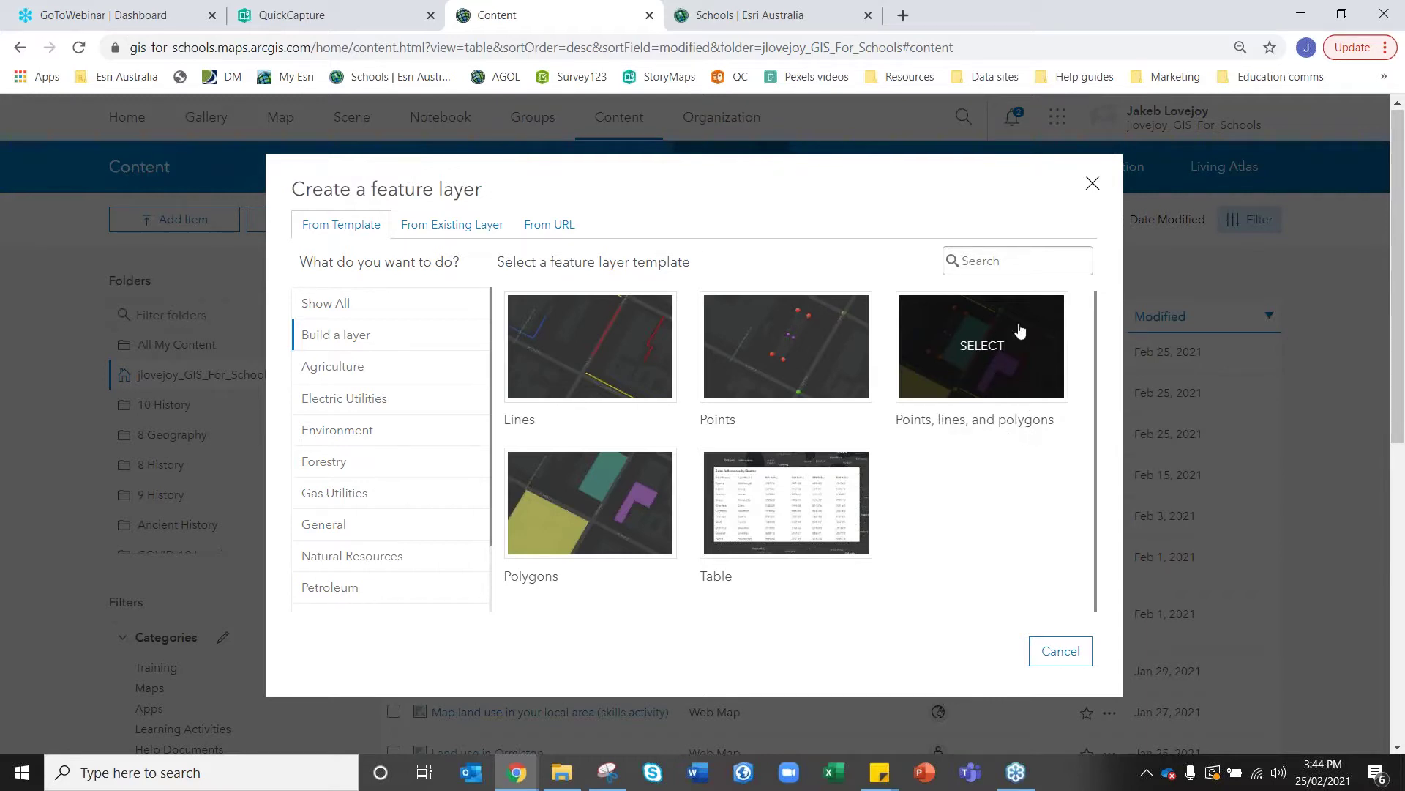
click(959, 379)
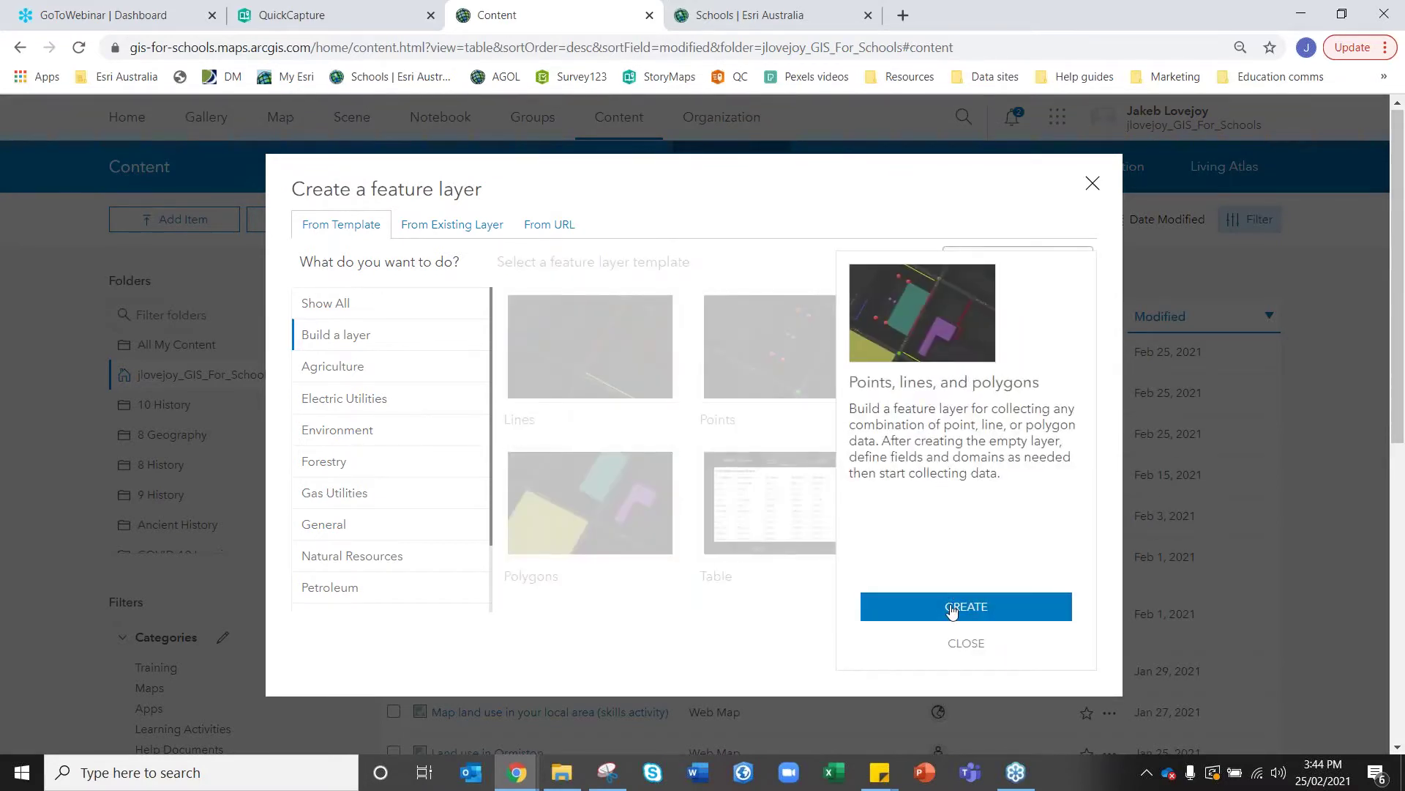
click(953, 610)
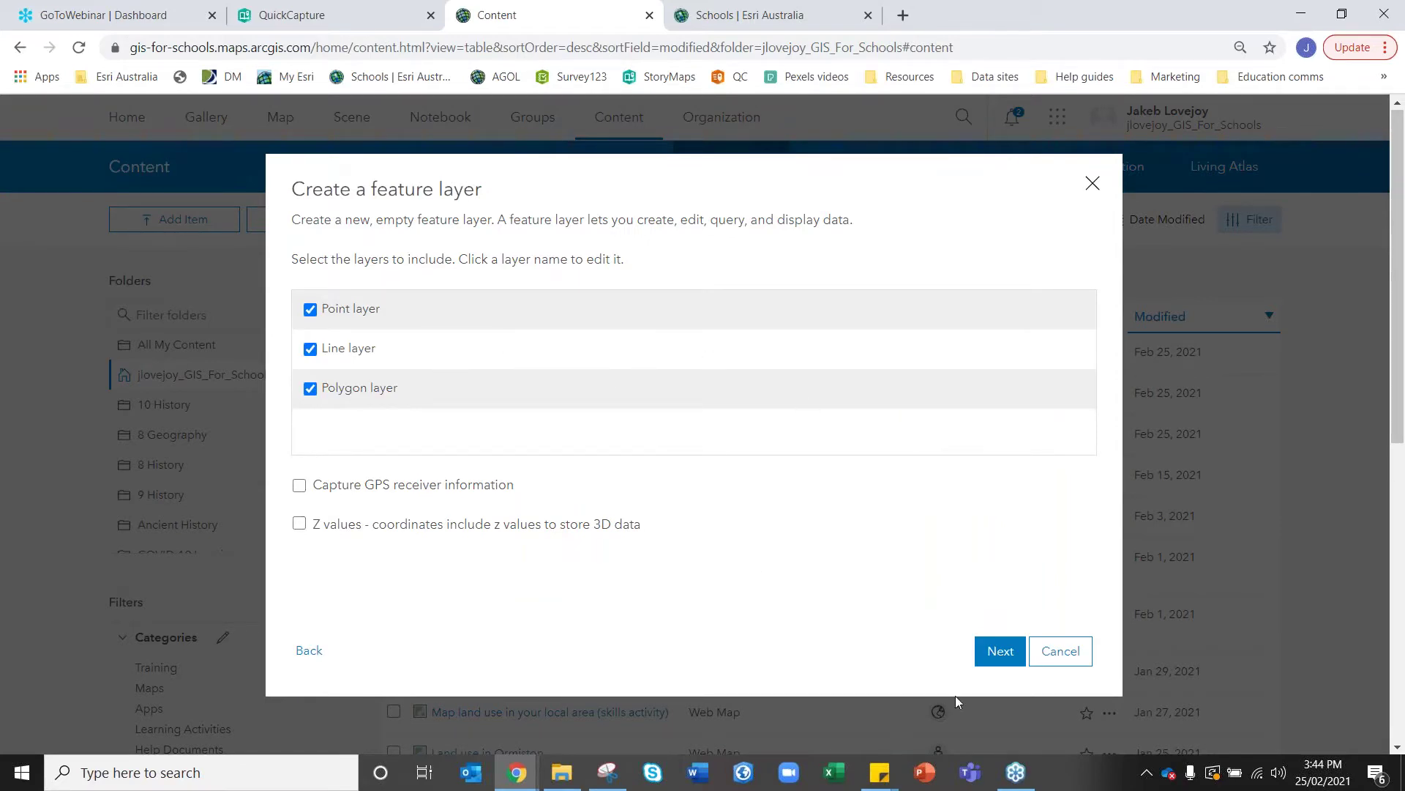
Rename the point layer "Park amenities", the line layer "Park paths" and the polygon layer "Park land use", and accept the layer selection.
click(355, 306)
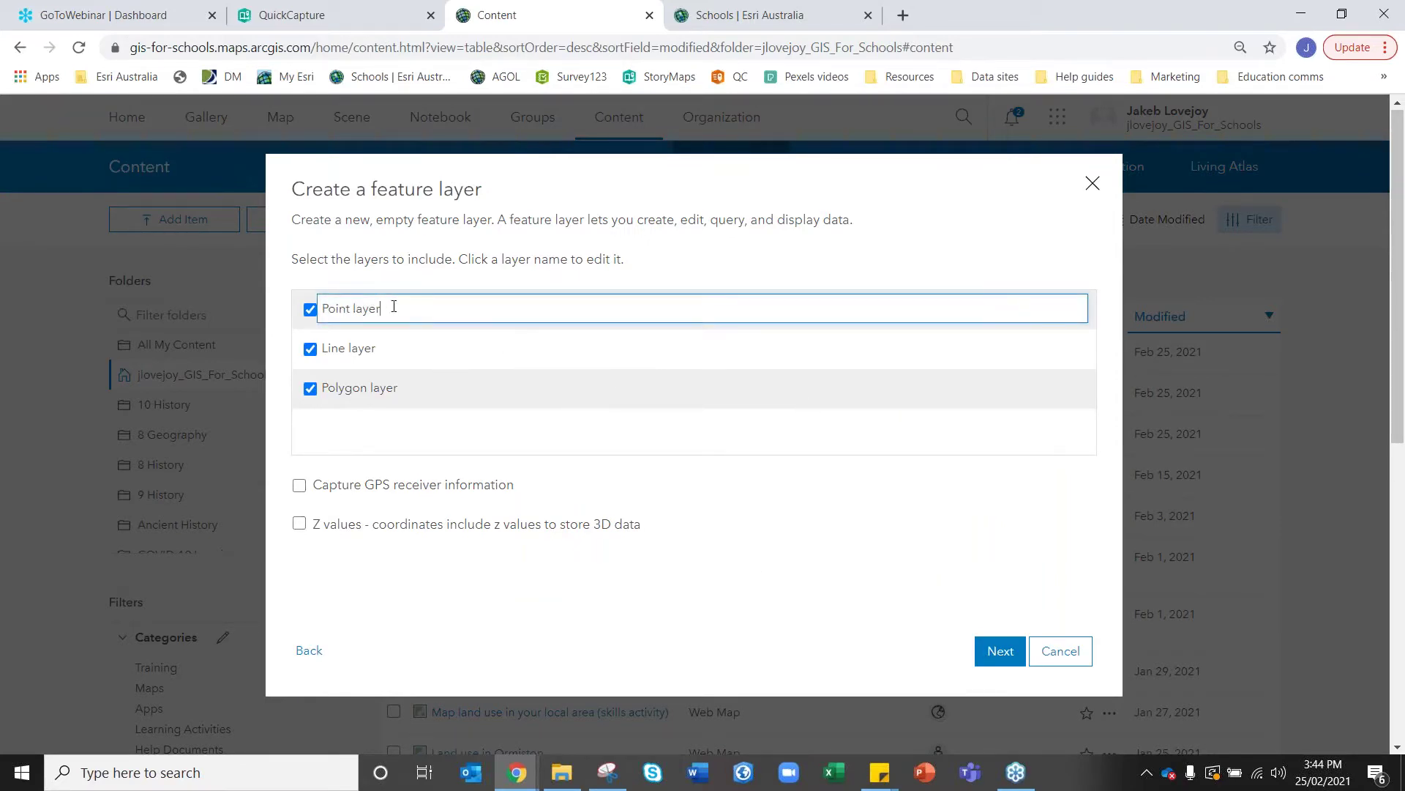
drag(392, 306, 300, 311)
text(Park amenities)
click(369, 348)
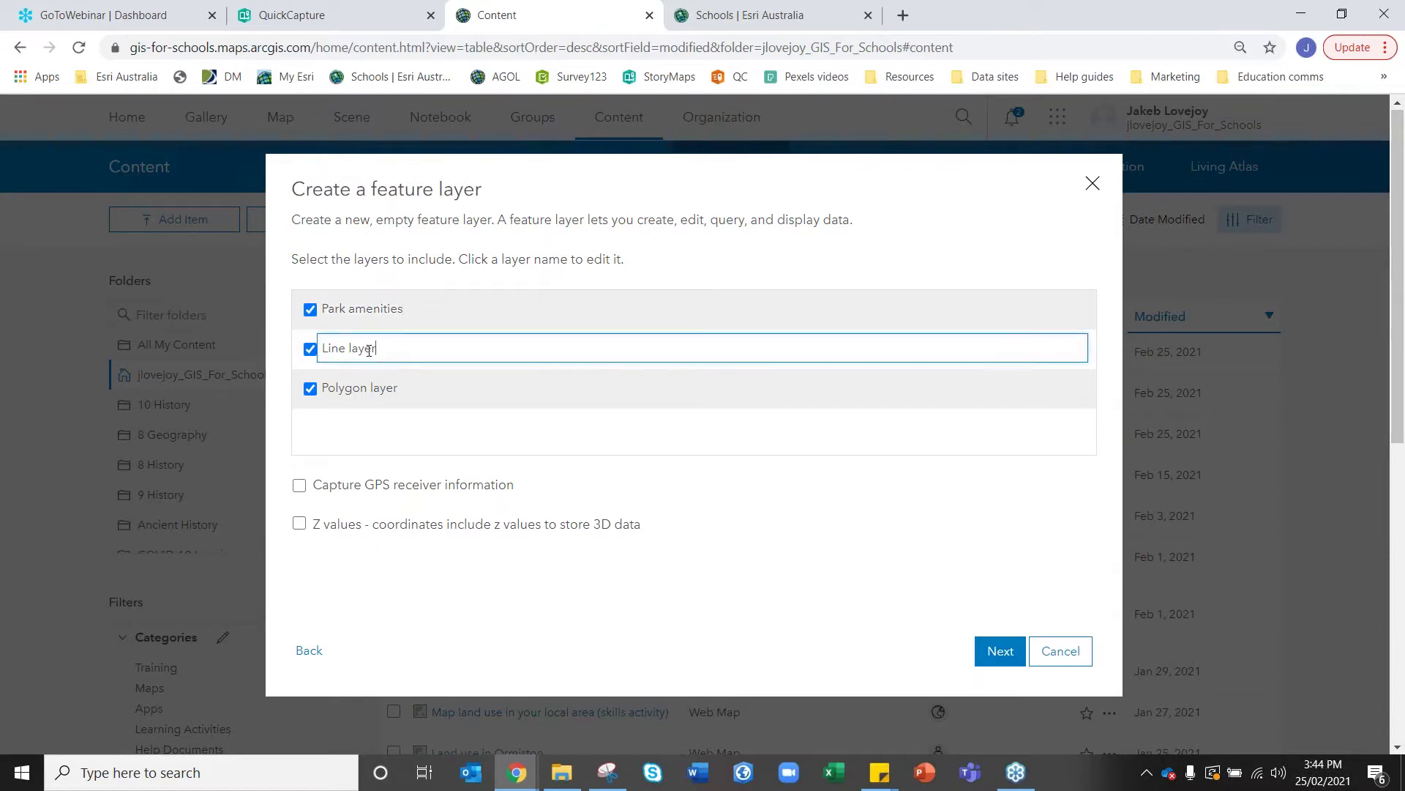
triple_click(369, 349)
text(Park paths)
click(355, 387)
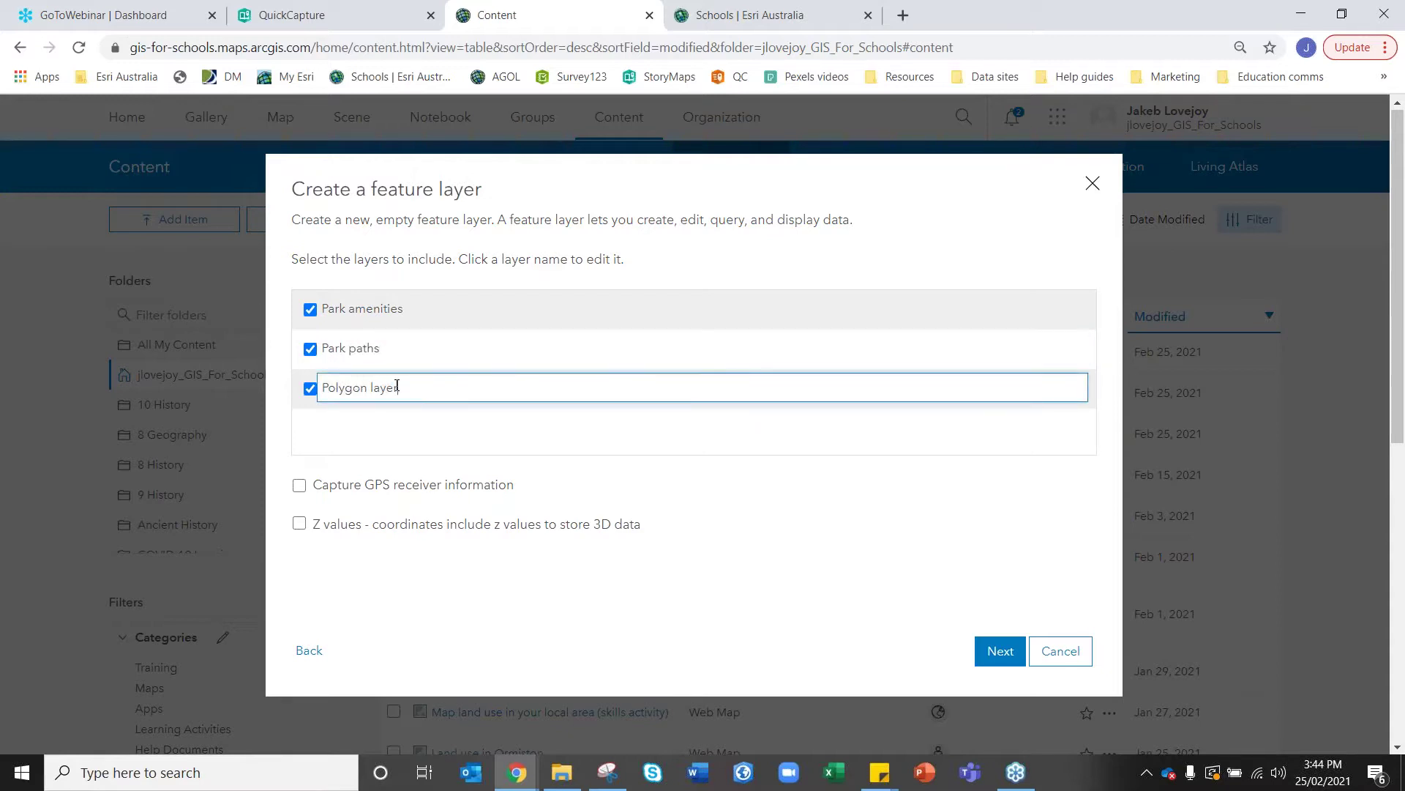
drag(398, 388, 320, 390)
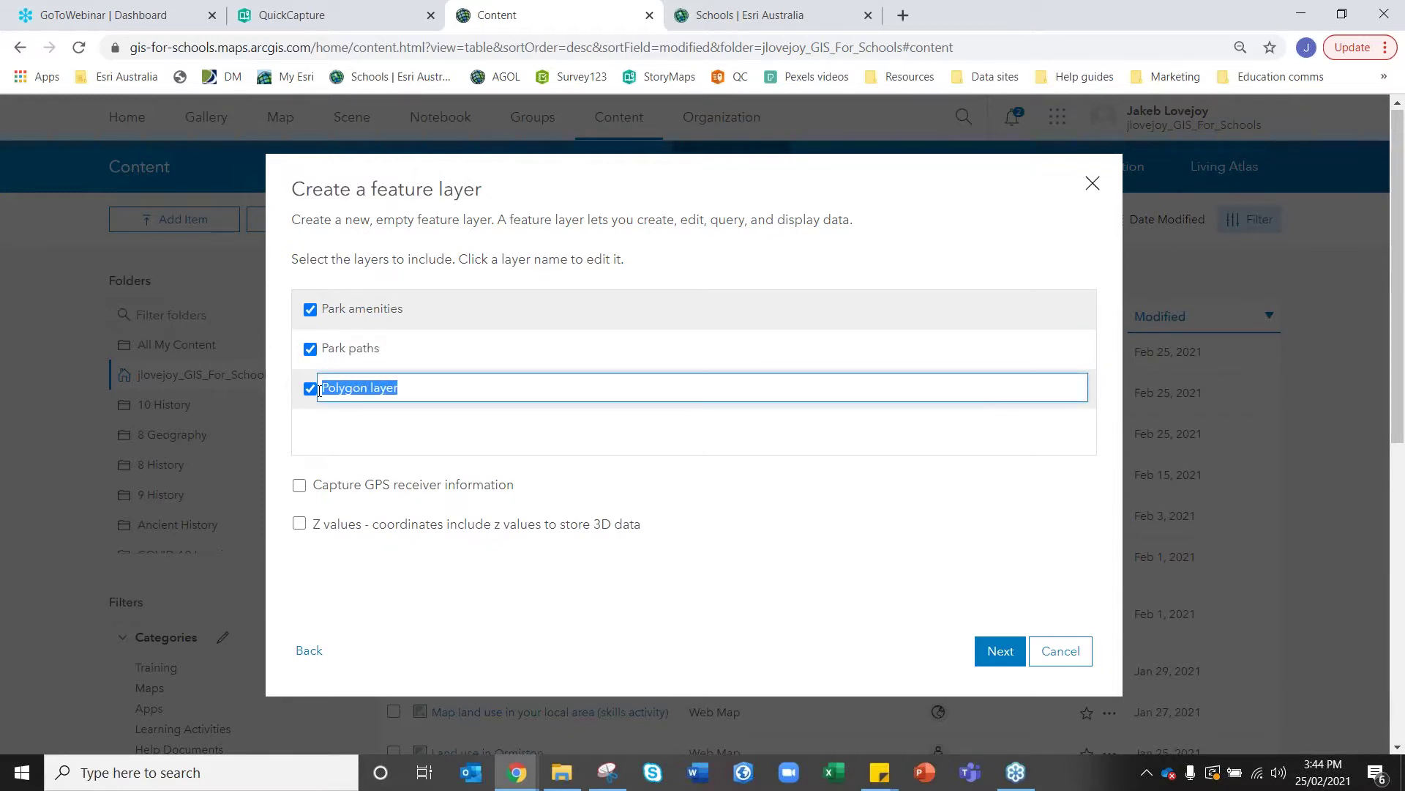
text(Park land use)
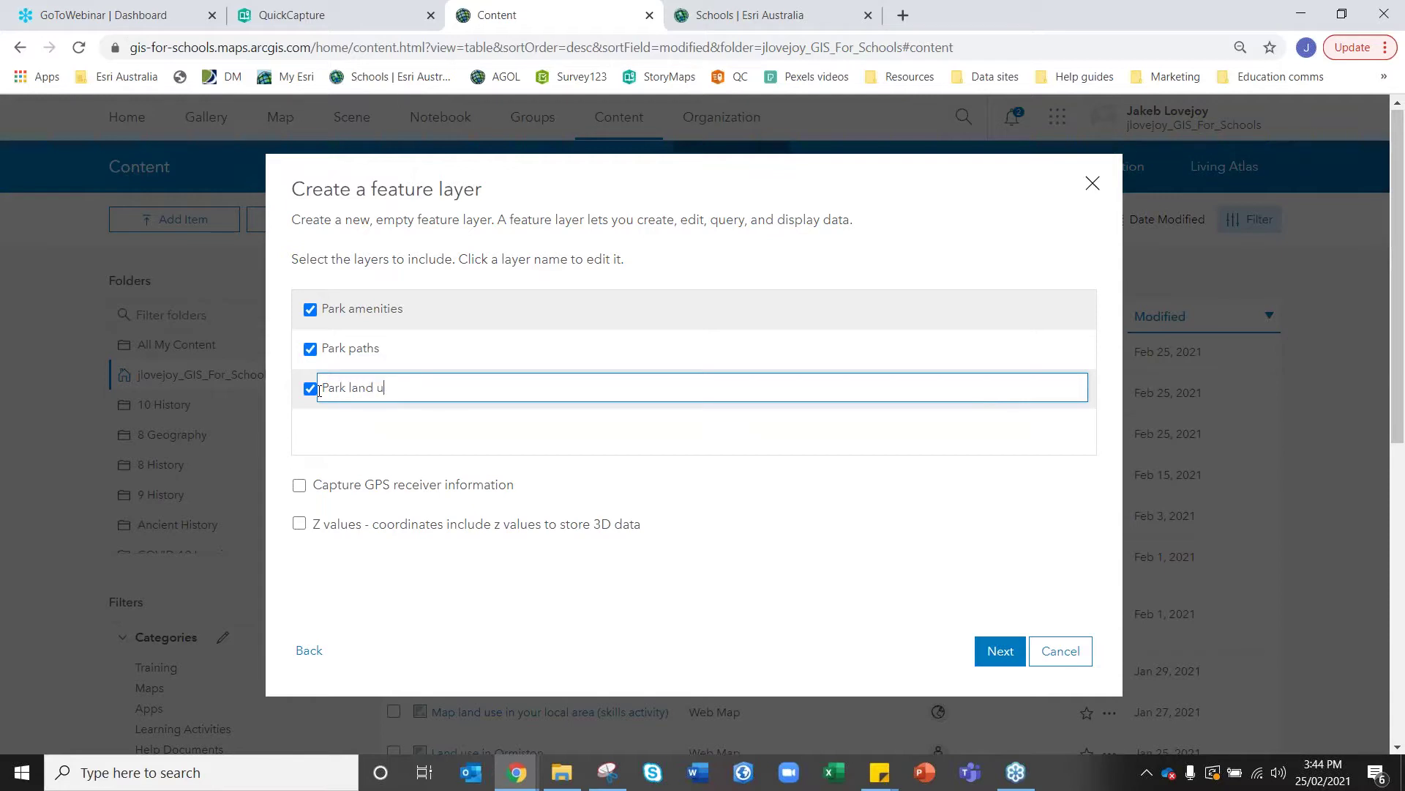
click(423, 434)
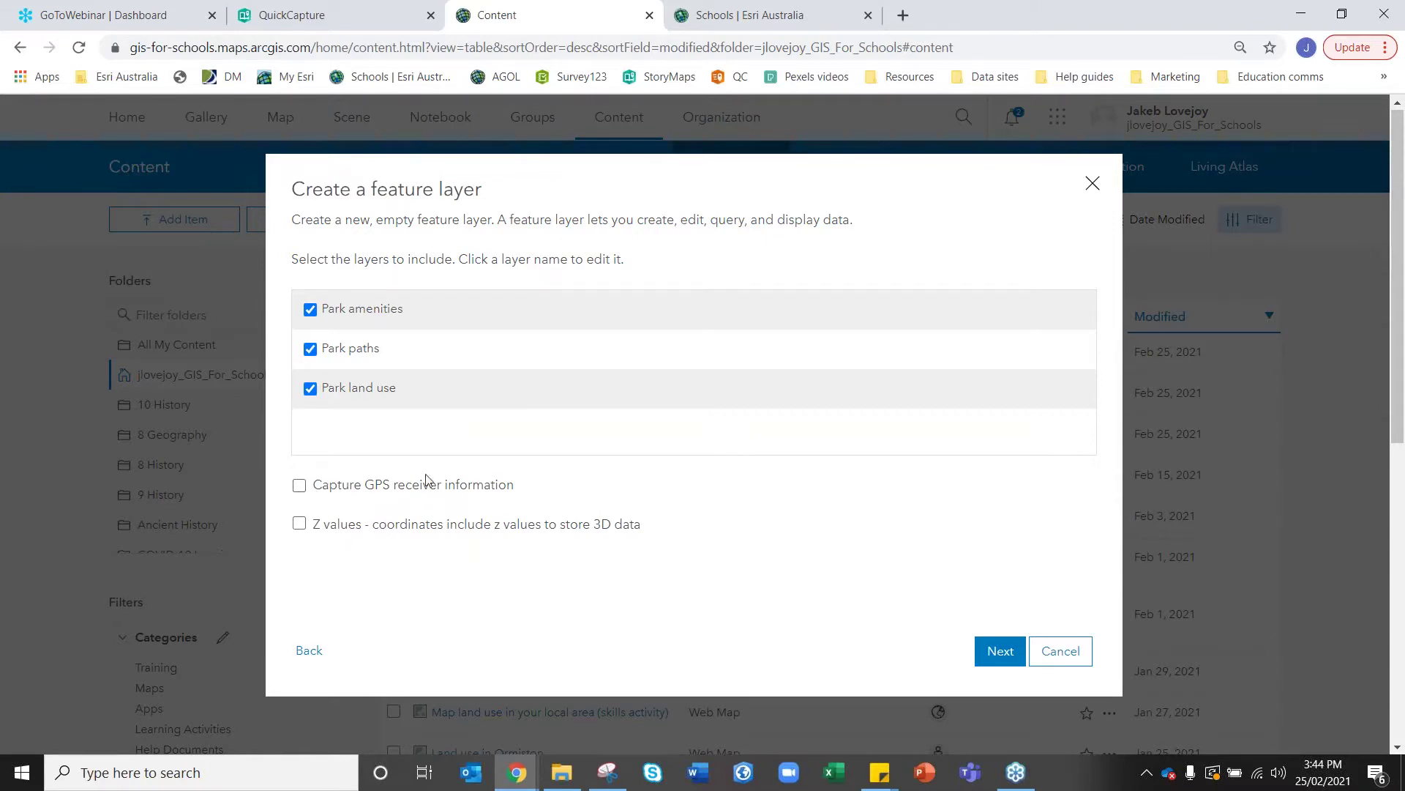
click(999, 651)
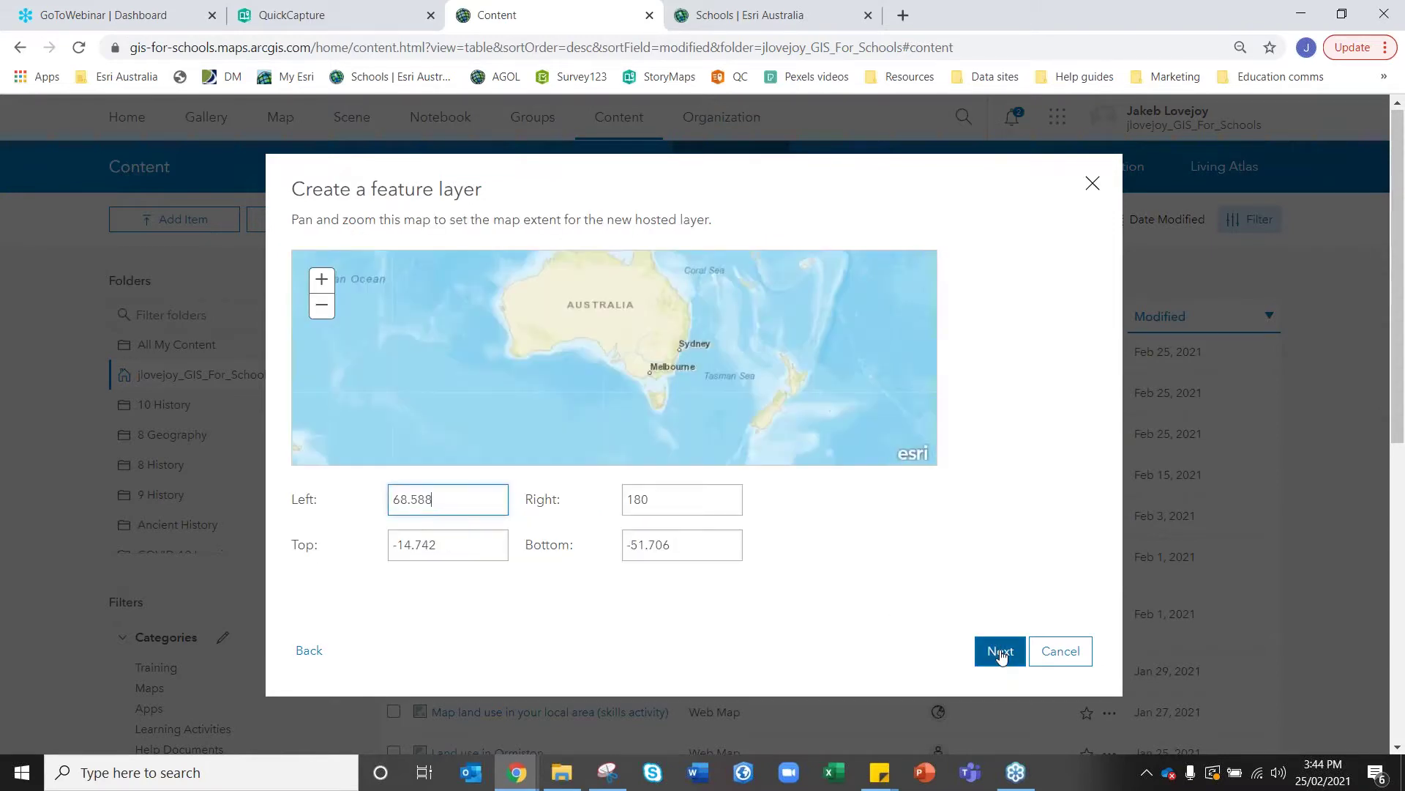
Set the new layer's map extent to the area around Brisbane and accept it.
drag(636, 344, 622, 390)
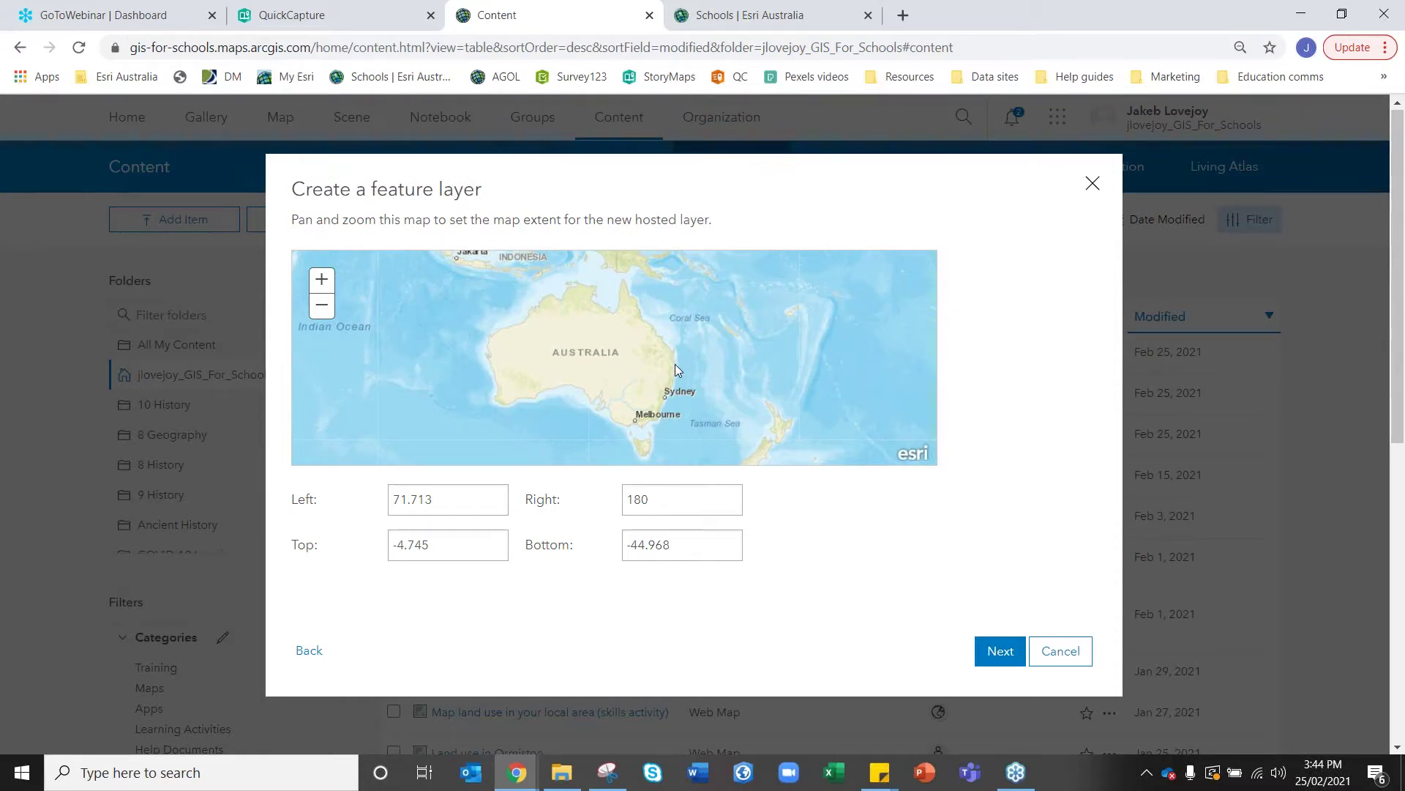
scroll(674, 363, up, 3)
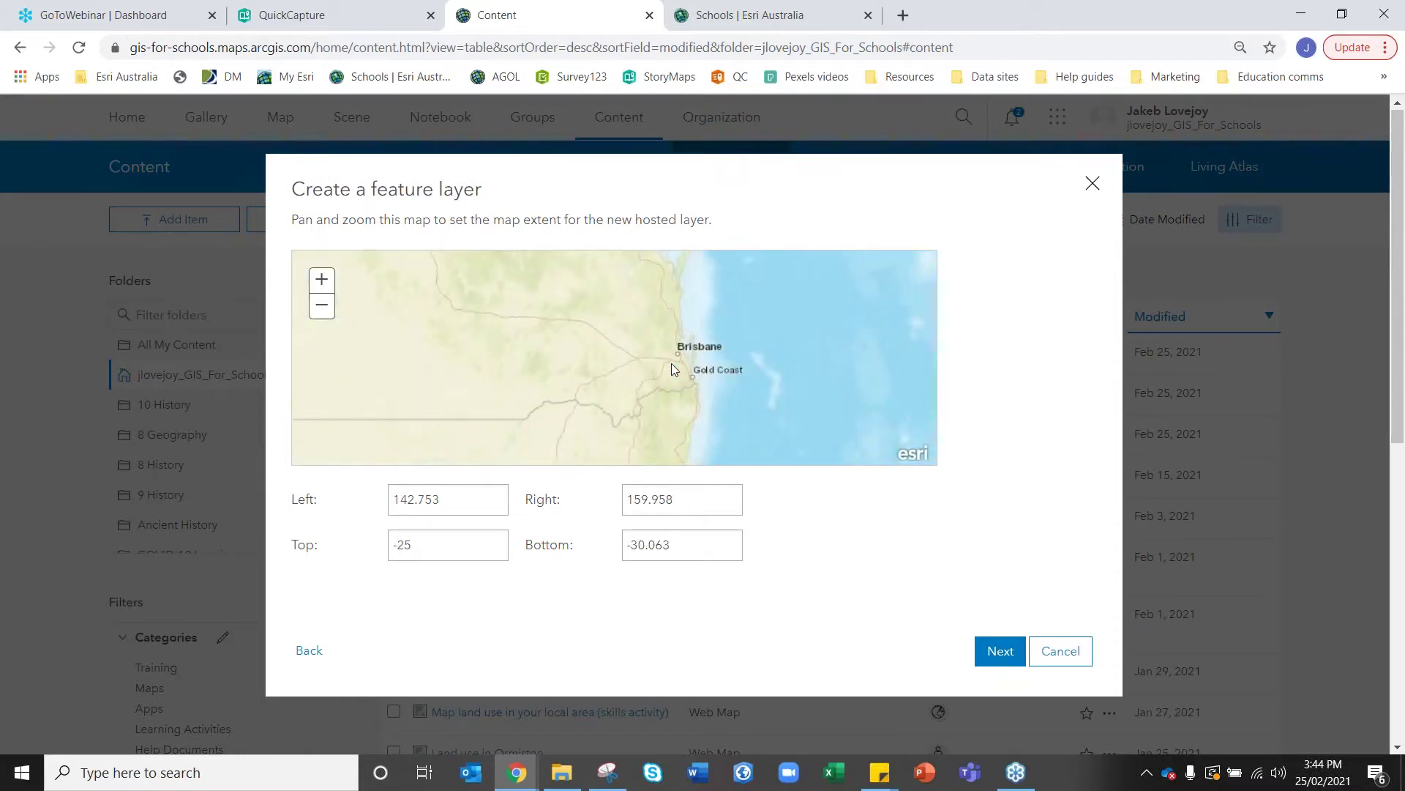
scroll(670, 363, up, 2)
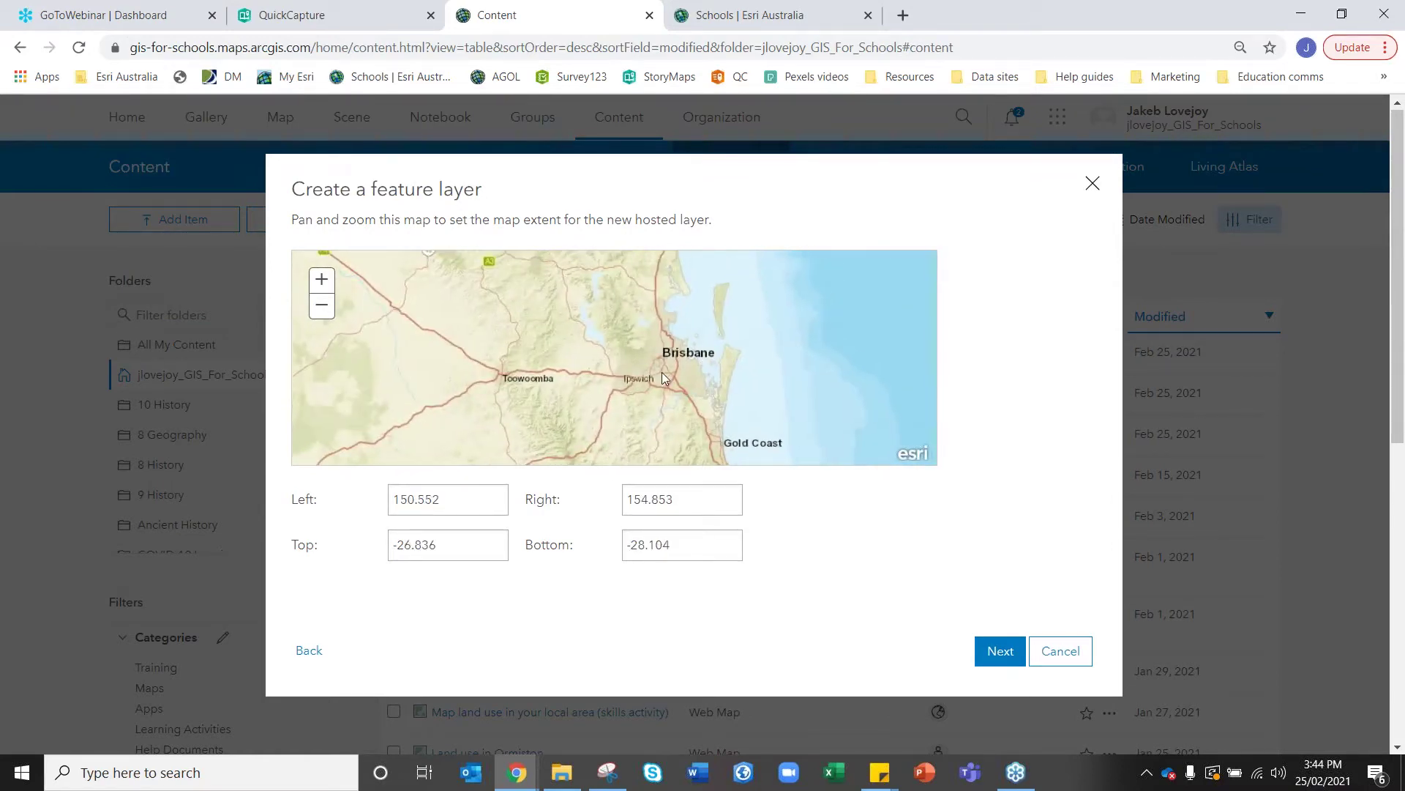
scroll(667, 369, up, 2)
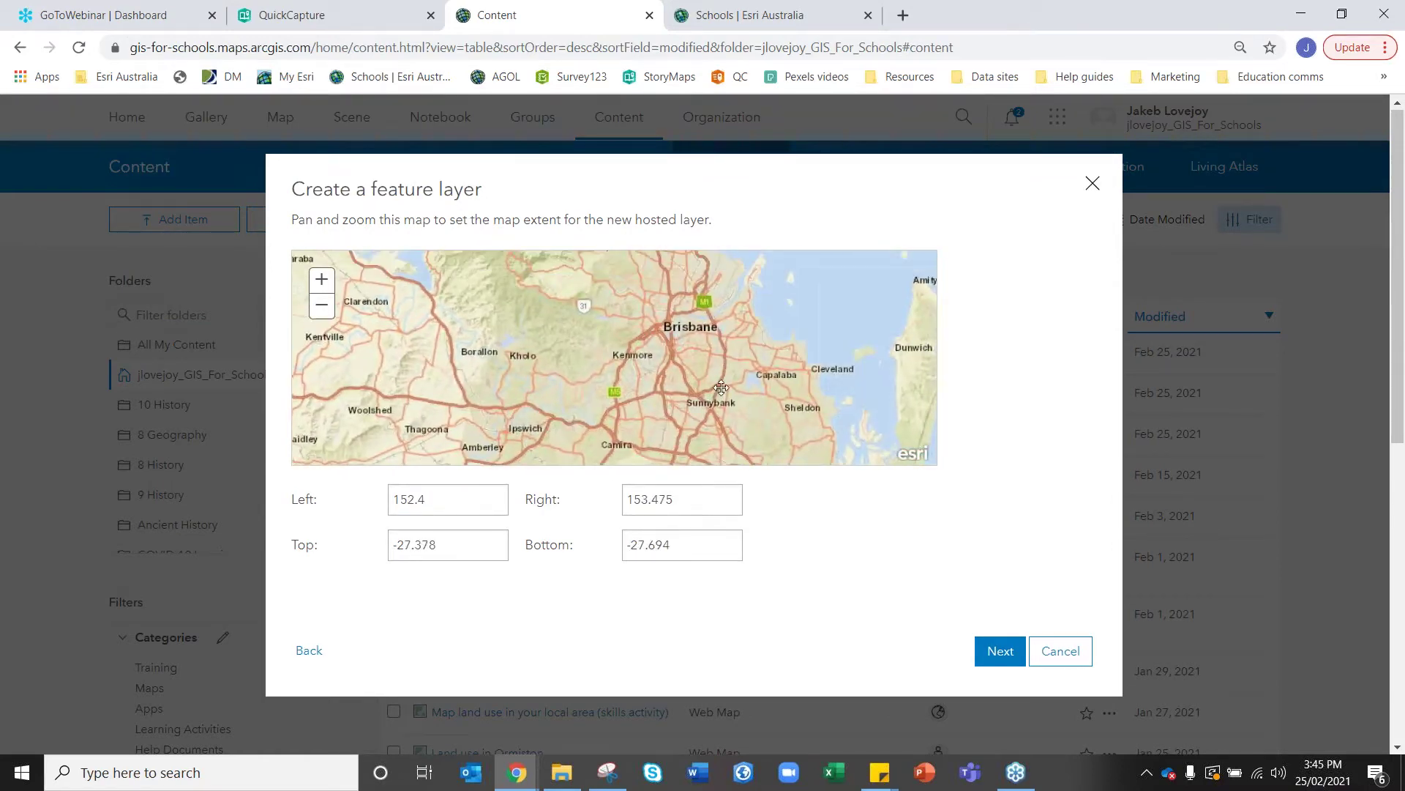
drag(725, 406, 725, 363)
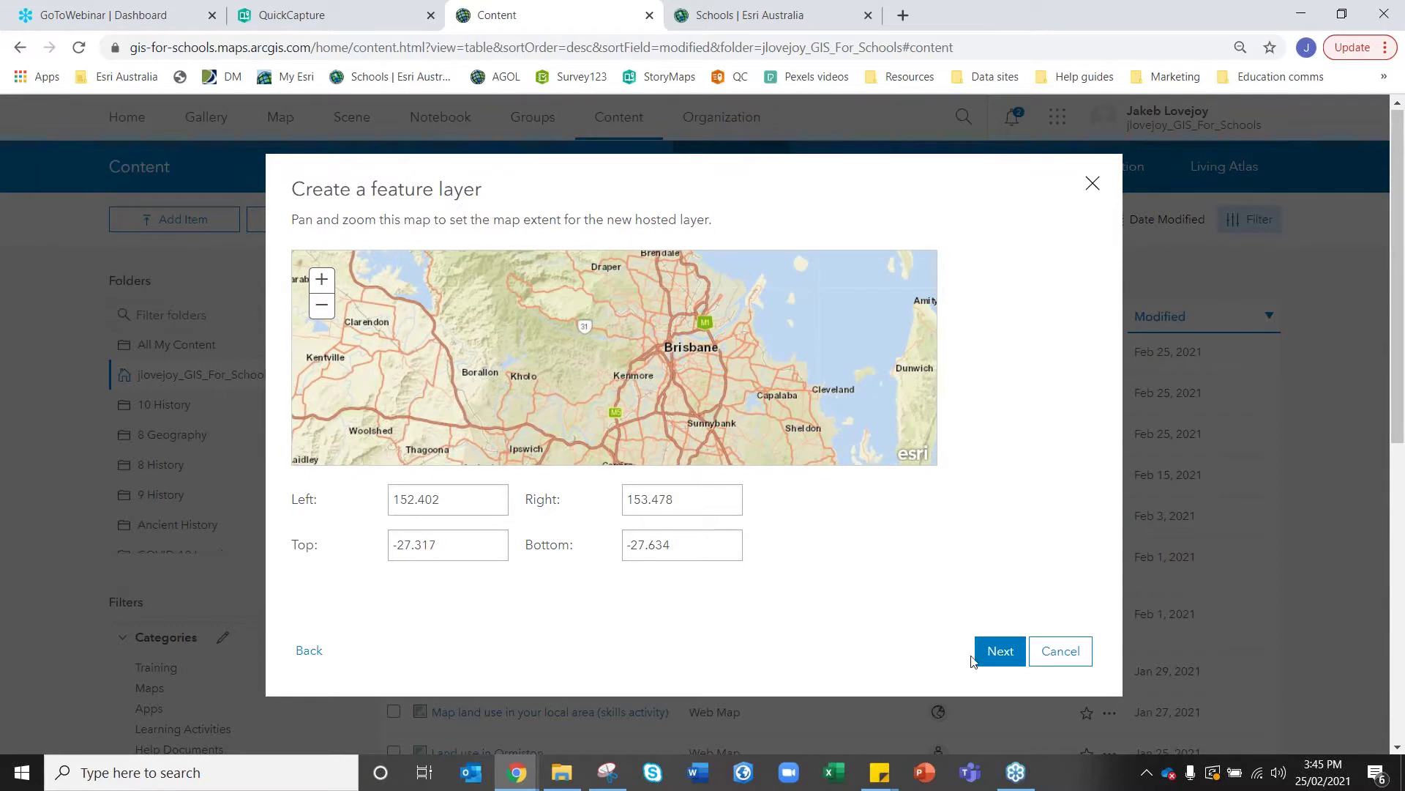
click(994, 662)
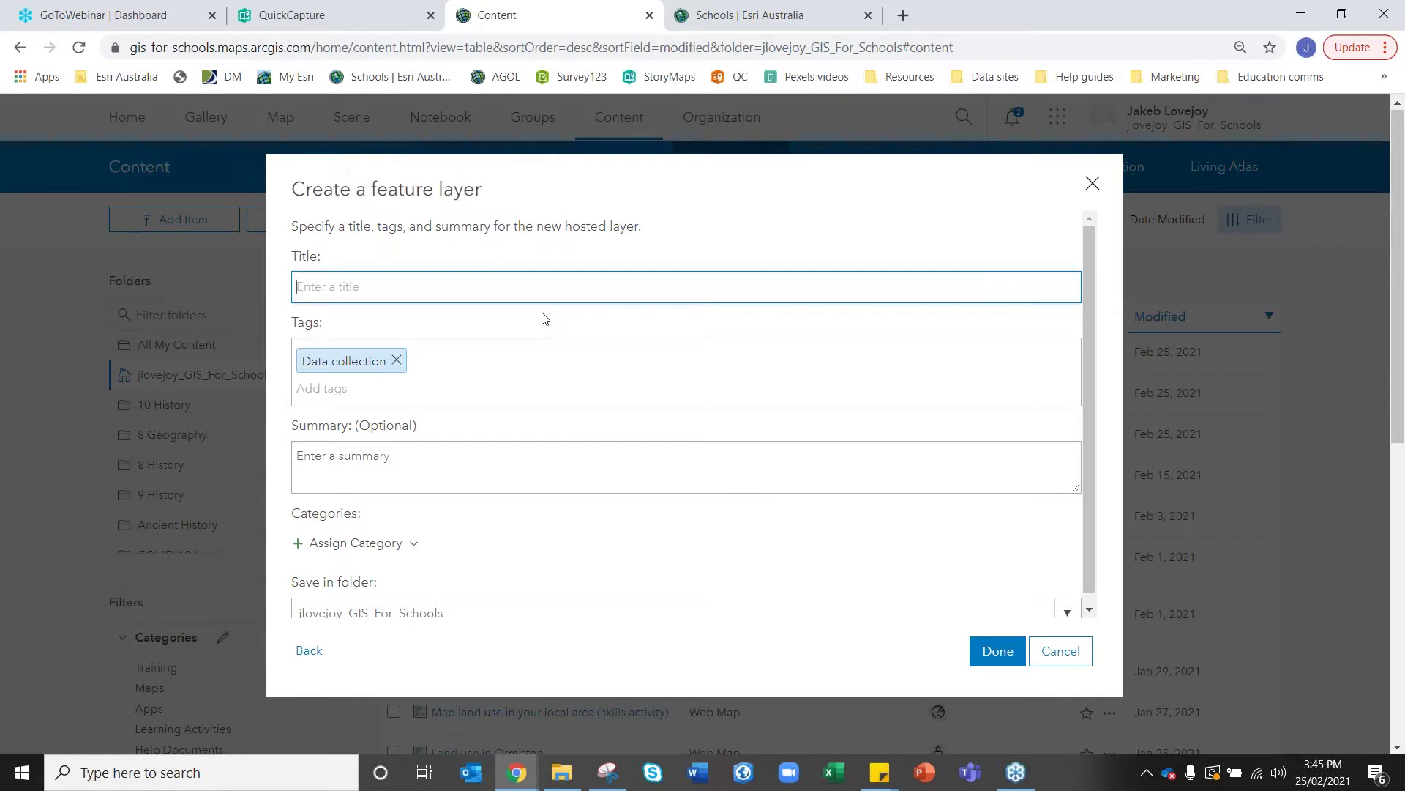
Try to create the layer with the title "QuickCapture webinar - park services".
text(QuickCapture webinar - park services)
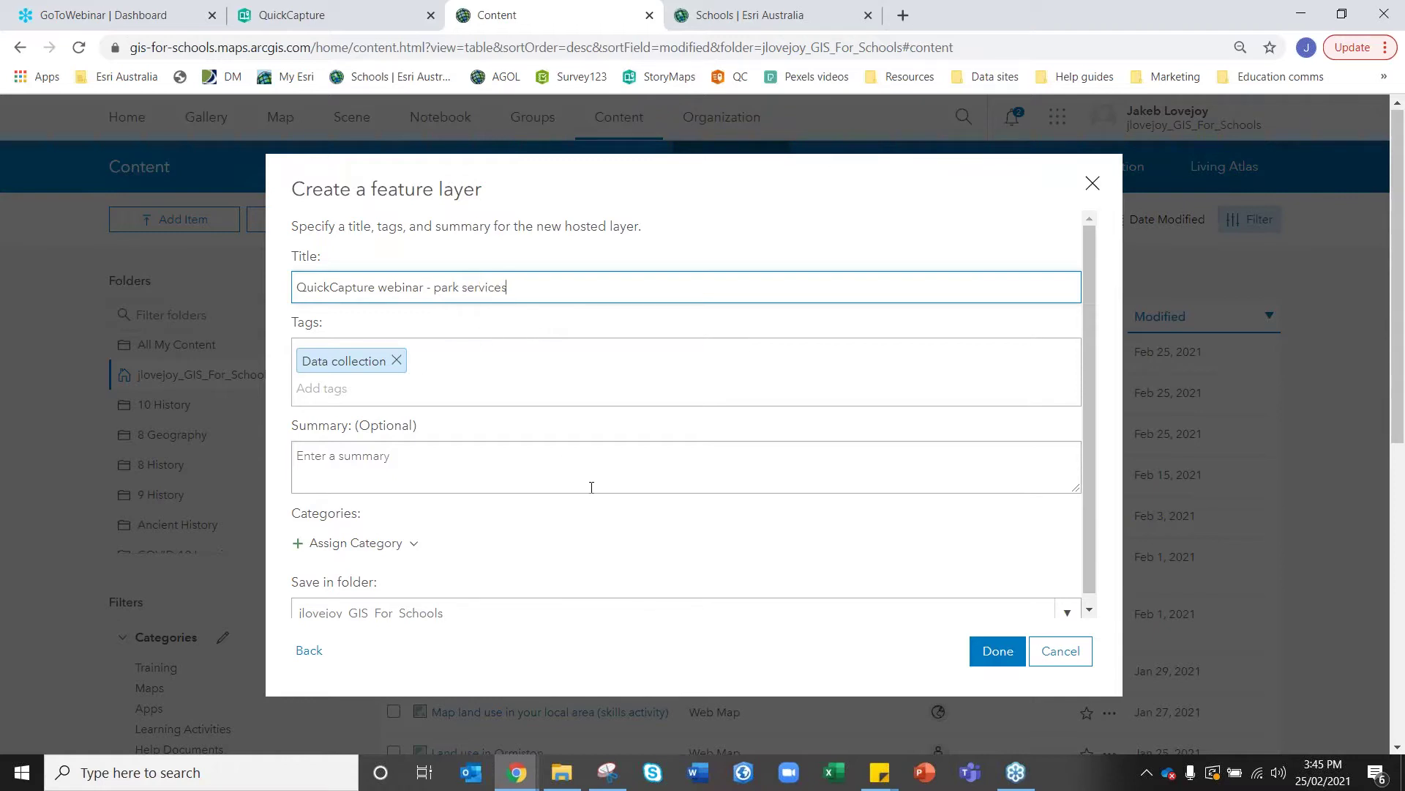
scroll(601, 505, down, 1)
click(1015, 659)
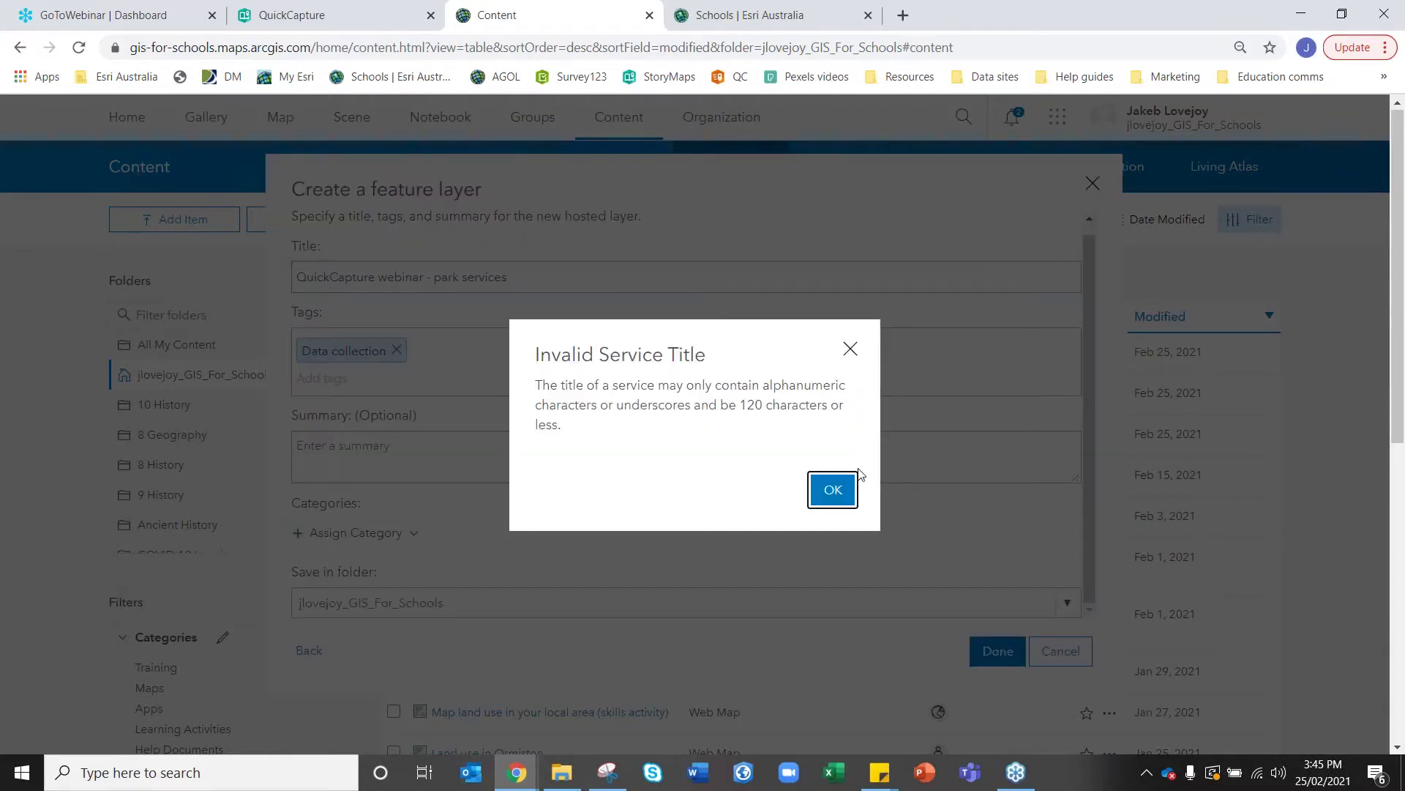
click(844, 492)
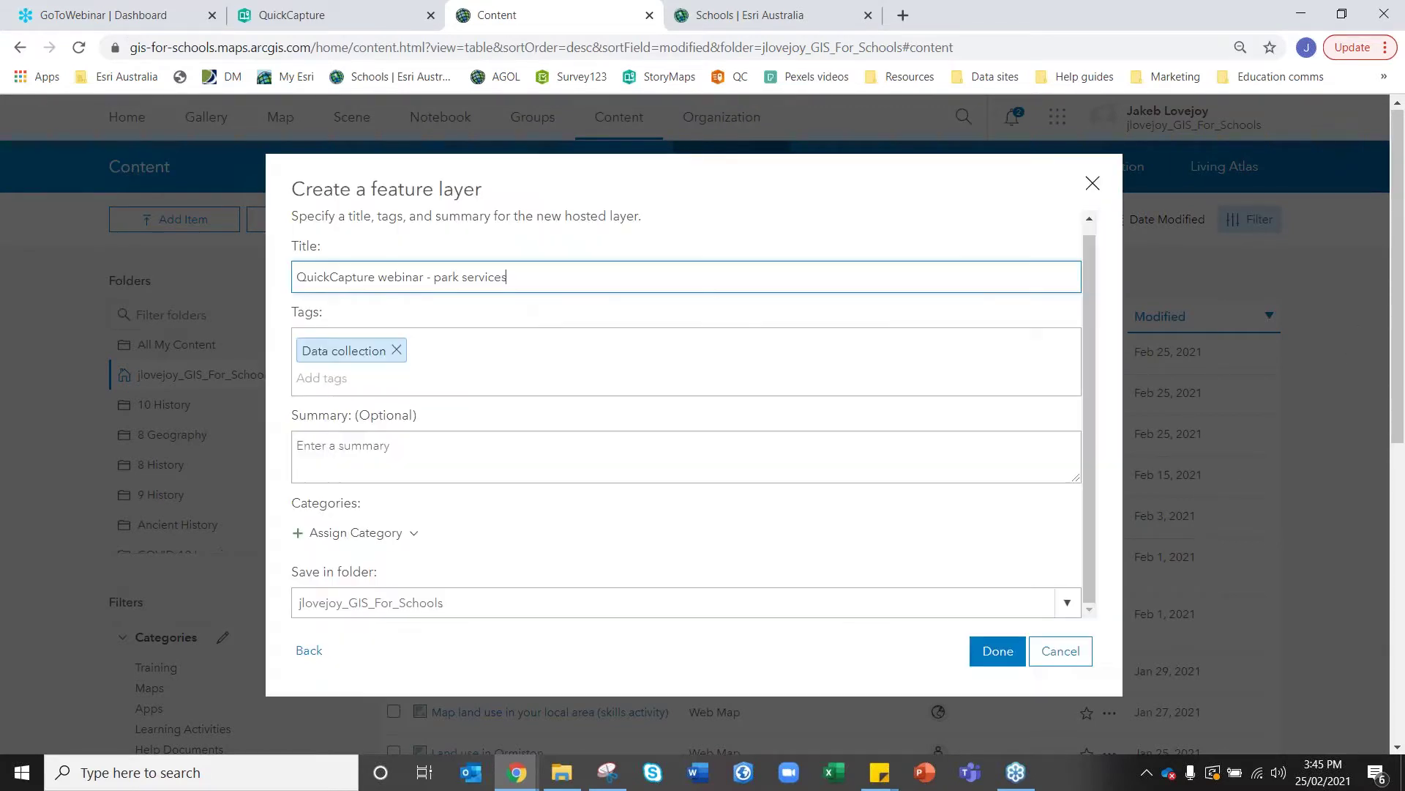
Remove the hyphen so the title reads "QuickCapture webinar park services", and create the hosted feature layer.
double_click(431, 277)
key(BackSpace)
key(BackSpace)
click(998, 651)
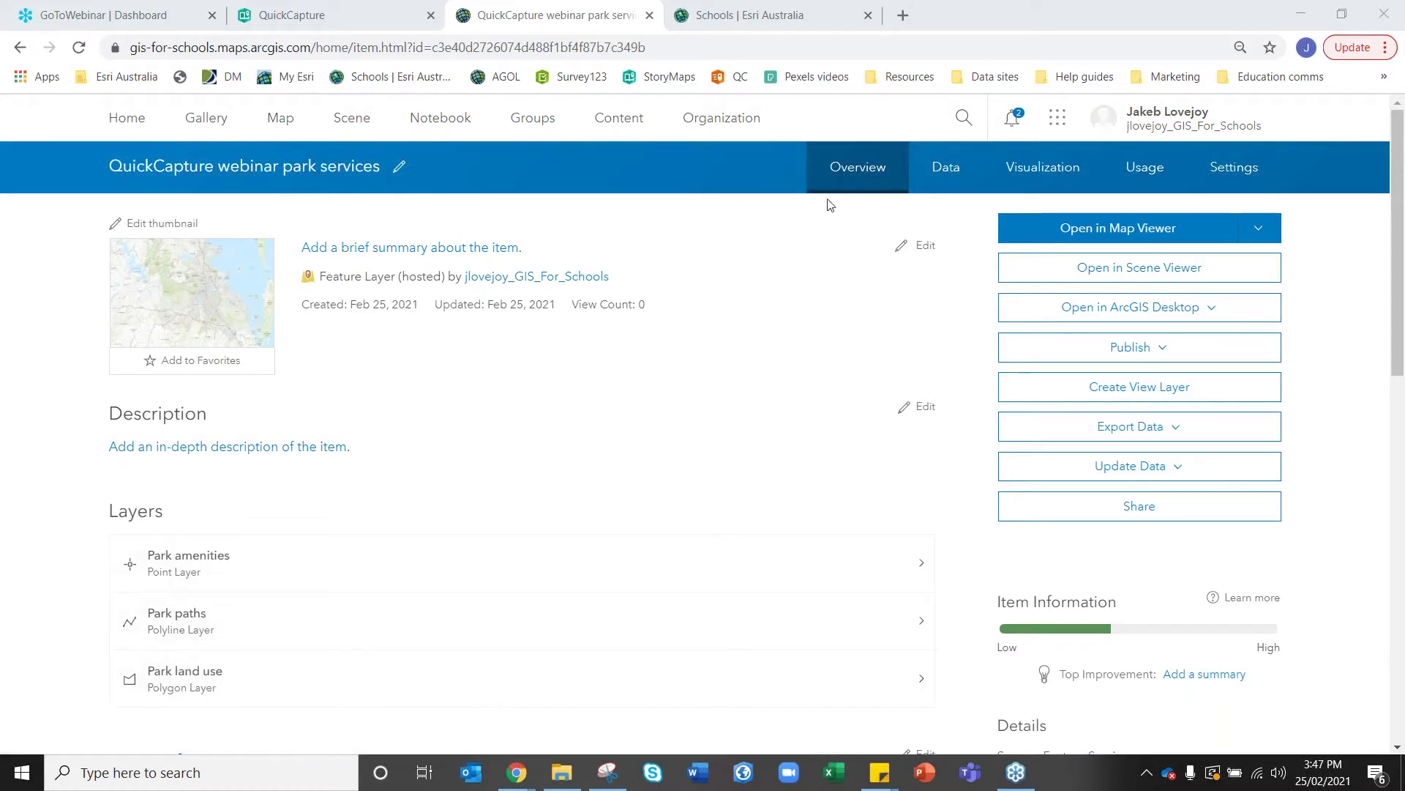
Open the data fields of the Park amenities layer in the new feature layer item.
click(934, 173)
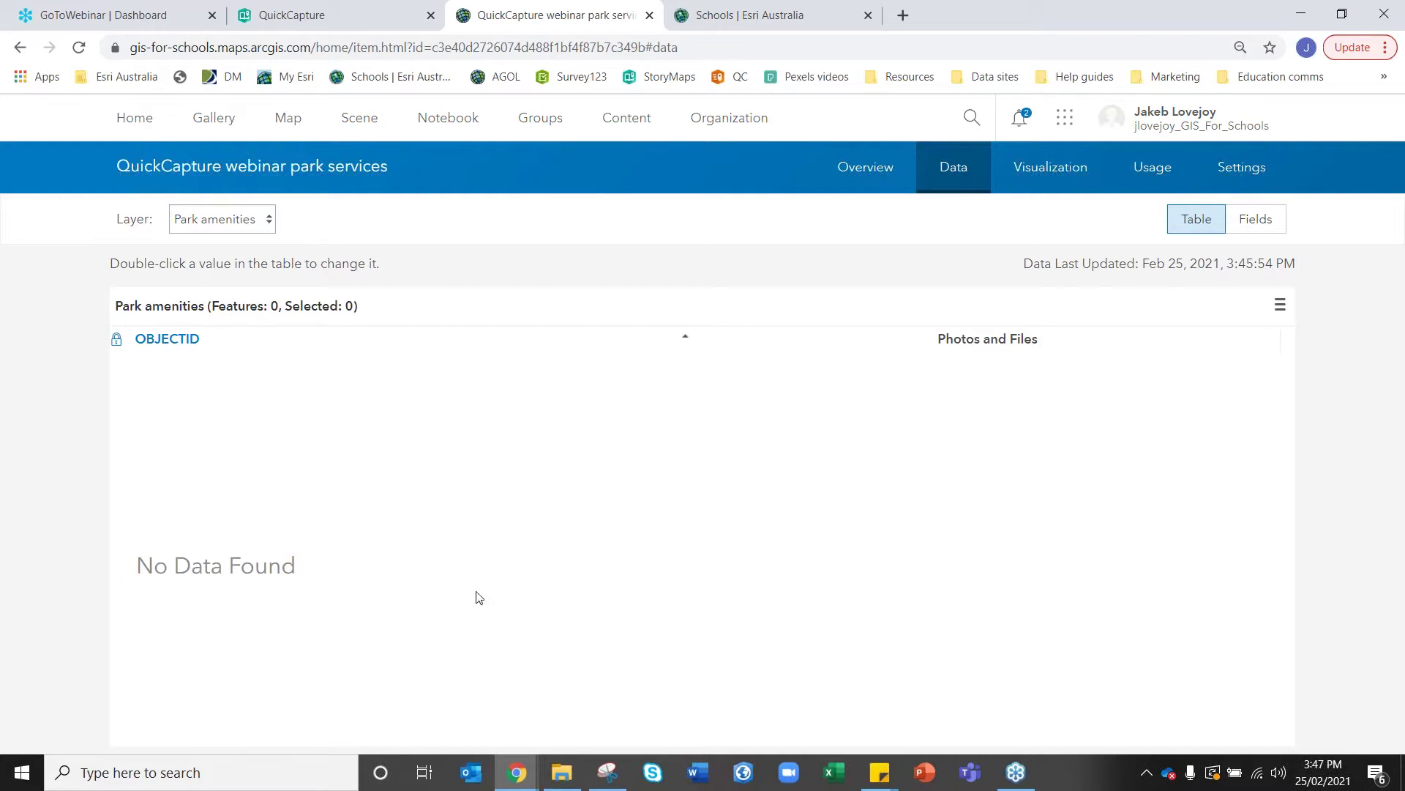
click(1270, 234)
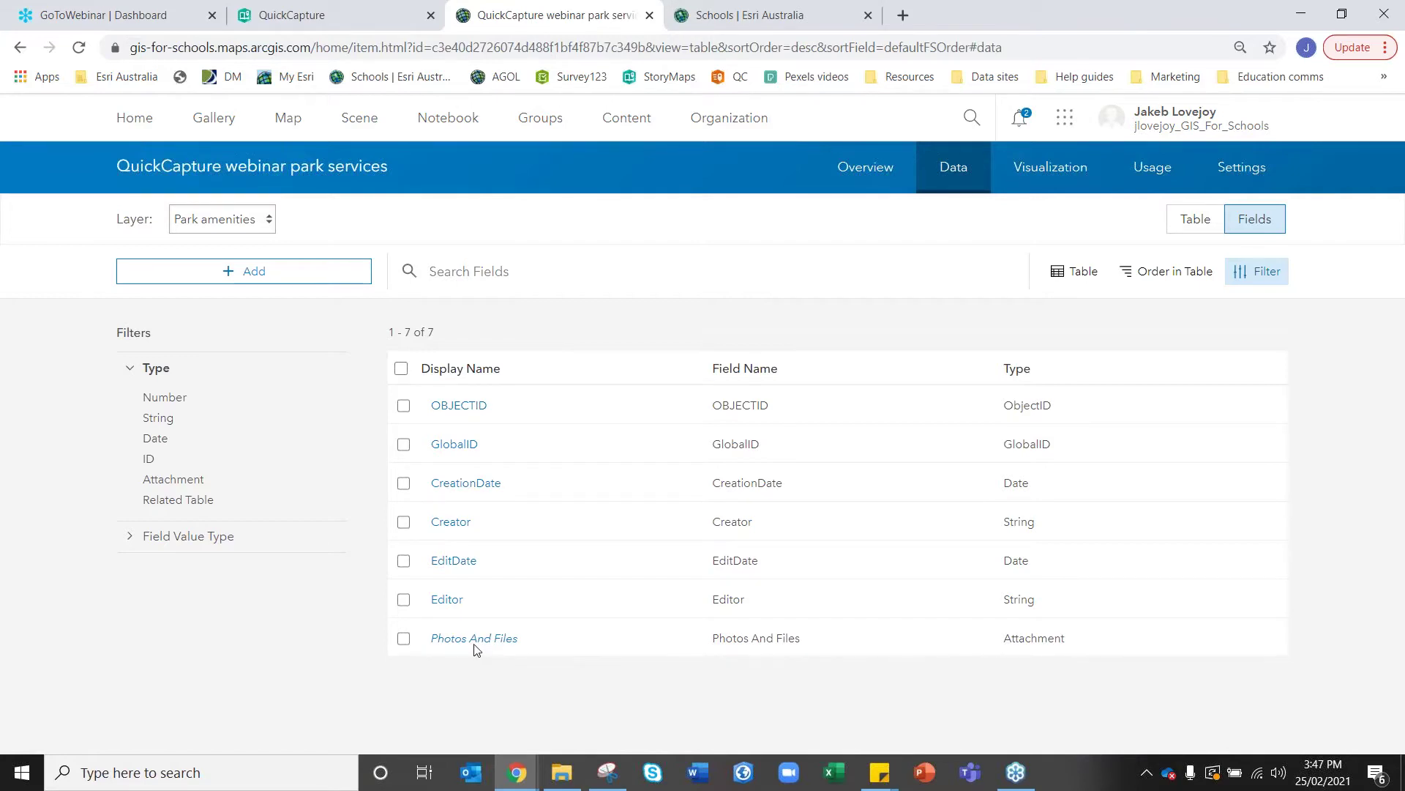
click(216, 219)
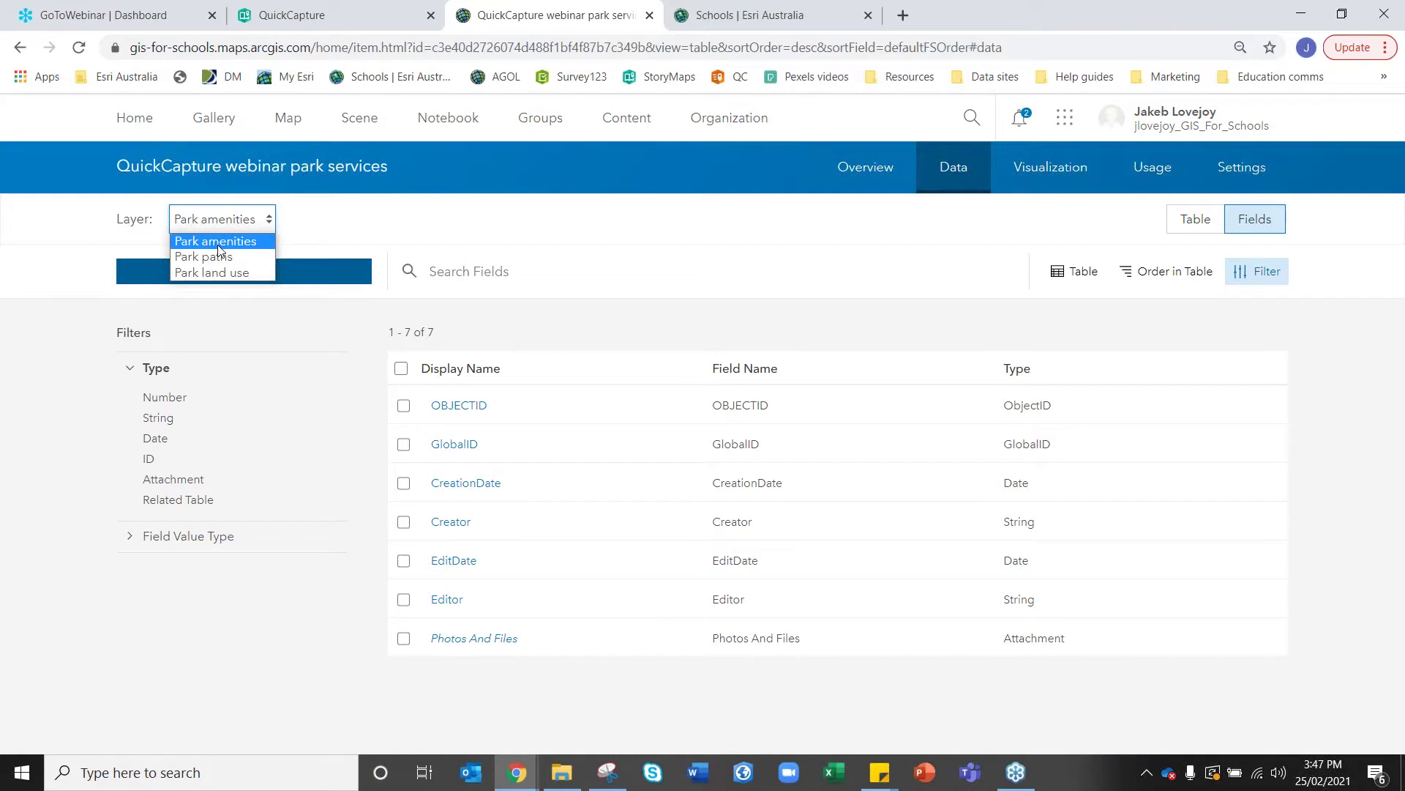
click(218, 244)
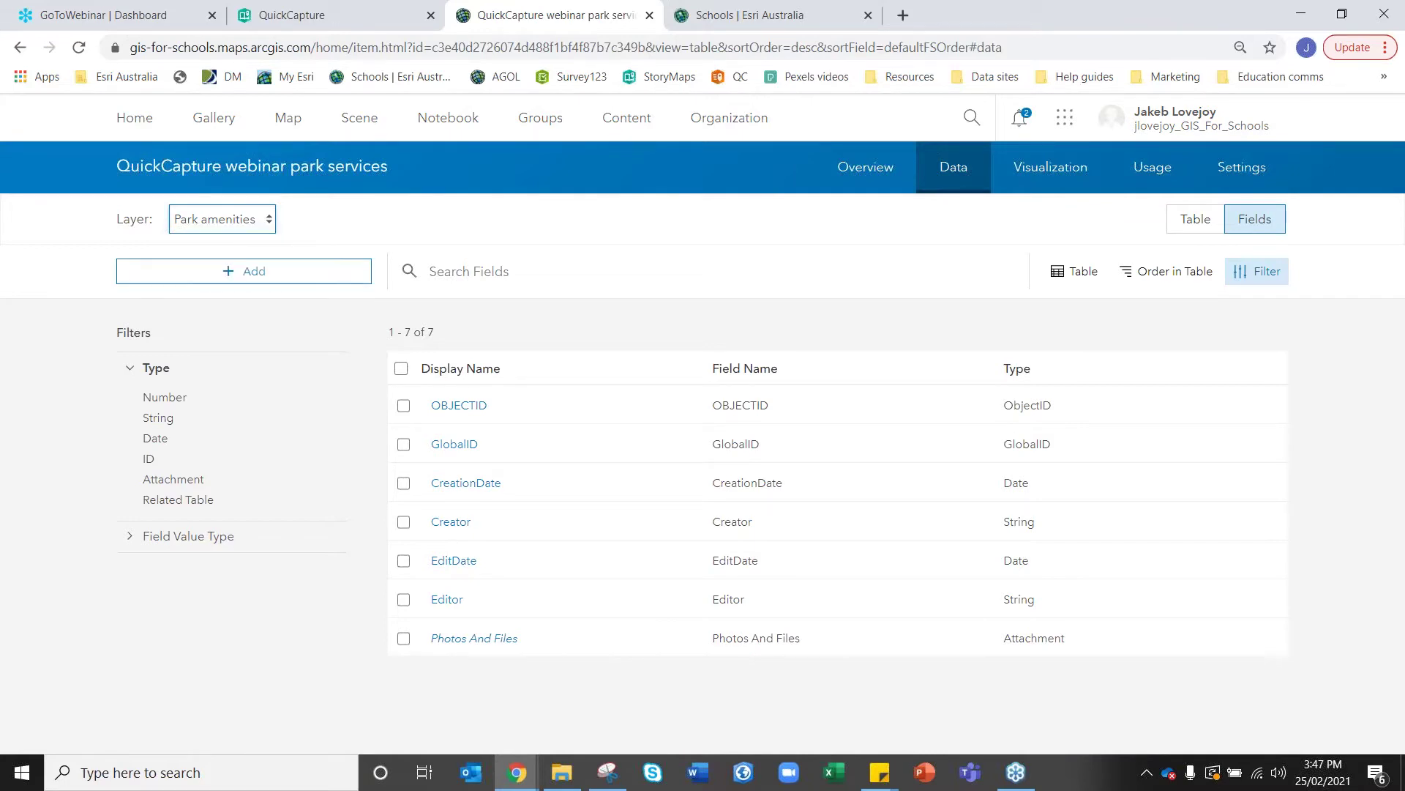
Add an Integer field named ParkAmenities with the display name "Park Amenities" to the Park amenities layer.
click(228, 272)
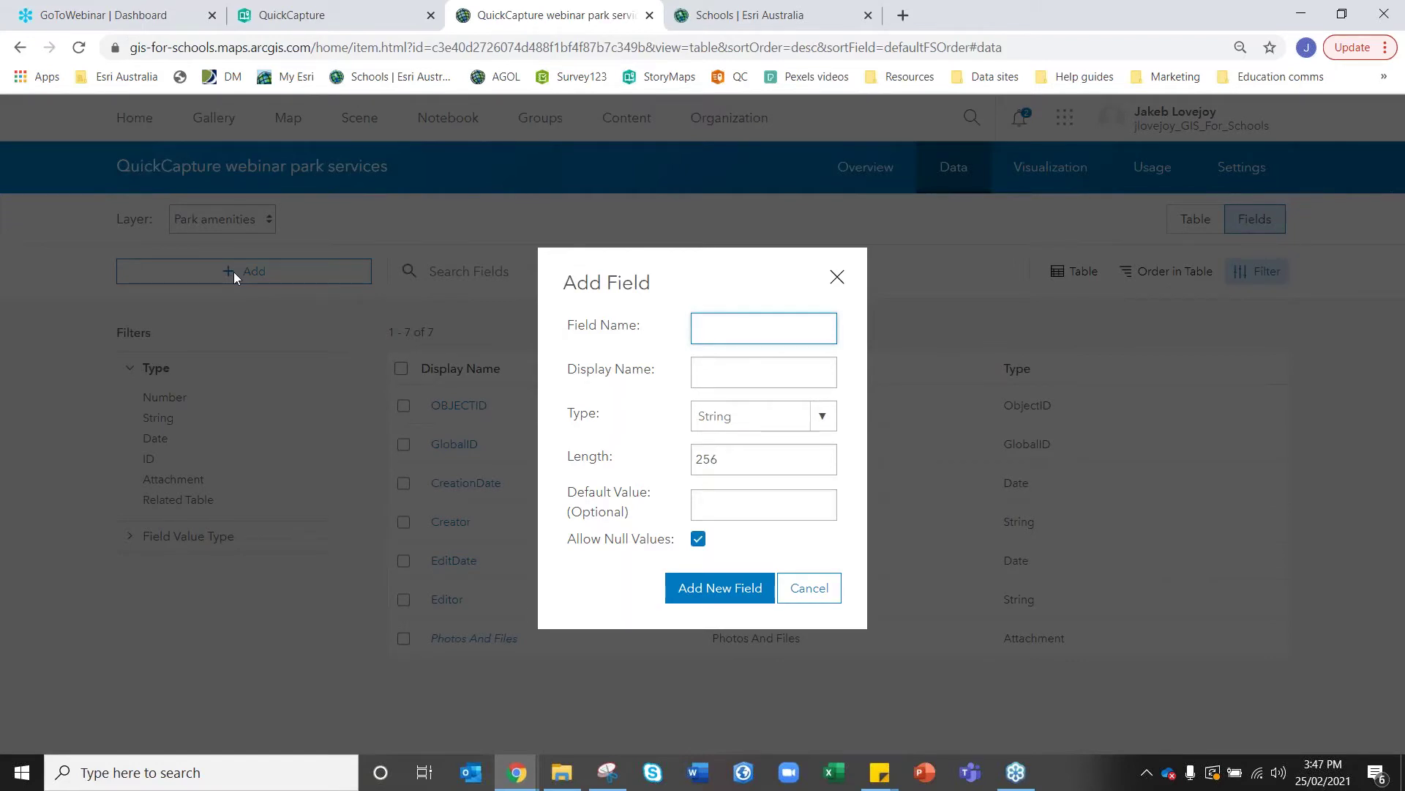
text(ParkAmenities)
drag(778, 329, 676, 334)
click(704, 372)
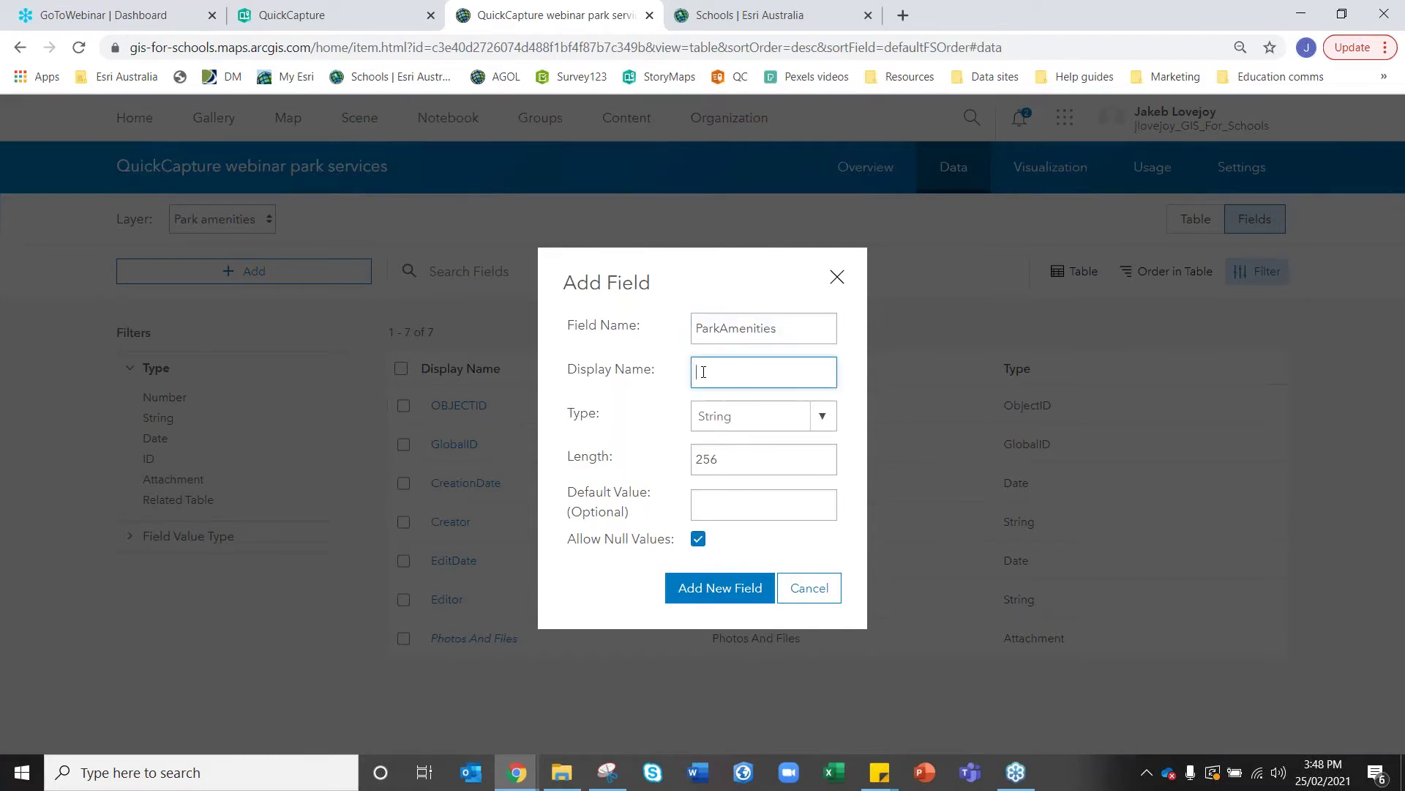
drag(775, 329, 681, 333)
click(701, 374)
text(Park Amenities)
click(727, 423)
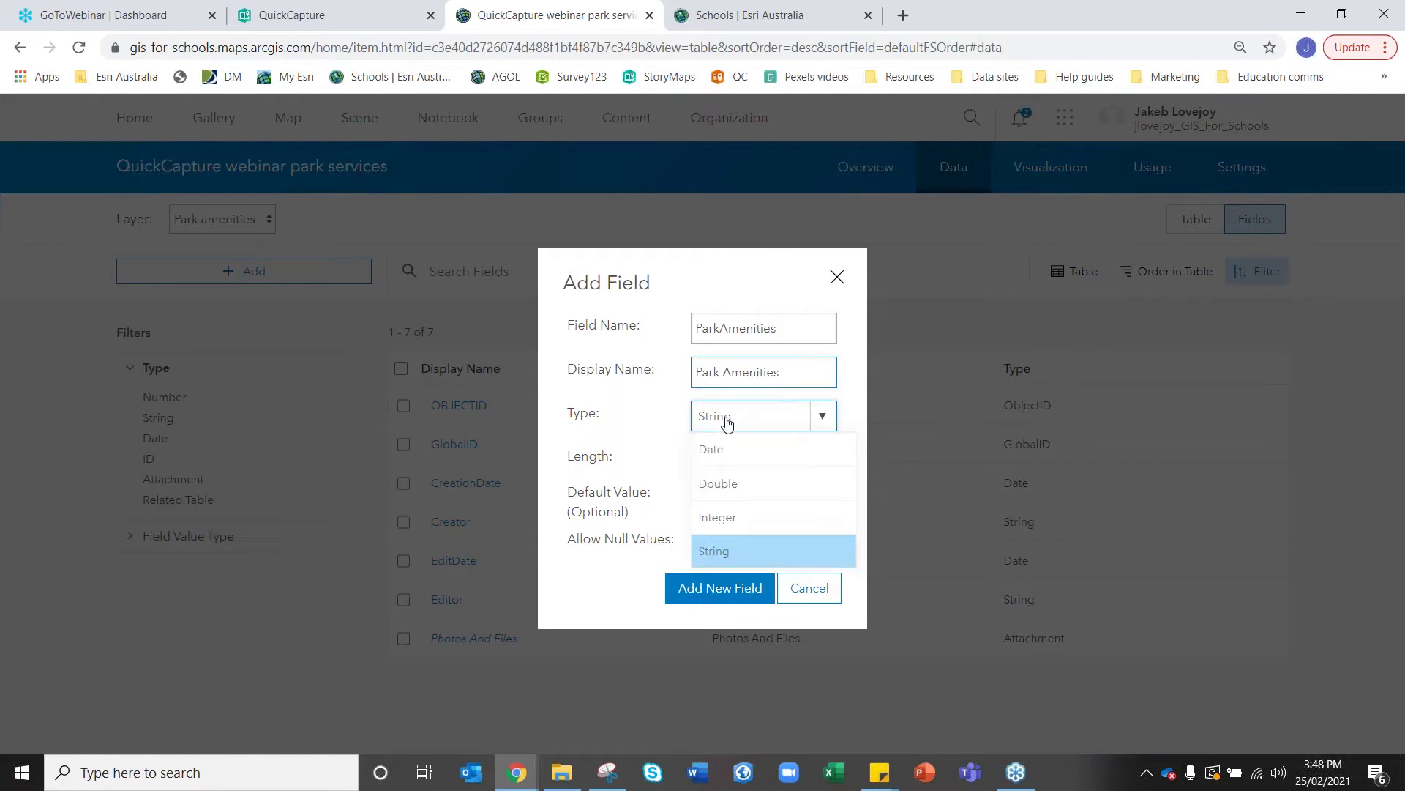
click(737, 523)
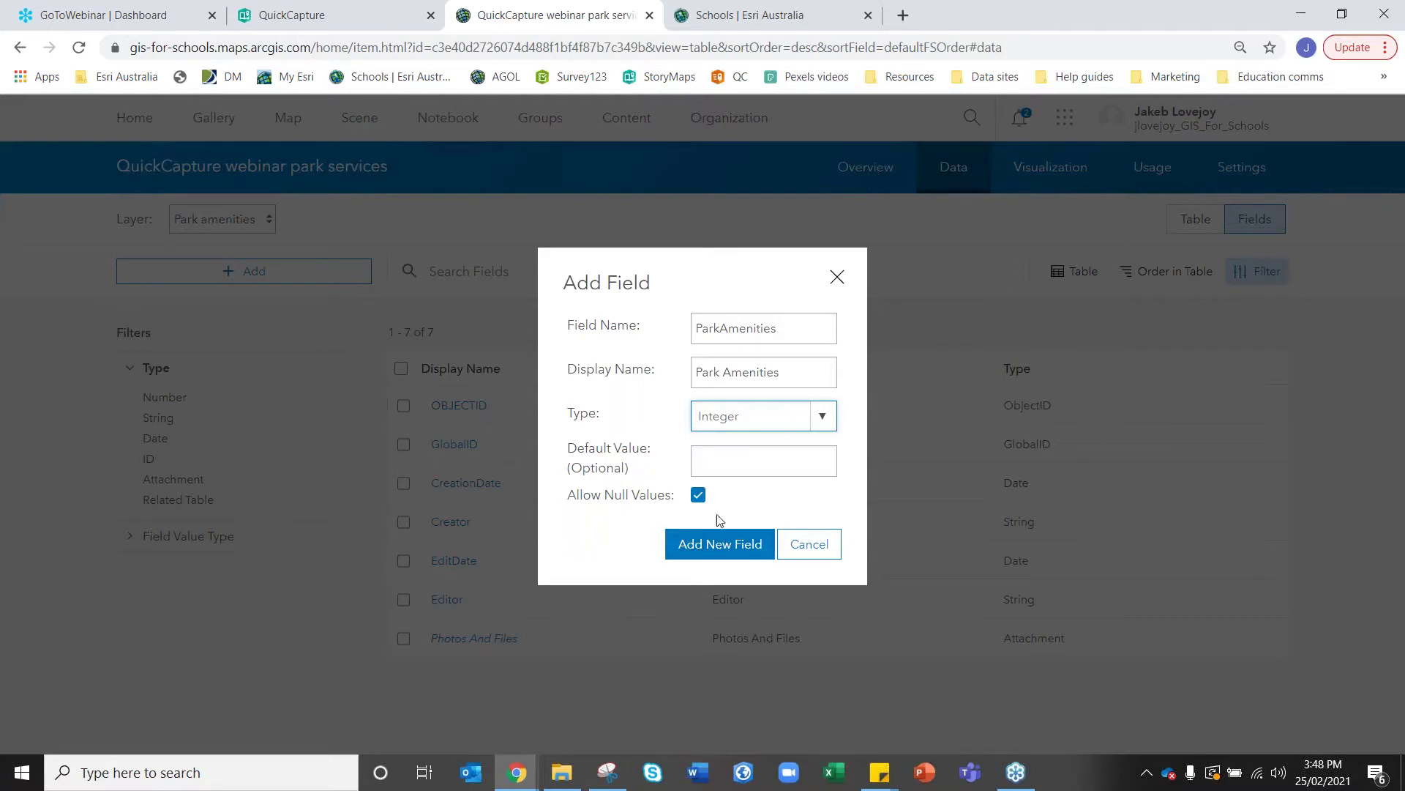
click(726, 551)
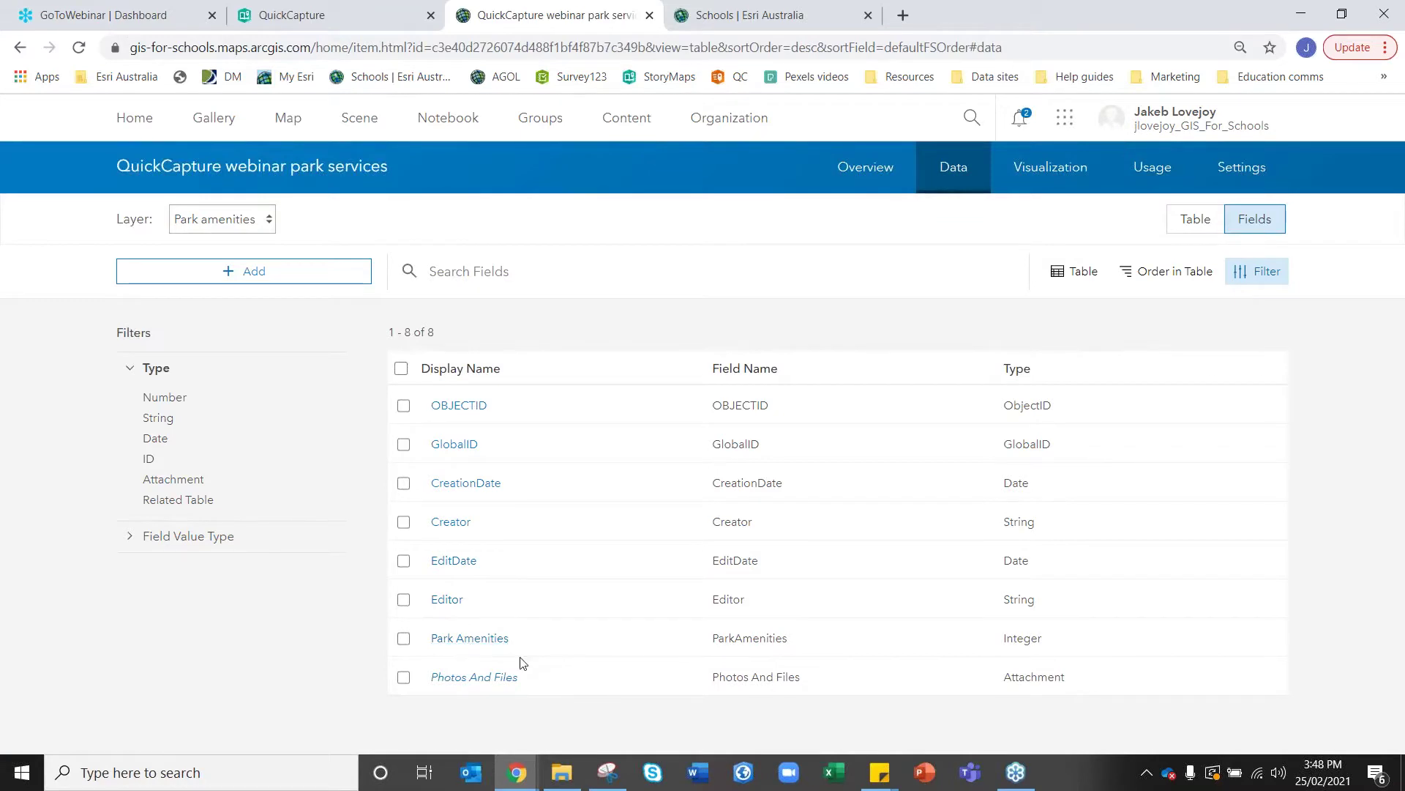
Start a list of values for the Park Amenities field with the label Bubblers and code 0.
click(483, 639)
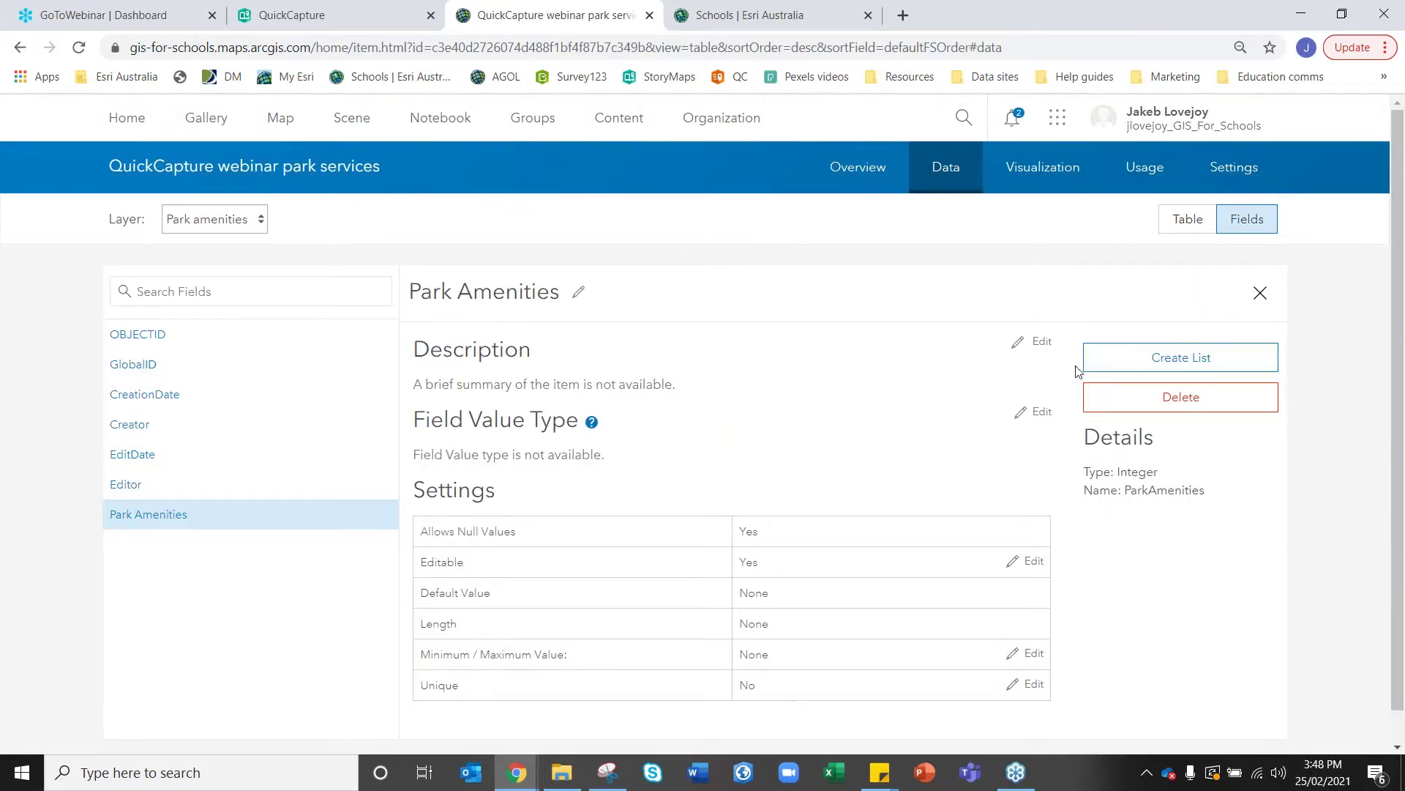
click(1151, 363)
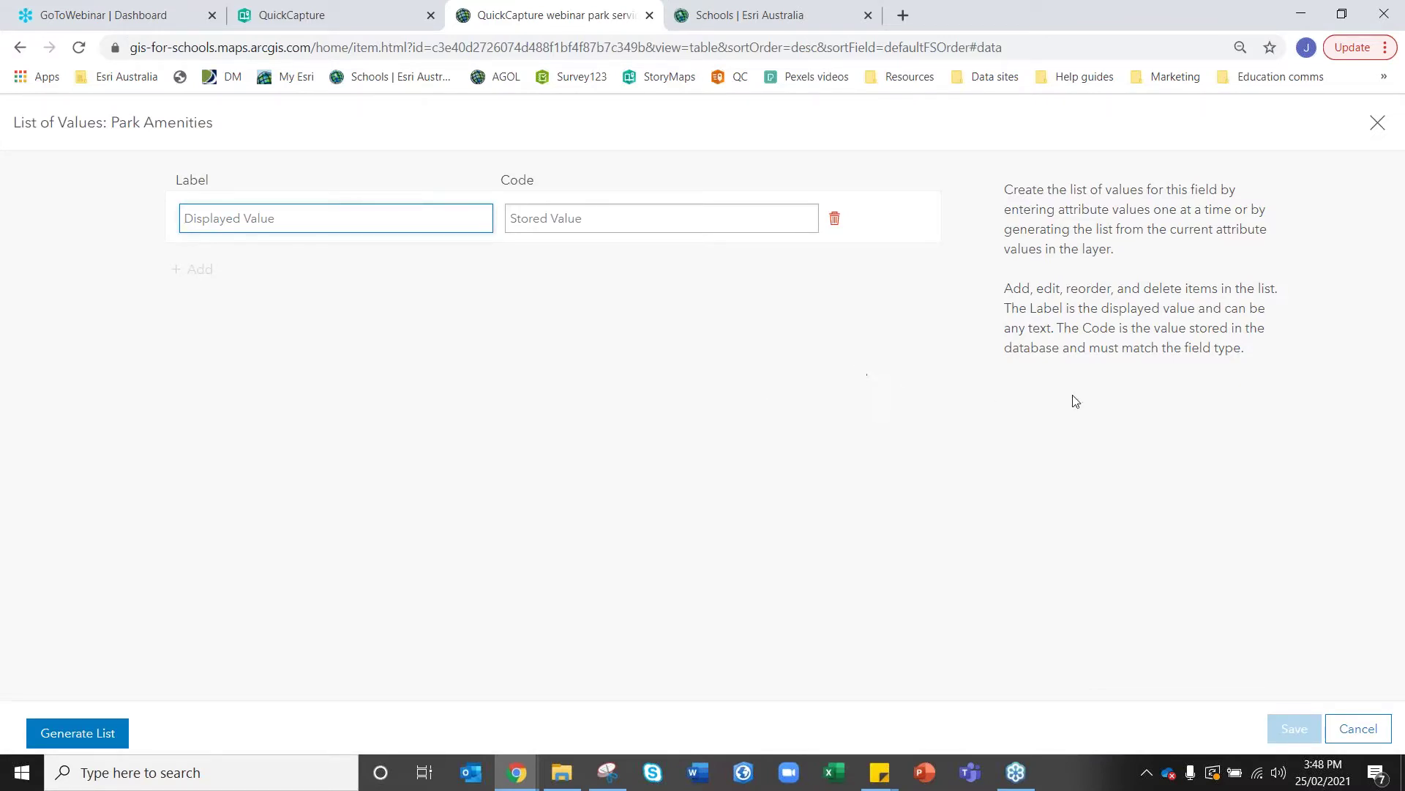
click(285, 214)
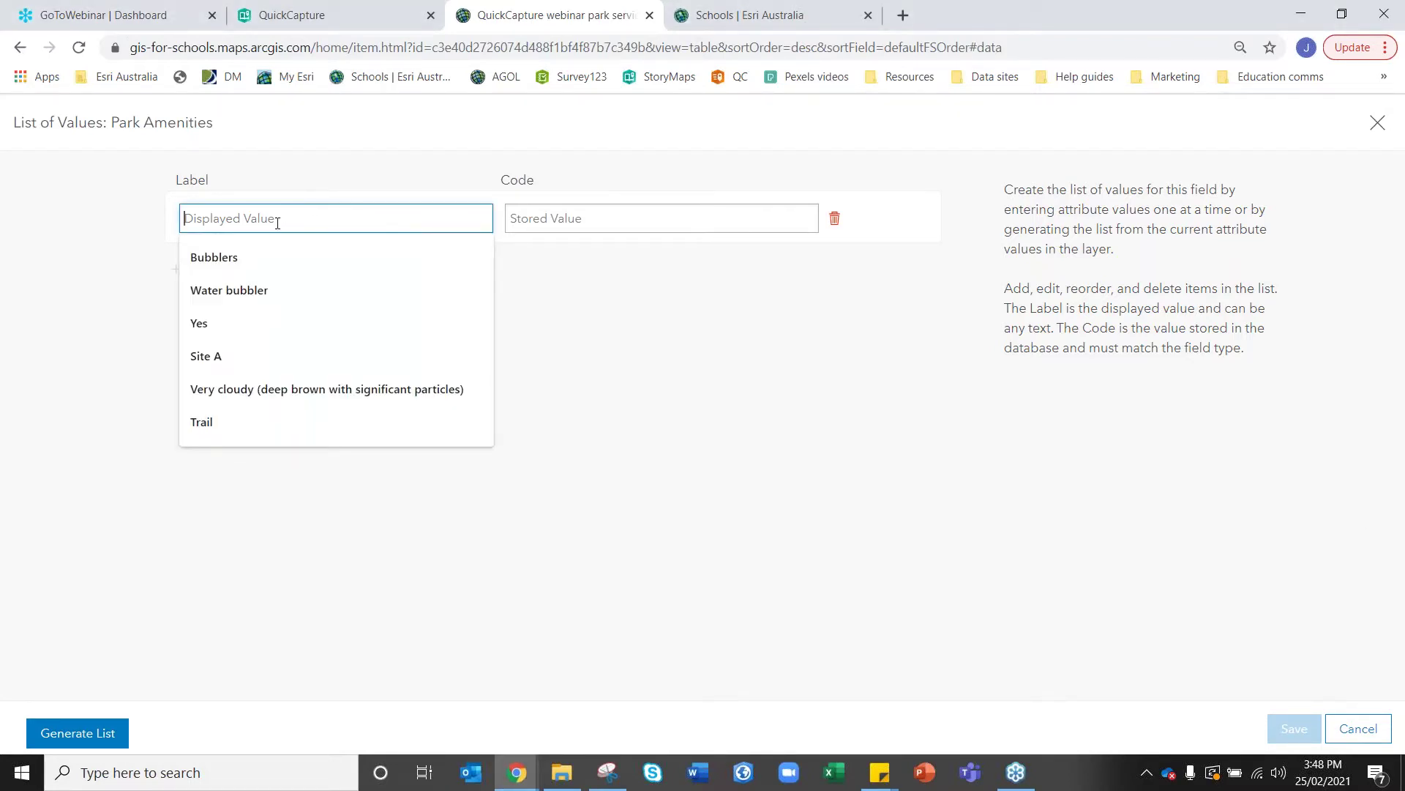
click(268, 254)
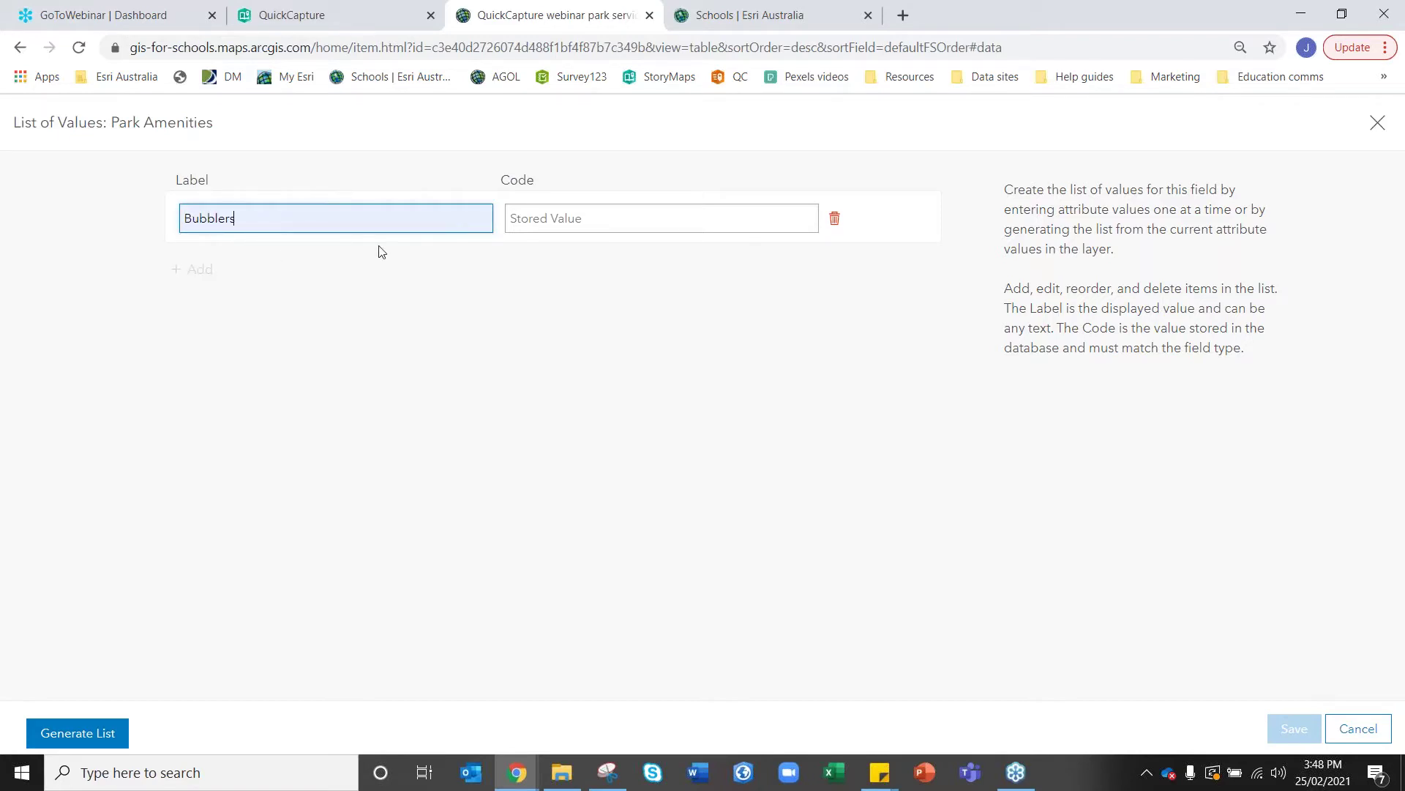
click(525, 220)
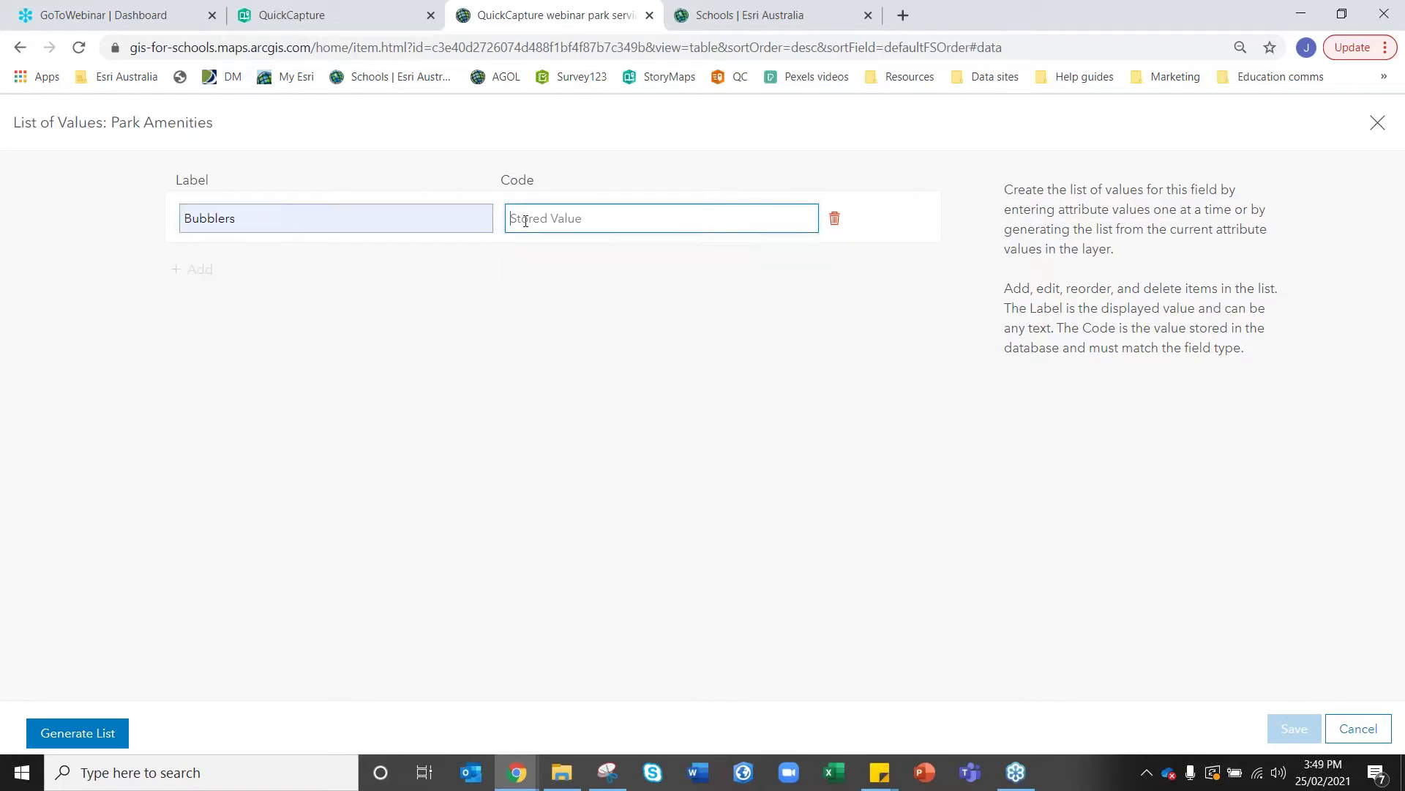
text(0)
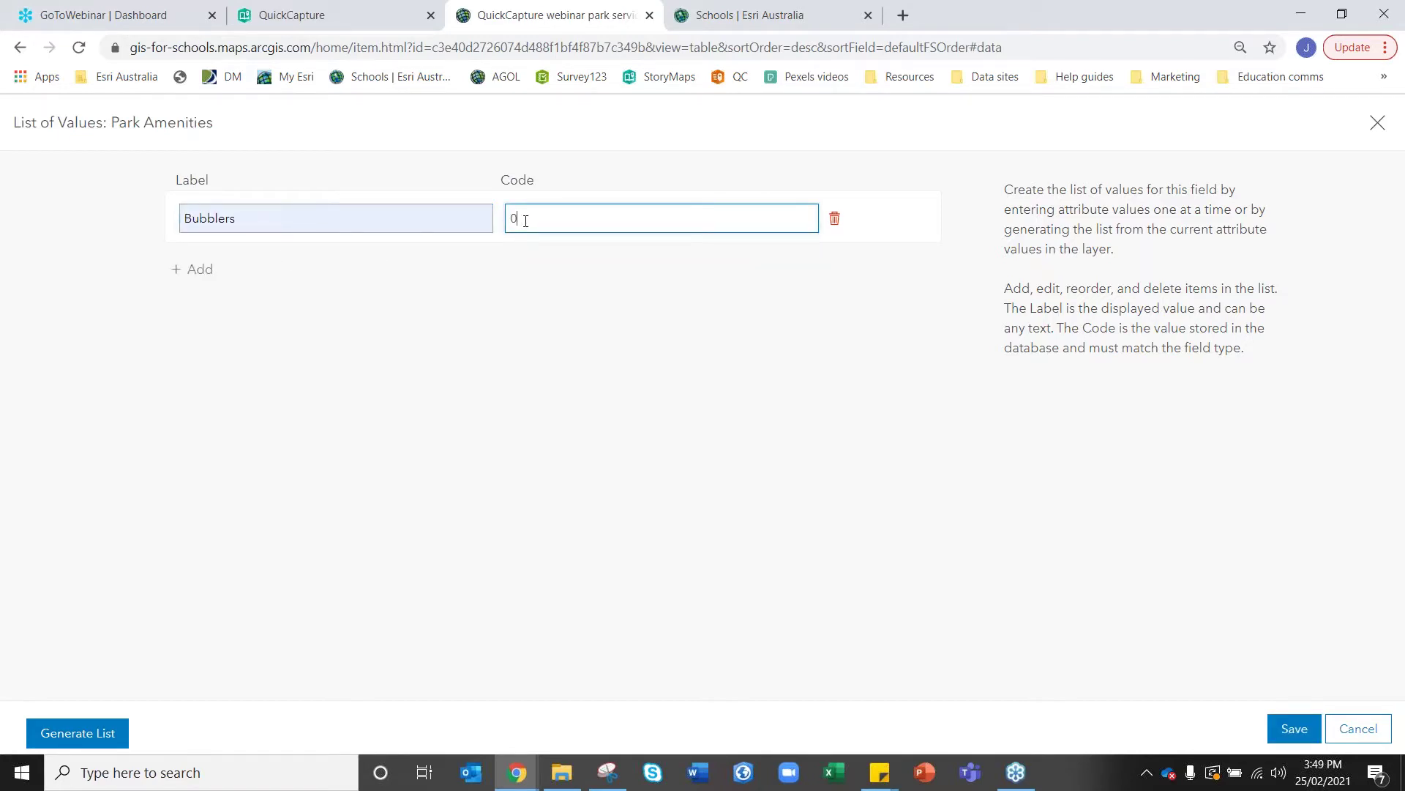
Add the value "Picnic tables and benches" with code 1 to the Park Amenities list.
click(195, 270)
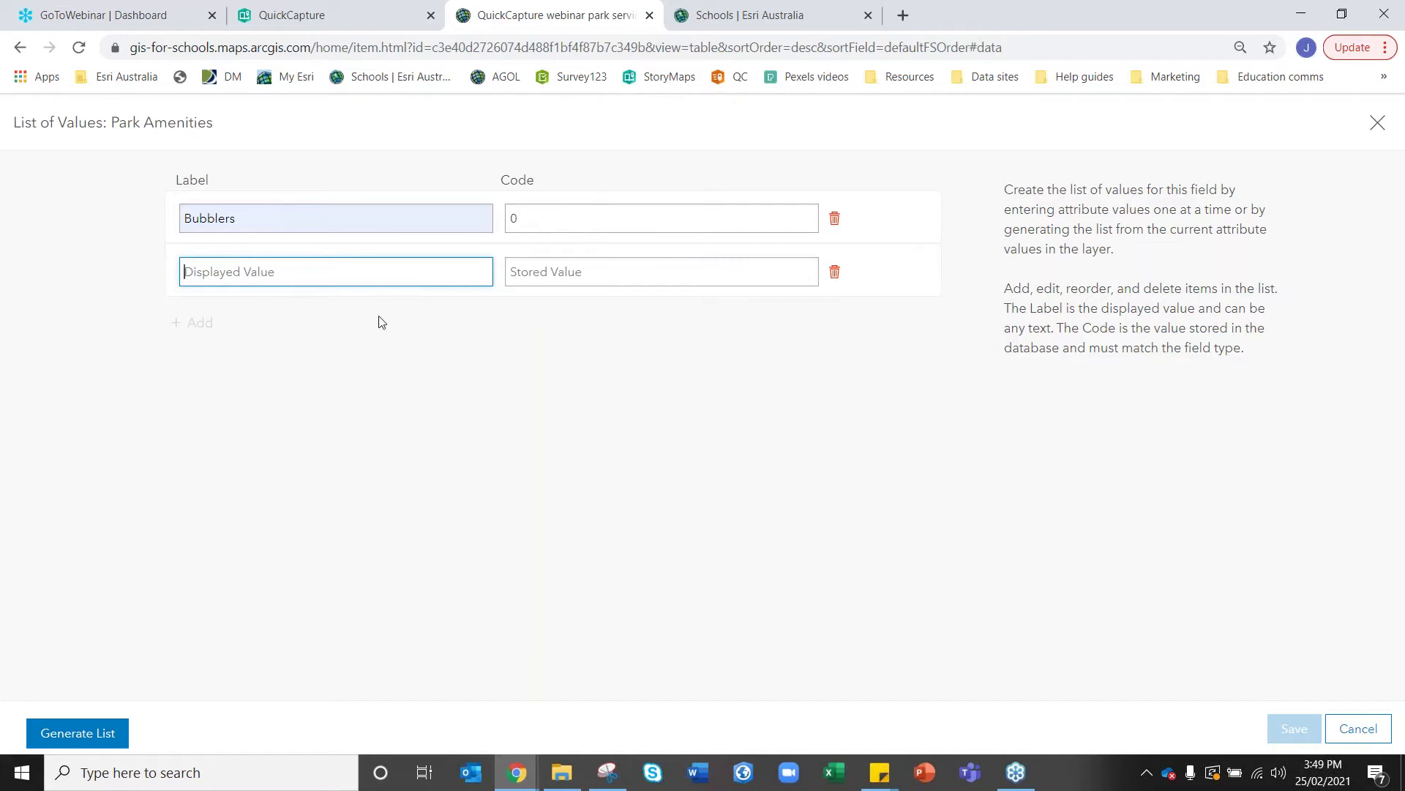
click(363, 274)
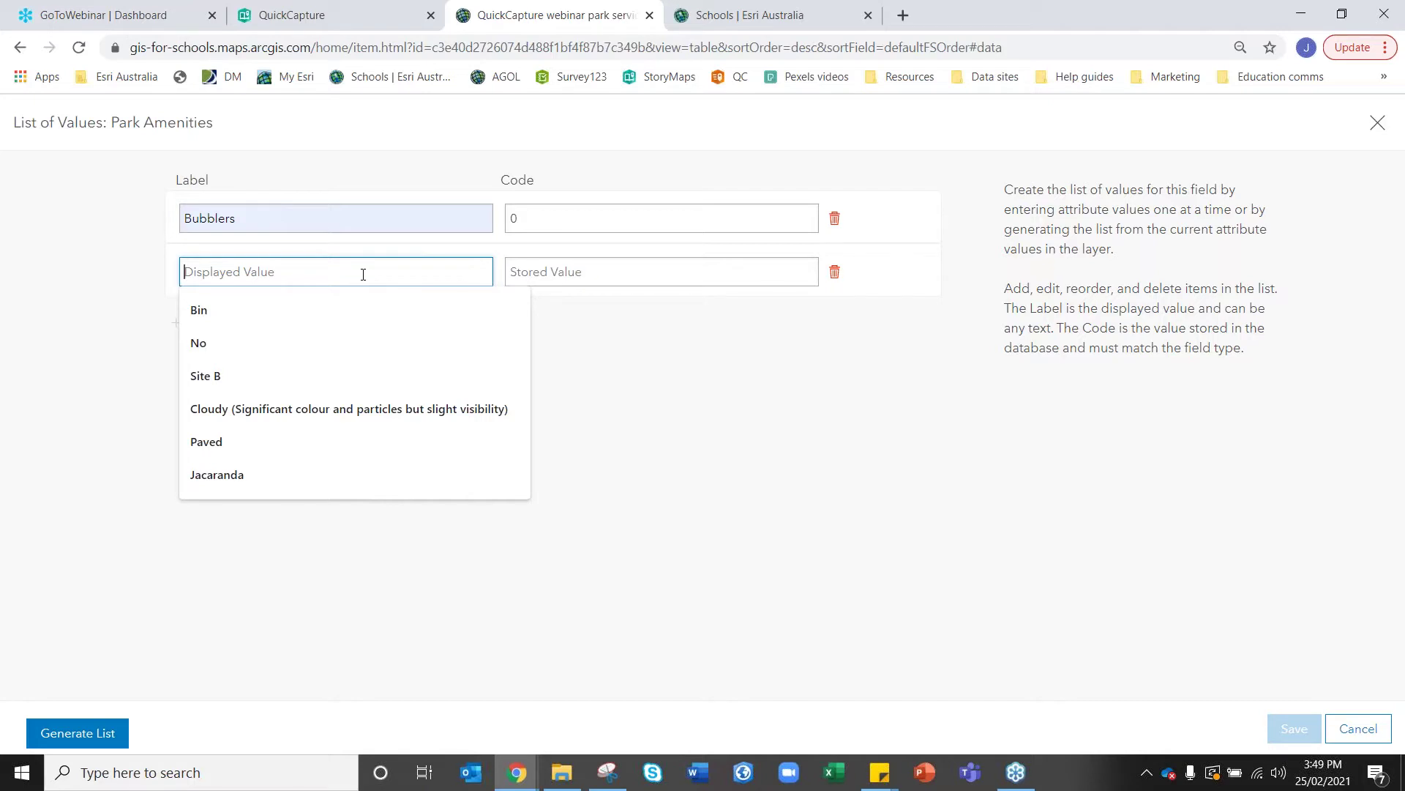
text(Picnic)
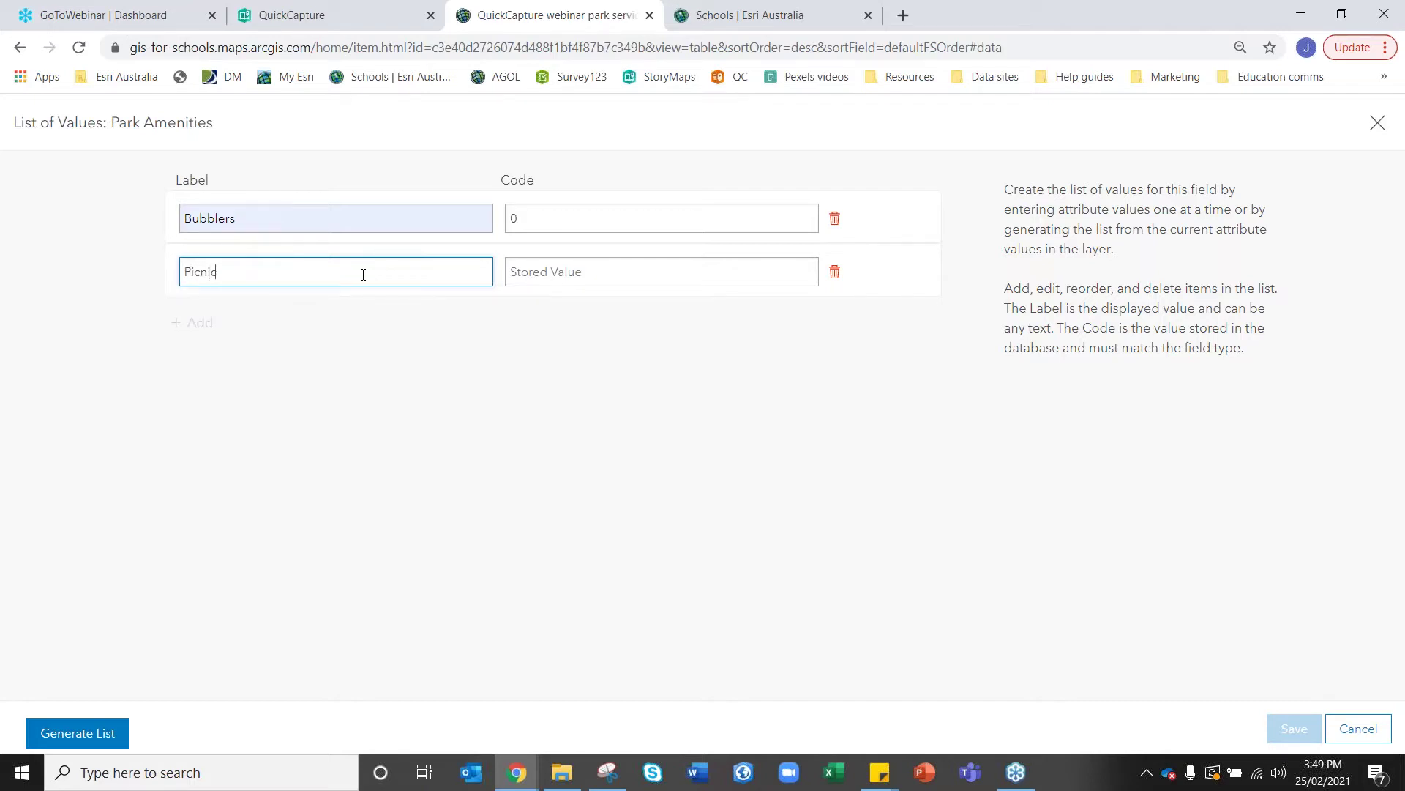
text( tables and benches)
key(BackSpace)
key(BackSpace)
key(BackSpace)
text(ches)
click(519, 273)
text(1)
Add the value Restrooms with code 2 to the Park Amenities list.
click(217, 322)
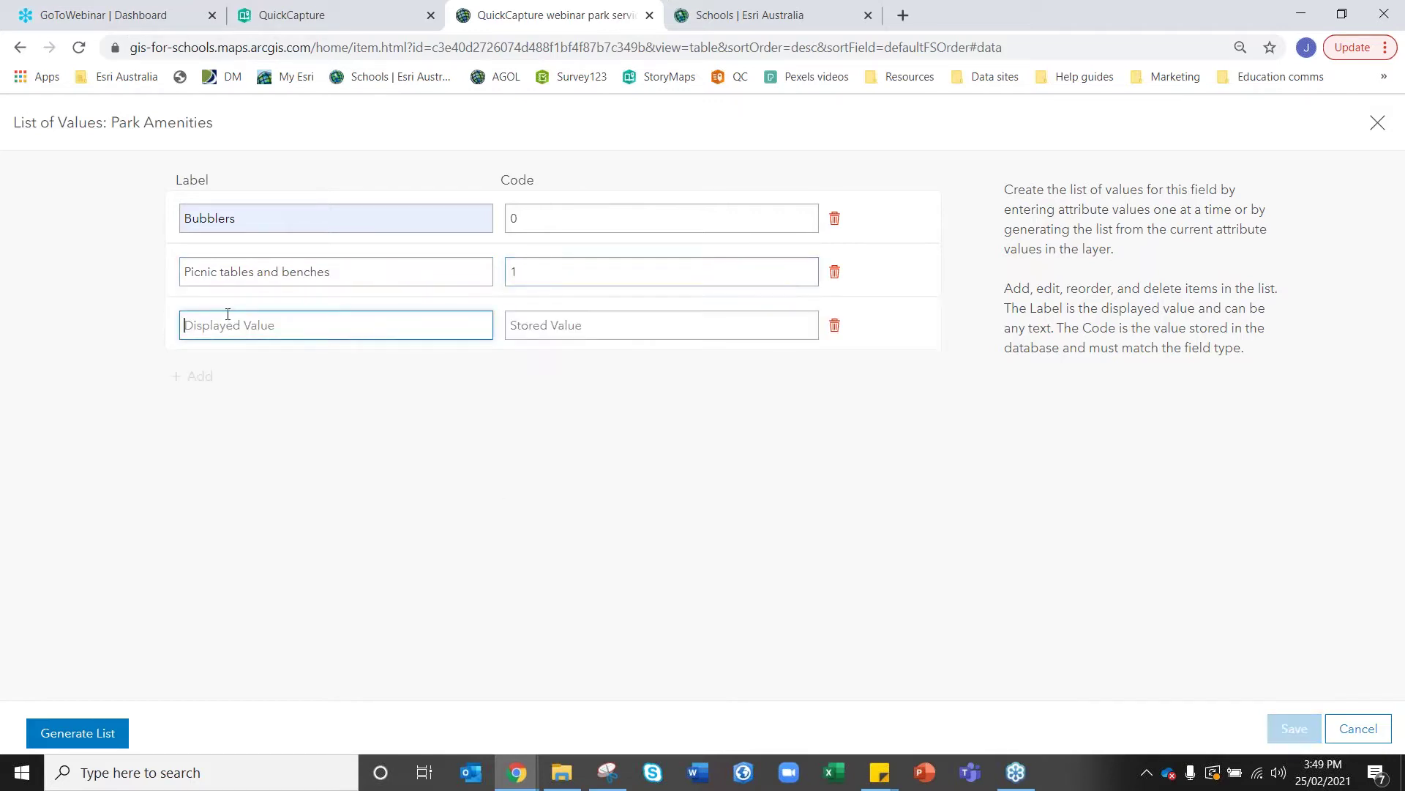
text(Re)
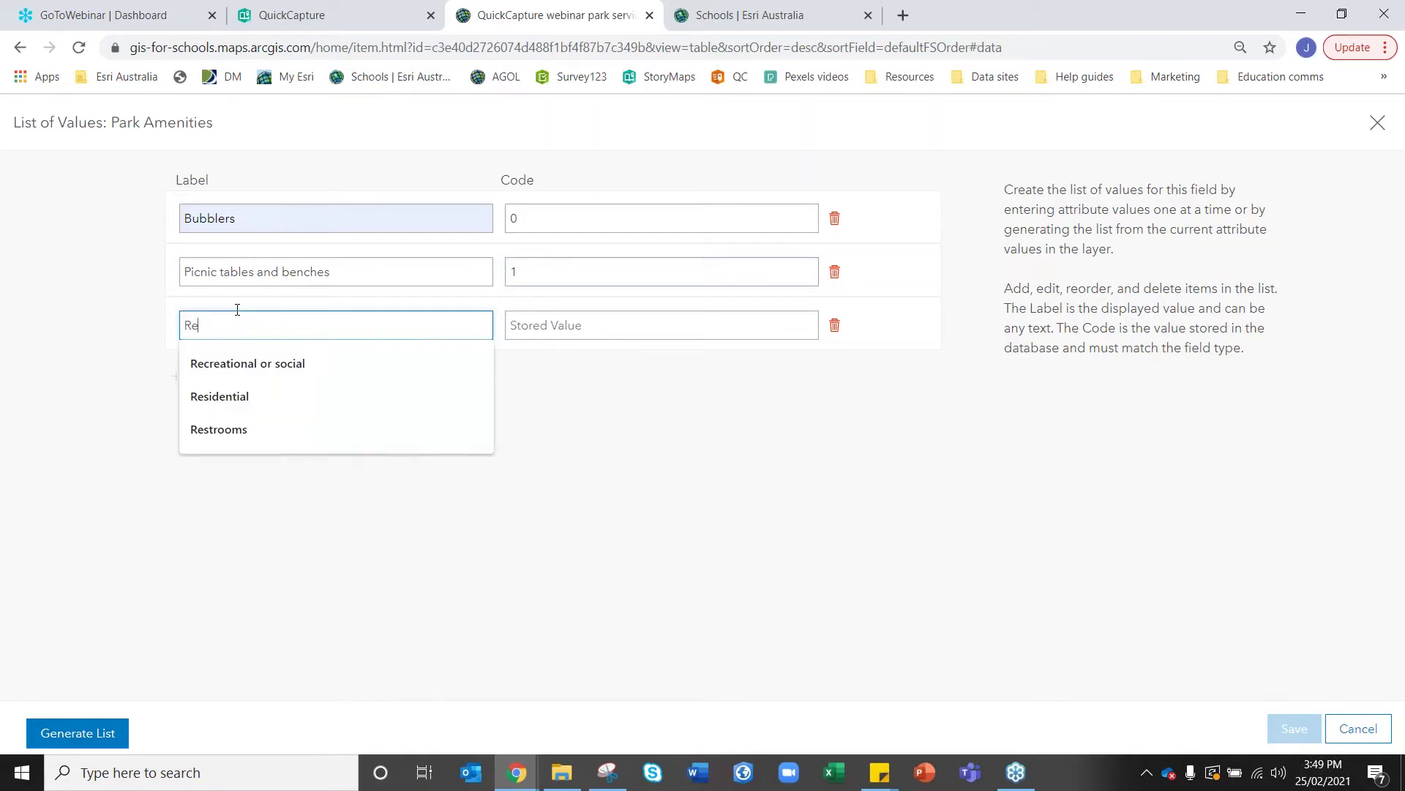
text(strooms)
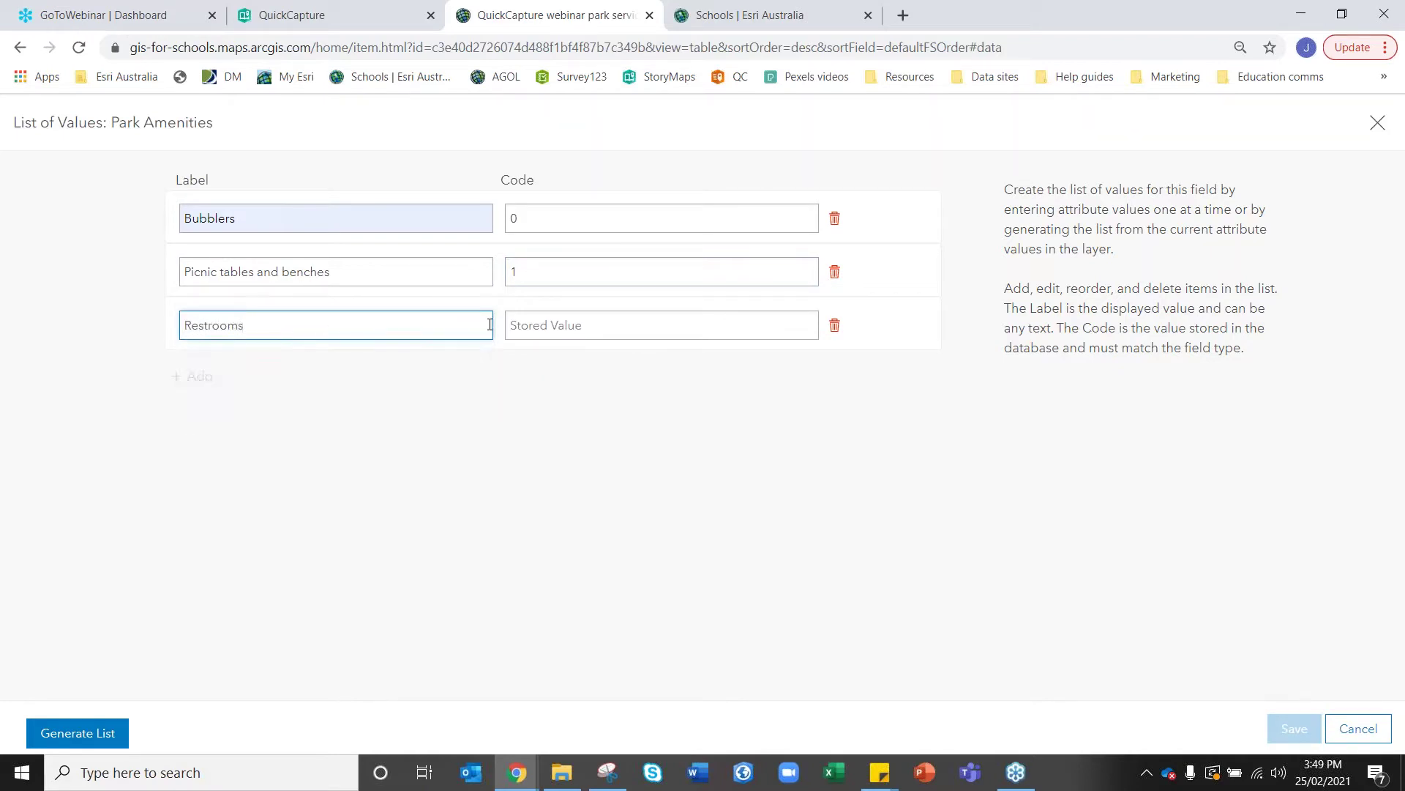
click(518, 325)
text(2)
Add the value "Waste bin" with code 3 to the Park Amenities list.
click(197, 376)
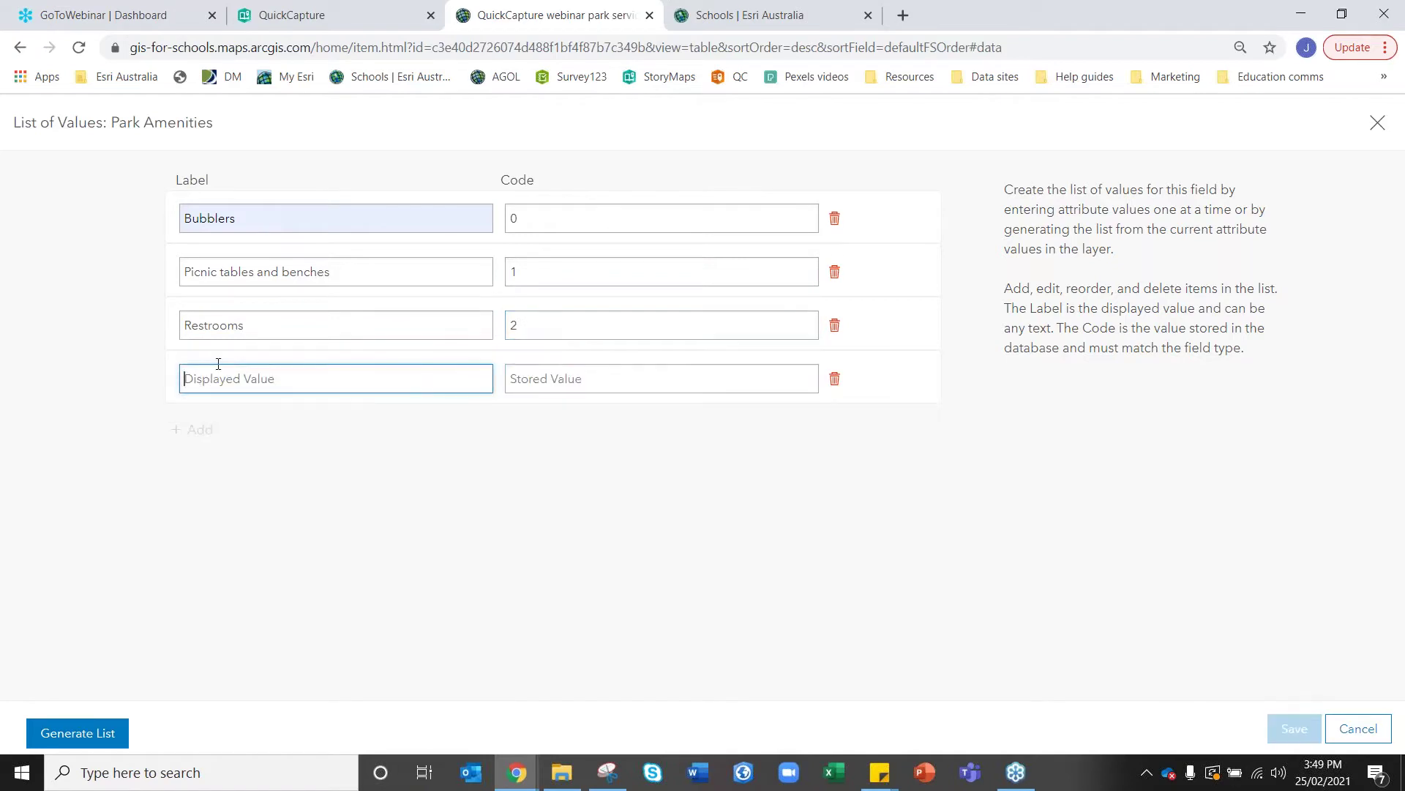
text(Waste bin)
key(Tab)
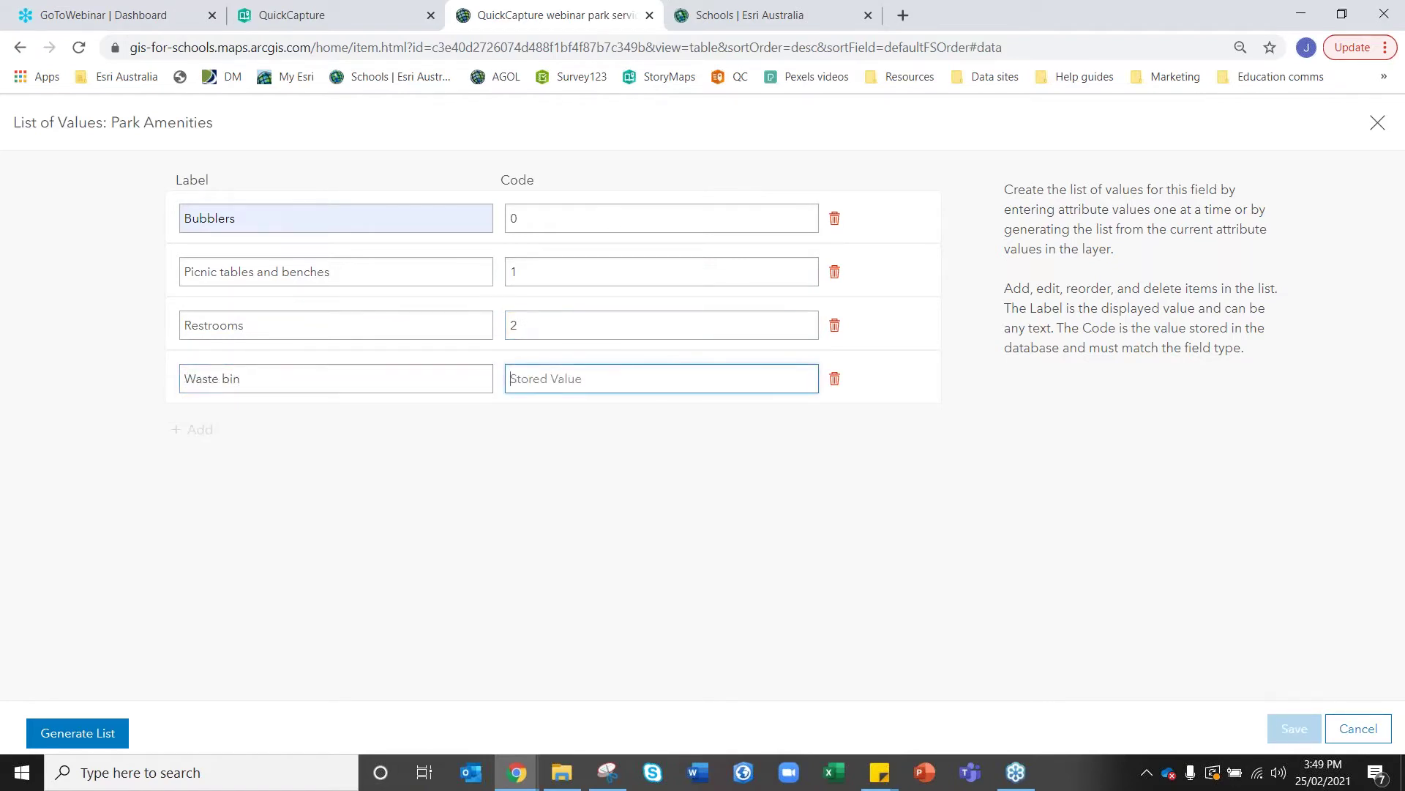
text(3)
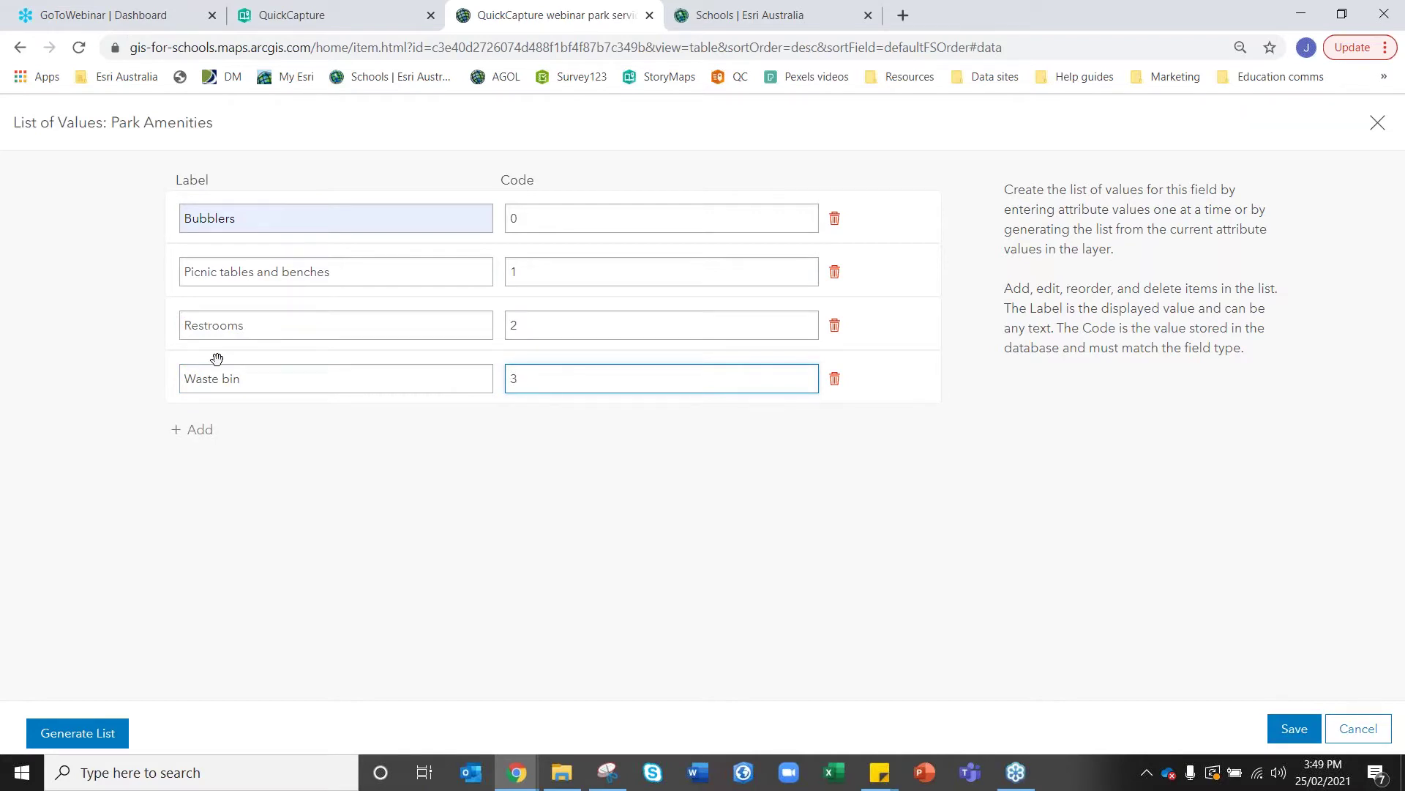
click(155, 389)
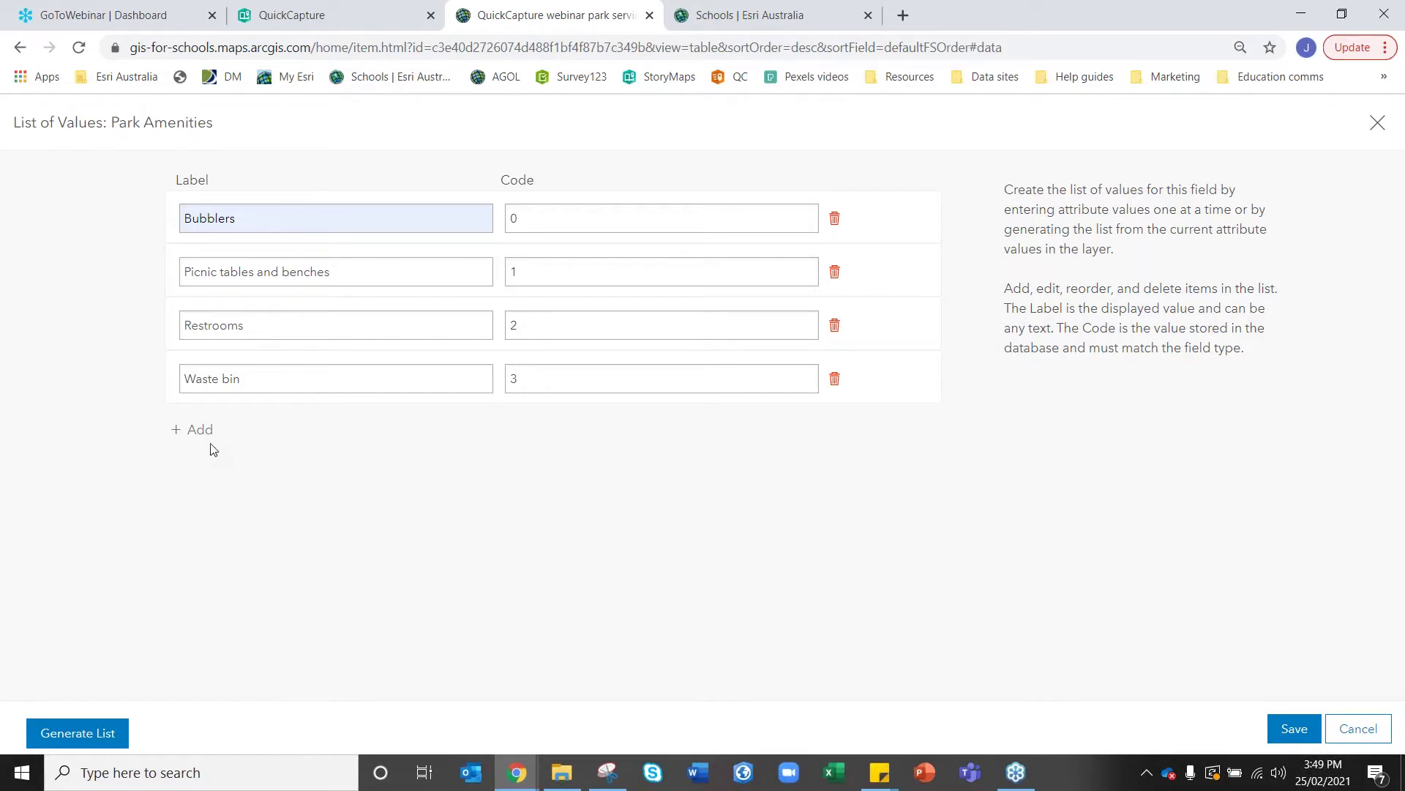
click(272, 220)
click(238, 272)
click(220, 324)
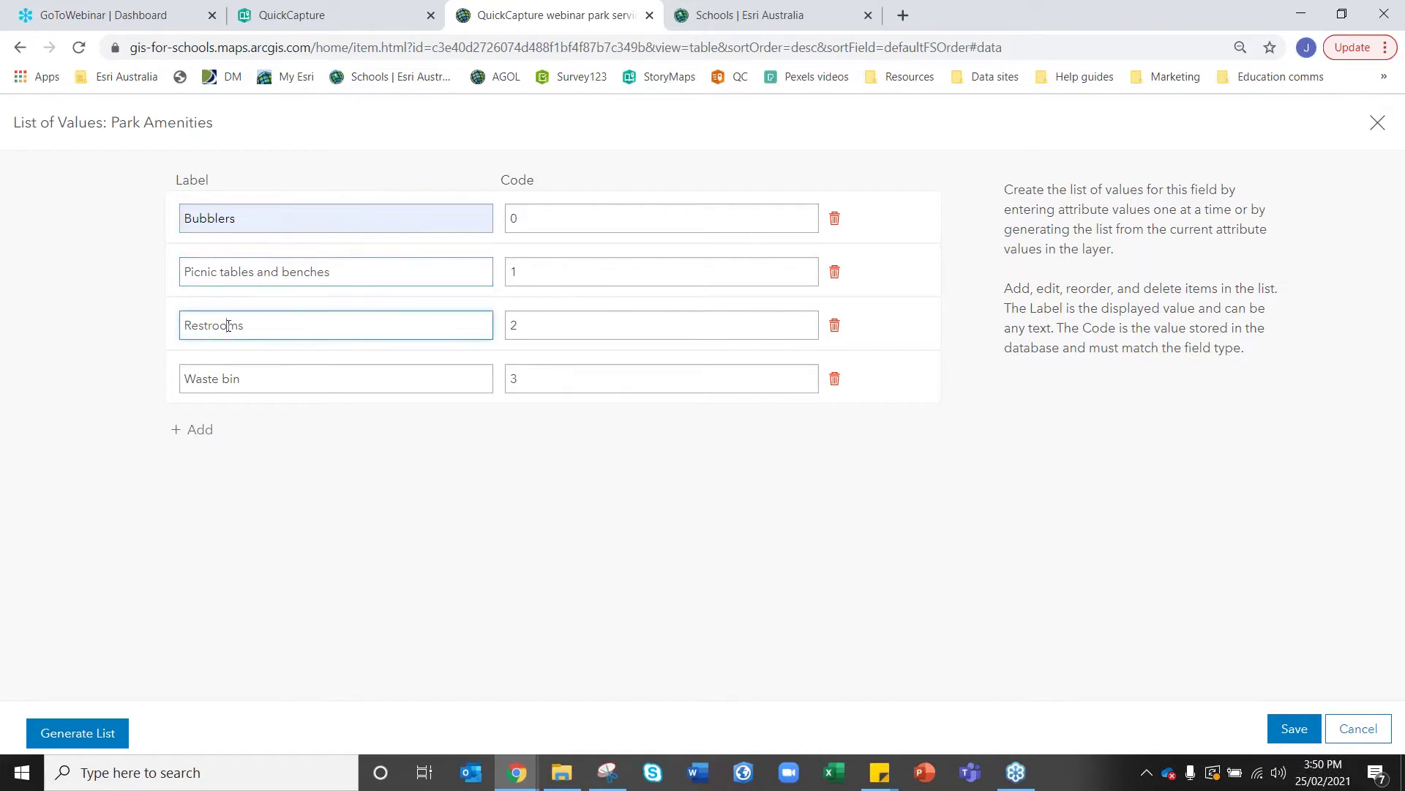
click(221, 378)
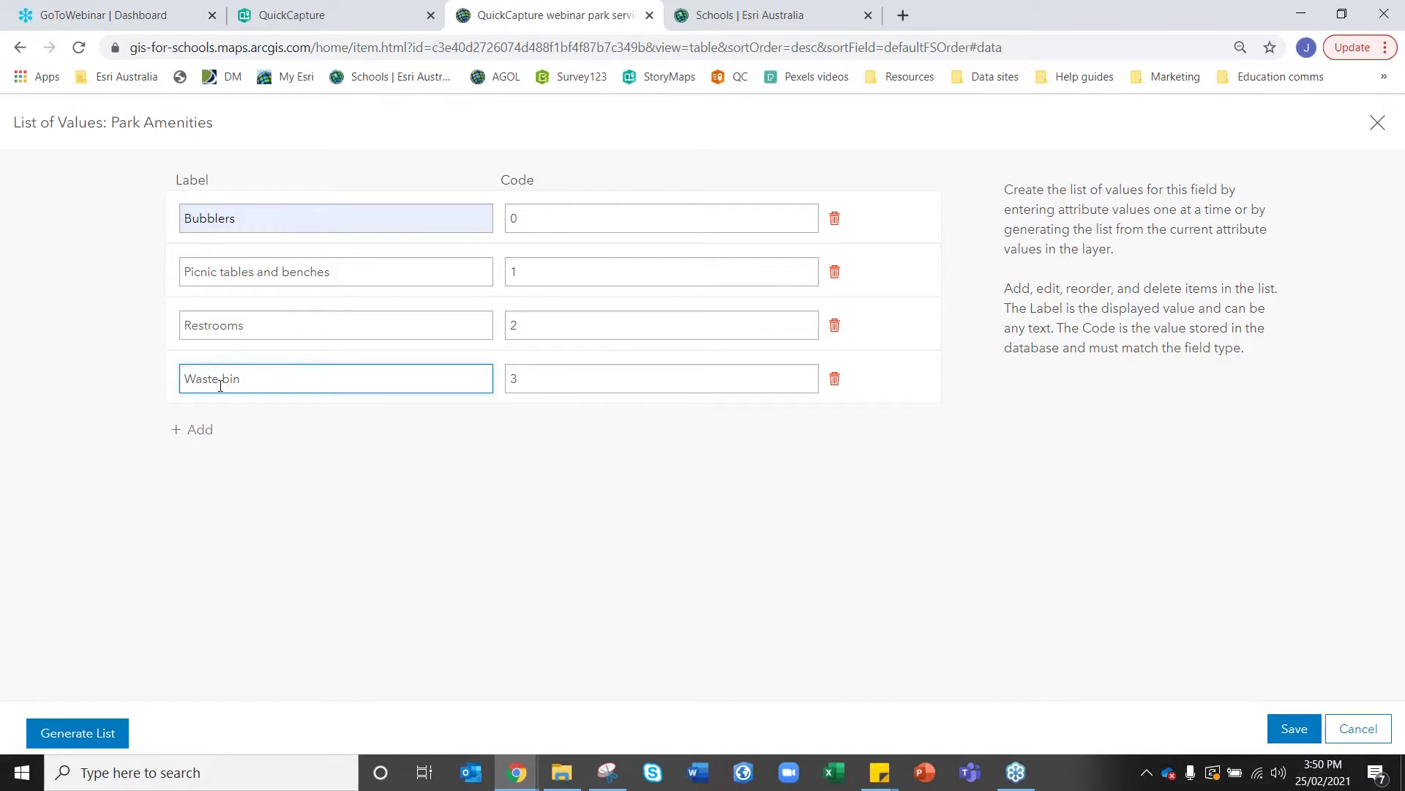
drag(242, 380, 175, 380)
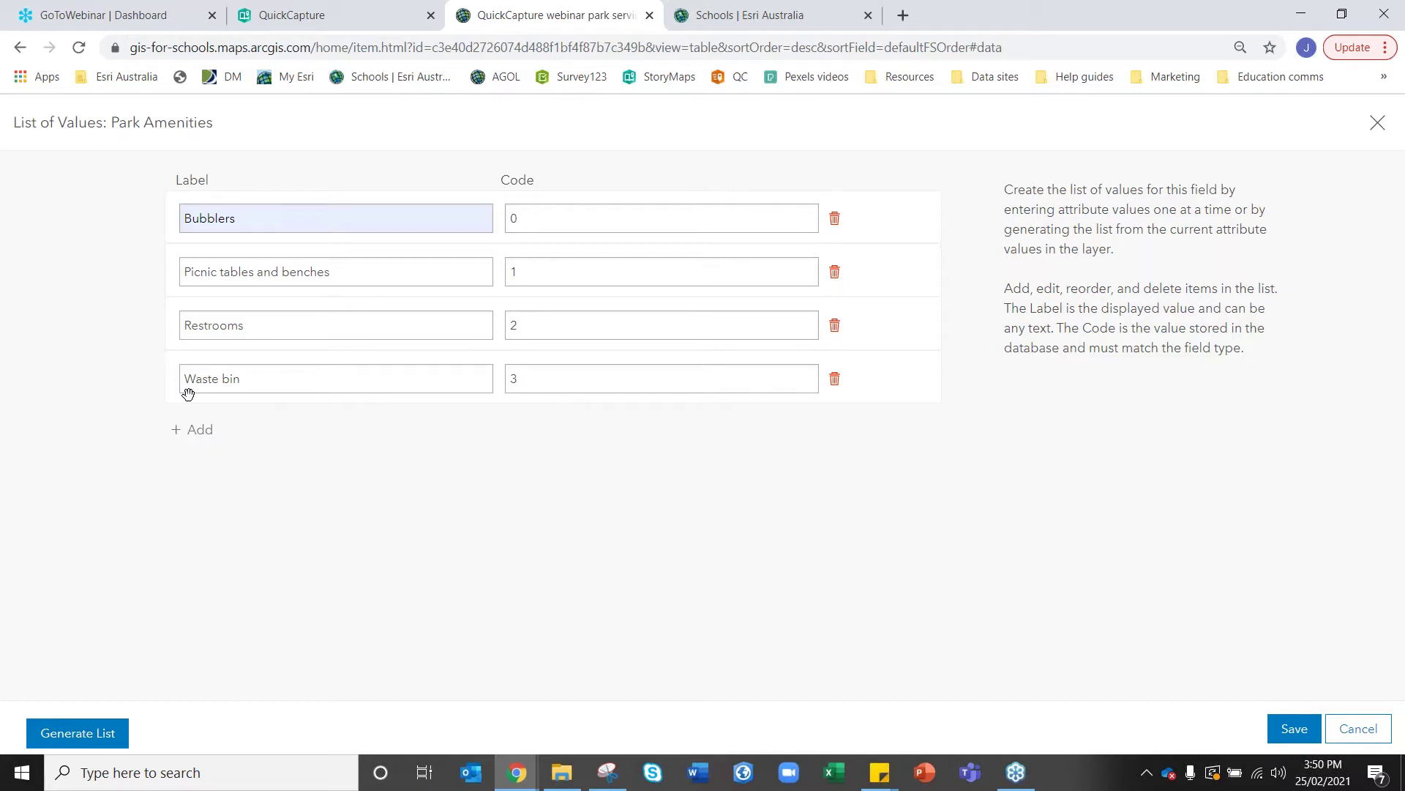
Save the Park Amenities list of values and return to the layer's field list.
click(1296, 728)
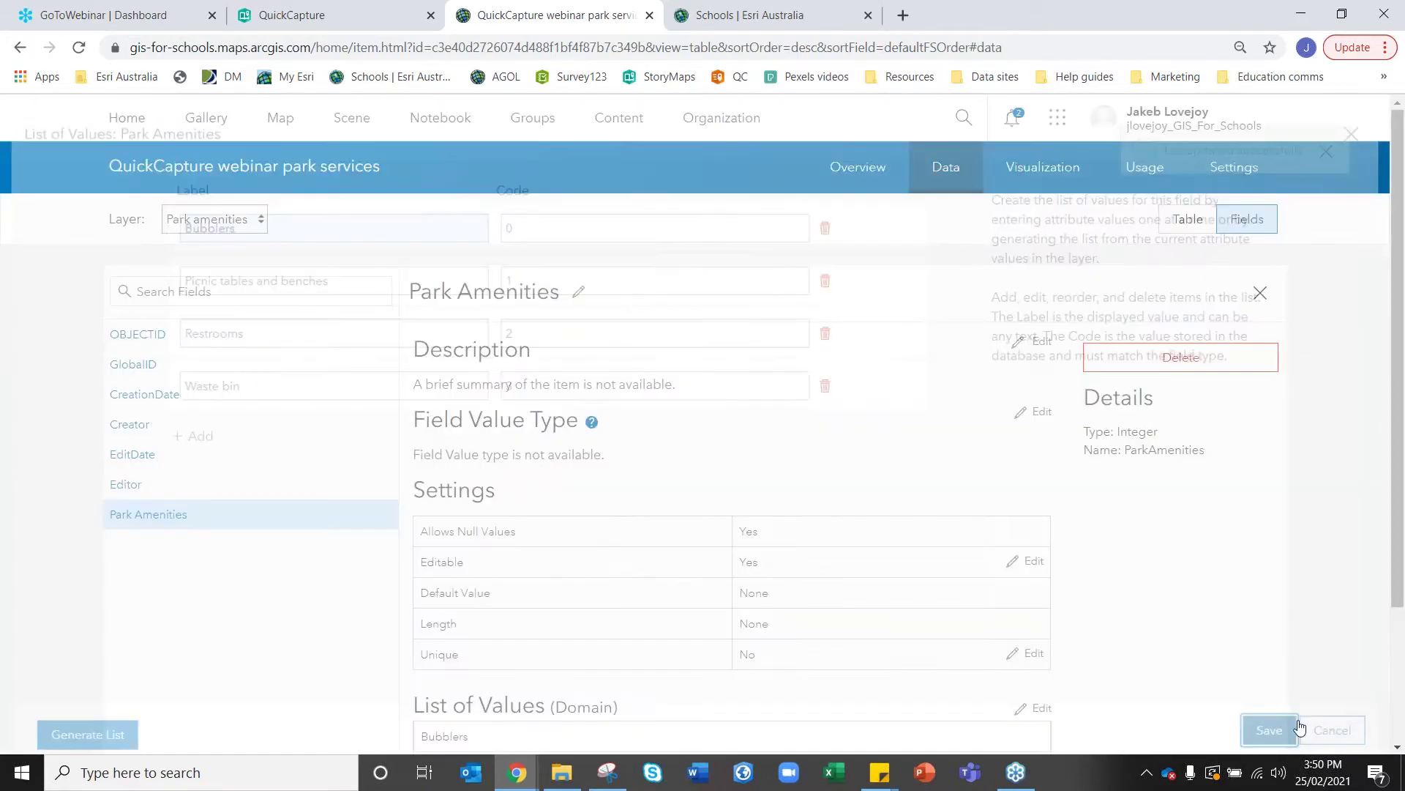
scroll(1208, 584, down, 1)
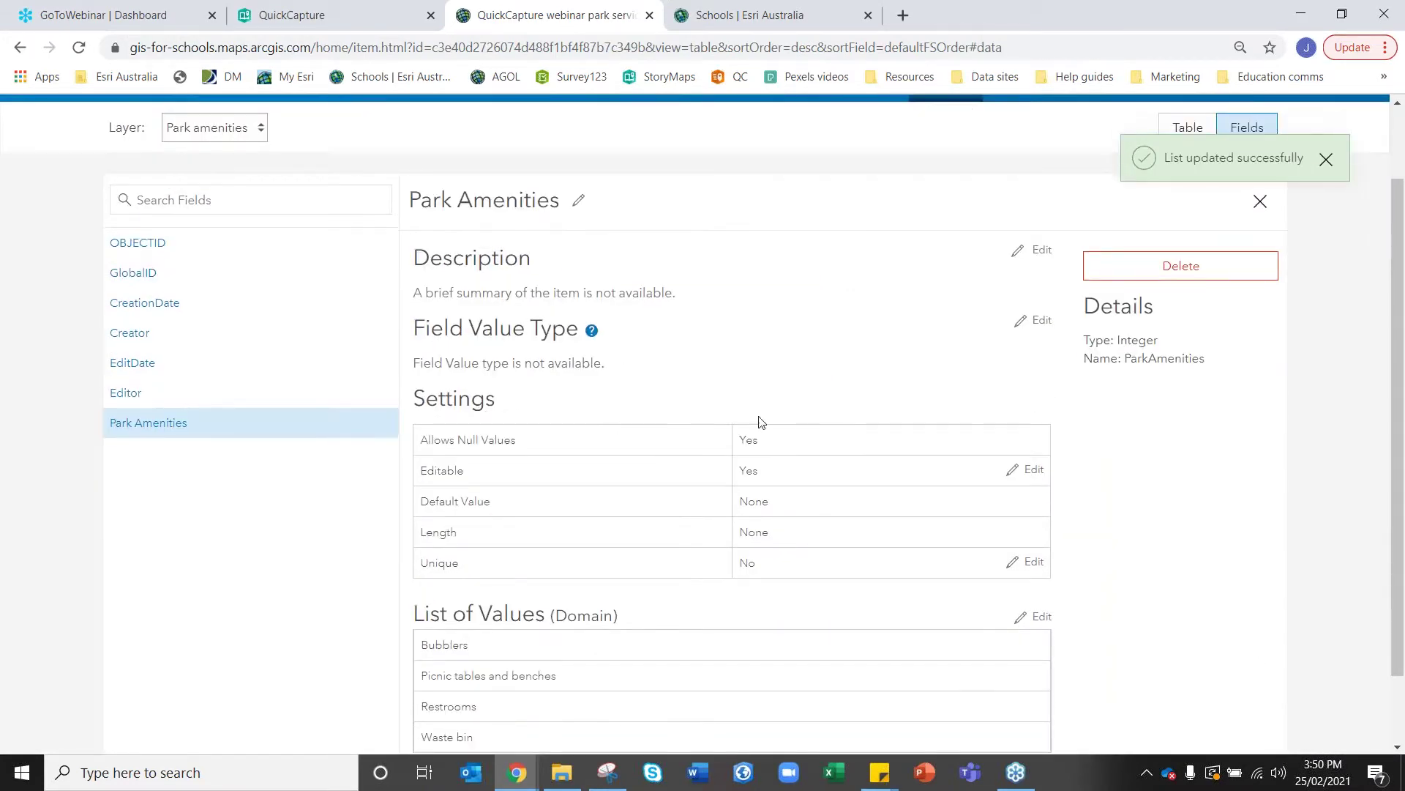
scroll(960, 388, up, 1)
scroll(960, 388, up, 1)
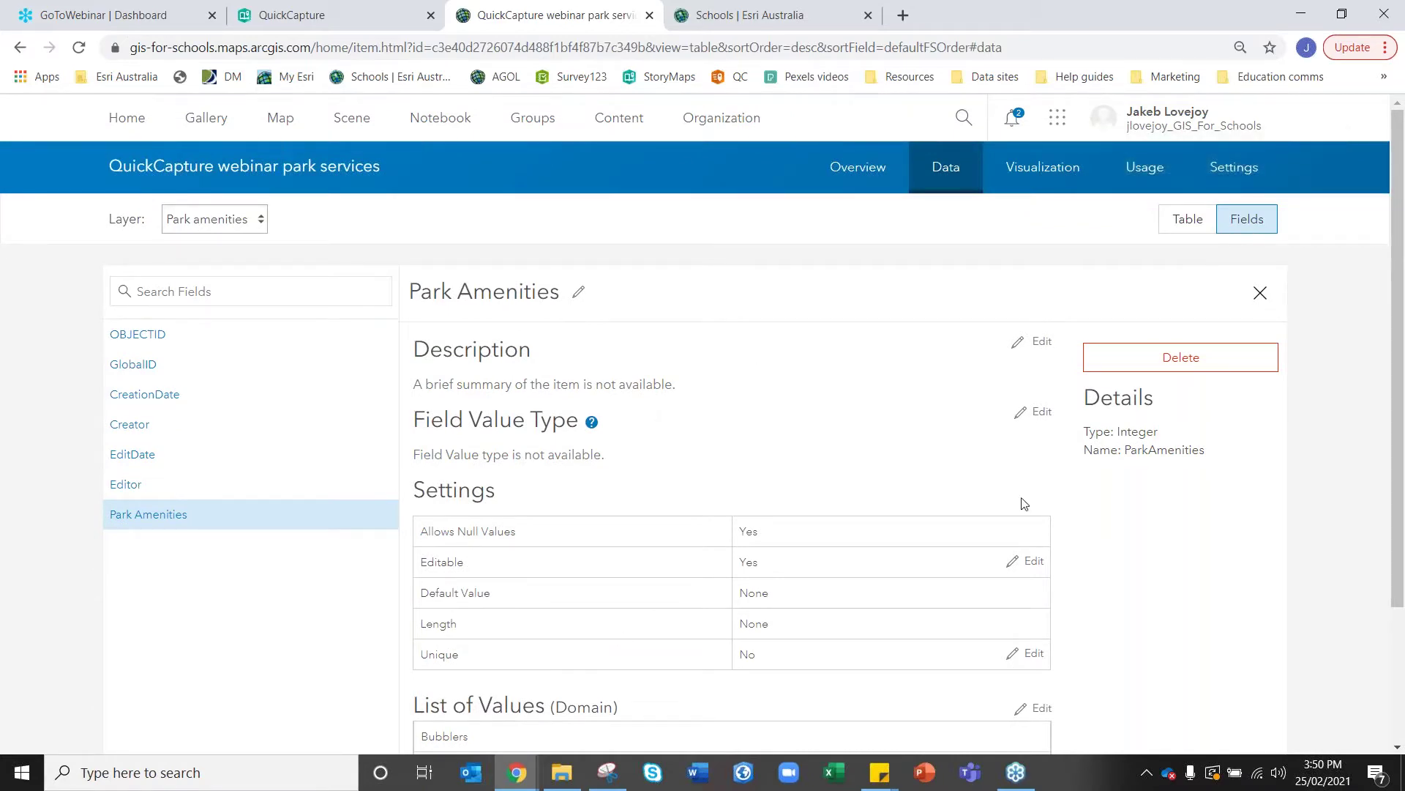
click(1260, 293)
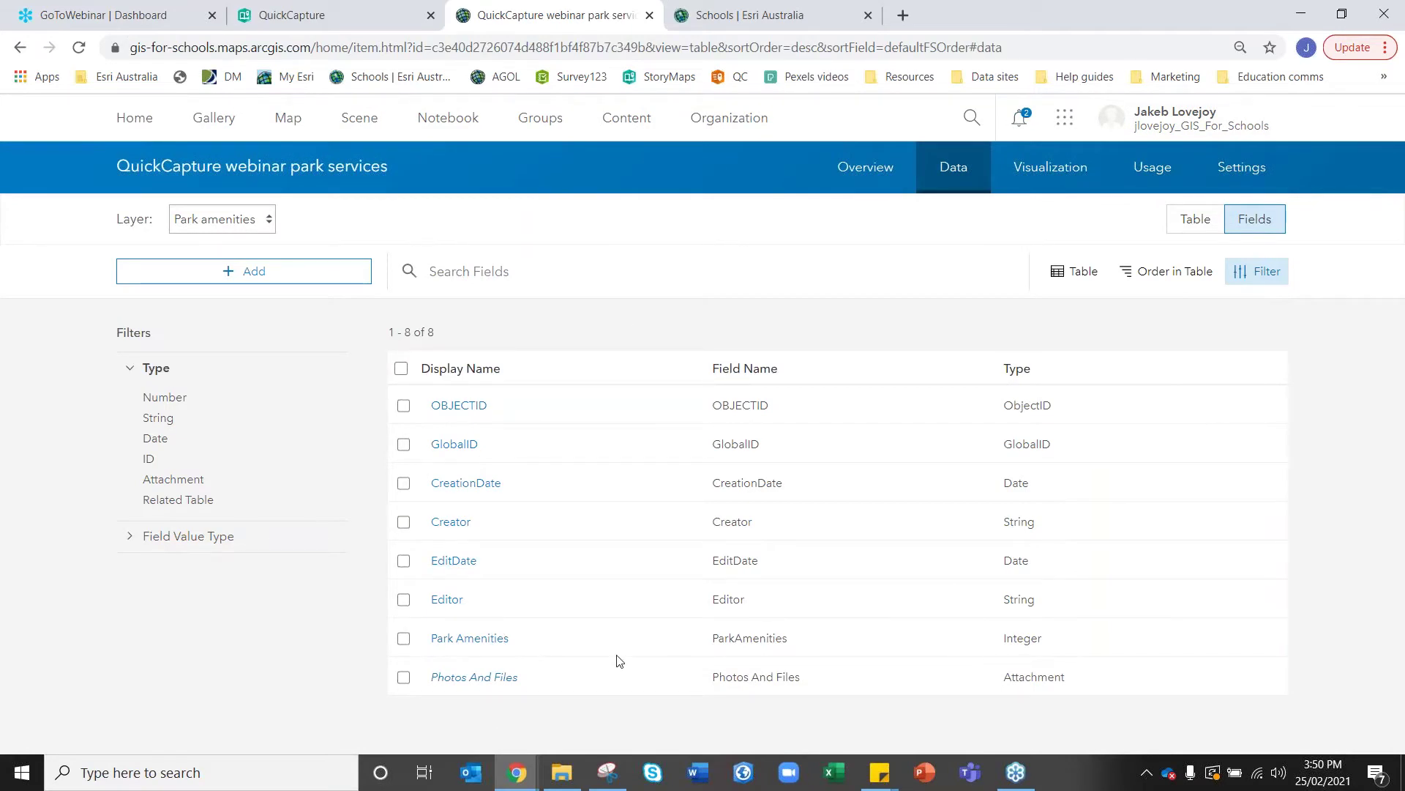
Define a new String field for the Park amenities layer with Notes as both field name and display name.
click(308, 270)
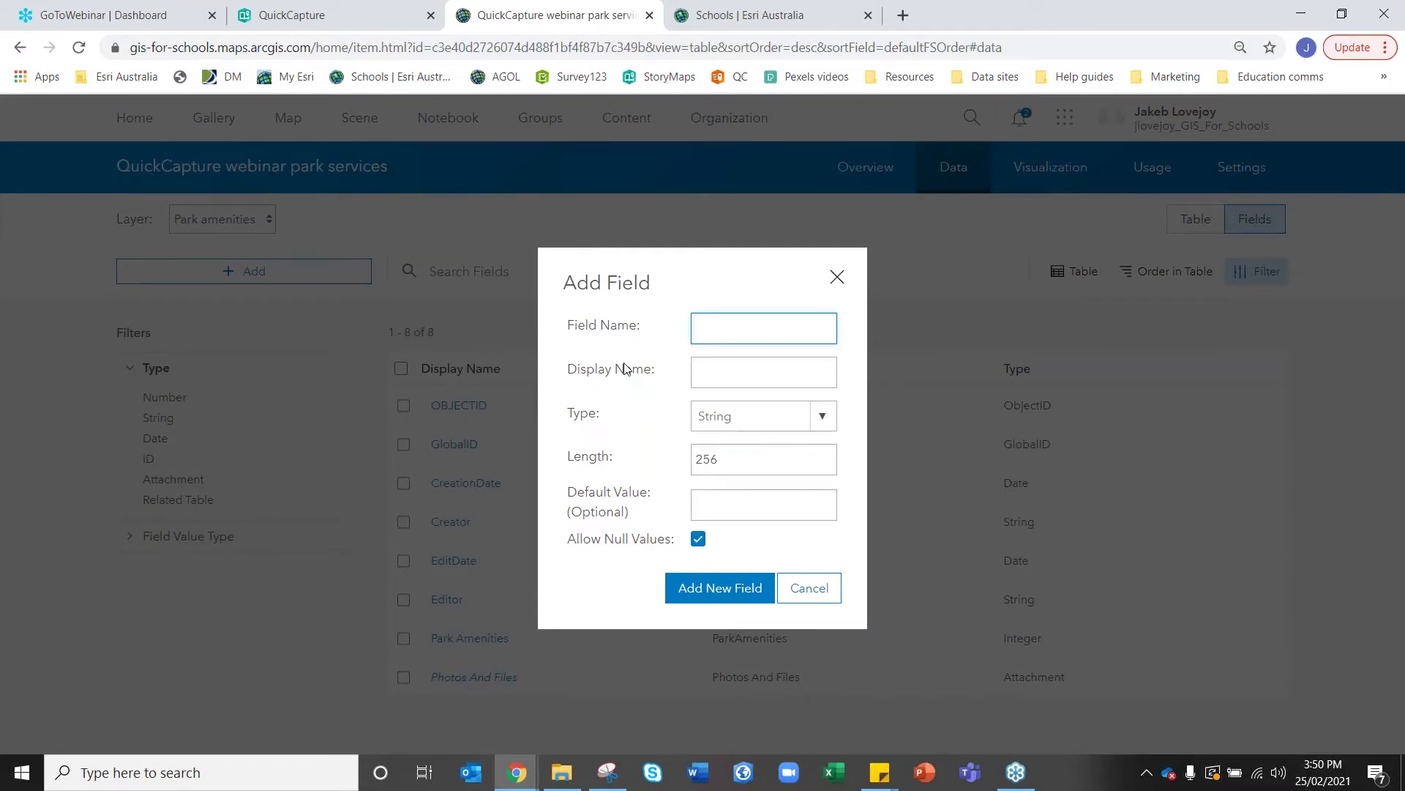
text(Notes)
key(Tab)
text(Notes)
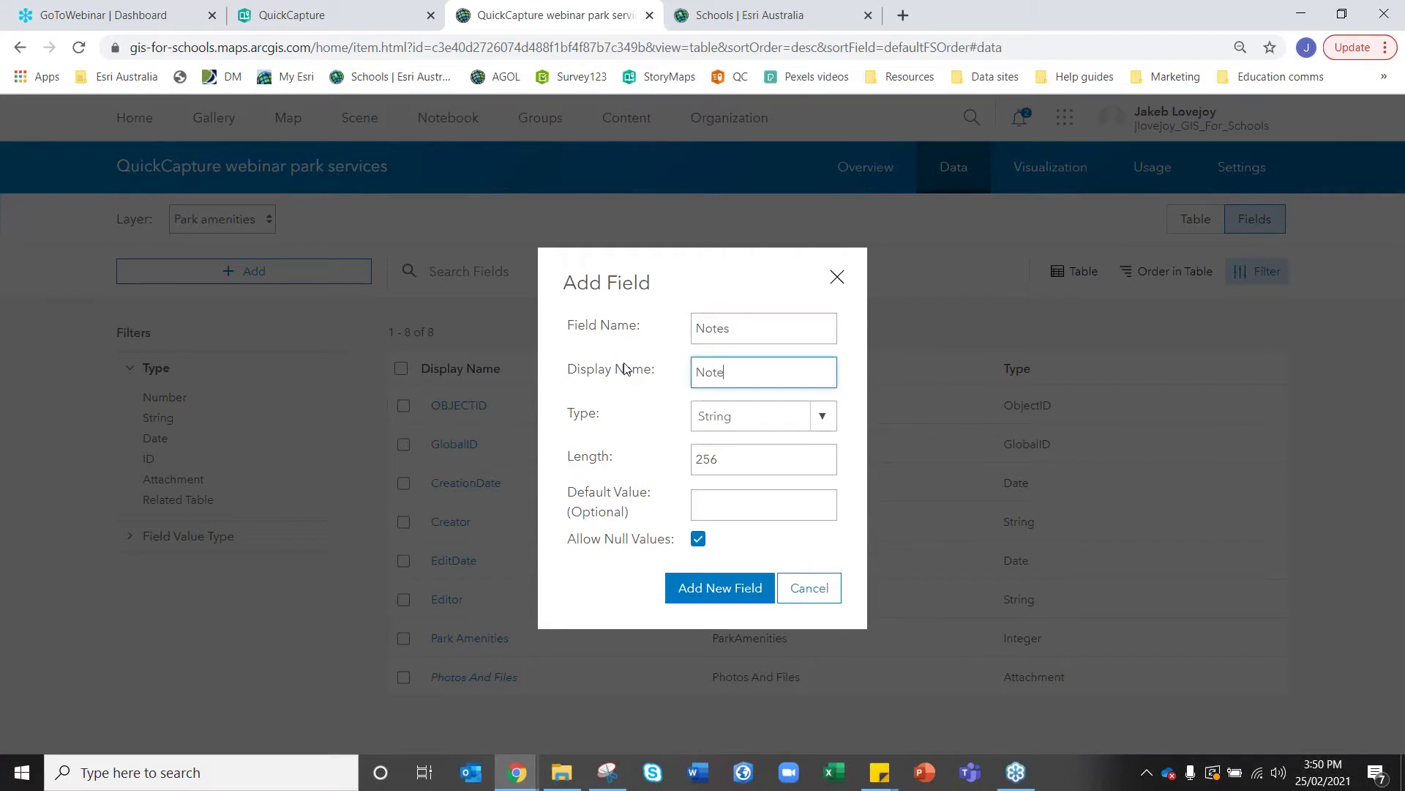
click(733, 423)
click(725, 545)
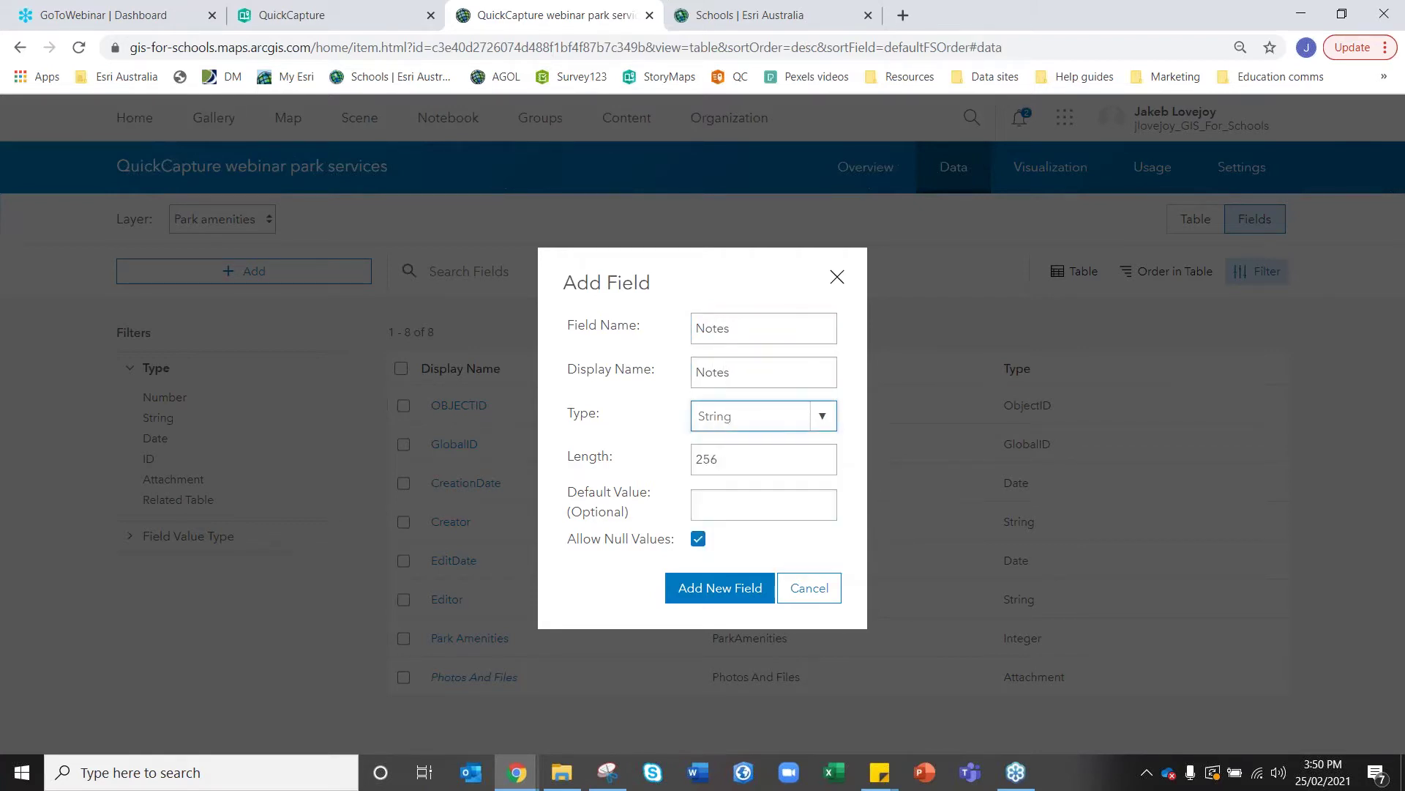
click(717, 463)
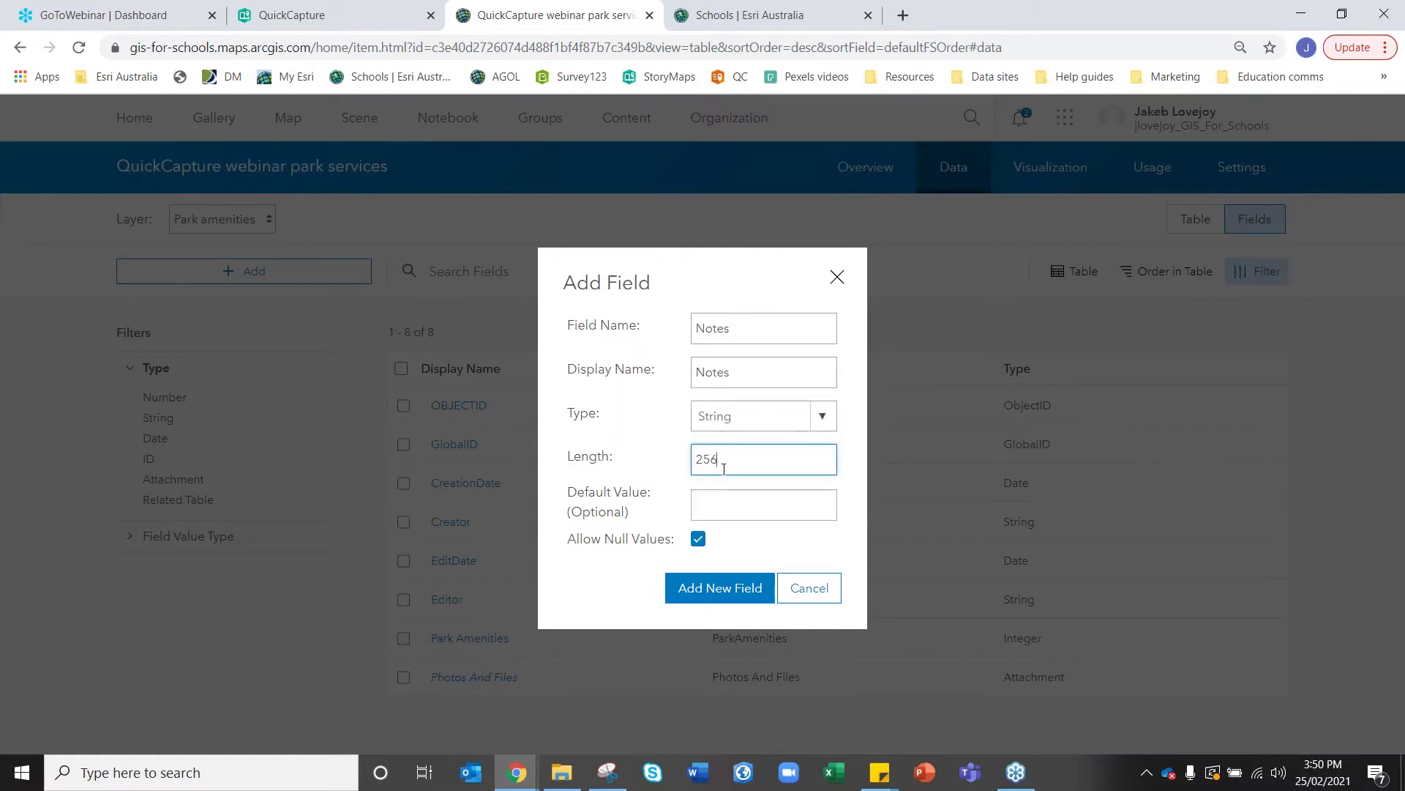
drag(717, 469, 696, 470)
click(728, 461)
drag(728, 460, 686, 469)
click(748, 469)
click(737, 423)
click(737, 423)
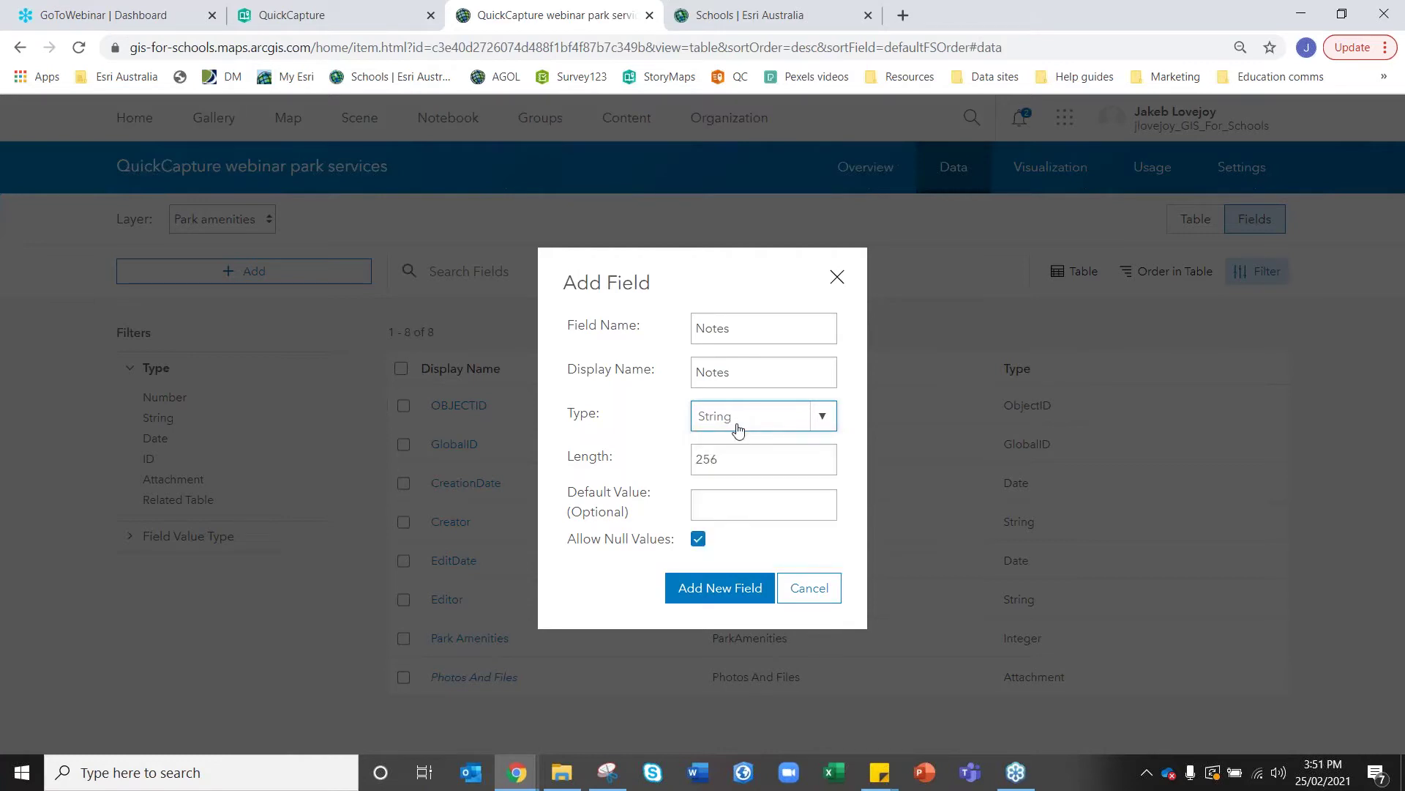
Set the Notes field's length to 256 and add the field to the Park amenities layer.
click(728, 454)
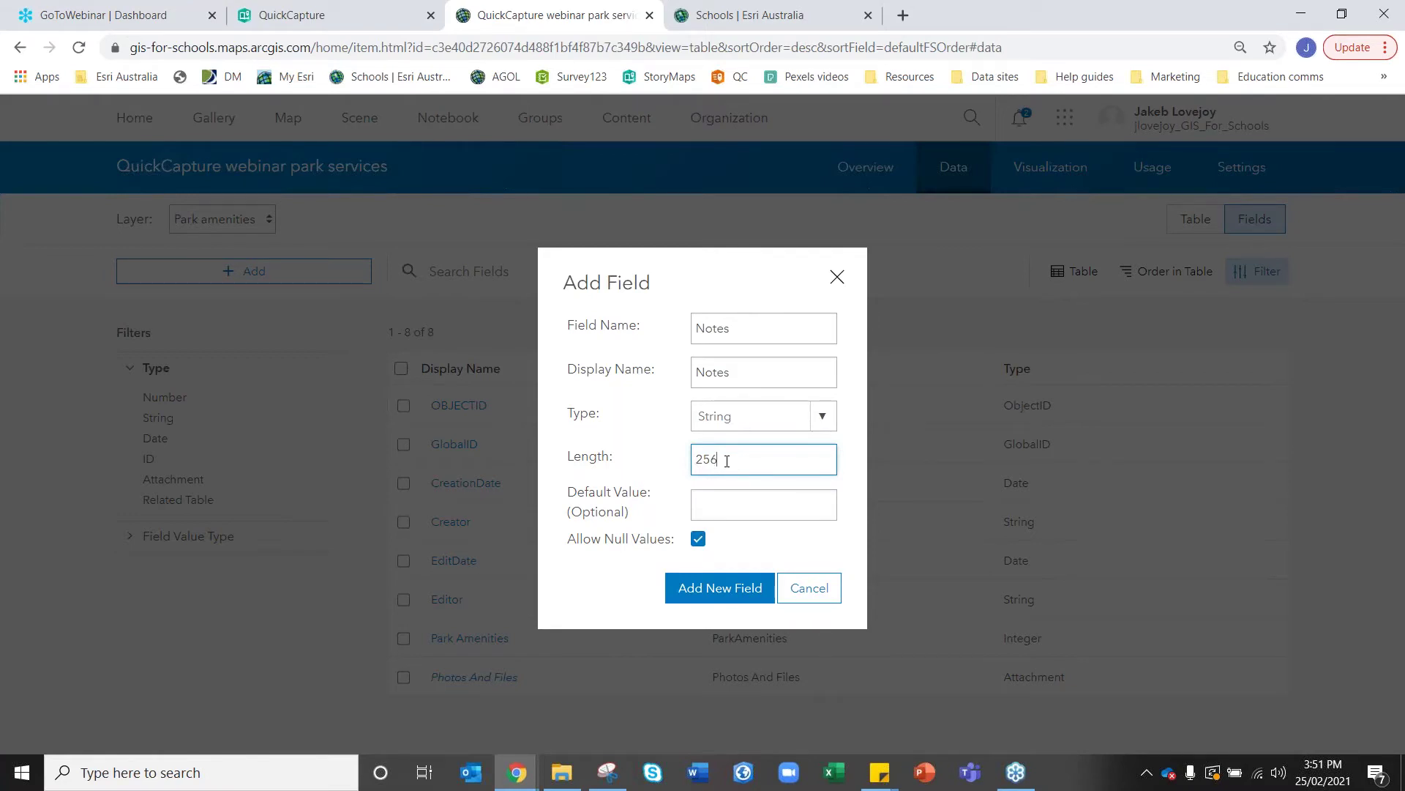
drag(727, 460, 681, 462)
text(1000)
drag(736, 459, 696, 458)
text(256)
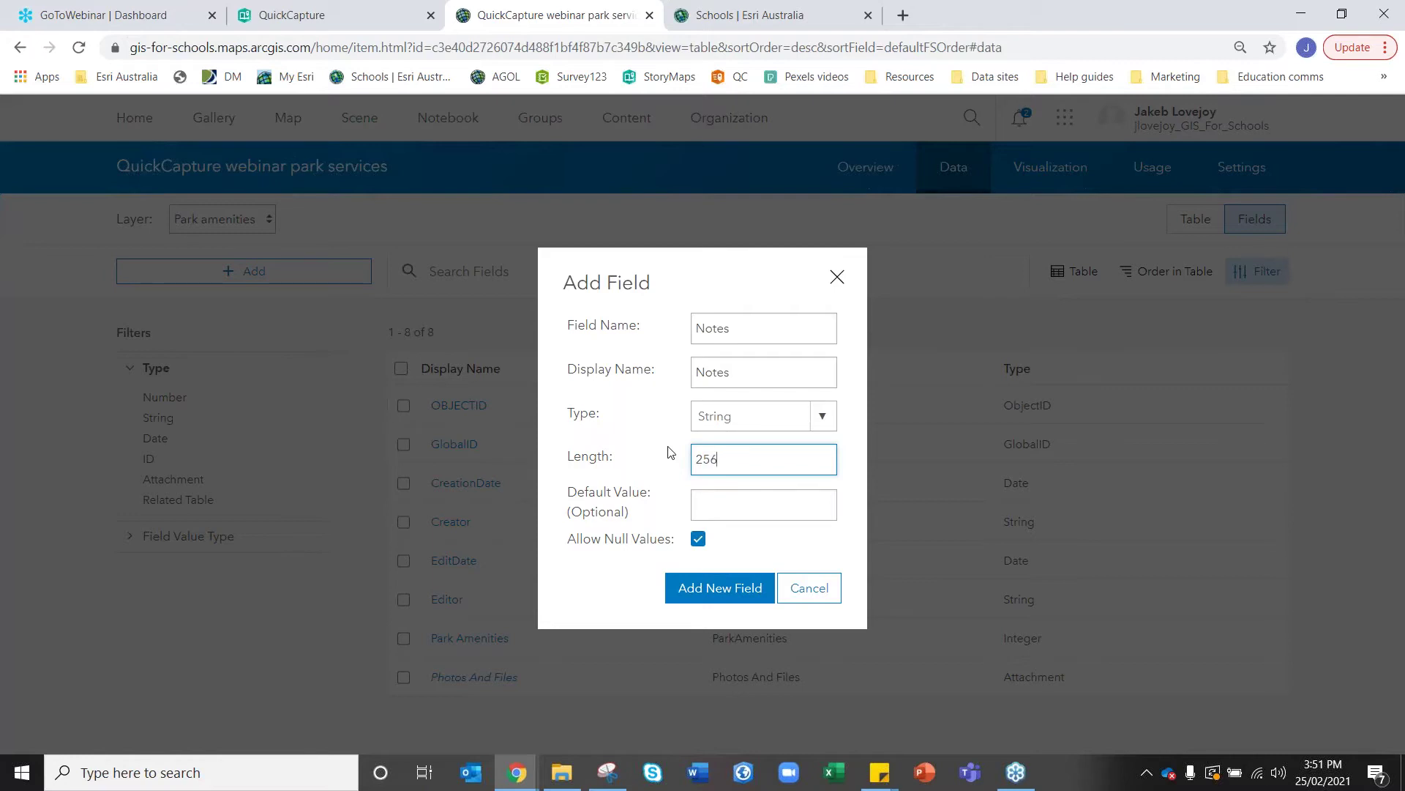
click(723, 590)
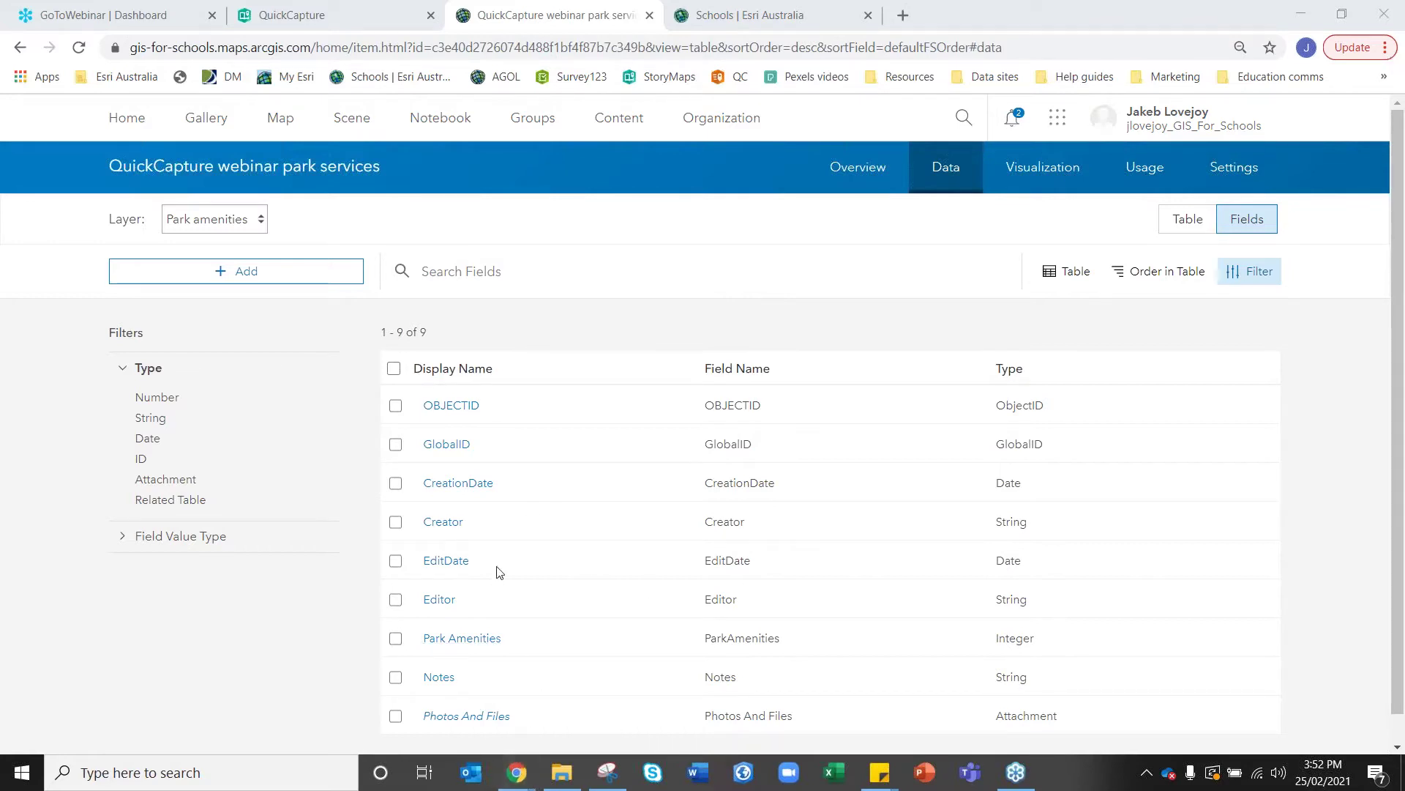
Add an Integer field named TypePath with the display name "Path type" to the Park paths layer.
click(259, 221)
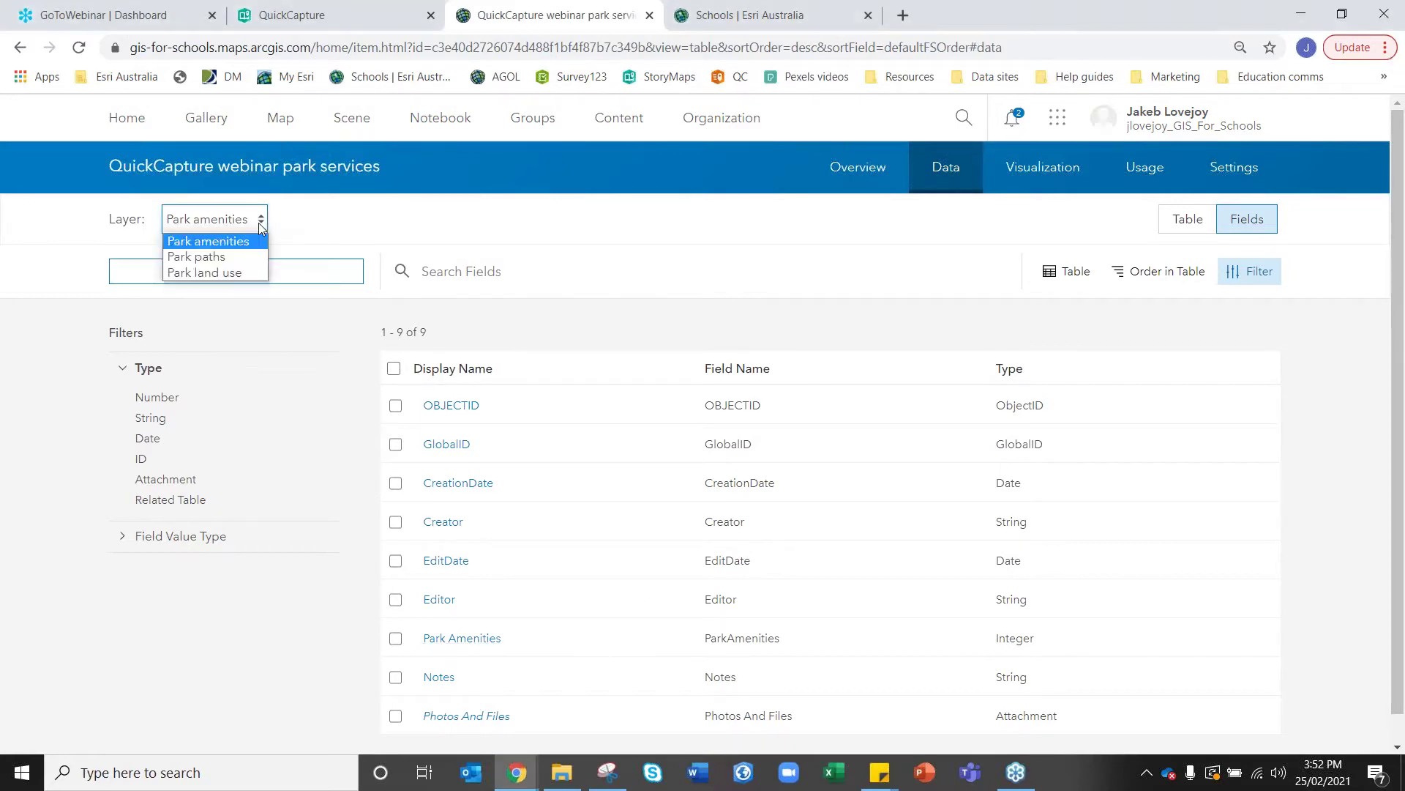
click(226, 258)
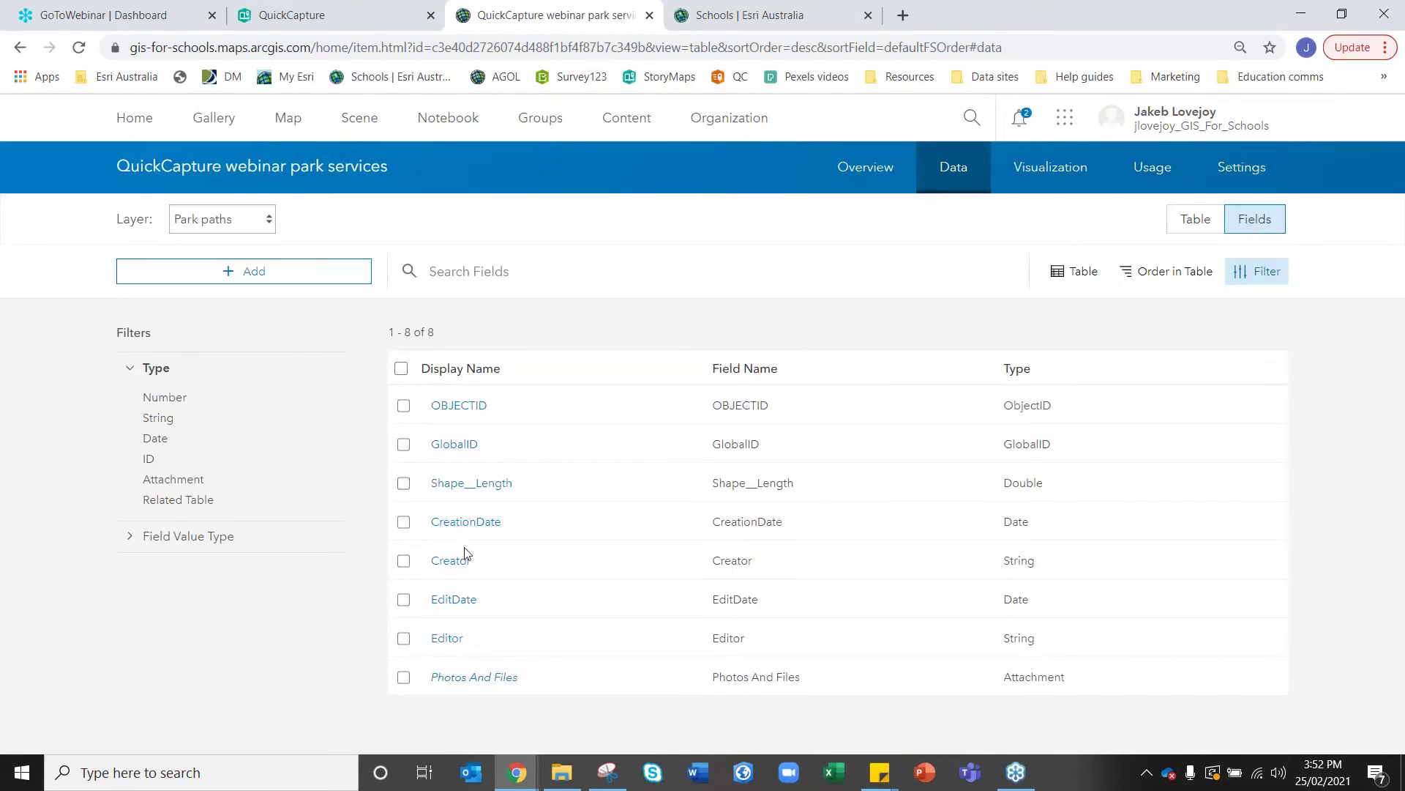
click(305, 271)
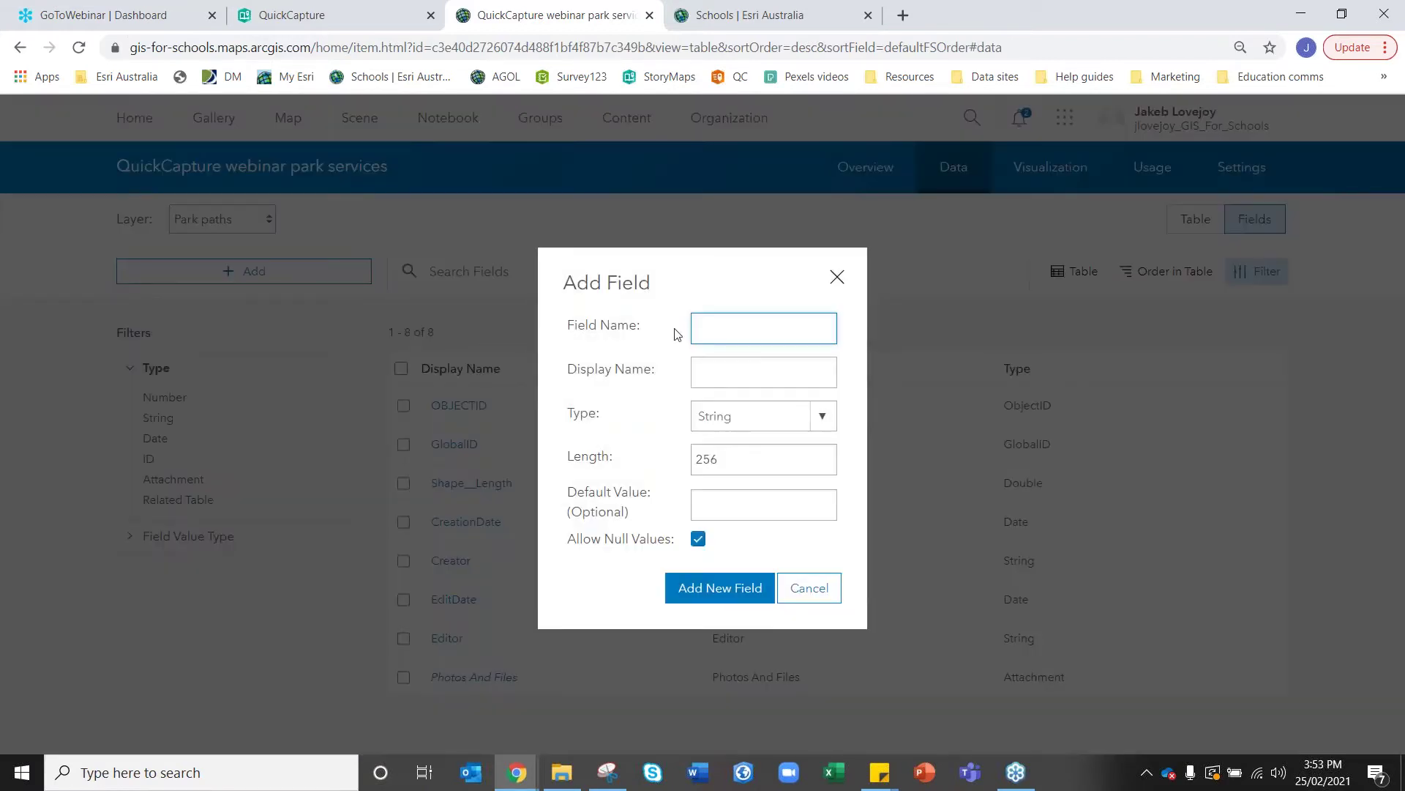
text(TypePath)
key(Tab)
text(P)
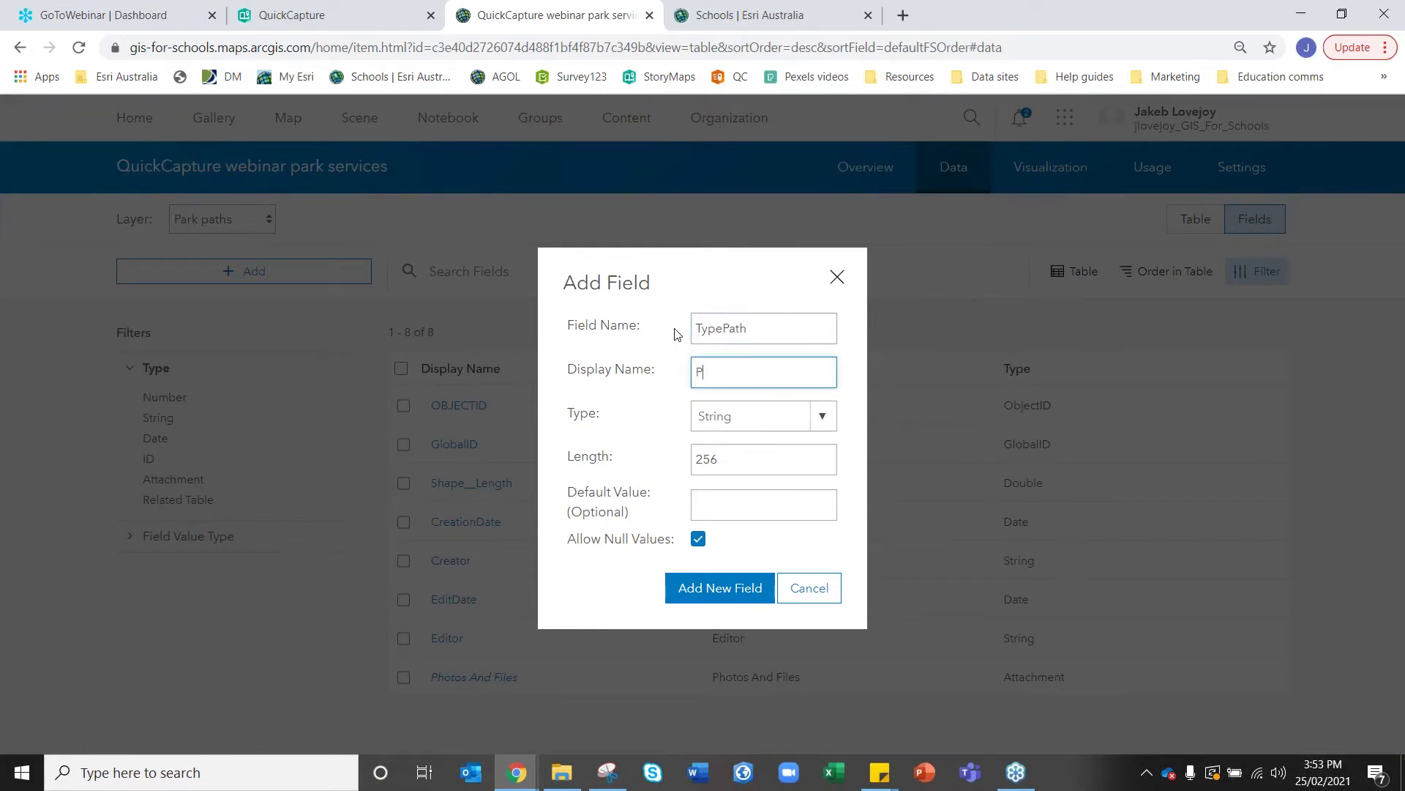
text(ath type)
click(802, 418)
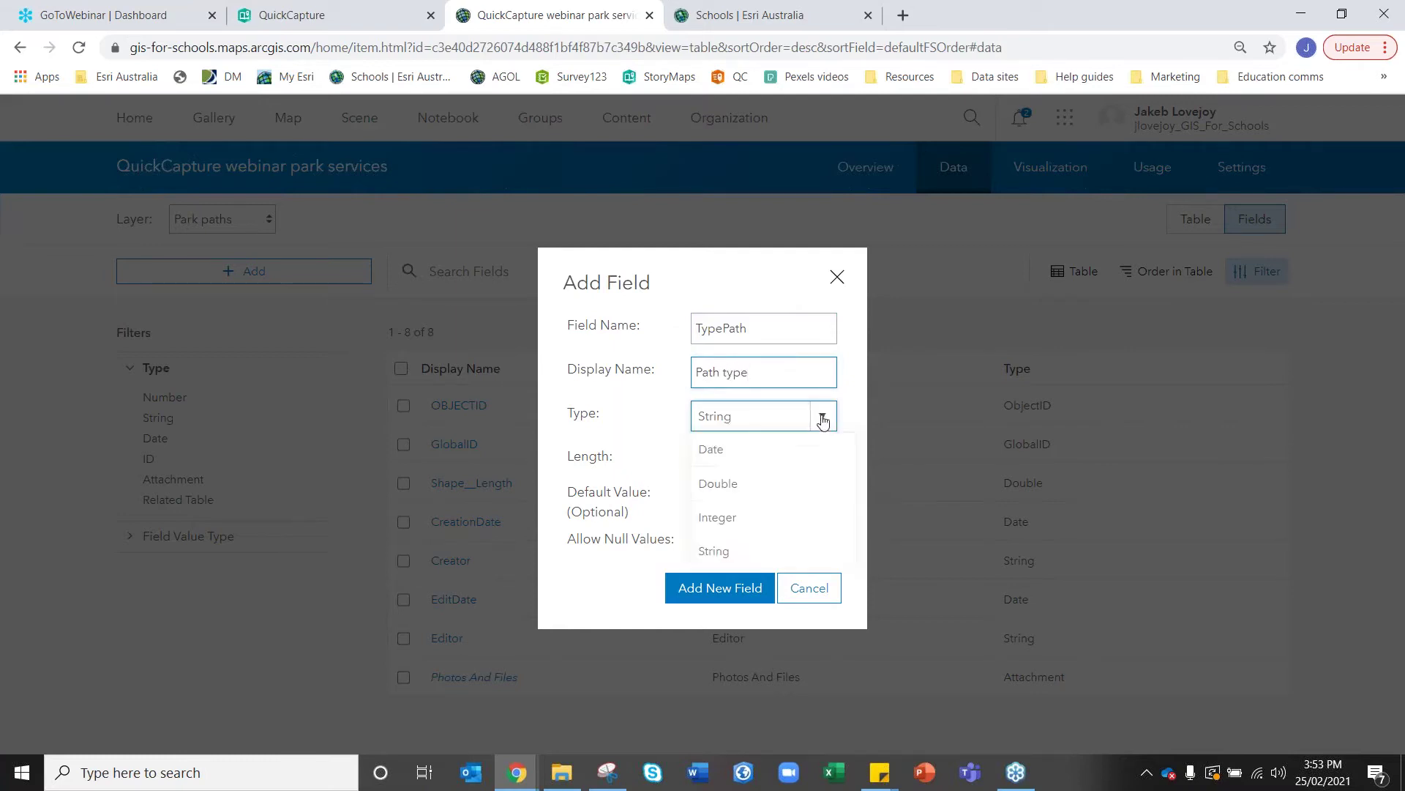
click(732, 513)
click(721, 548)
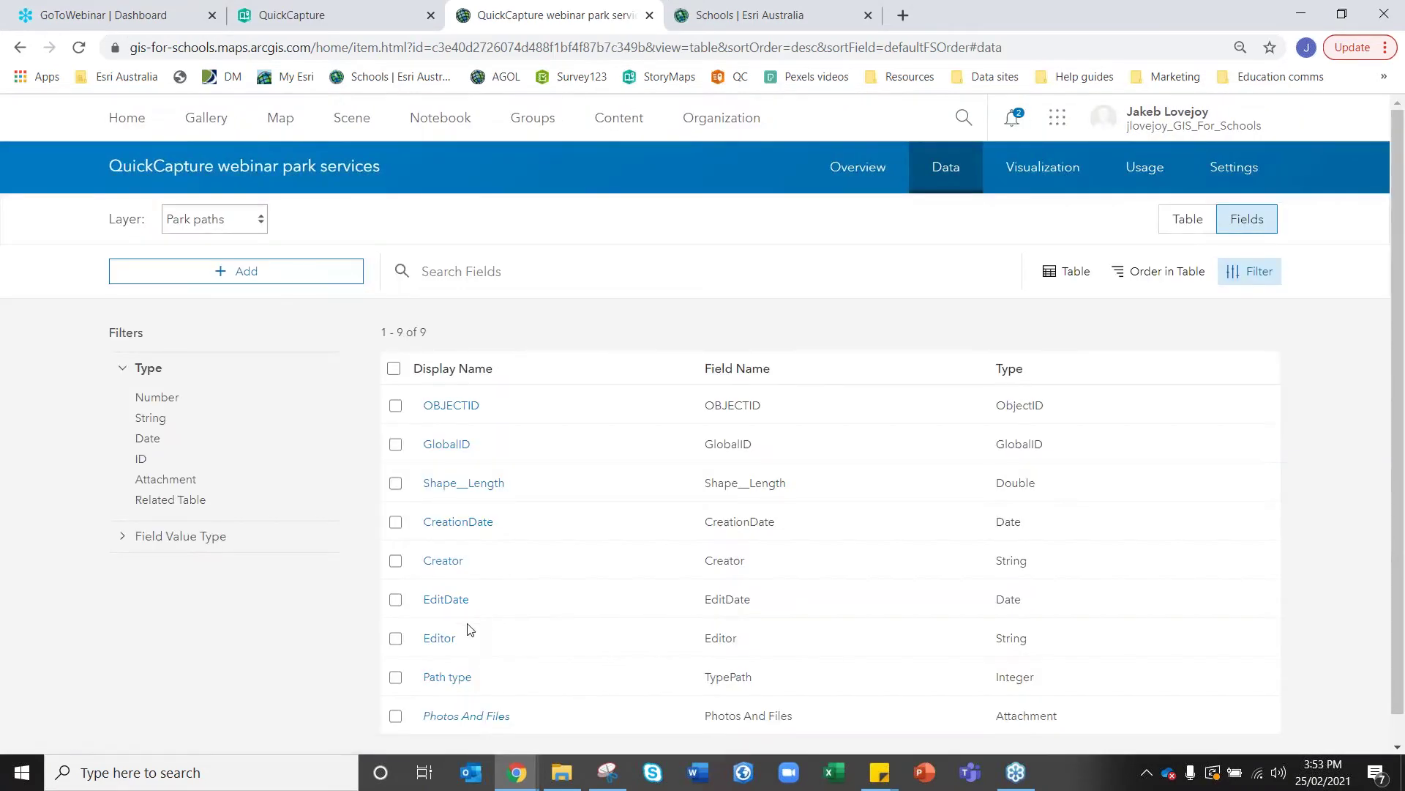
Create a list of values for the Path type field, starting with "Footpath" as code 0.
click(448, 677)
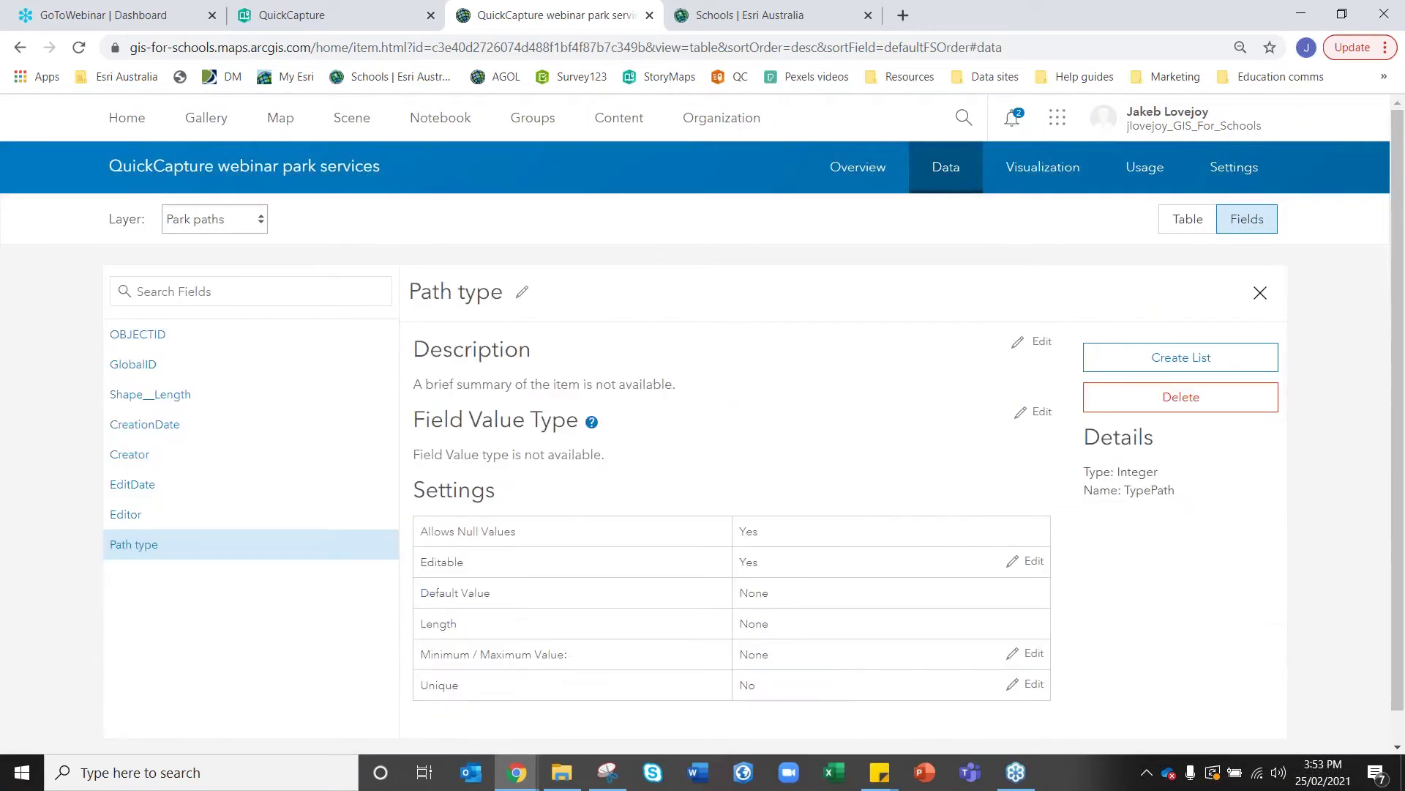
click(1151, 357)
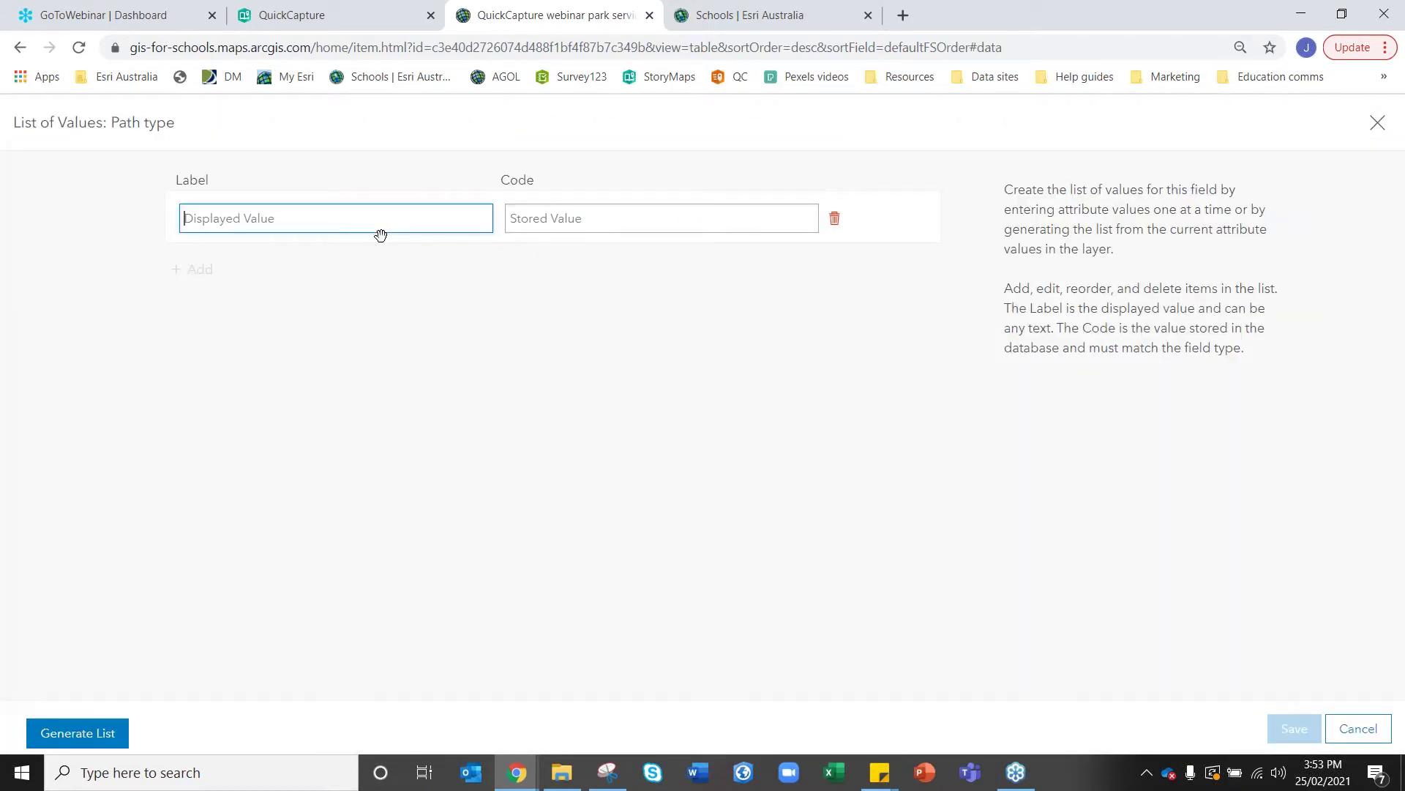
text(Footpah)
text(h)
key(Tab)
text(0)
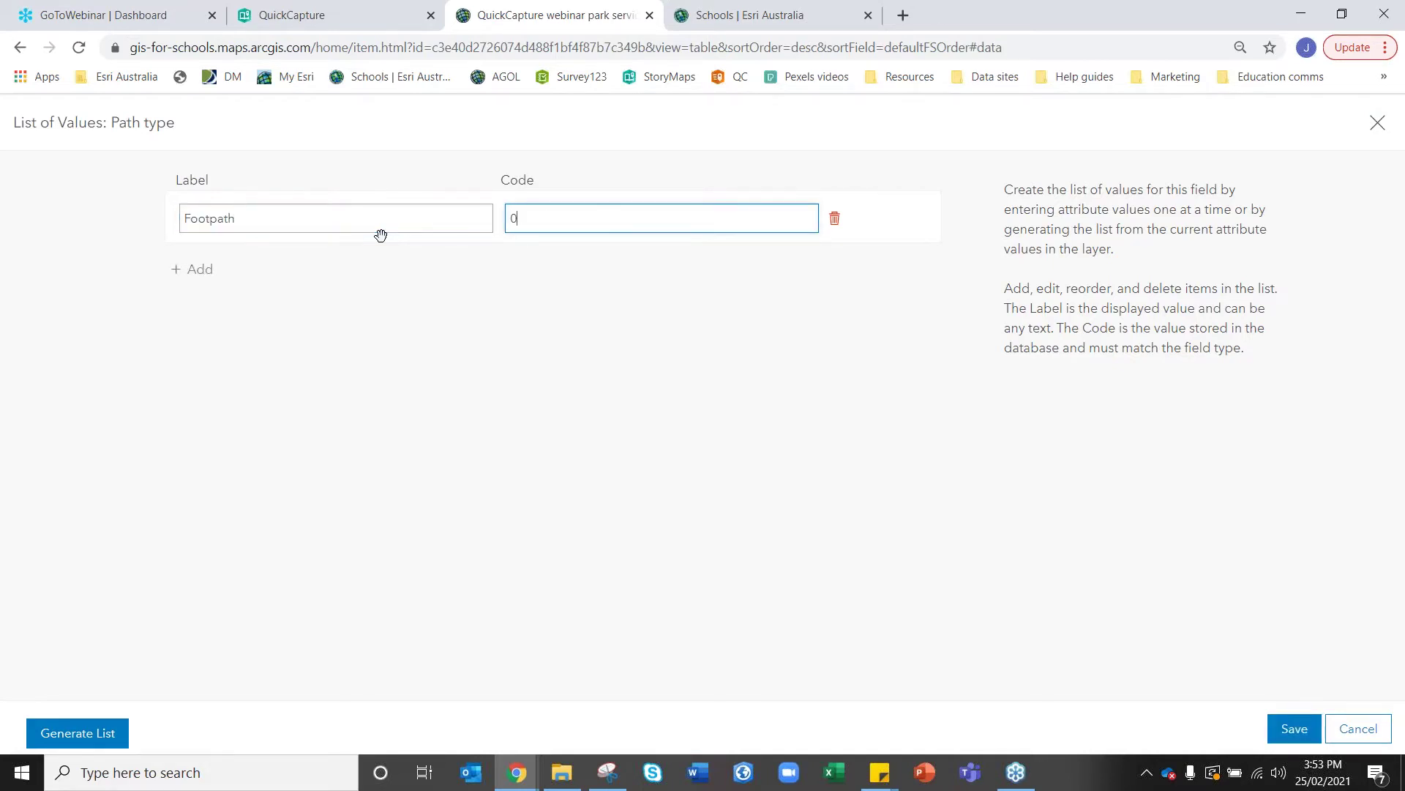
Add the value "Bicycle path" with code 1 to the Path type list.
click(196, 269)
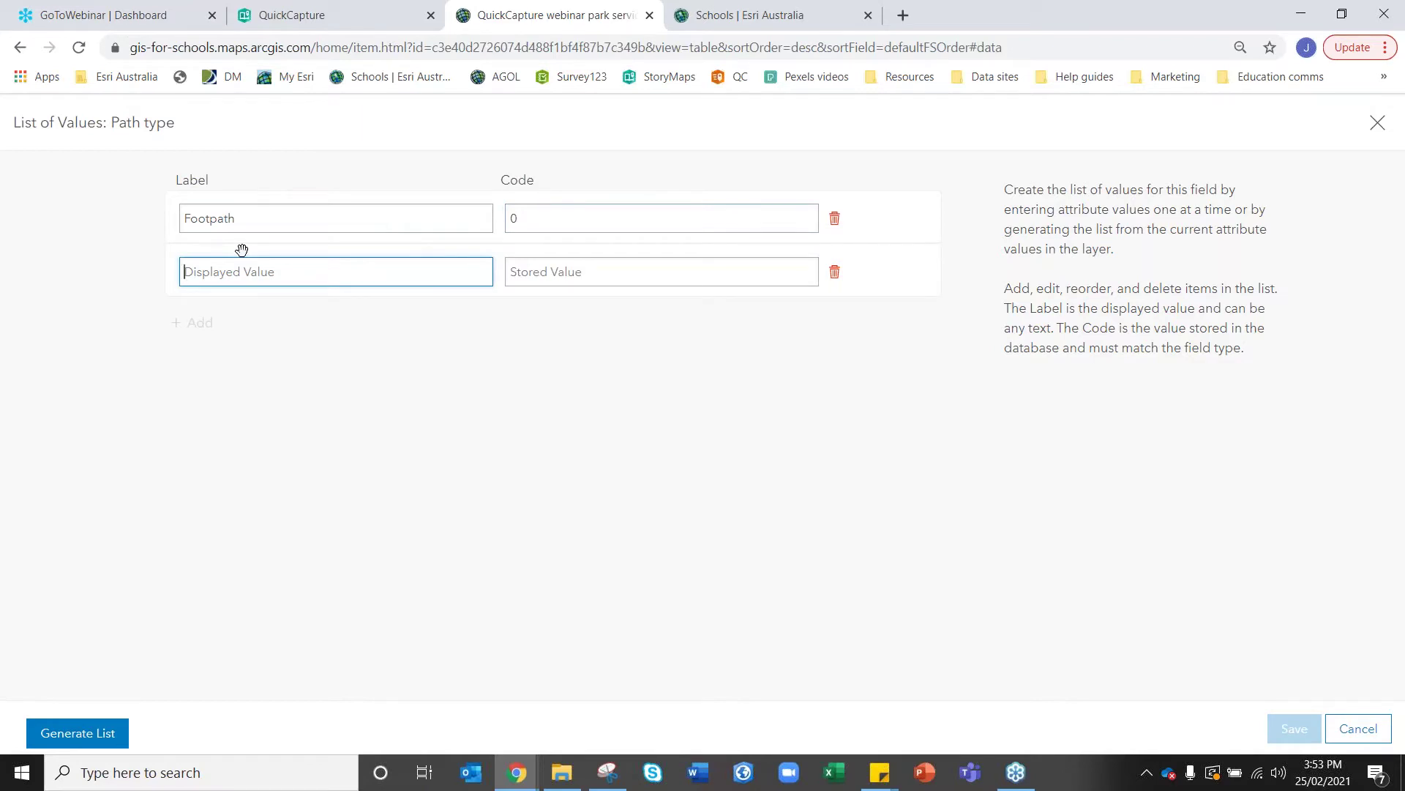
text(Bicyc)
key(BackSpace)
key(BackSpace)
text(cycle path)
click(564, 271)
text(1)
Add "Trail" with code 2 to the Path type list, then save the list and return to the field list.
click(229, 322)
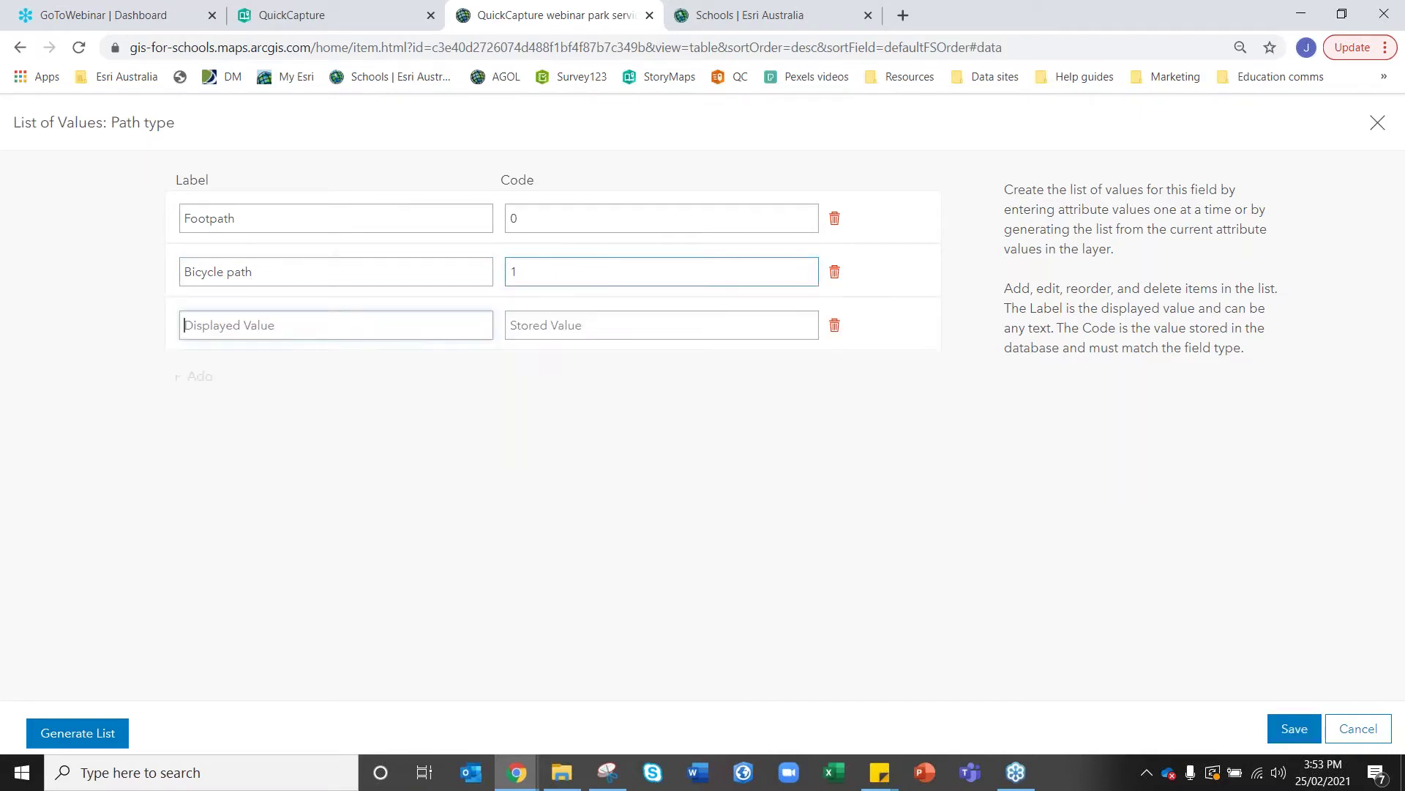
text(Trail)
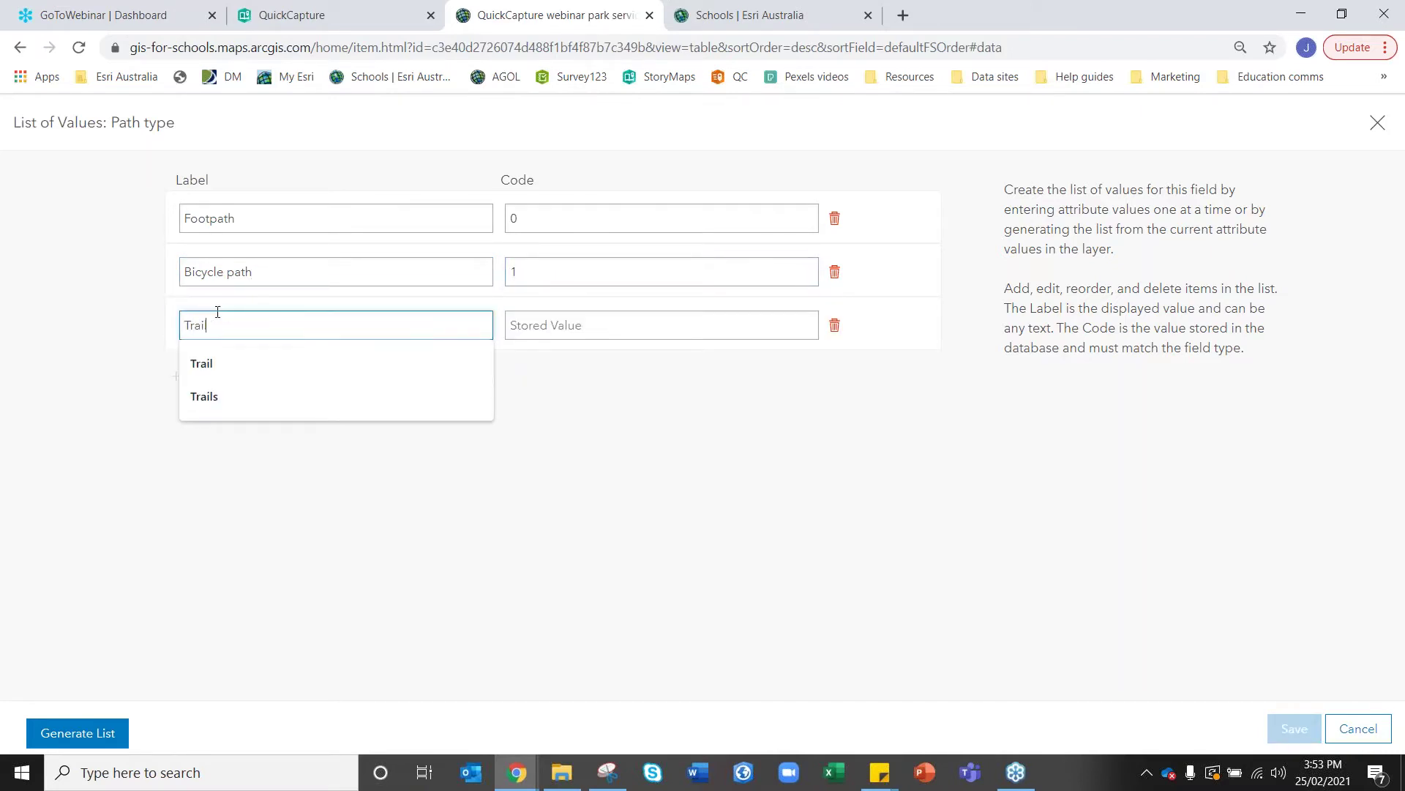
click(217, 364)
click(572, 325)
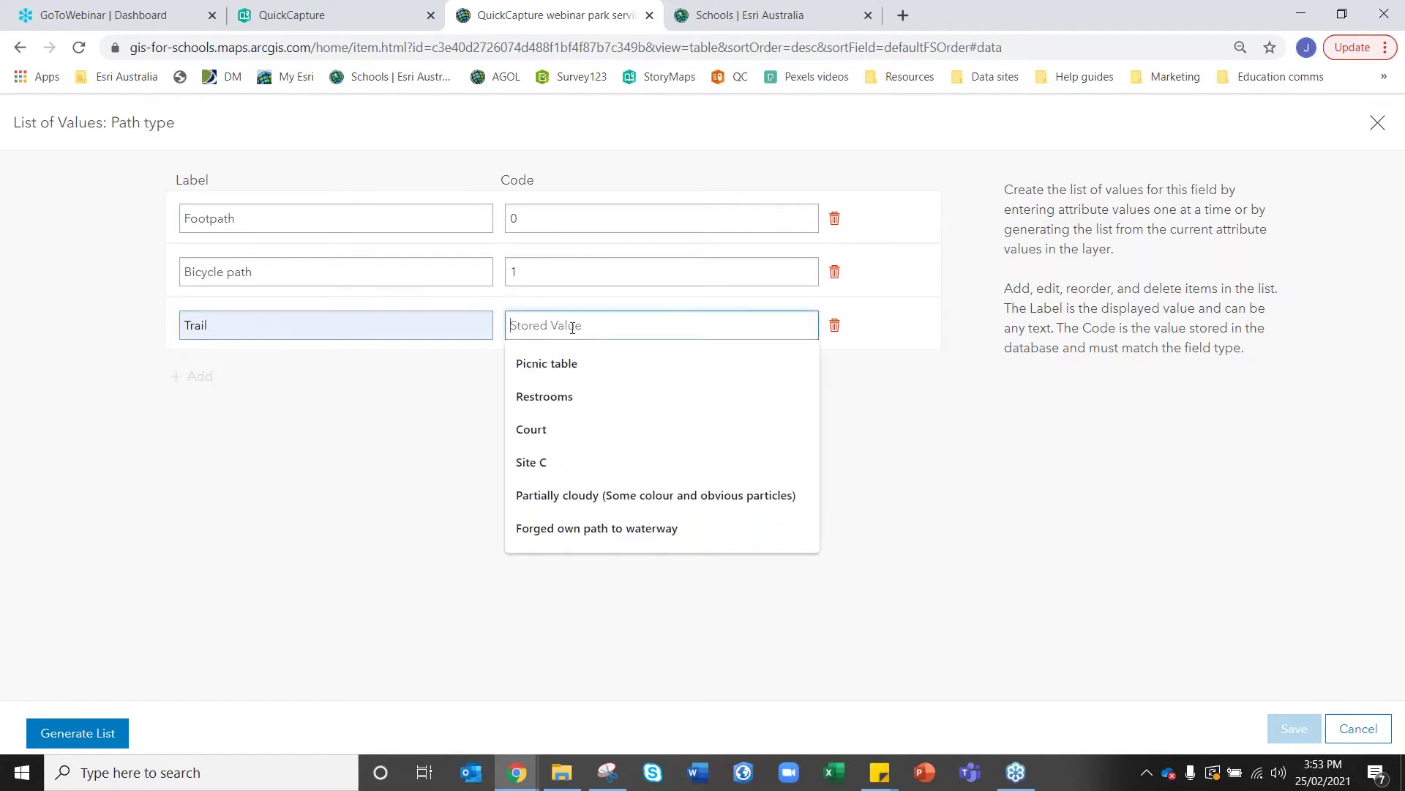
text(2)
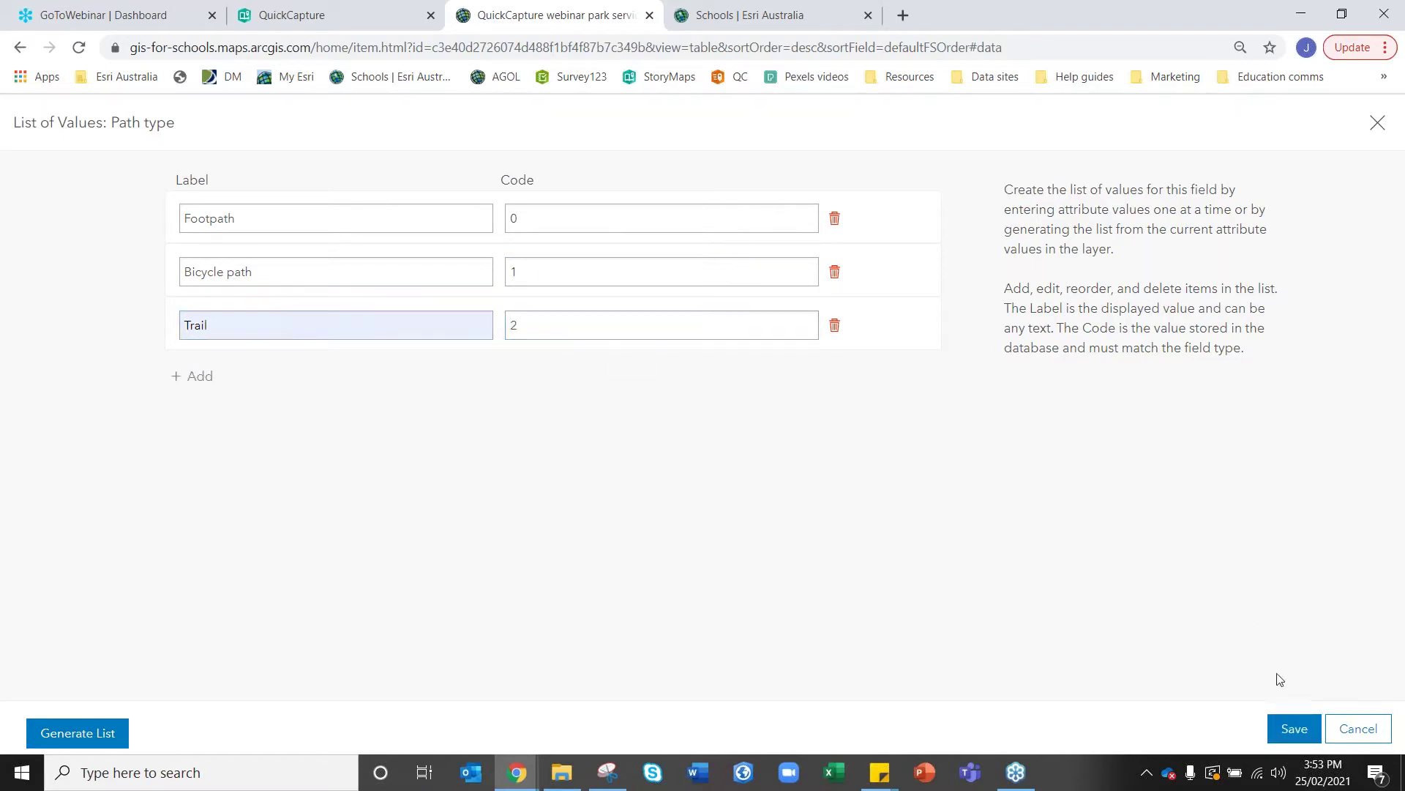
click(1292, 728)
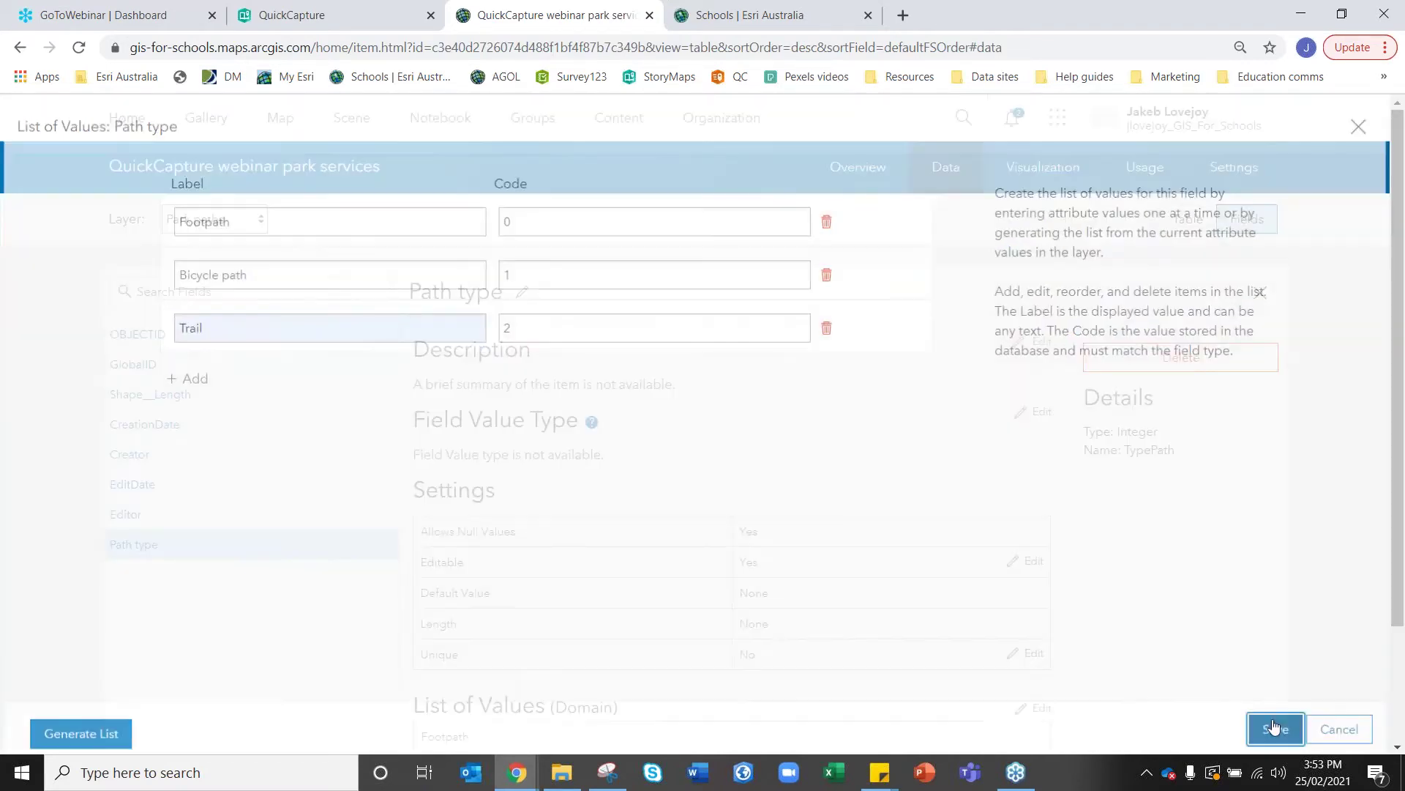
click(1259, 294)
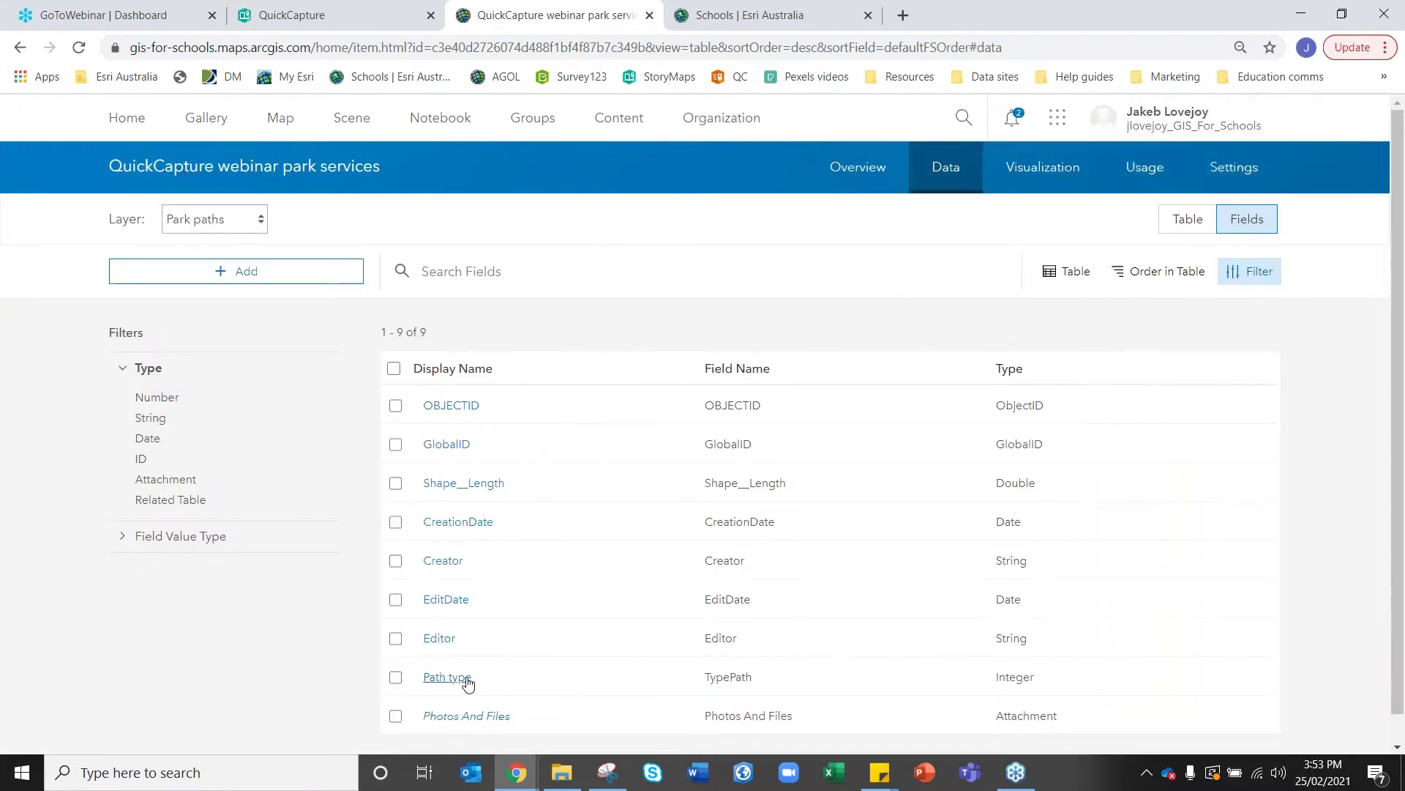
Add an Integer field named TypeLandUse with the display name "Type of land use" to the Park land use layer.
click(236, 218)
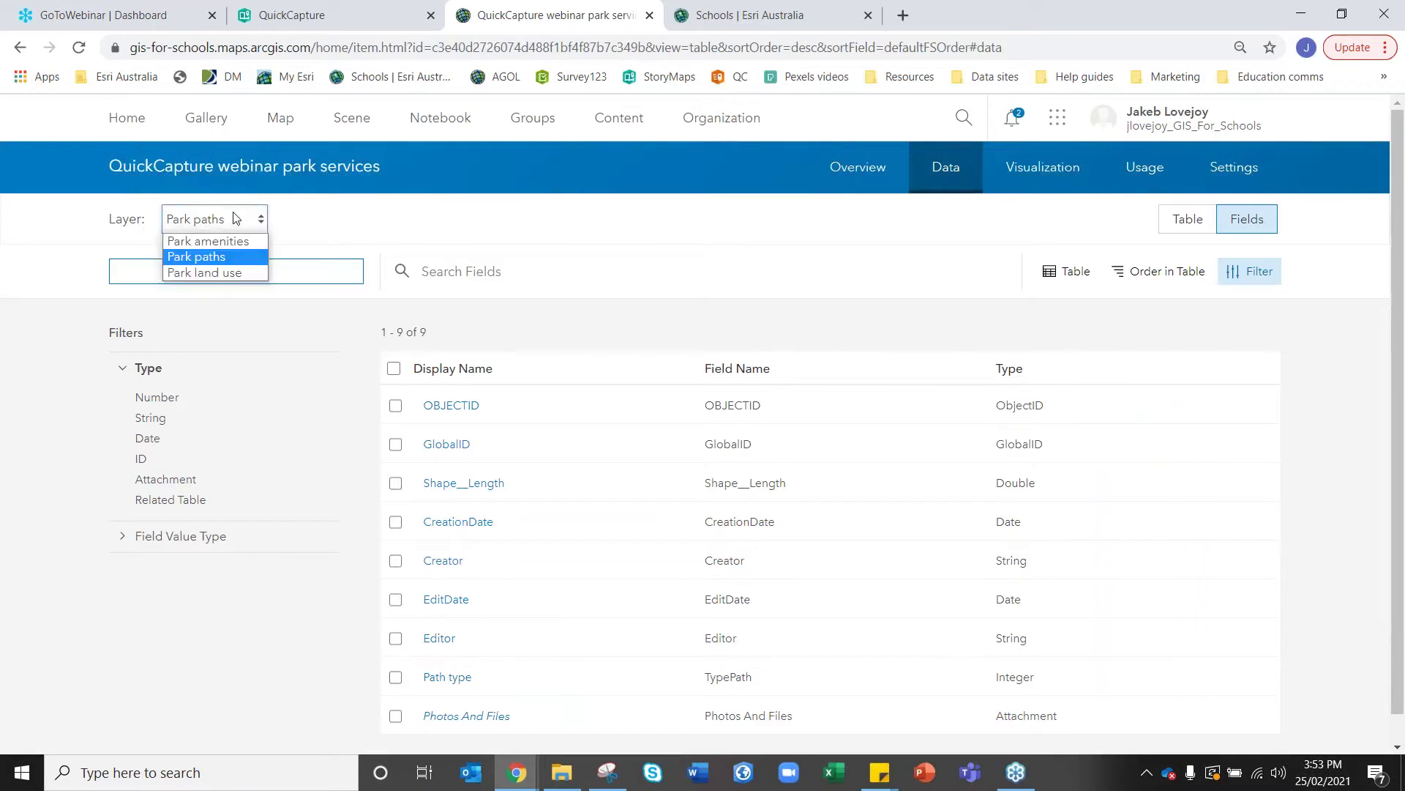
click(207, 272)
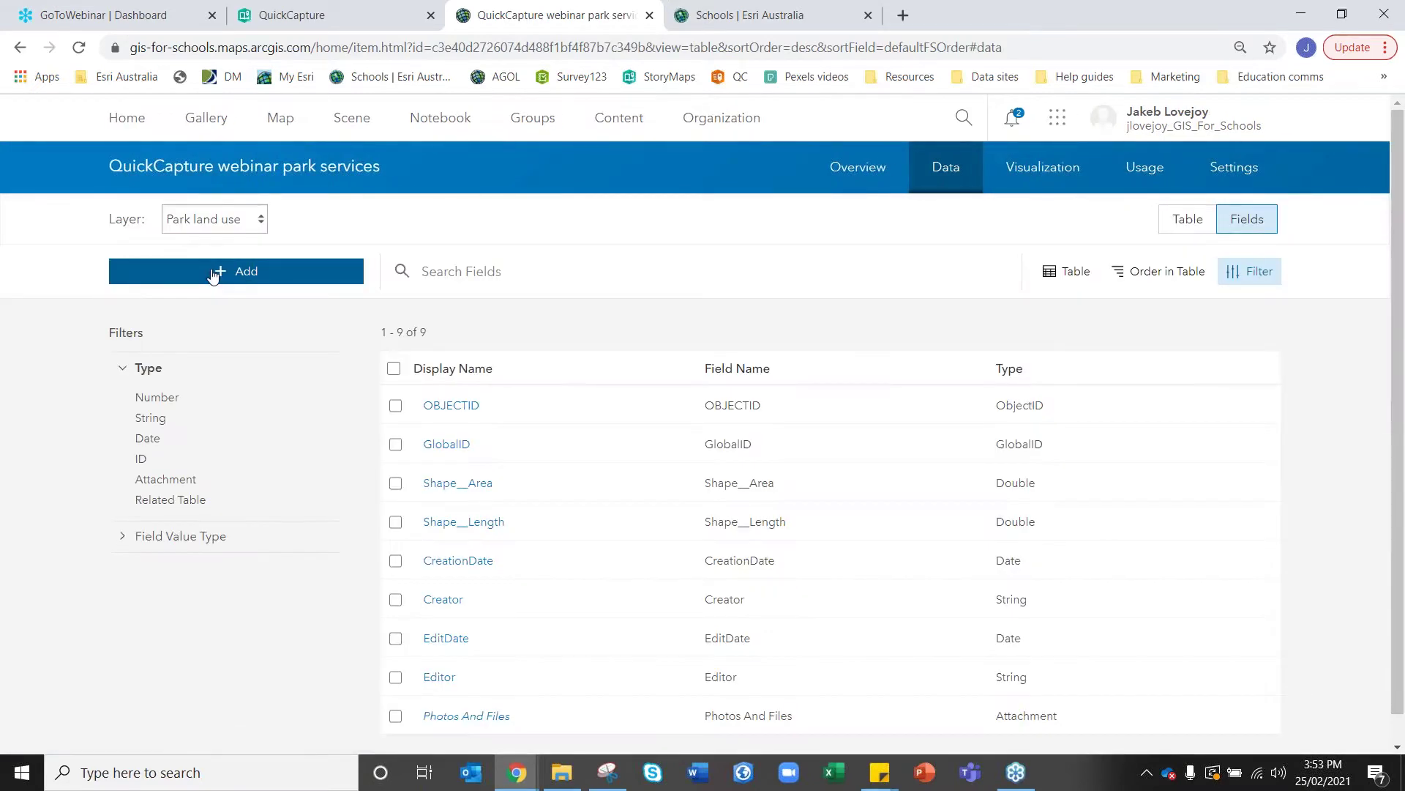
click(213, 272)
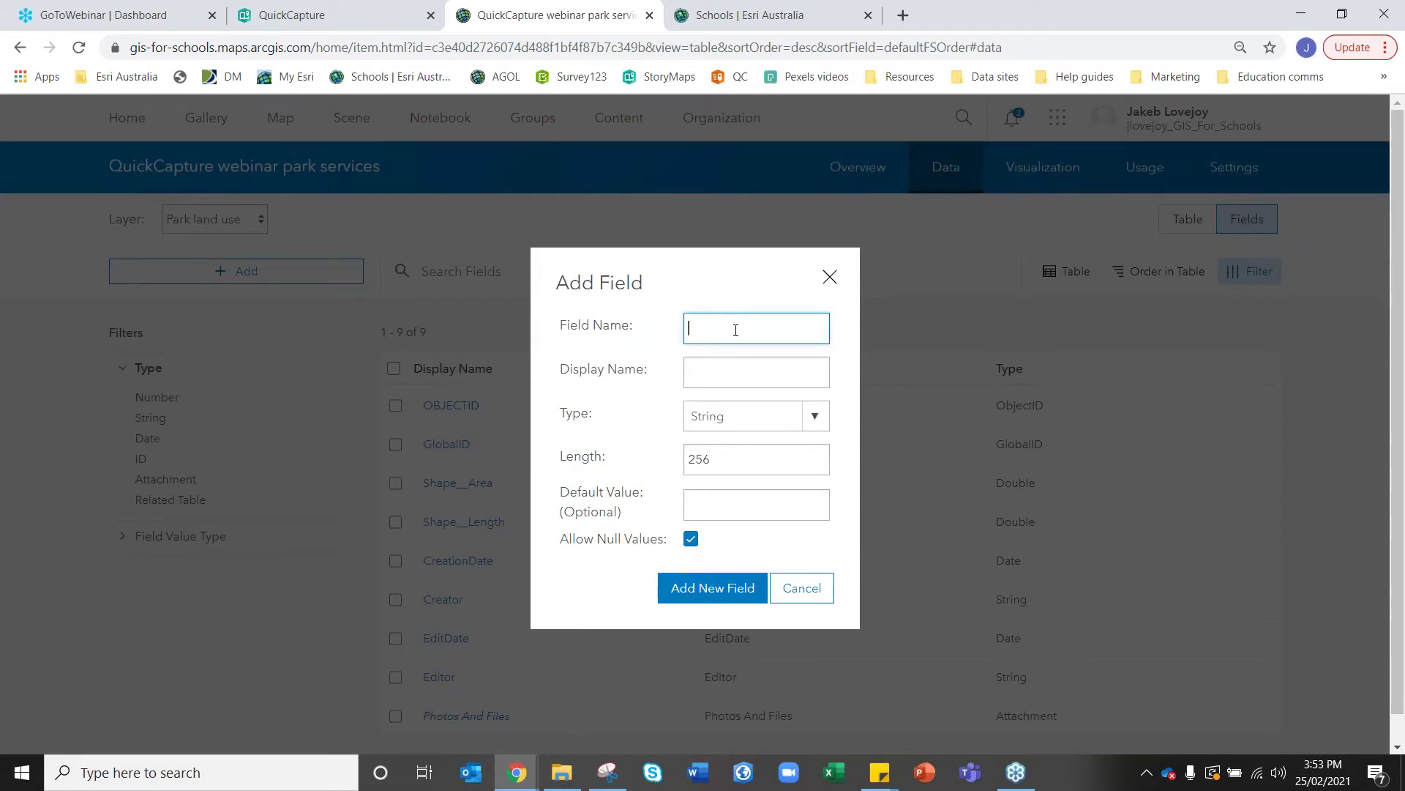
text(TypeLandUse)
click(710, 376)
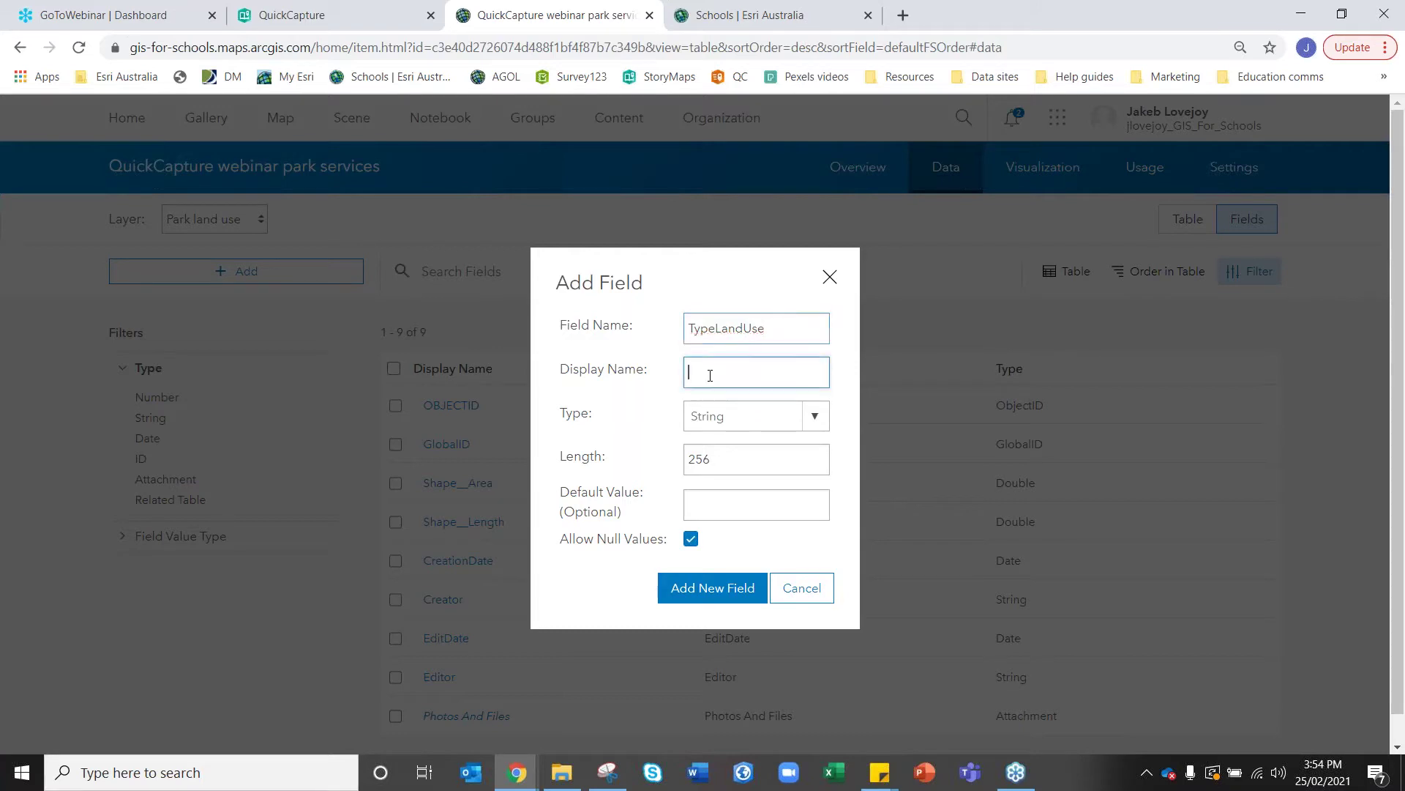
text(Type of land use)
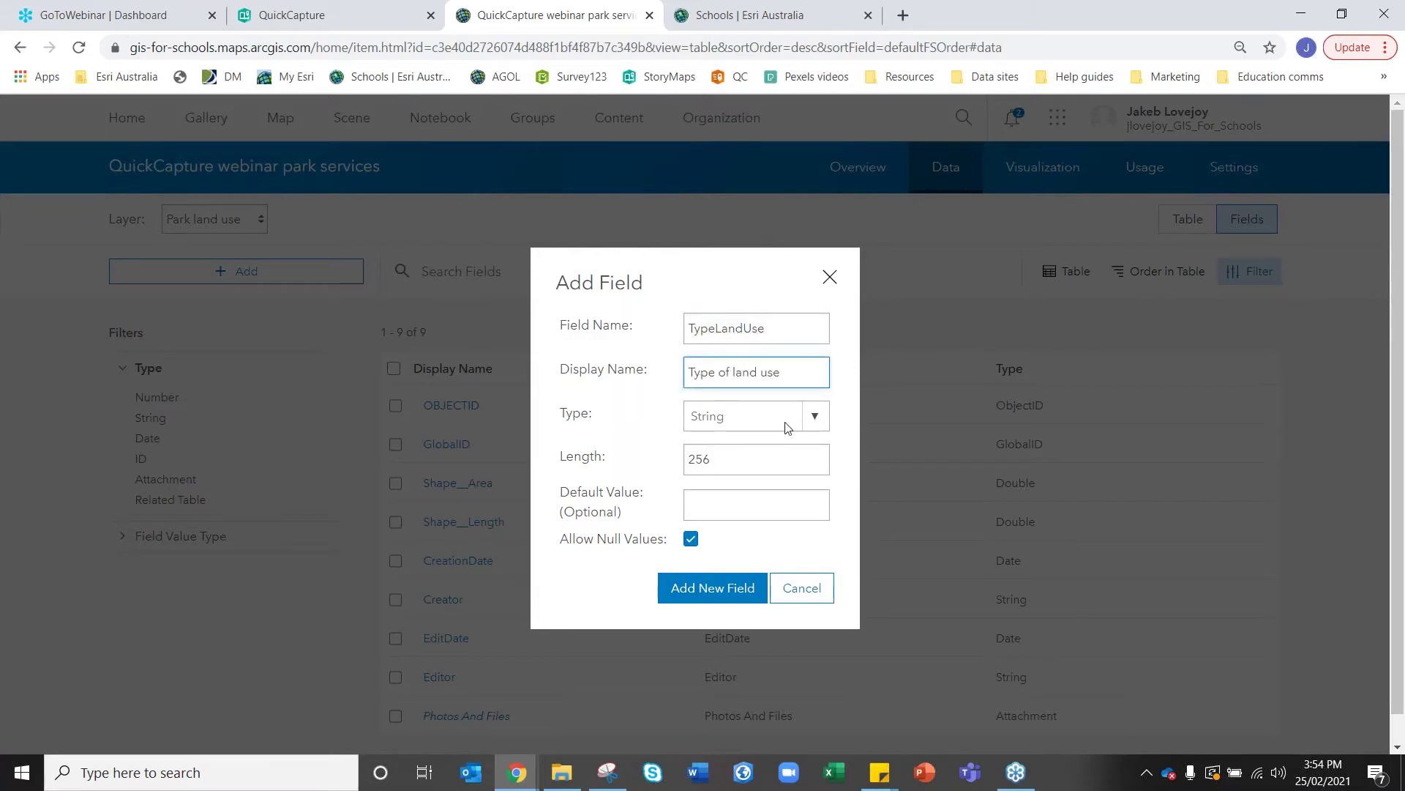
click(809, 415)
click(708, 516)
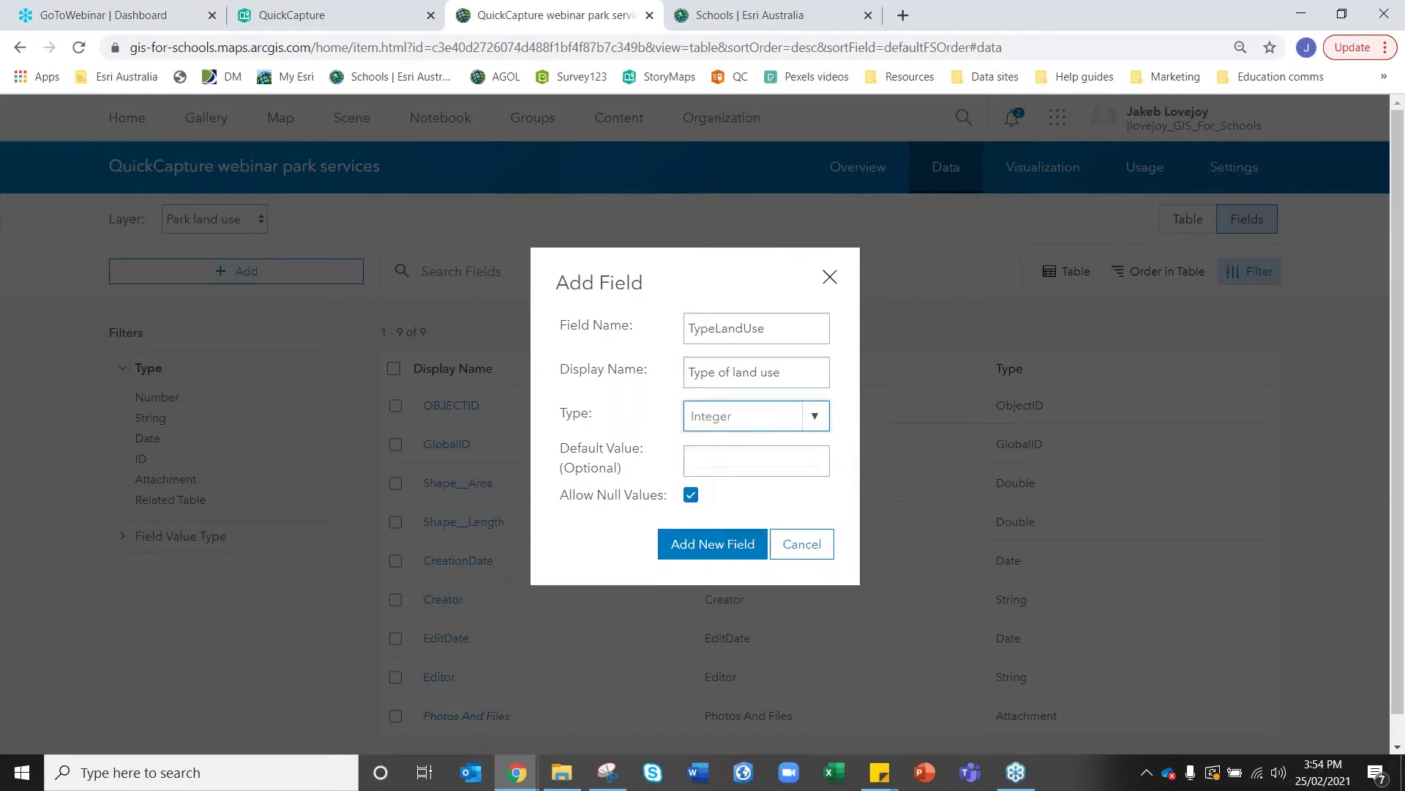
click(699, 549)
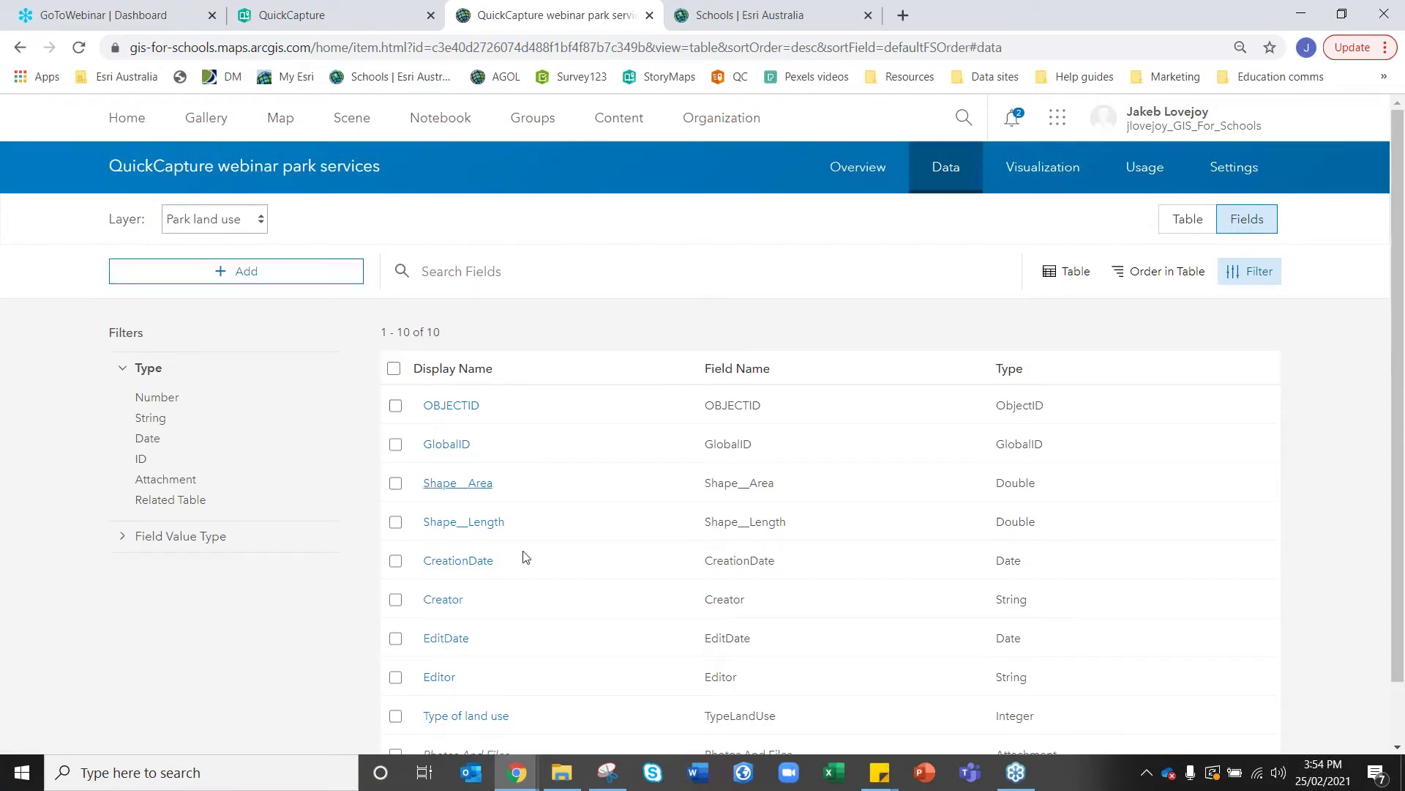
Create a list of values for the Type of land use field, starting with "Paved court" as code 0.
click(472, 716)
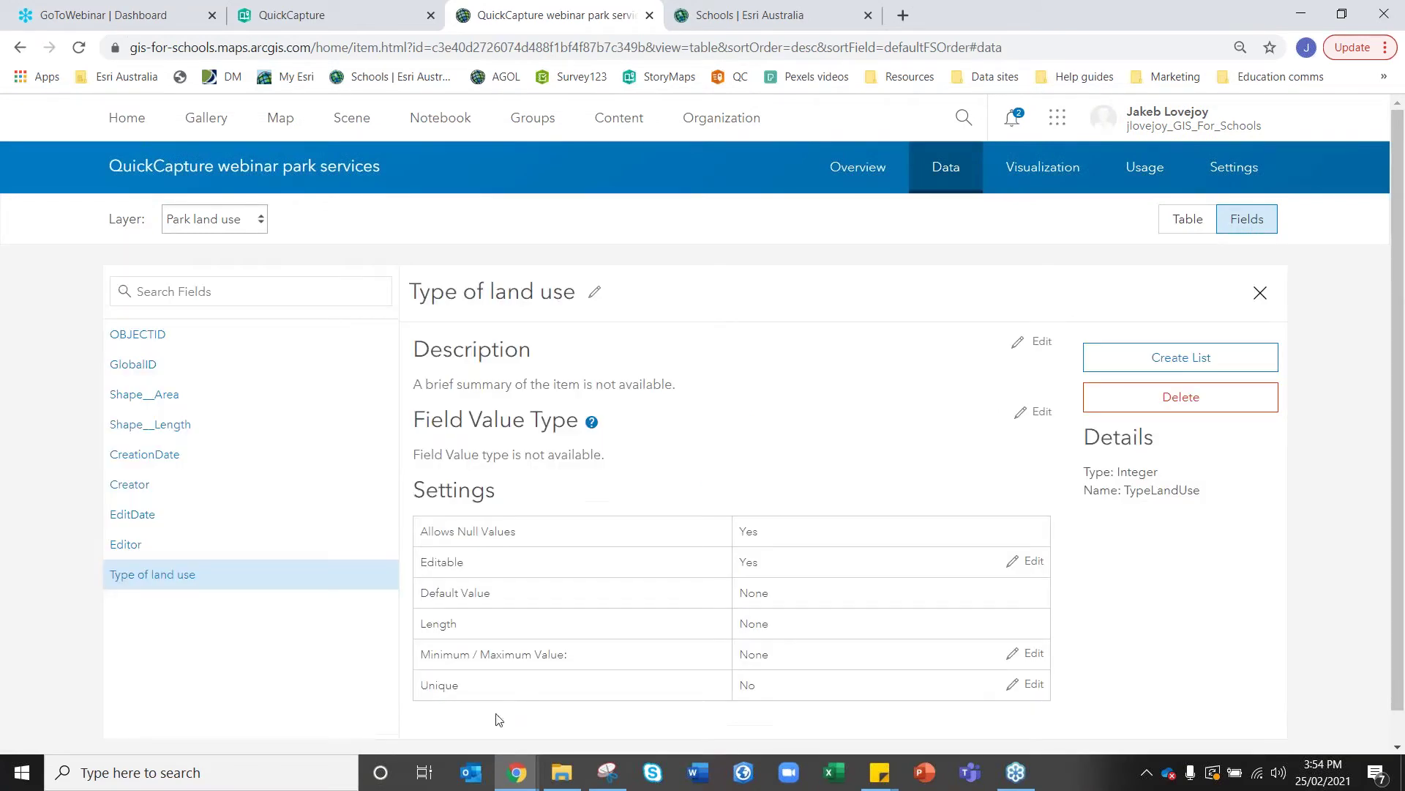
click(1193, 357)
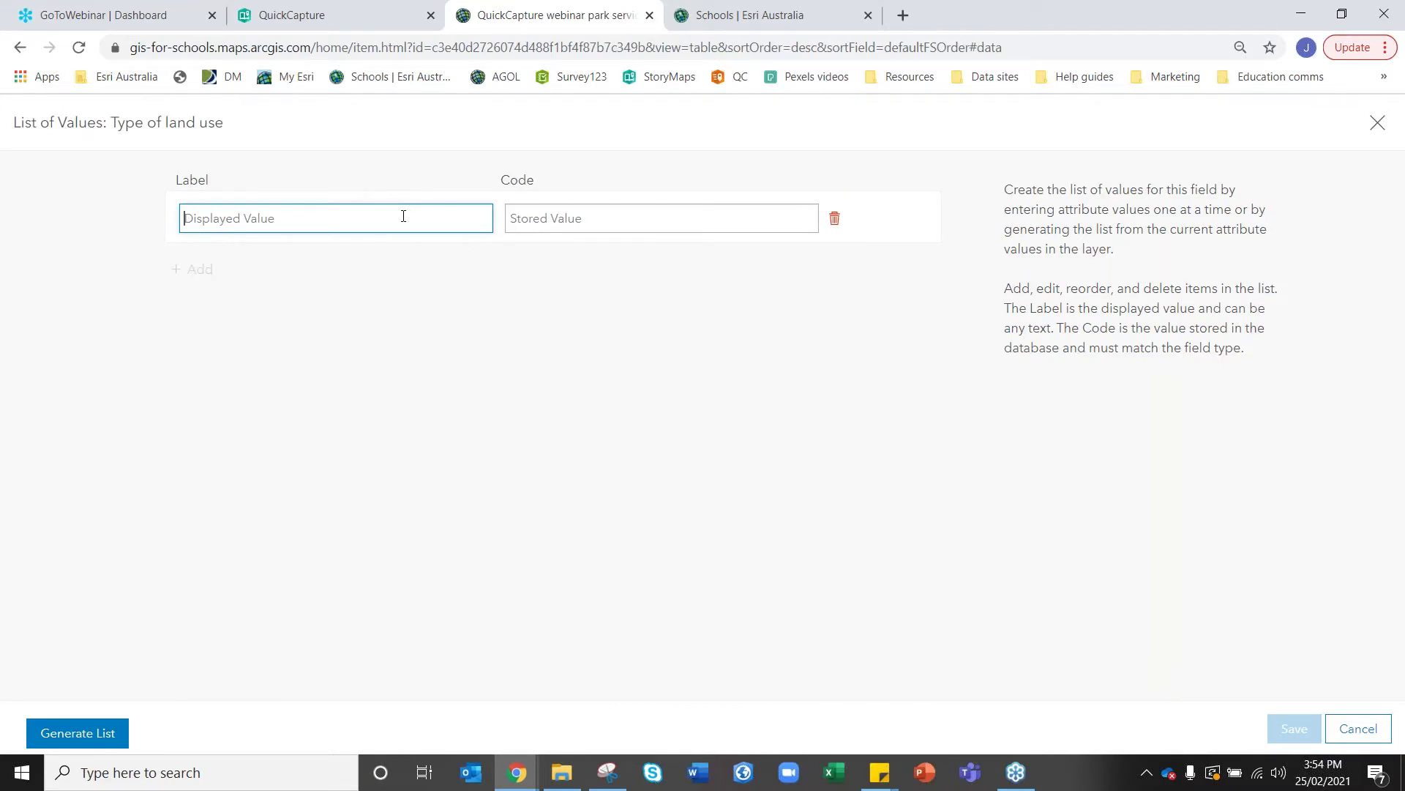
text(Paved court)
click(520, 231)
text(0)
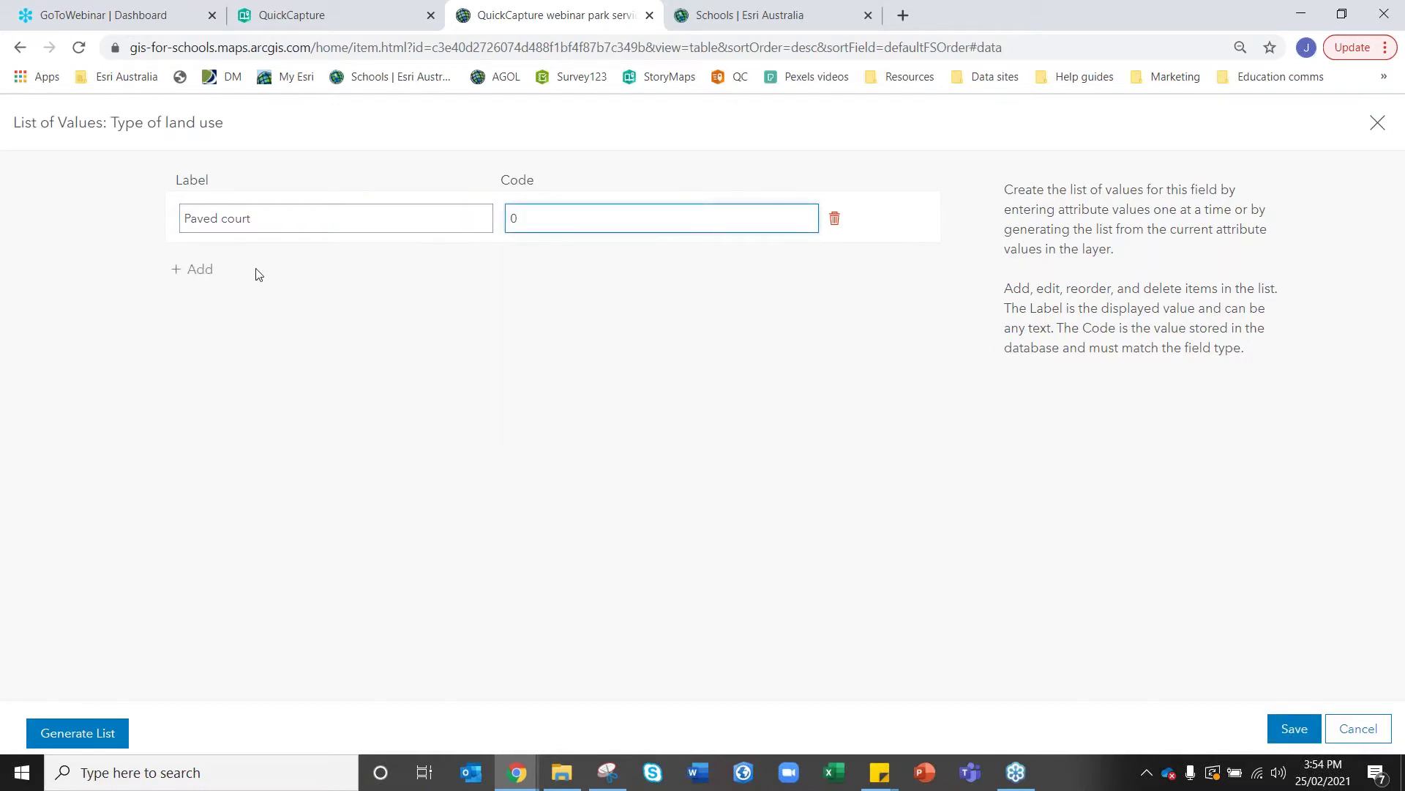
Add the value "Dog park" with code 1 to the Type of land use list.
click(200, 269)
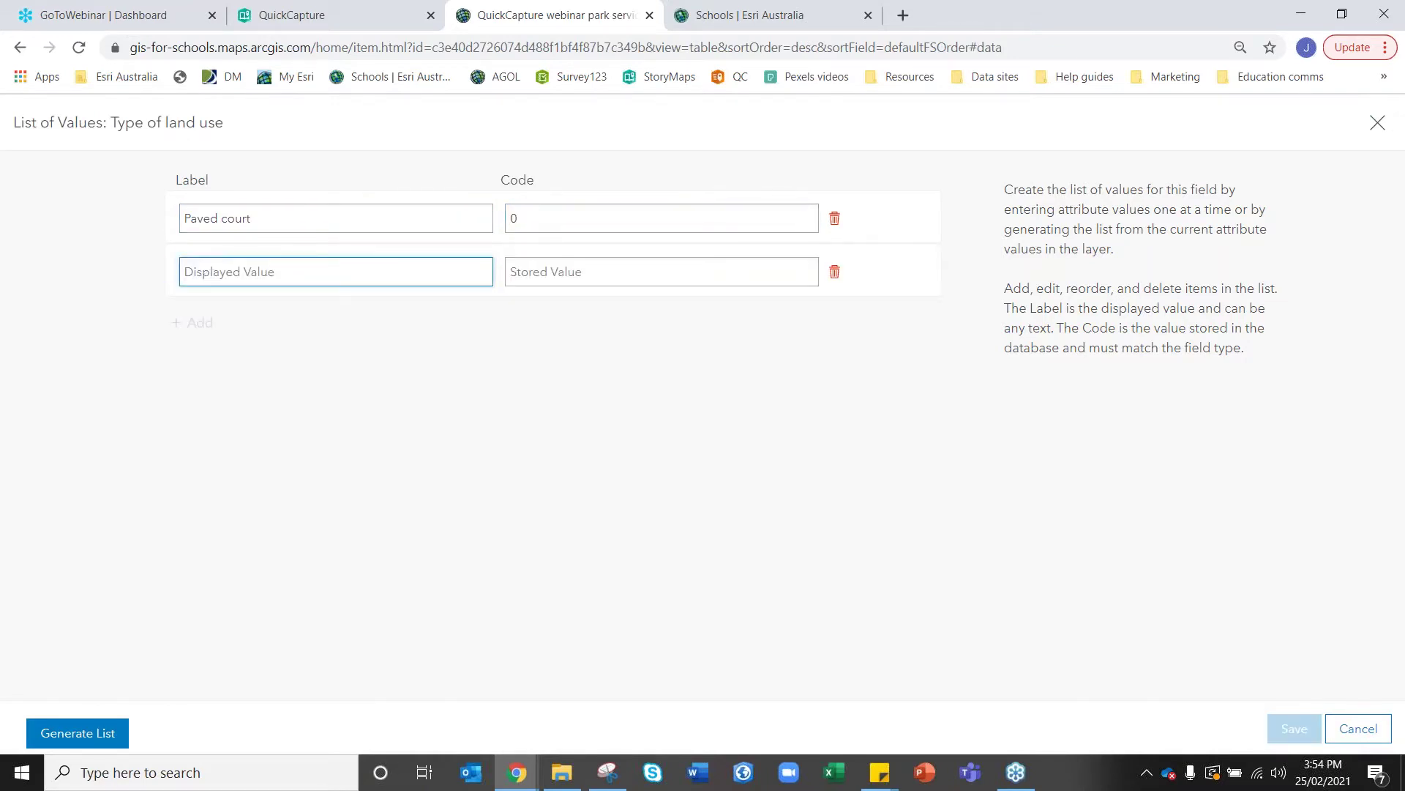
text(Dog park)
click(532, 273)
text(1)
Add the value "Grassed areas" with code 2 to the Type of land use list.
click(196, 322)
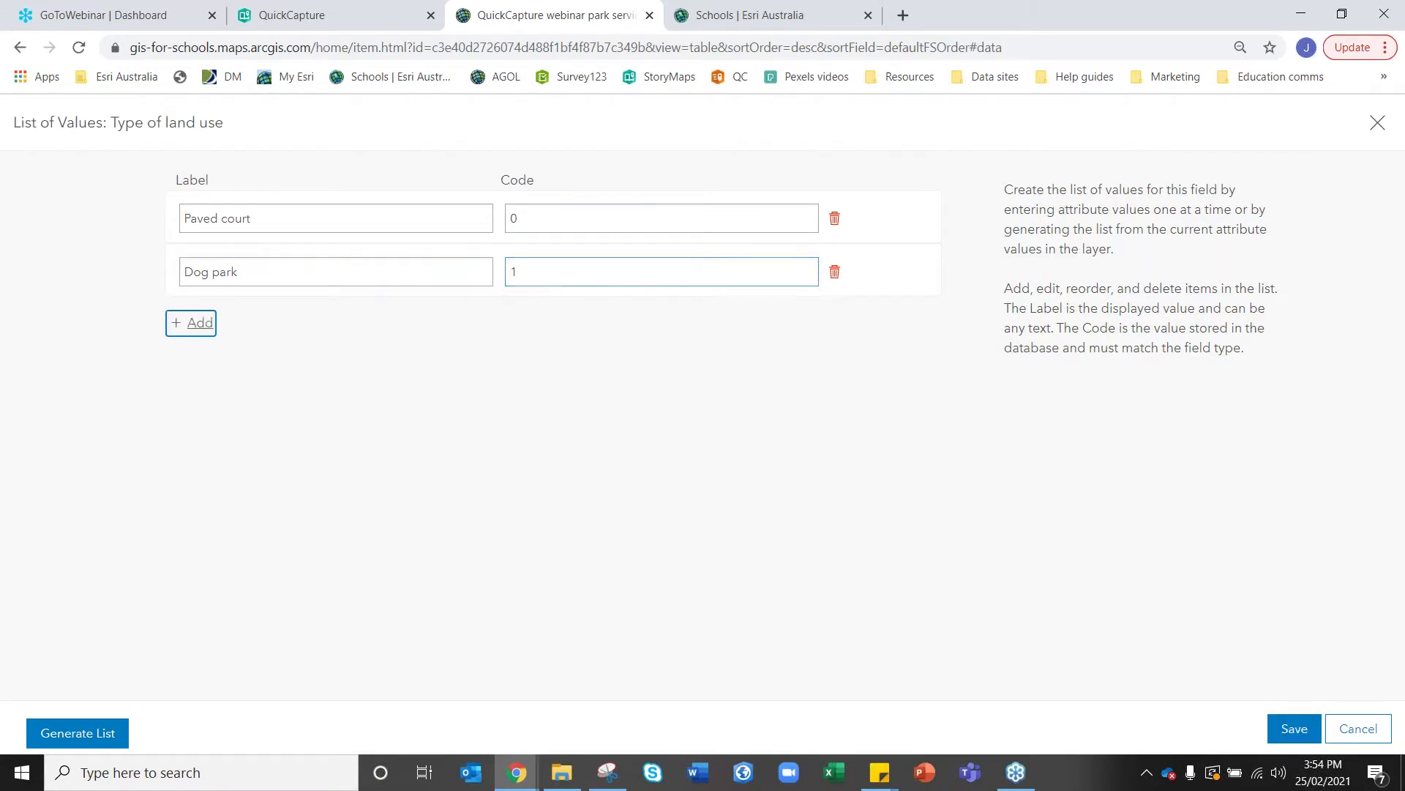
text(Gra)
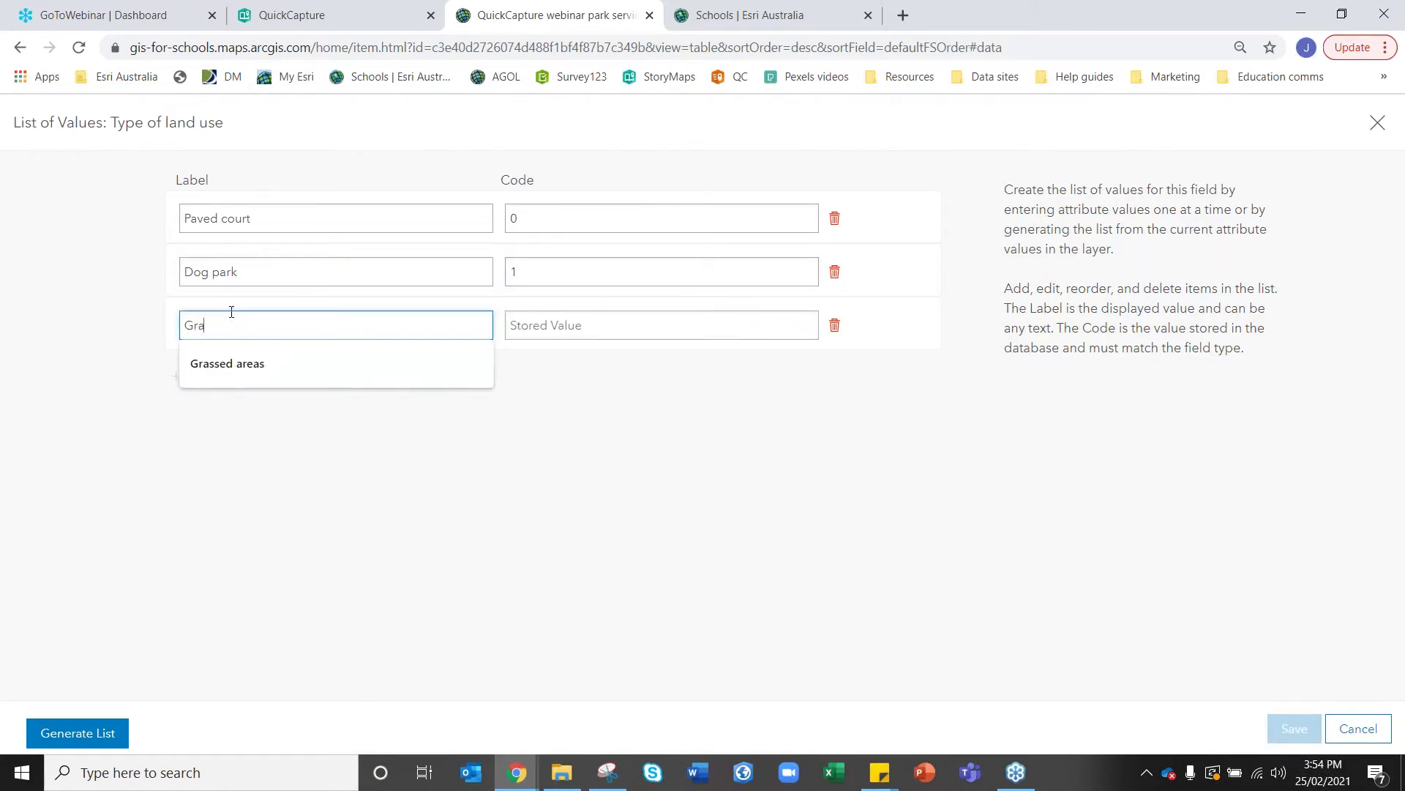
text(ssed areas)
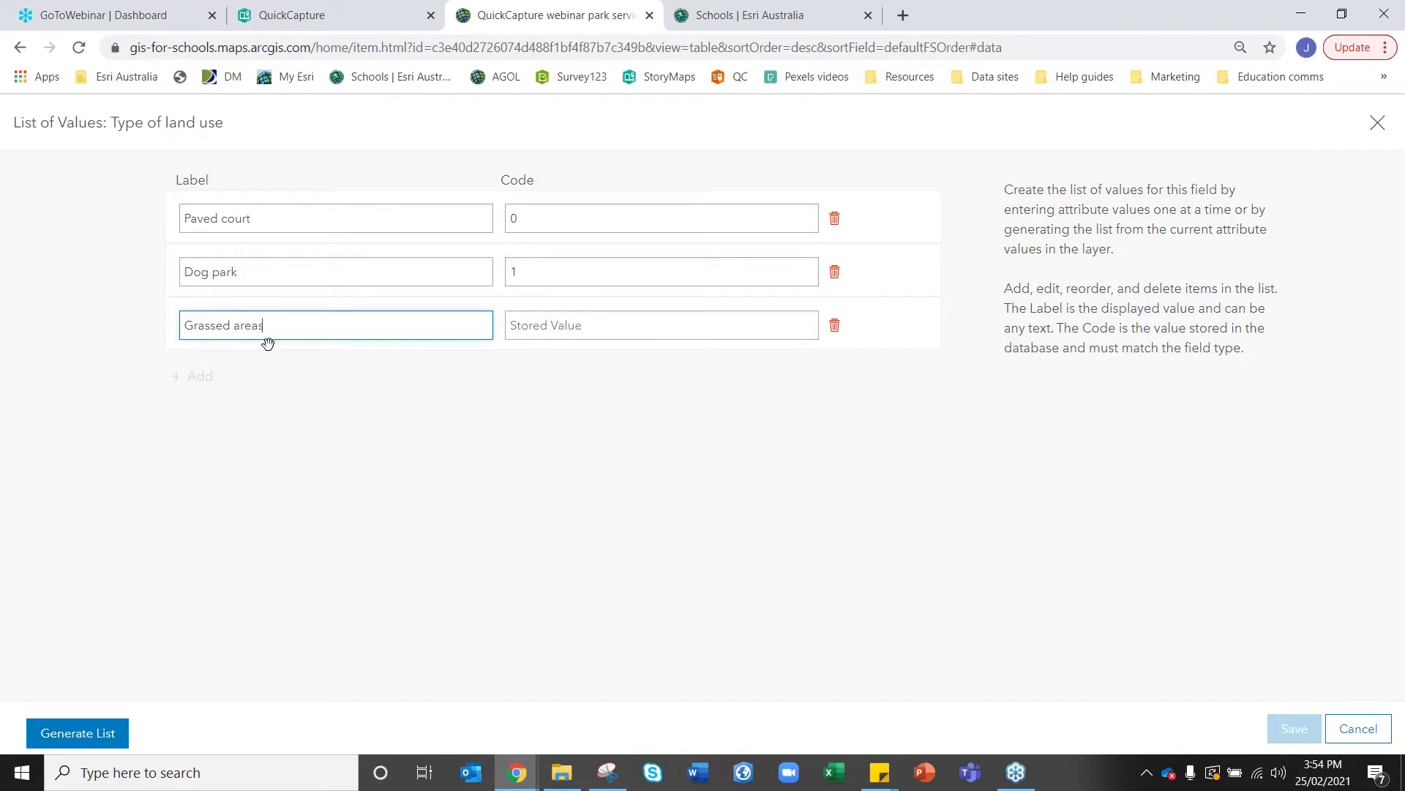
click(539, 324)
text(2)
click(453, 388)
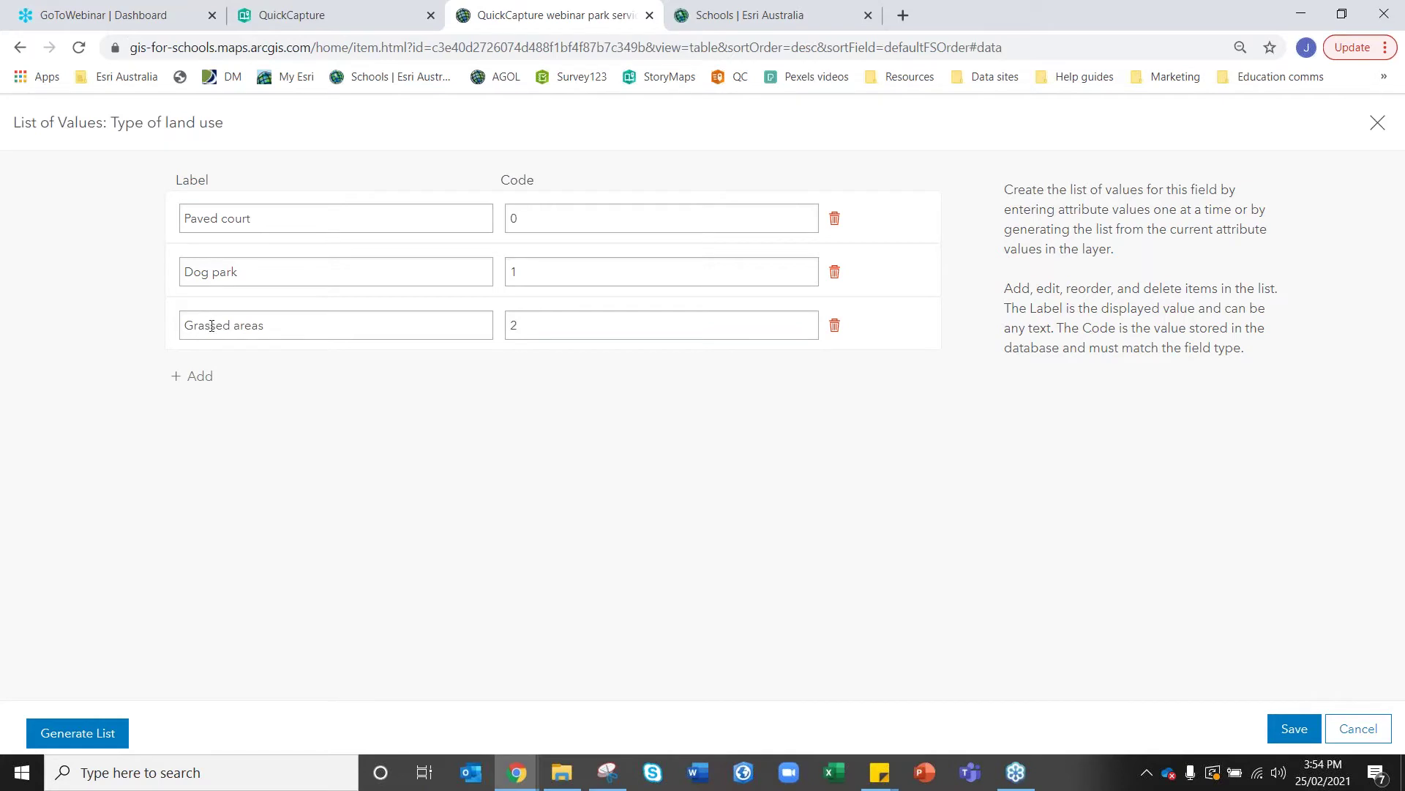
Save the Type of land use list of values and return to the Park land use field list.
click(1292, 727)
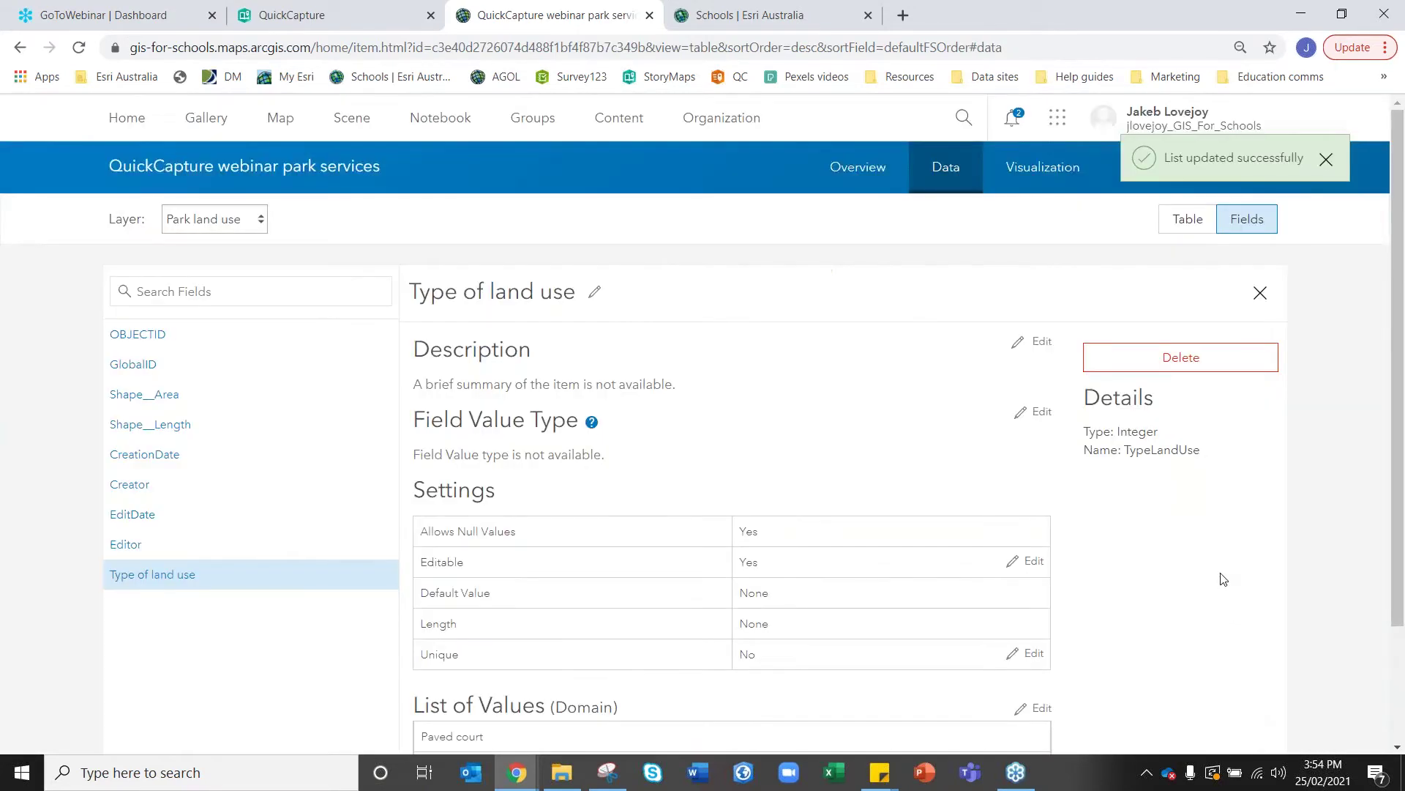
click(1260, 294)
click(1259, 293)
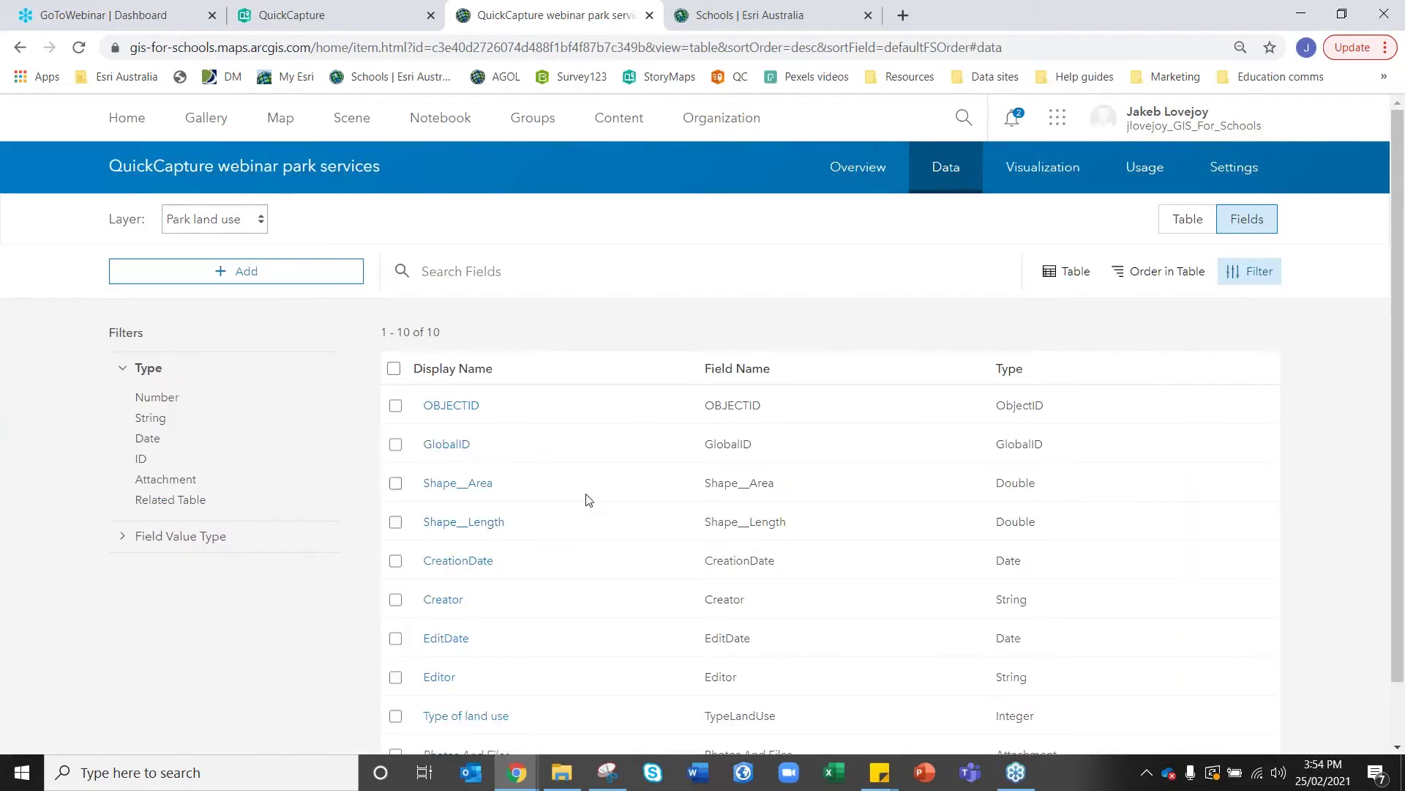
scroll(589, 500, down, 1)
scroll(590, 500, up, 1)
scroll(495, 621, down, 1)
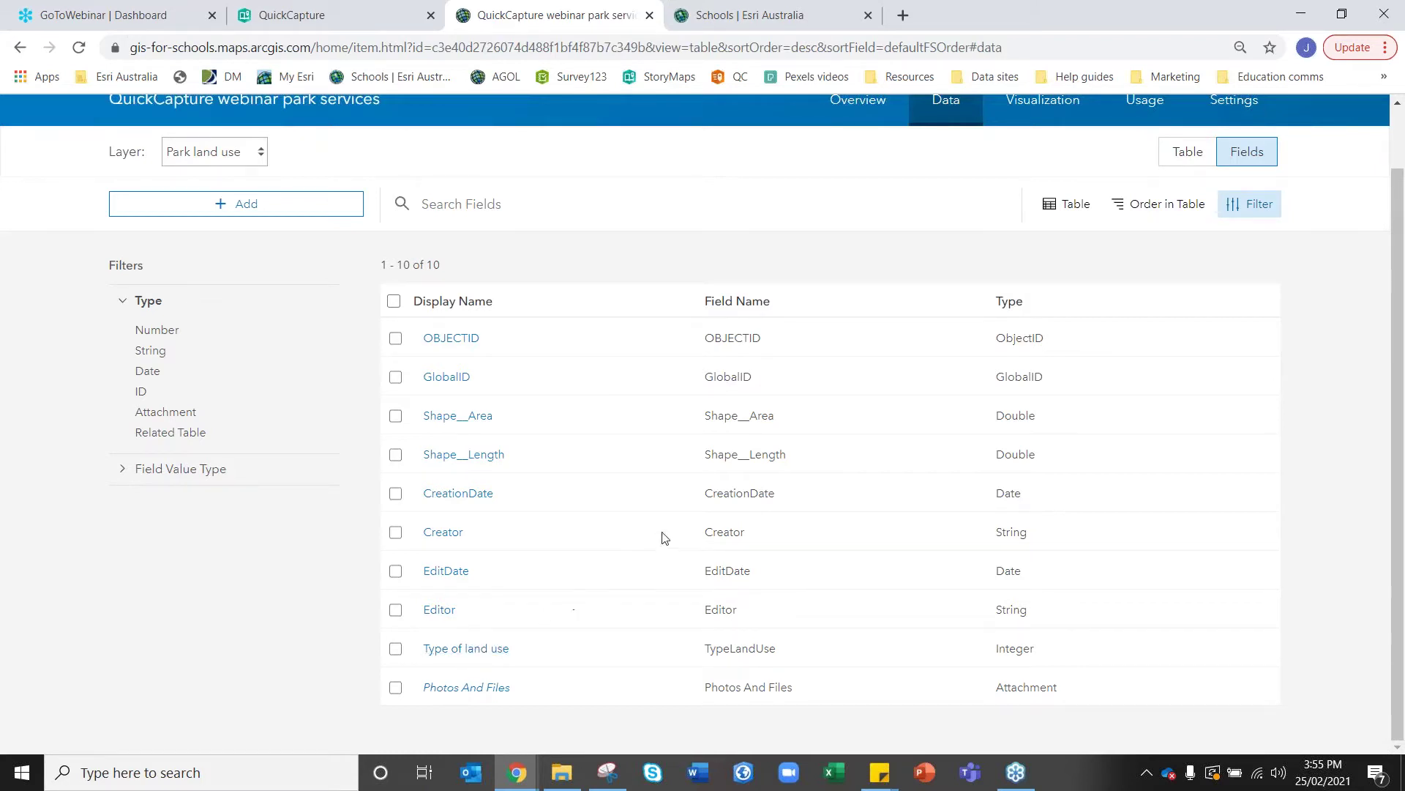
scroll(653, 543, up, 1)
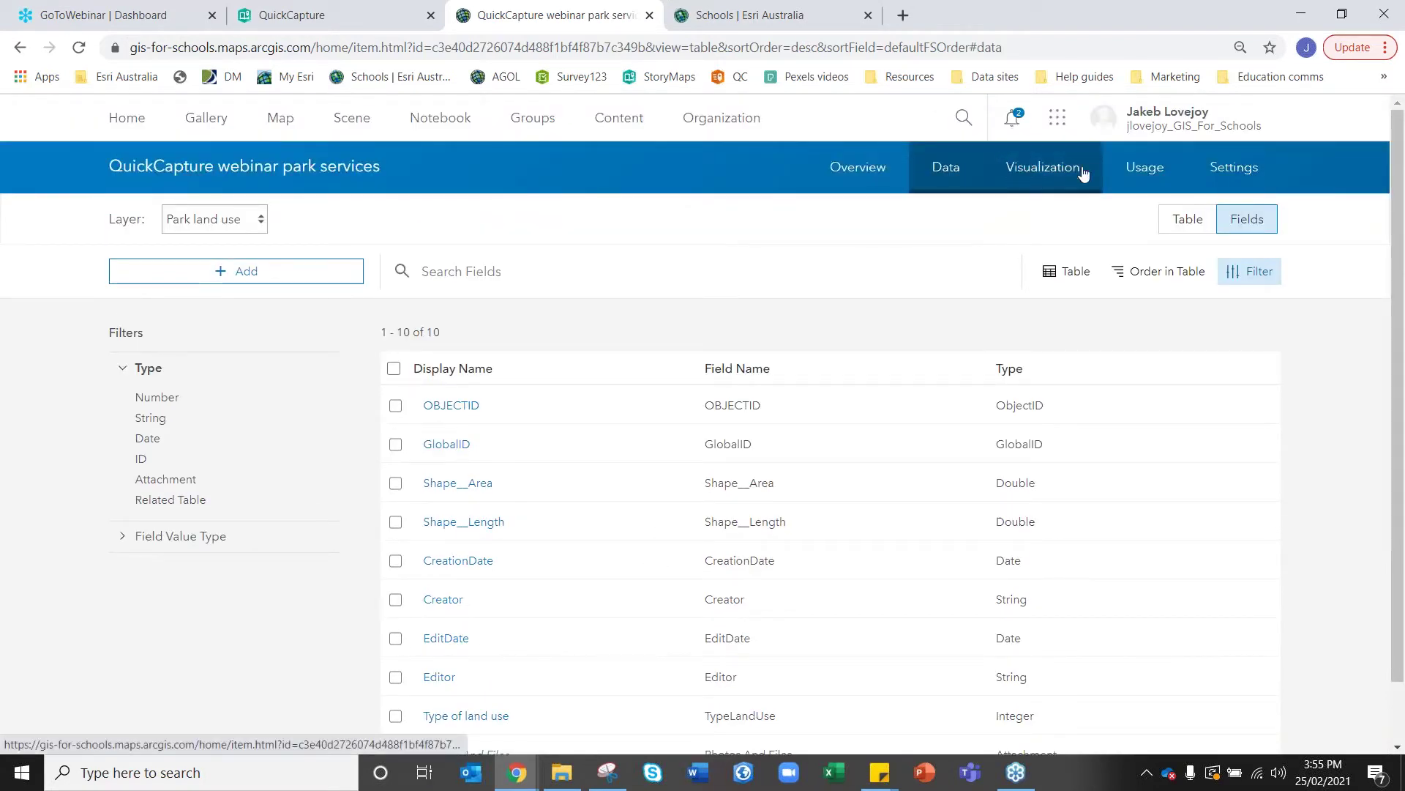
Check the attachments setting of the Park amenities layer without disabling it and return to the feature layer's overview.
click(853, 192)
scroll(800, 307, down, 3)
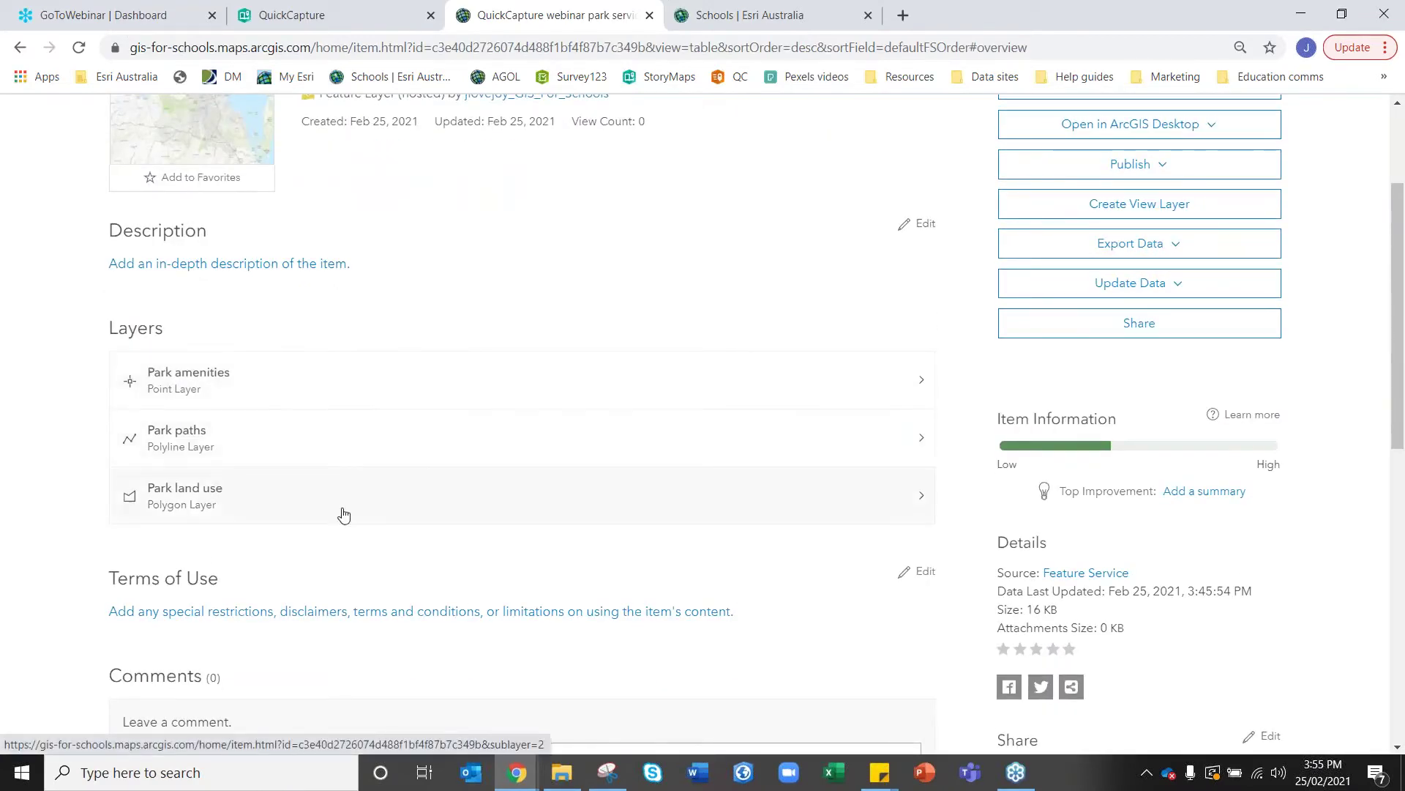
click(340, 390)
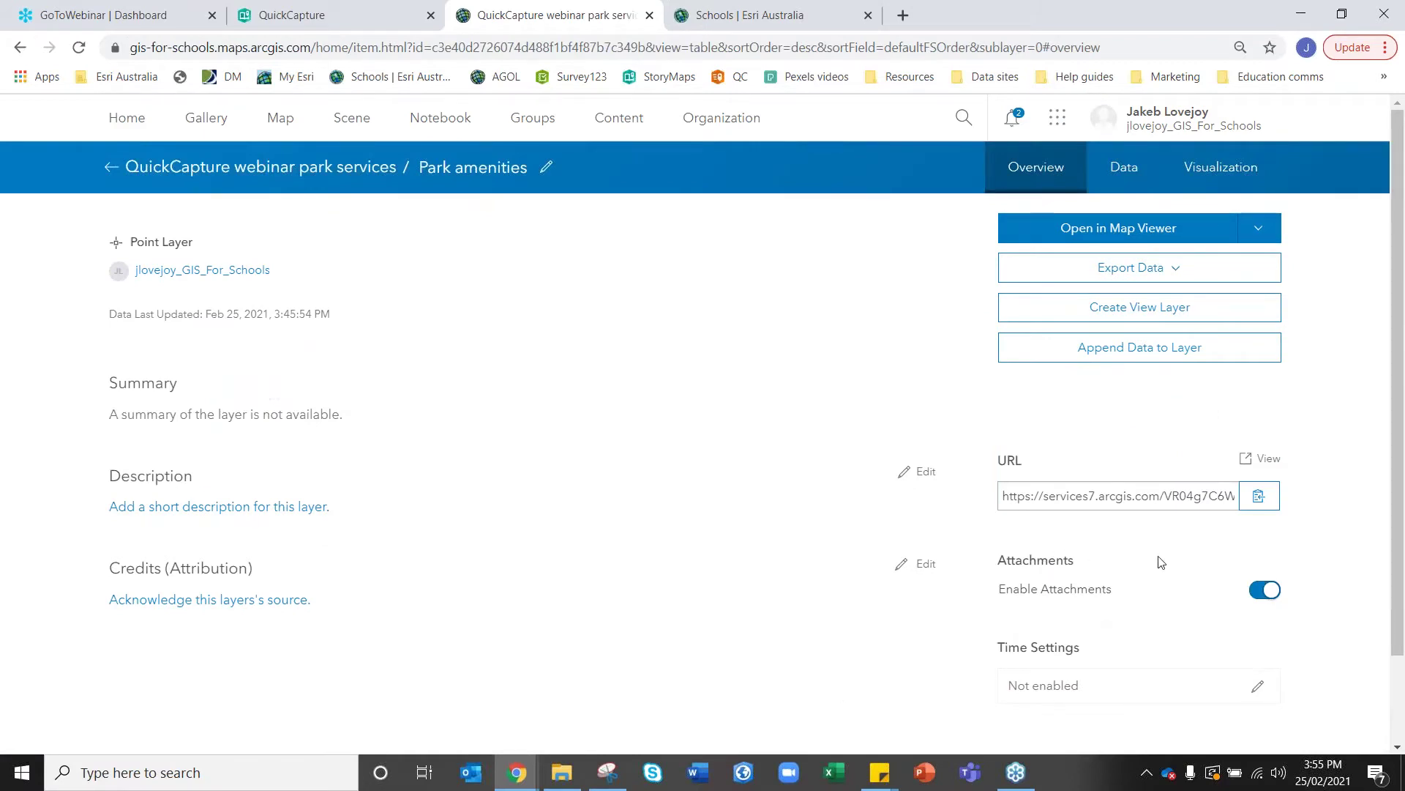
click(1274, 596)
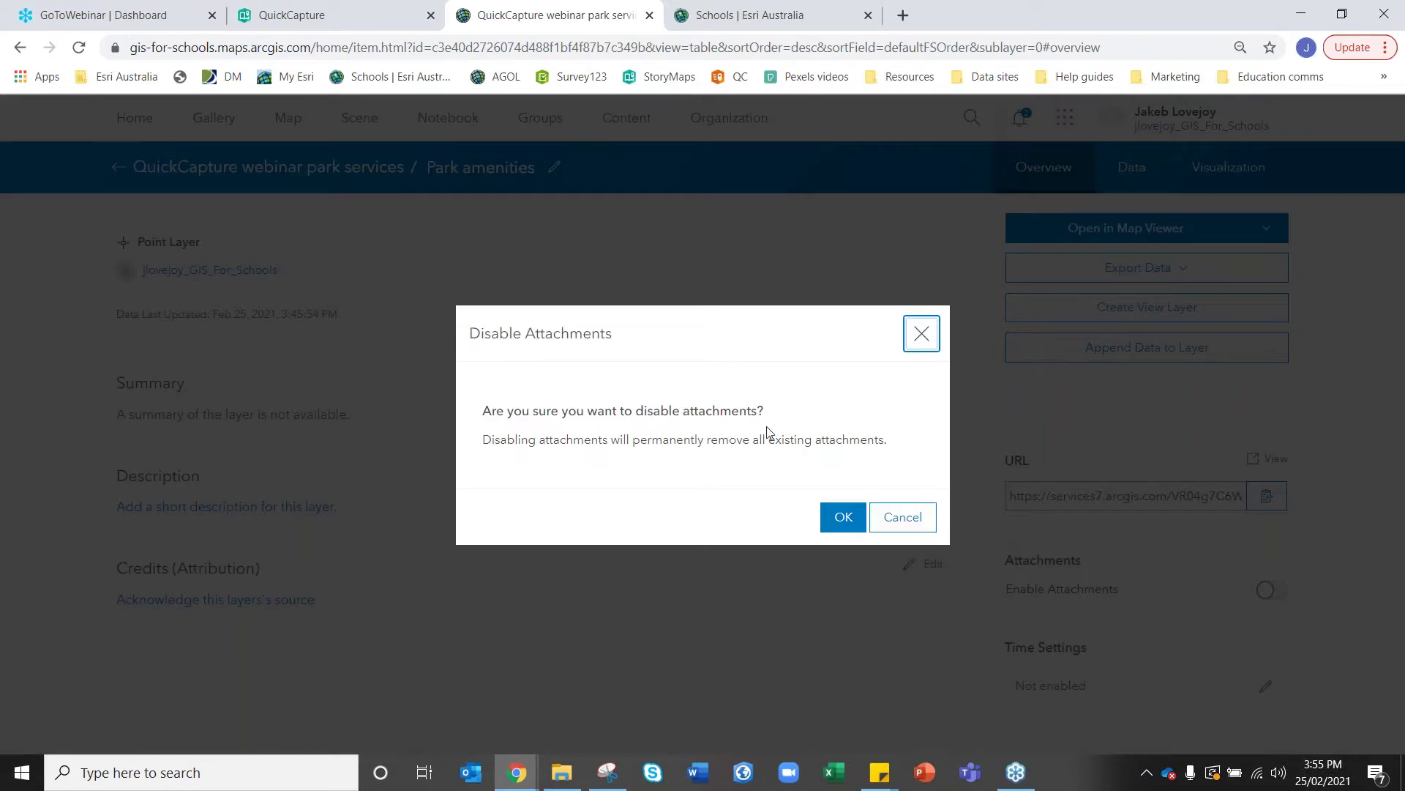
click(911, 519)
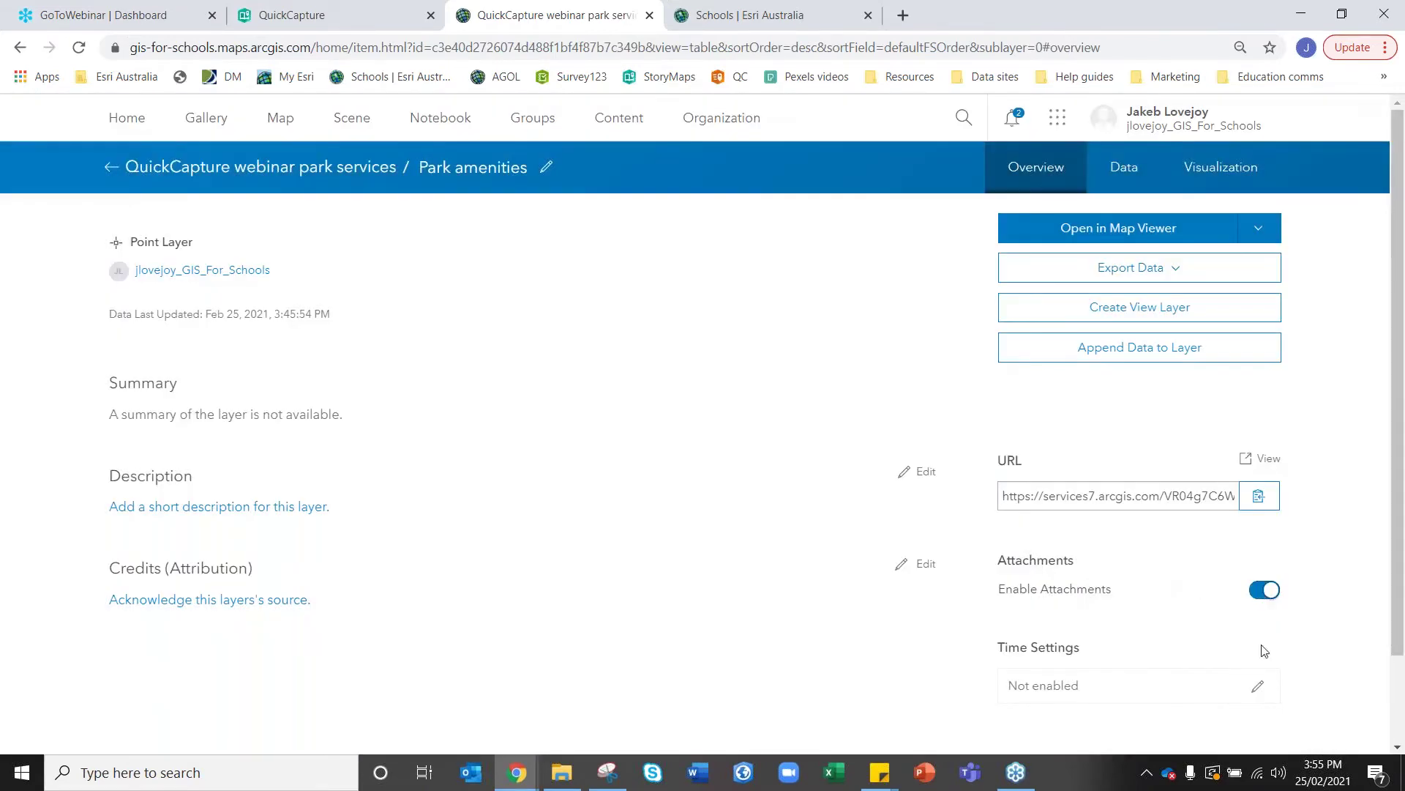
click(106, 174)
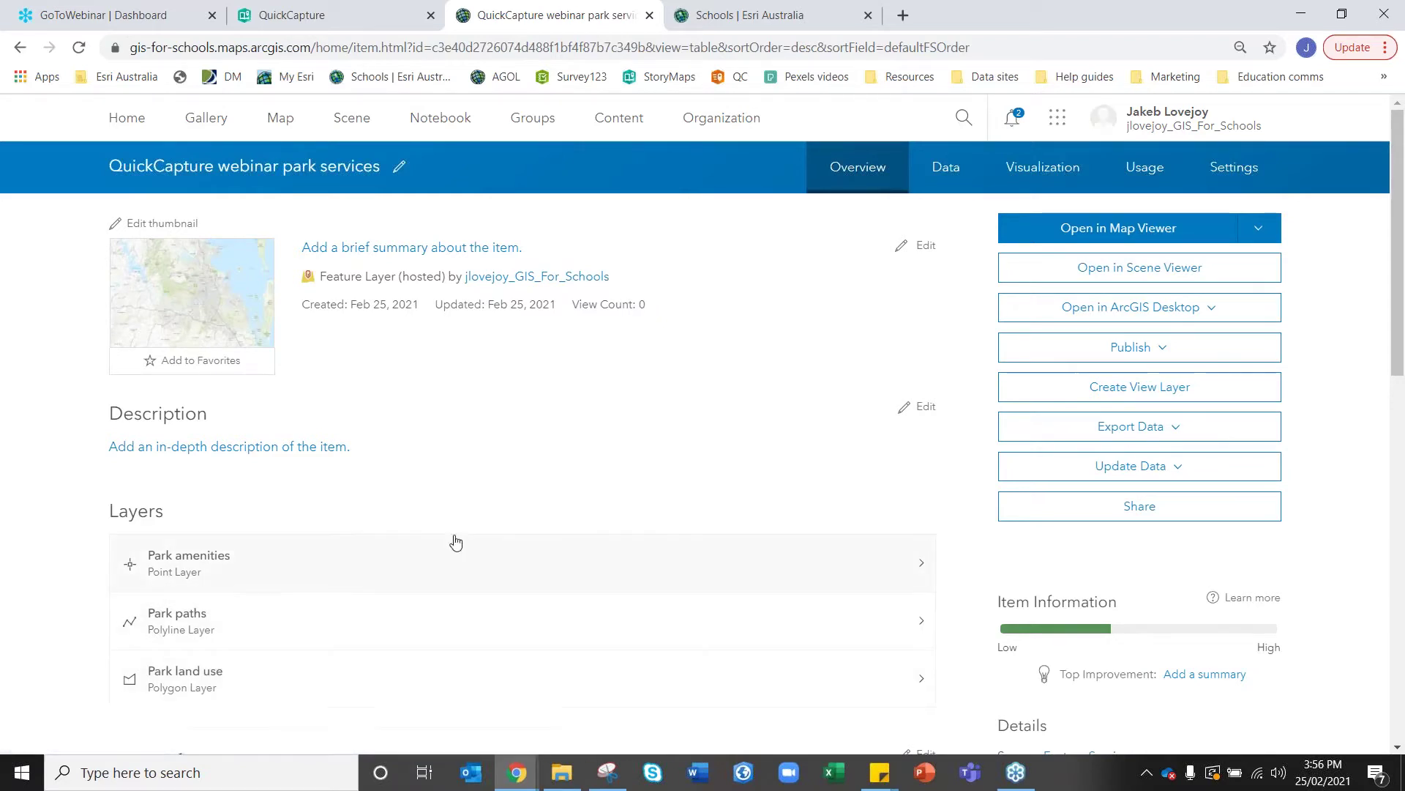
Open the QuickCapture webinar park services feature layer in Map Viewer and show the map's layer contents.
mouse_move(220, 265)
mouse_move(218, 293)
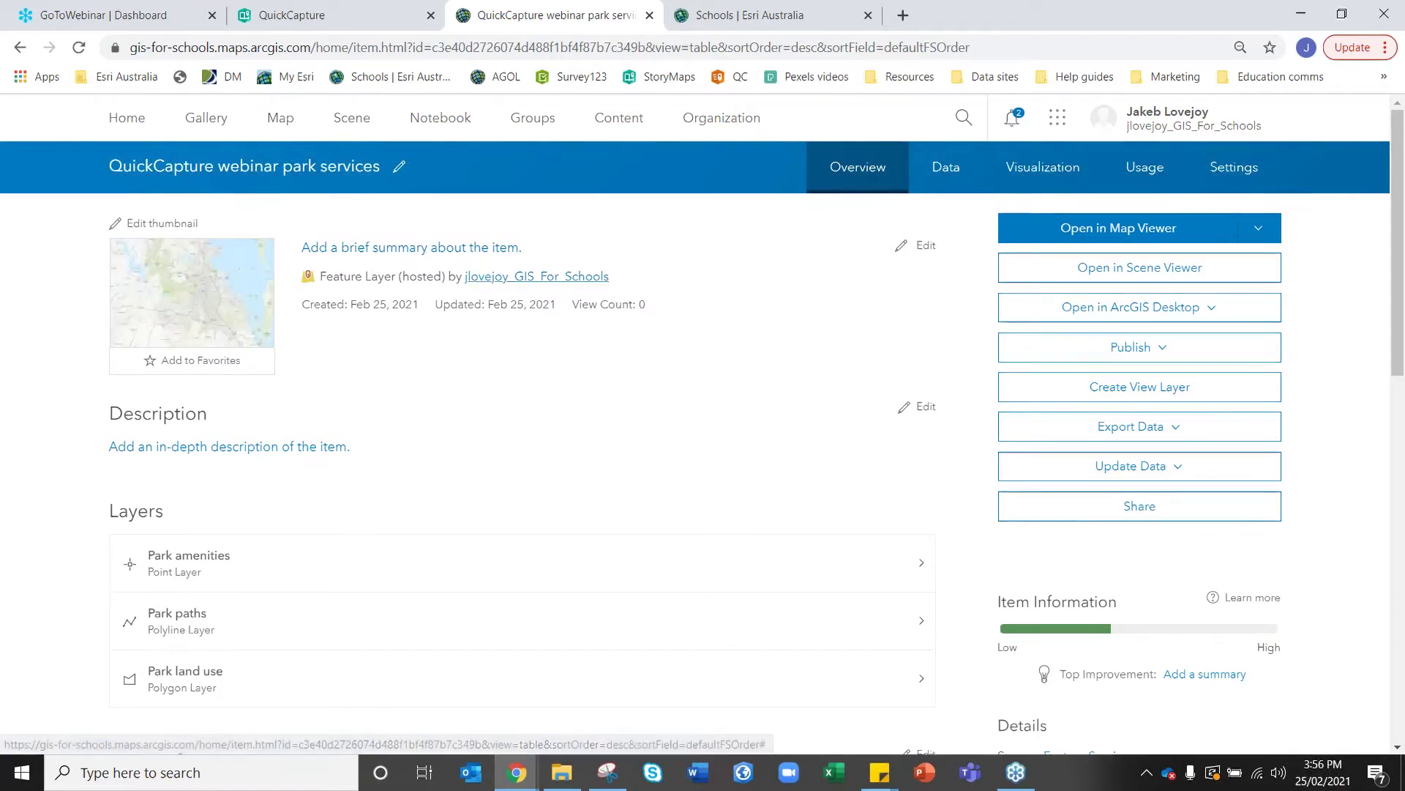
click(192, 291)
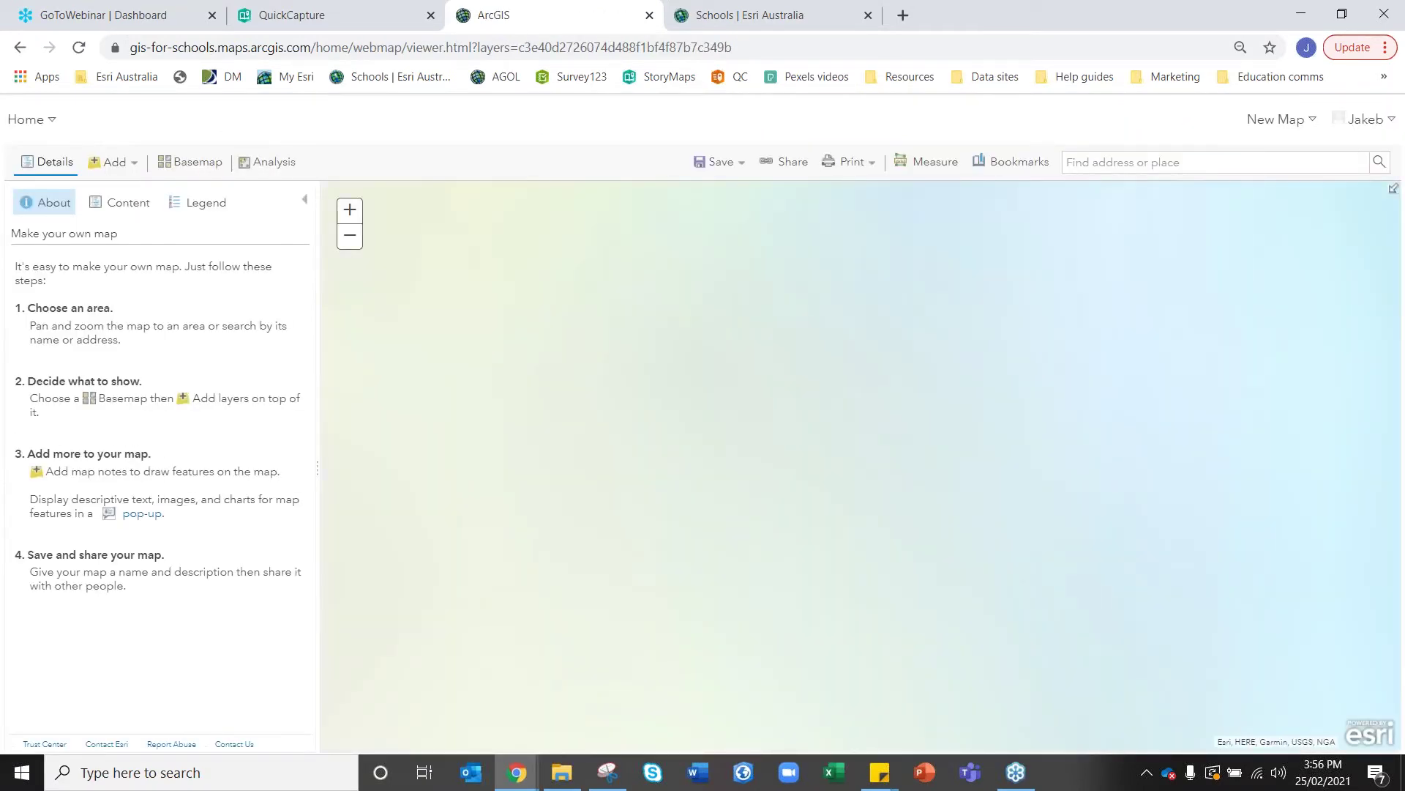
click(129, 203)
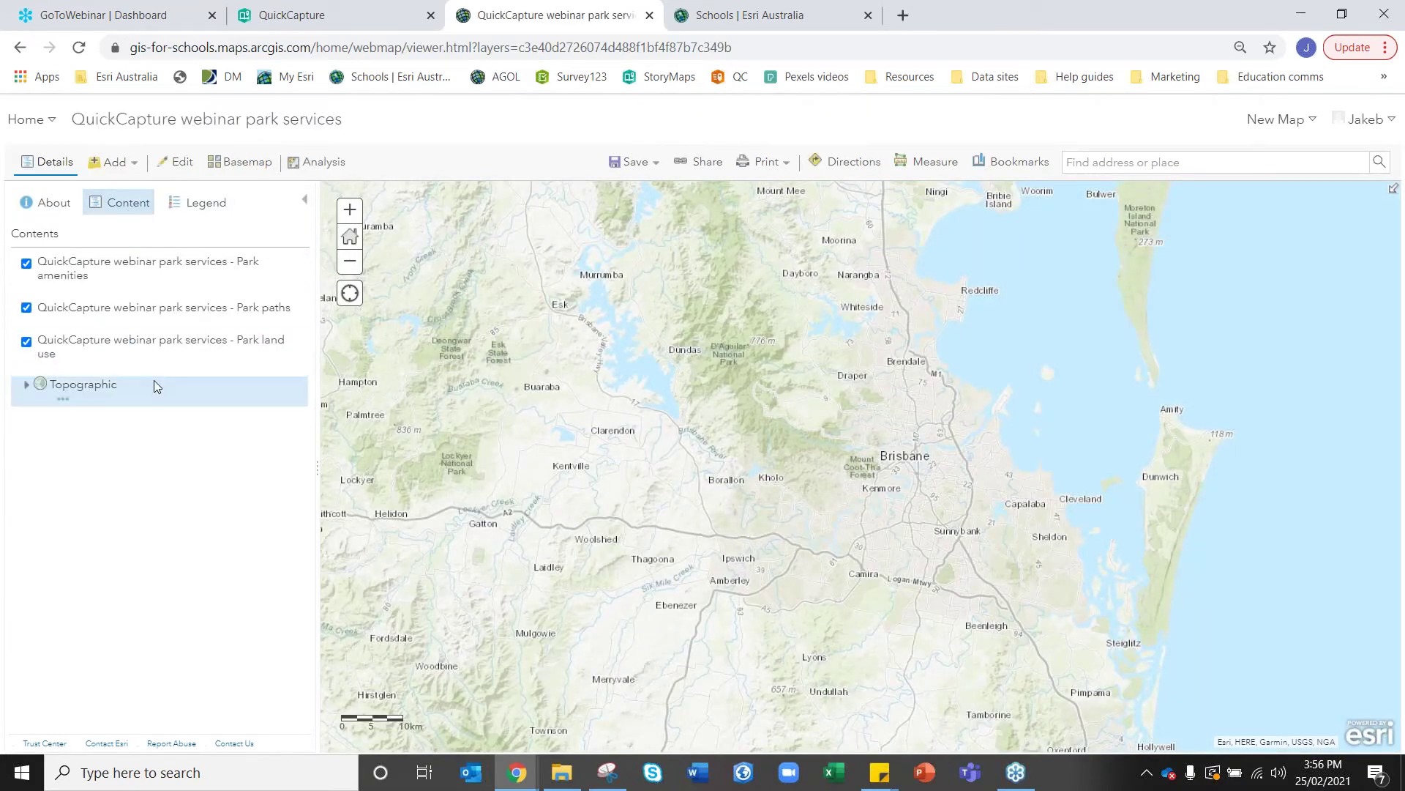
Shorten the three layer names to Park land use, Park paths and Park amenities.
mouse_move(151, 317)
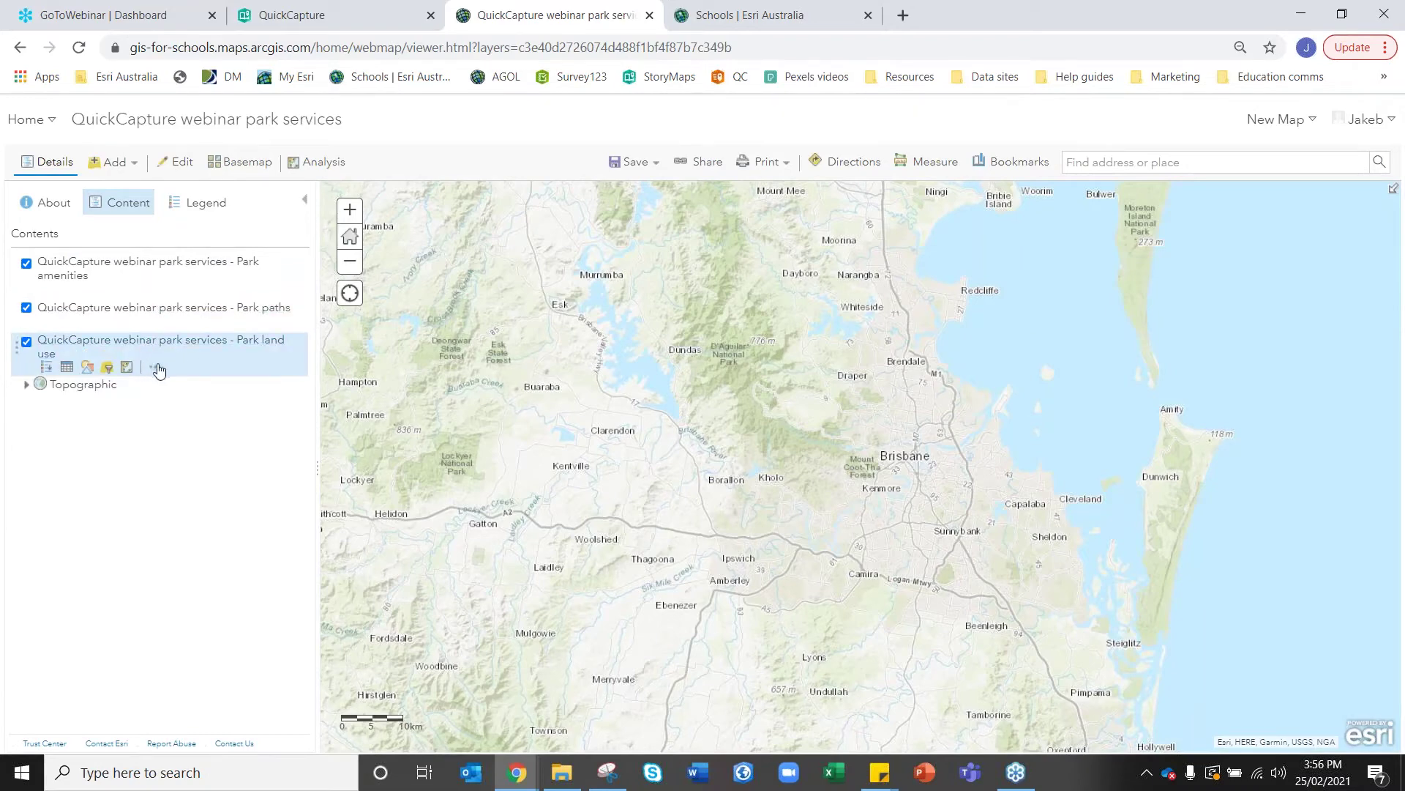
click(154, 366)
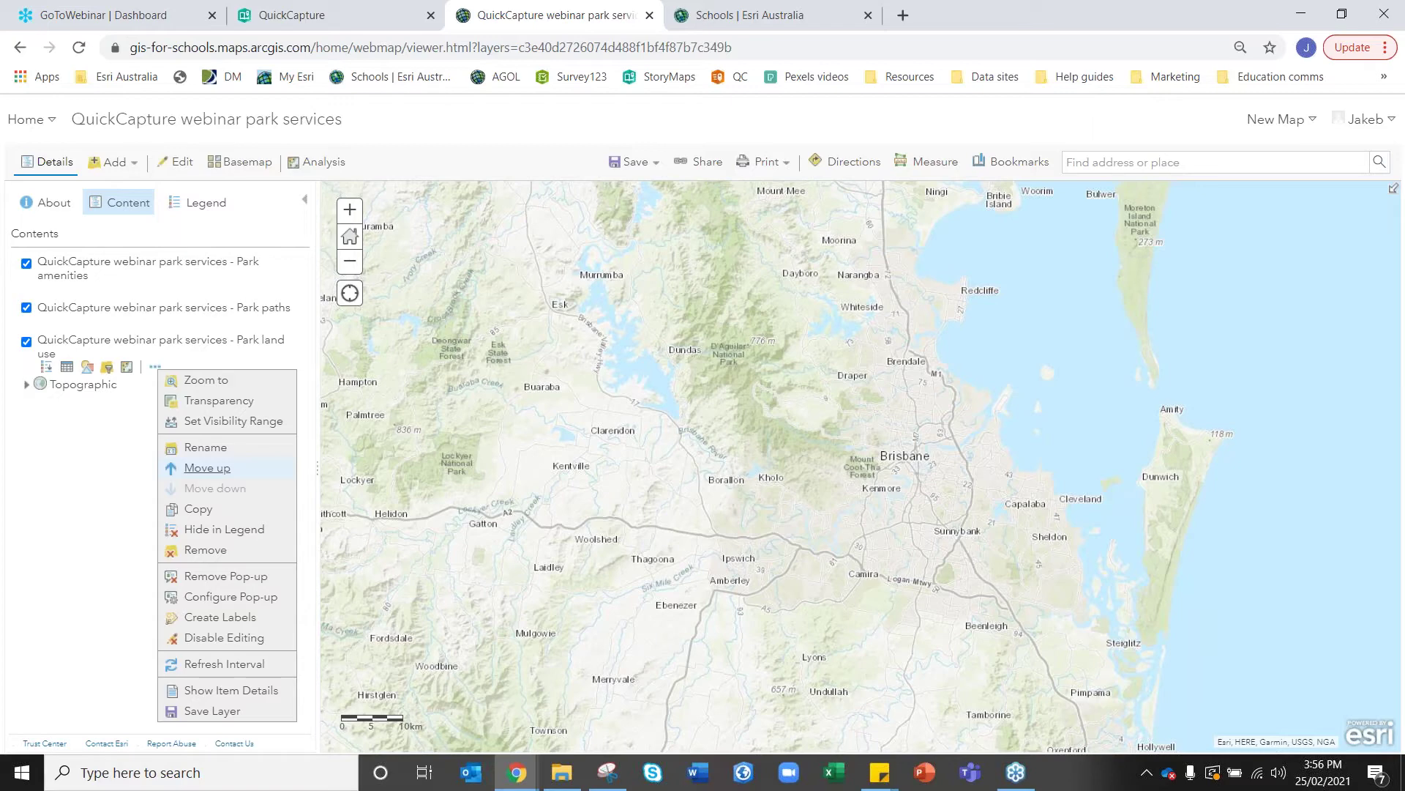
drag(822, 420, 338, 366)
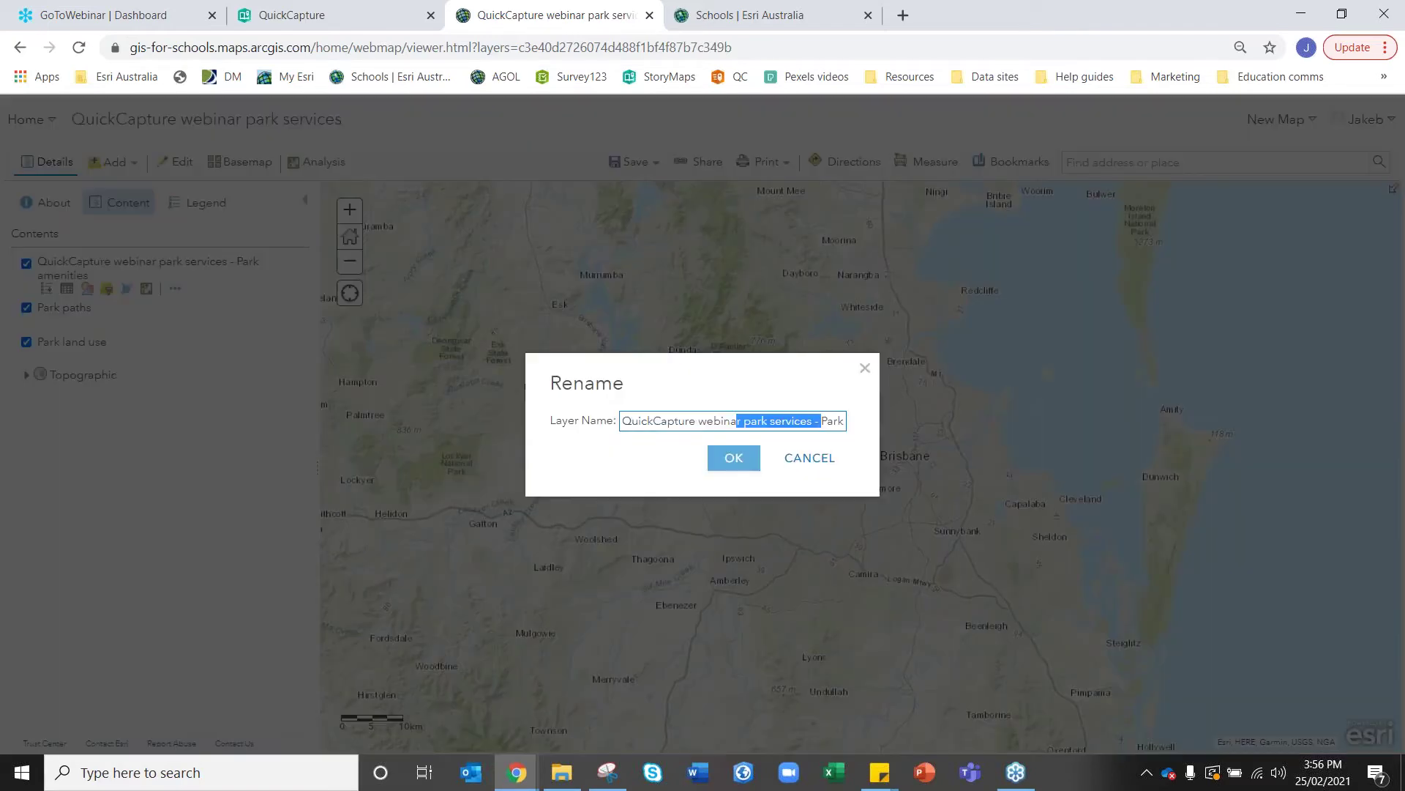
key(BackSpace)
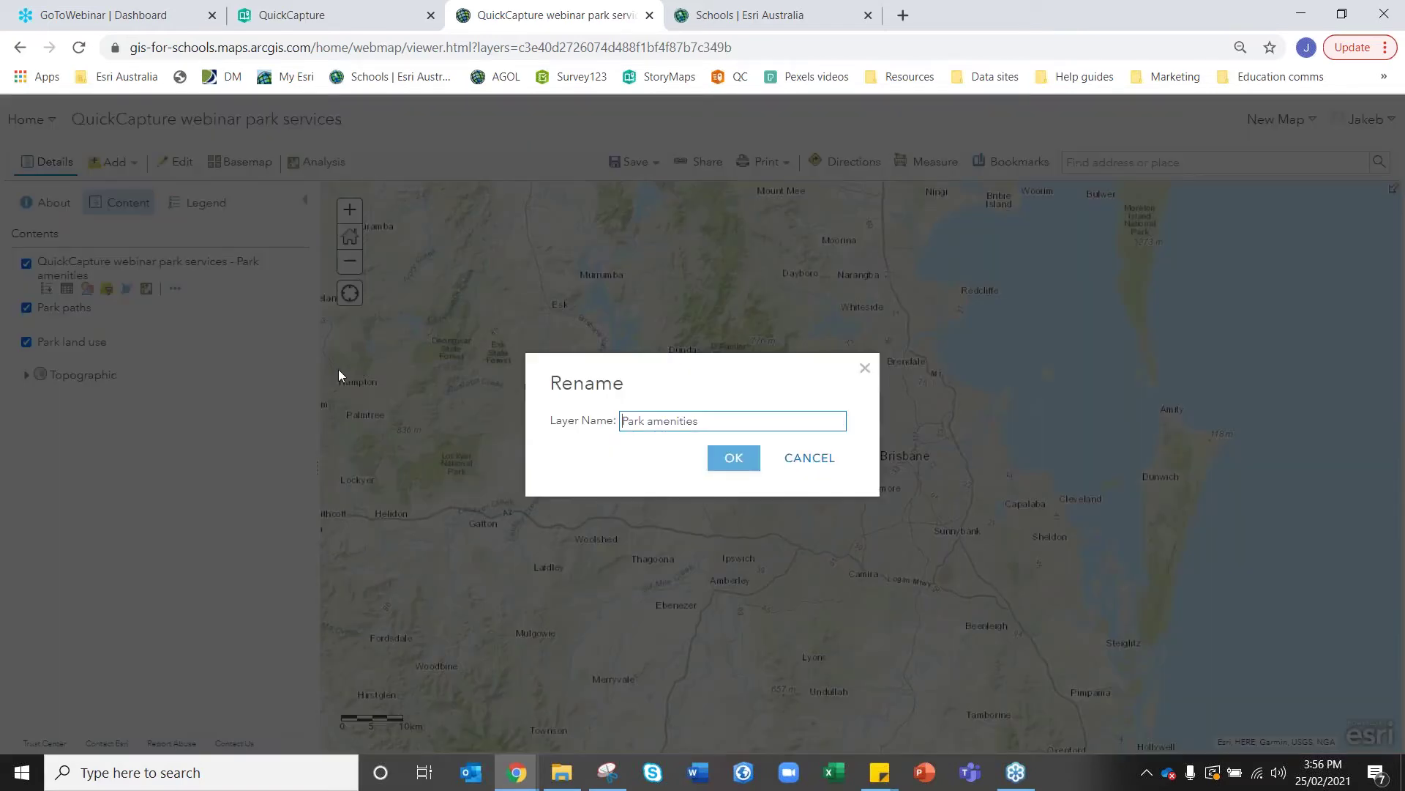
click(738, 467)
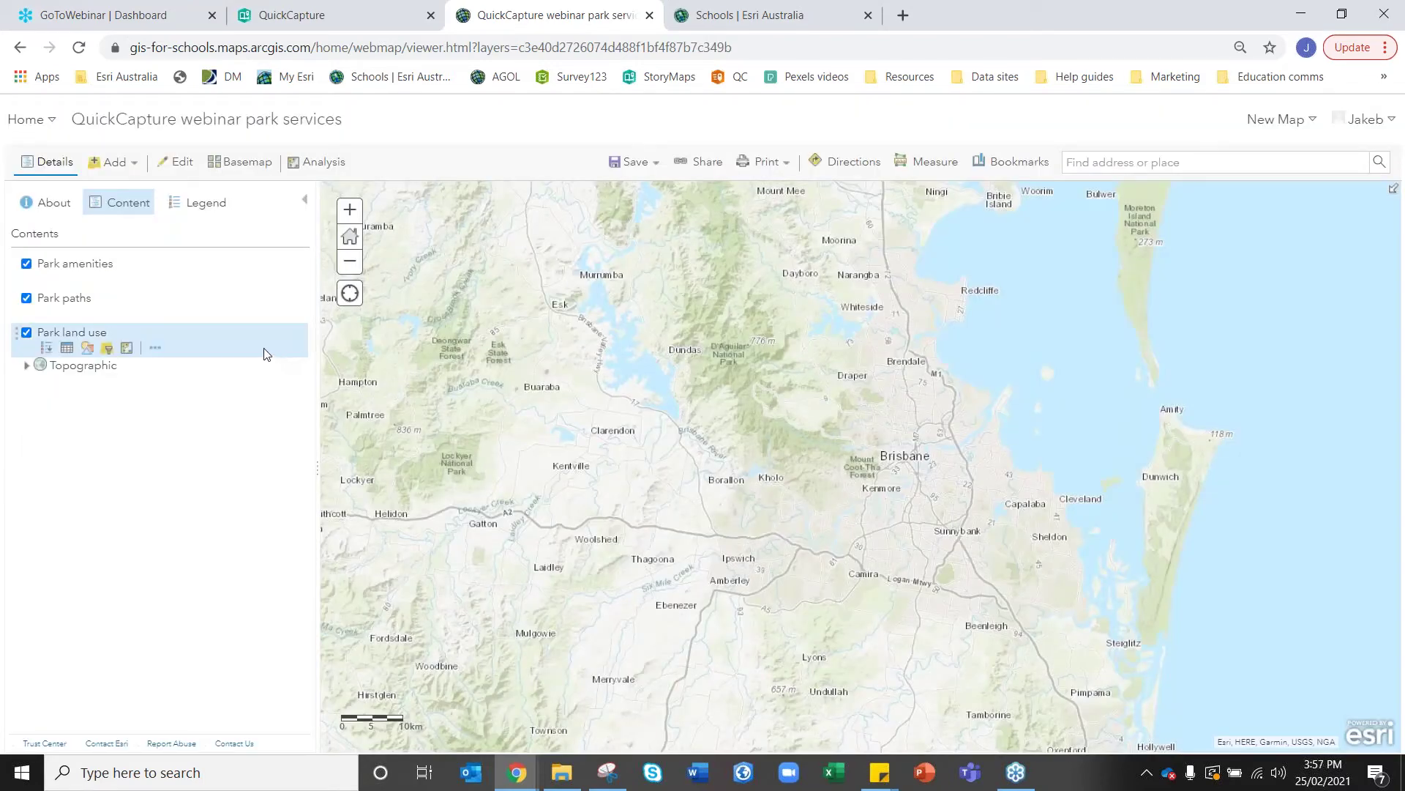
Style the Park amenities layer by the Park Amenities attribute using Types (Unique symbols).
mouse_move(117, 285)
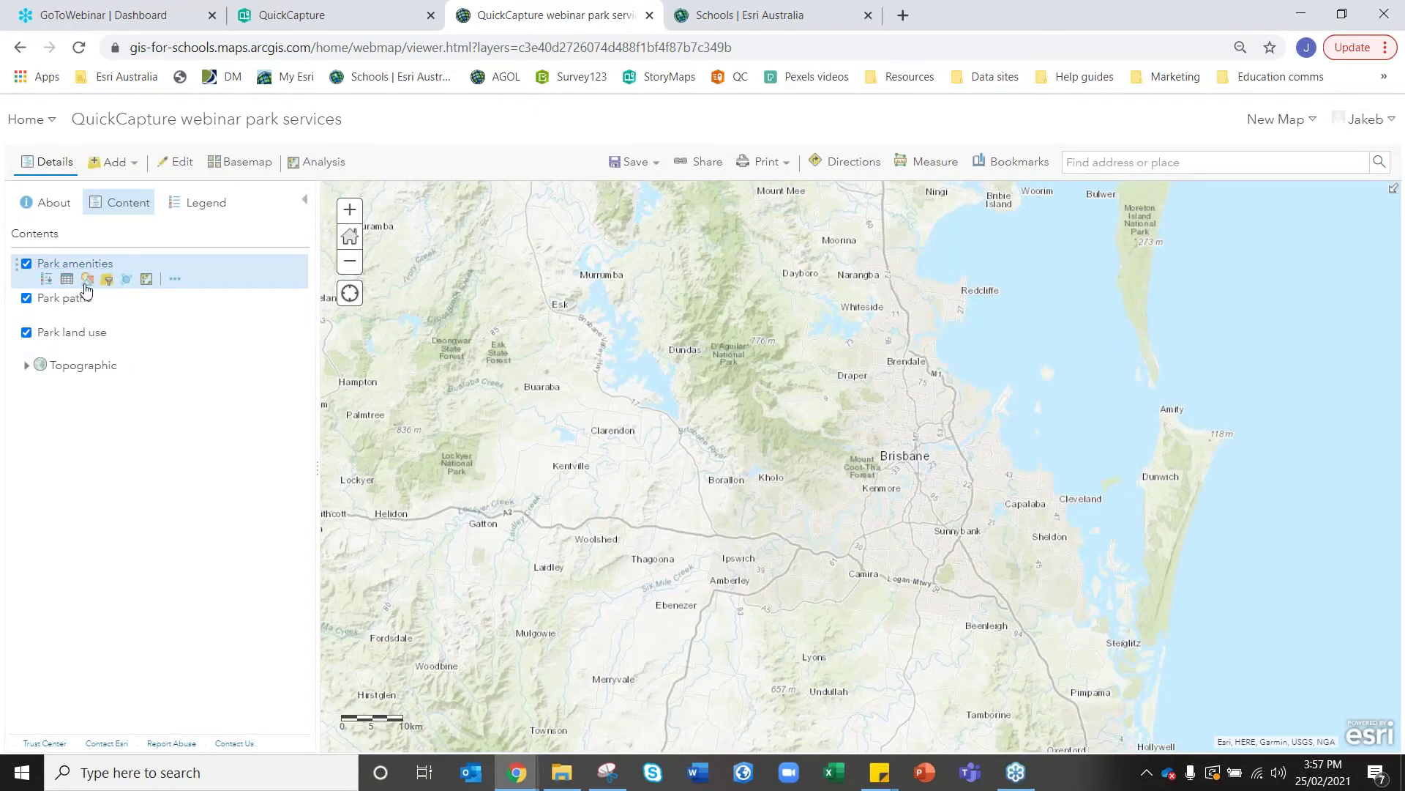
click(89, 282)
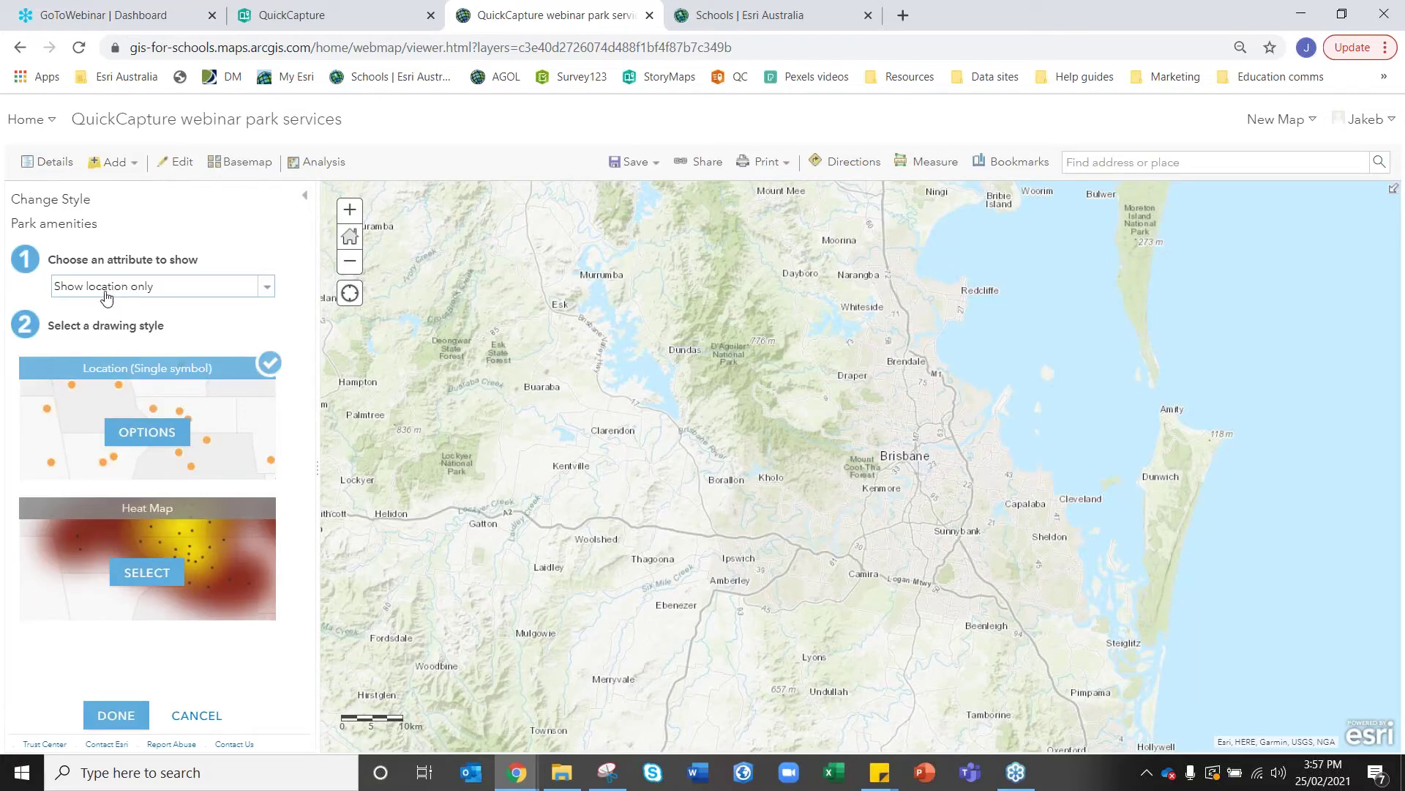
click(121, 290)
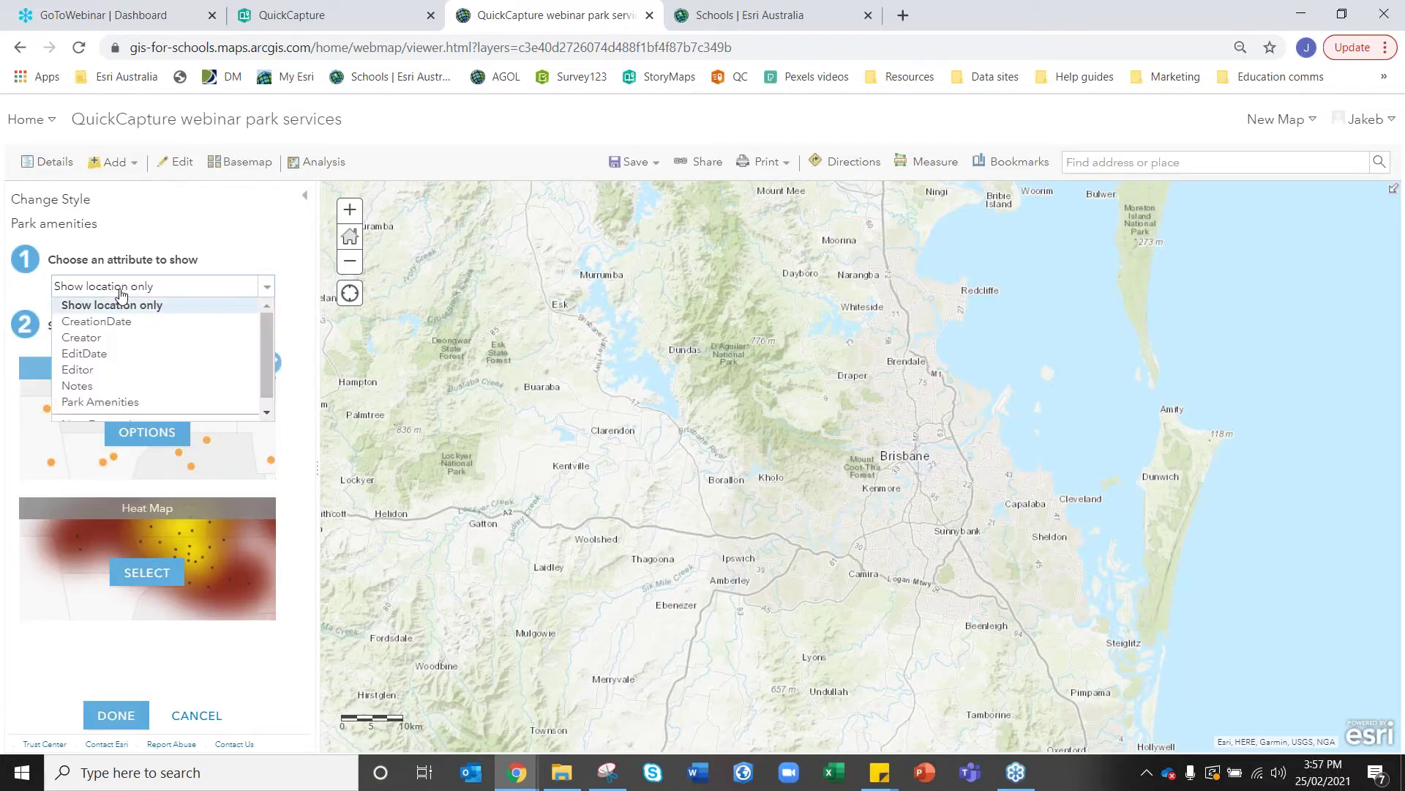
click(139, 403)
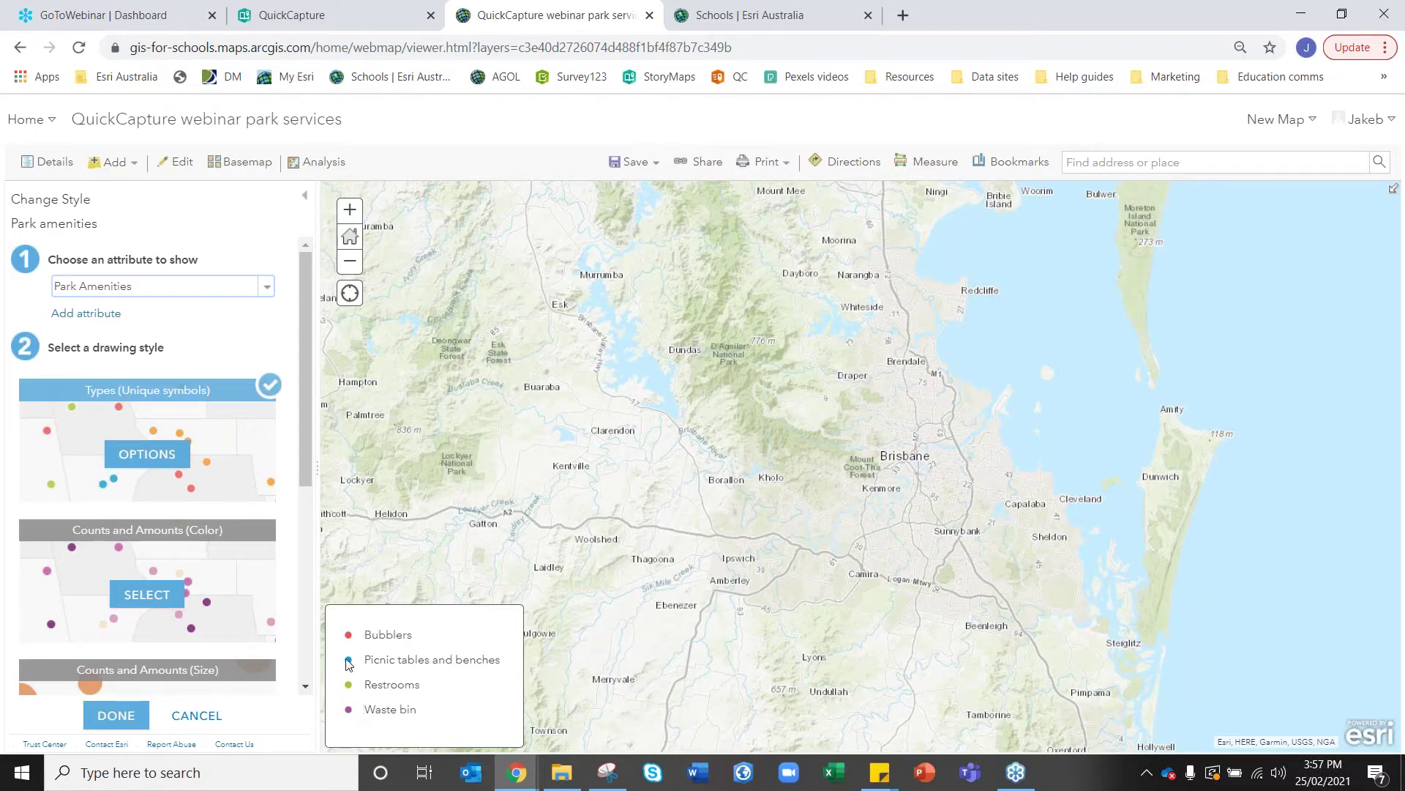
Set the Bubblers symbol to the blue water-drop icon from the Government set at 22 px and apply the Park amenities style.
click(147, 454)
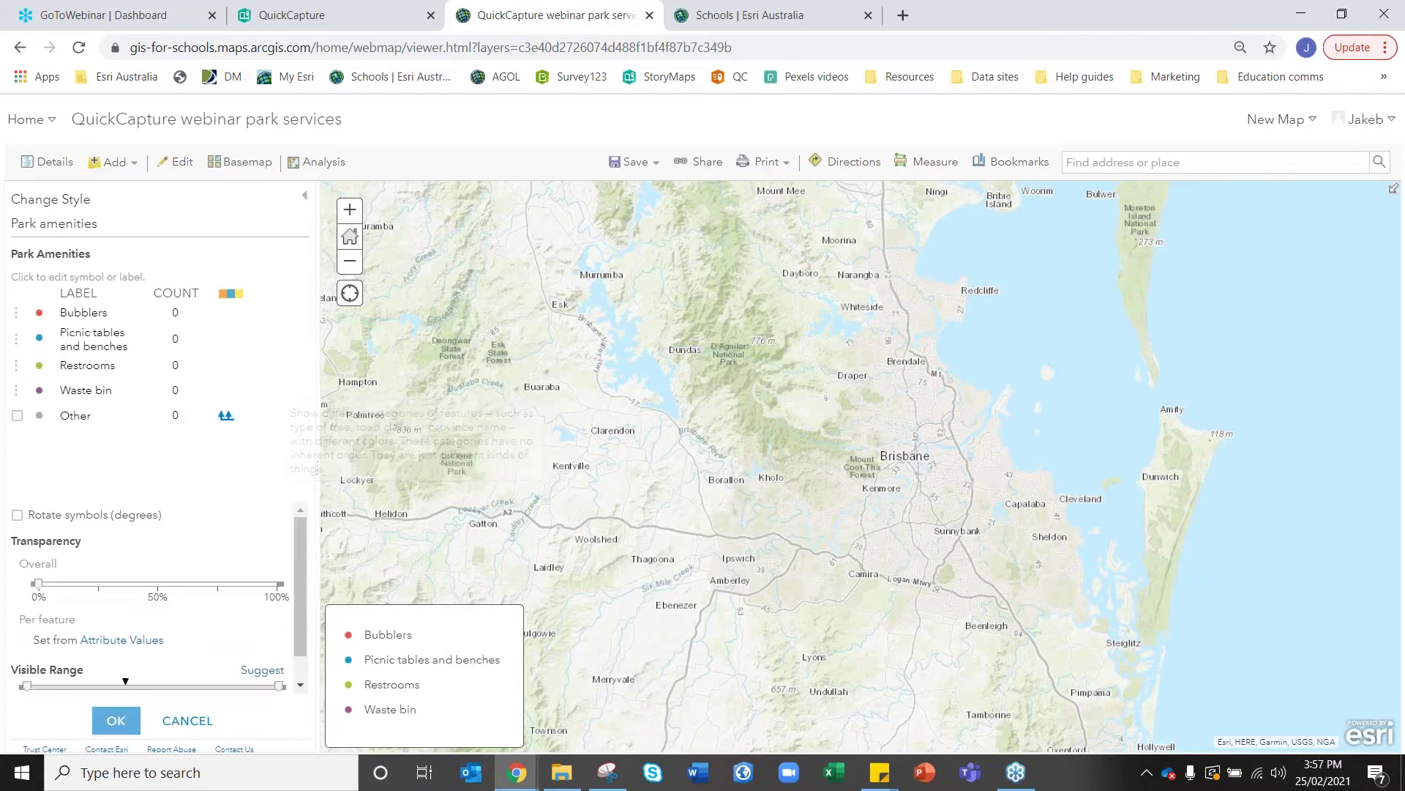
click(39, 313)
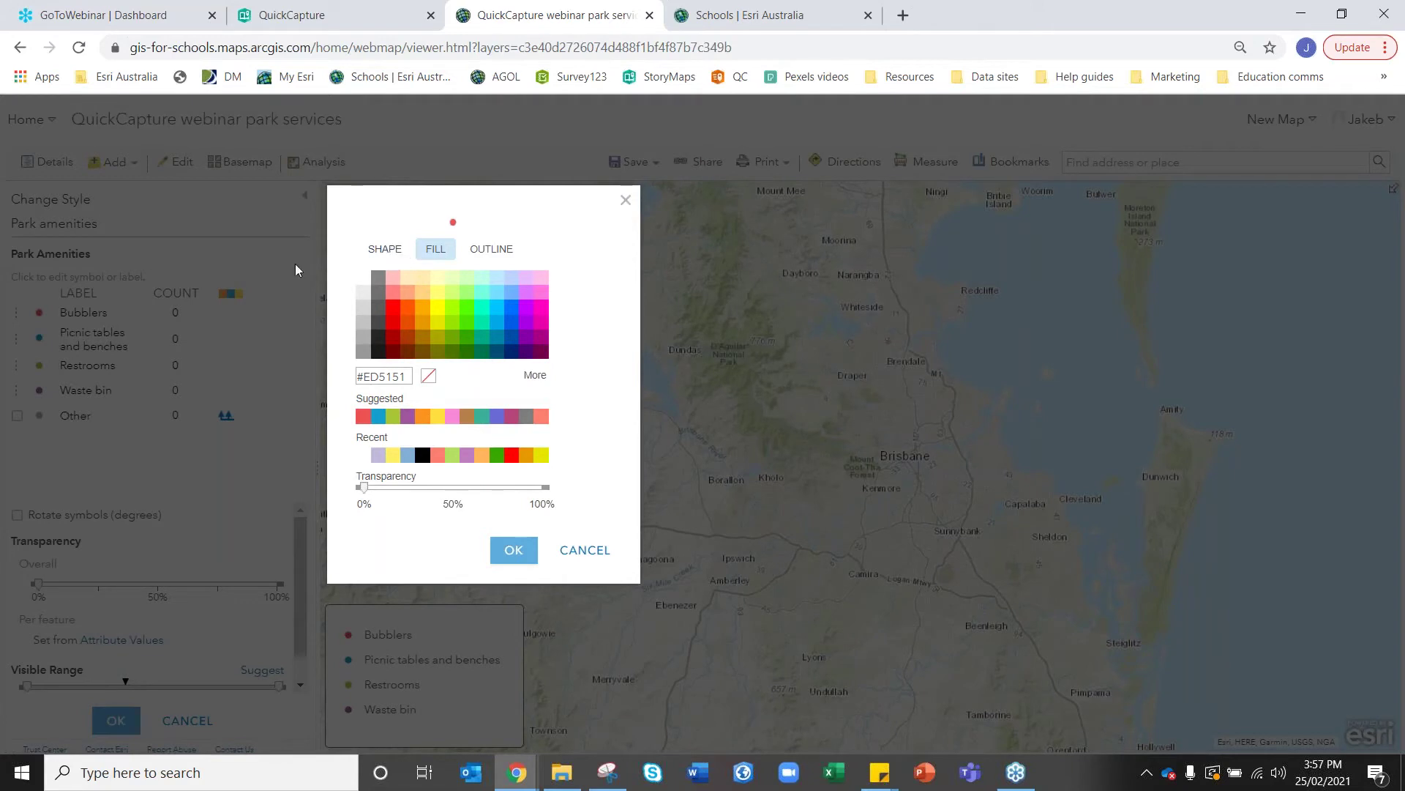
click(372, 251)
click(431, 296)
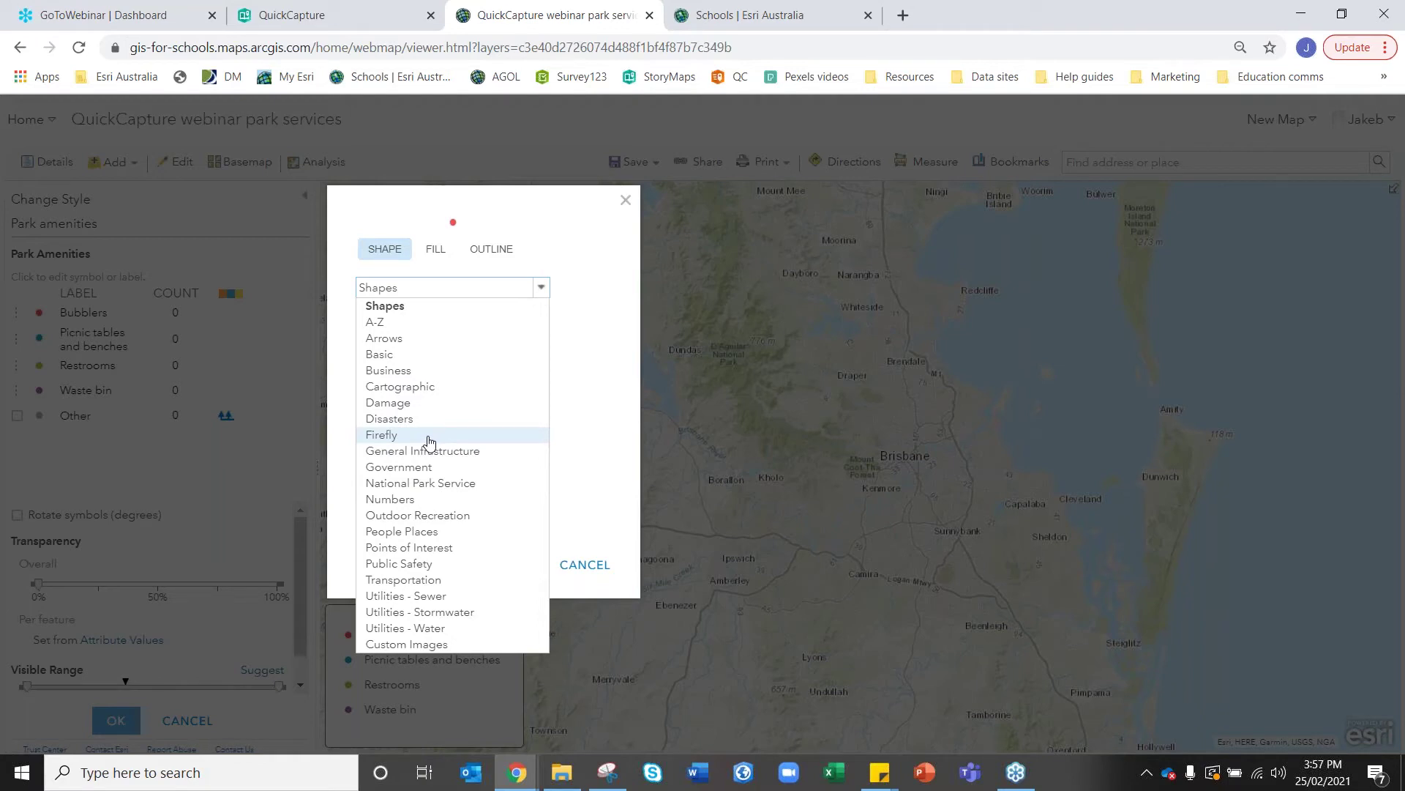
click(423, 466)
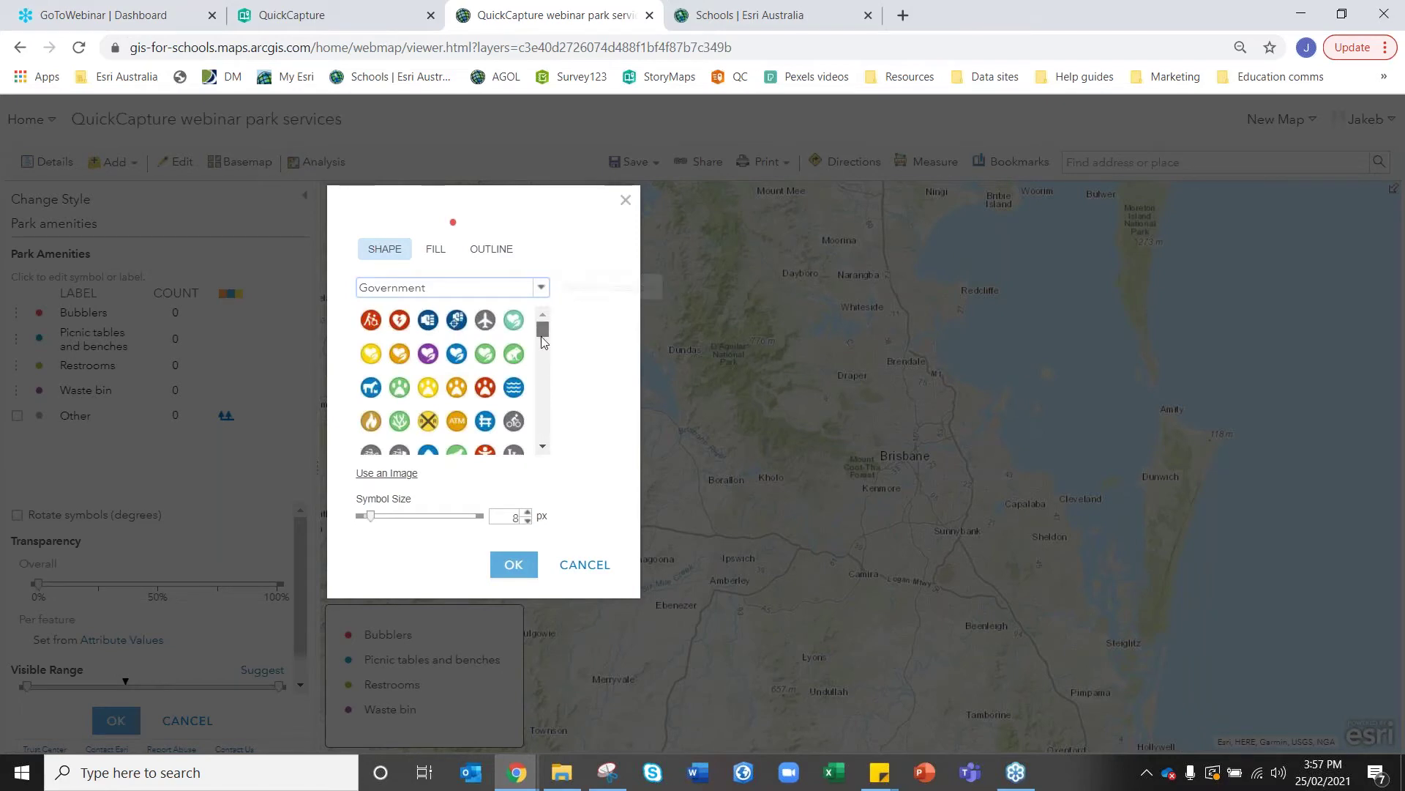
scroll(542, 350, down, 5)
drag(545, 357, 545, 382)
click(514, 351)
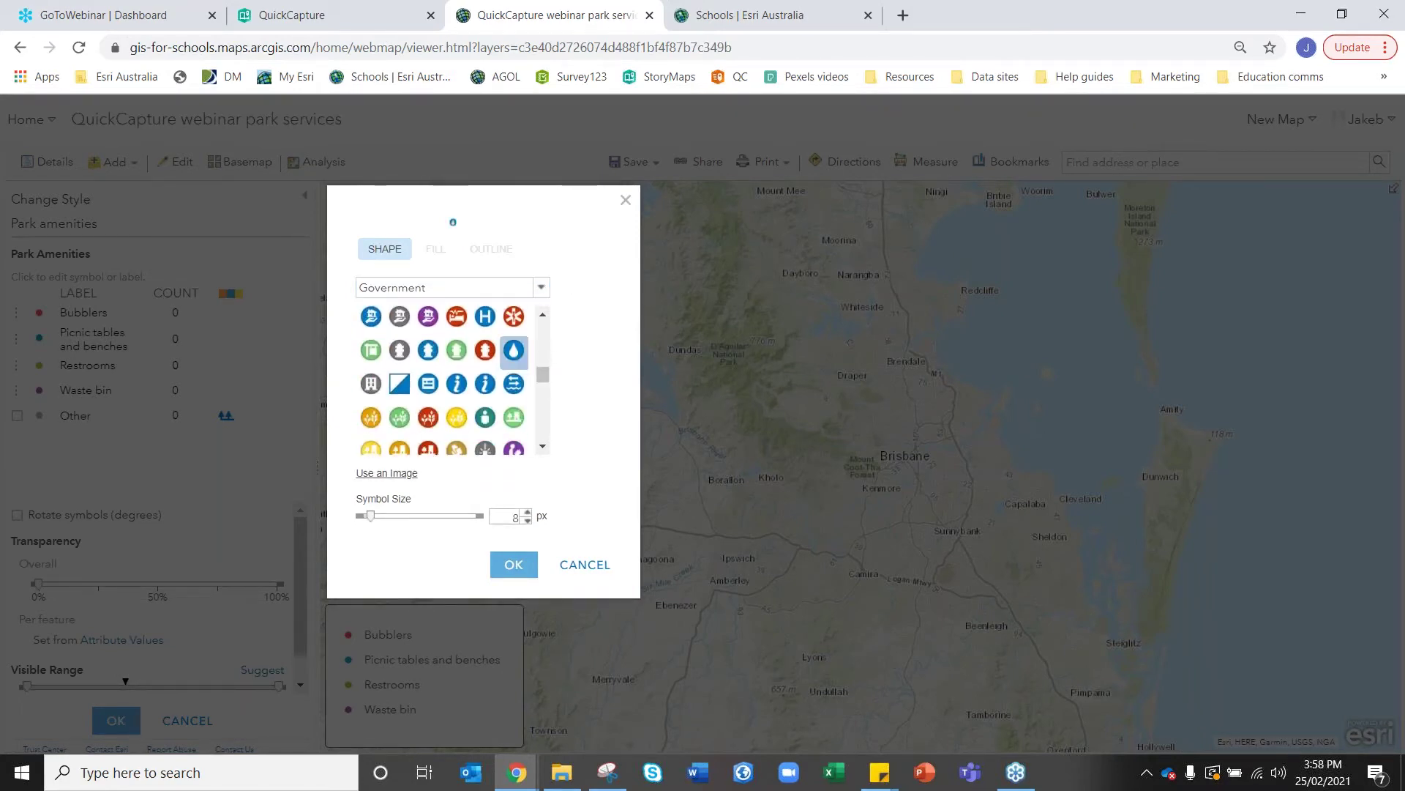
click(513, 516)
text(22)
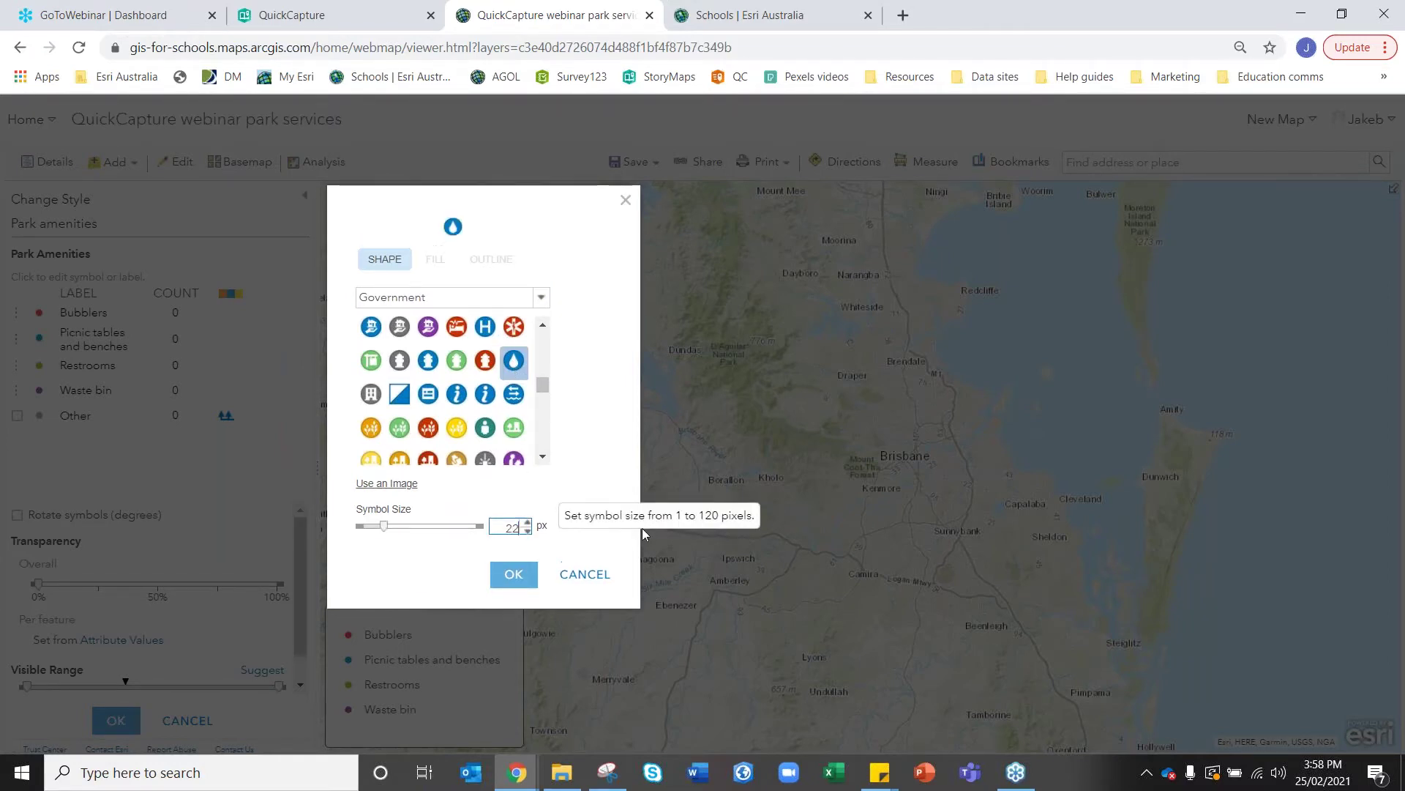
click(516, 577)
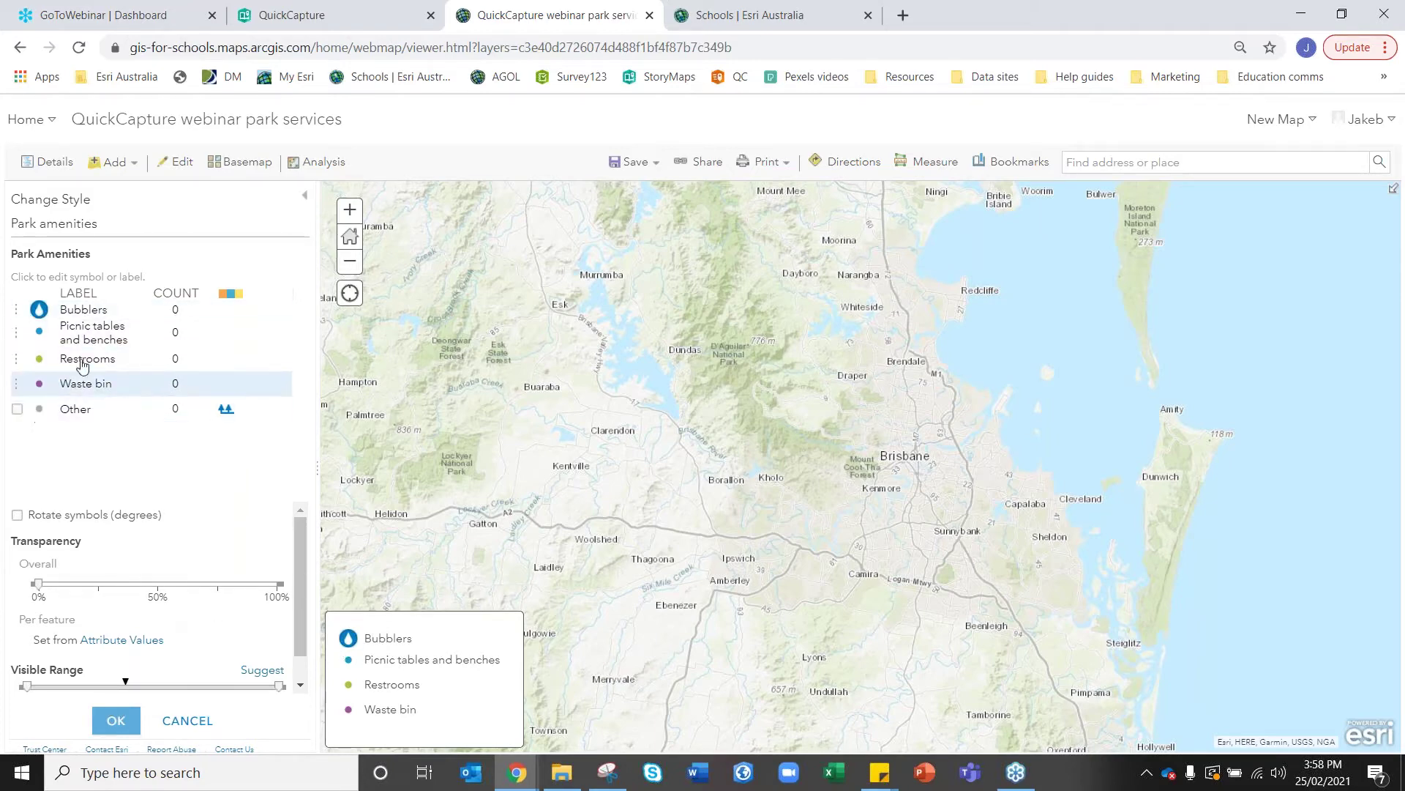
click(116, 720)
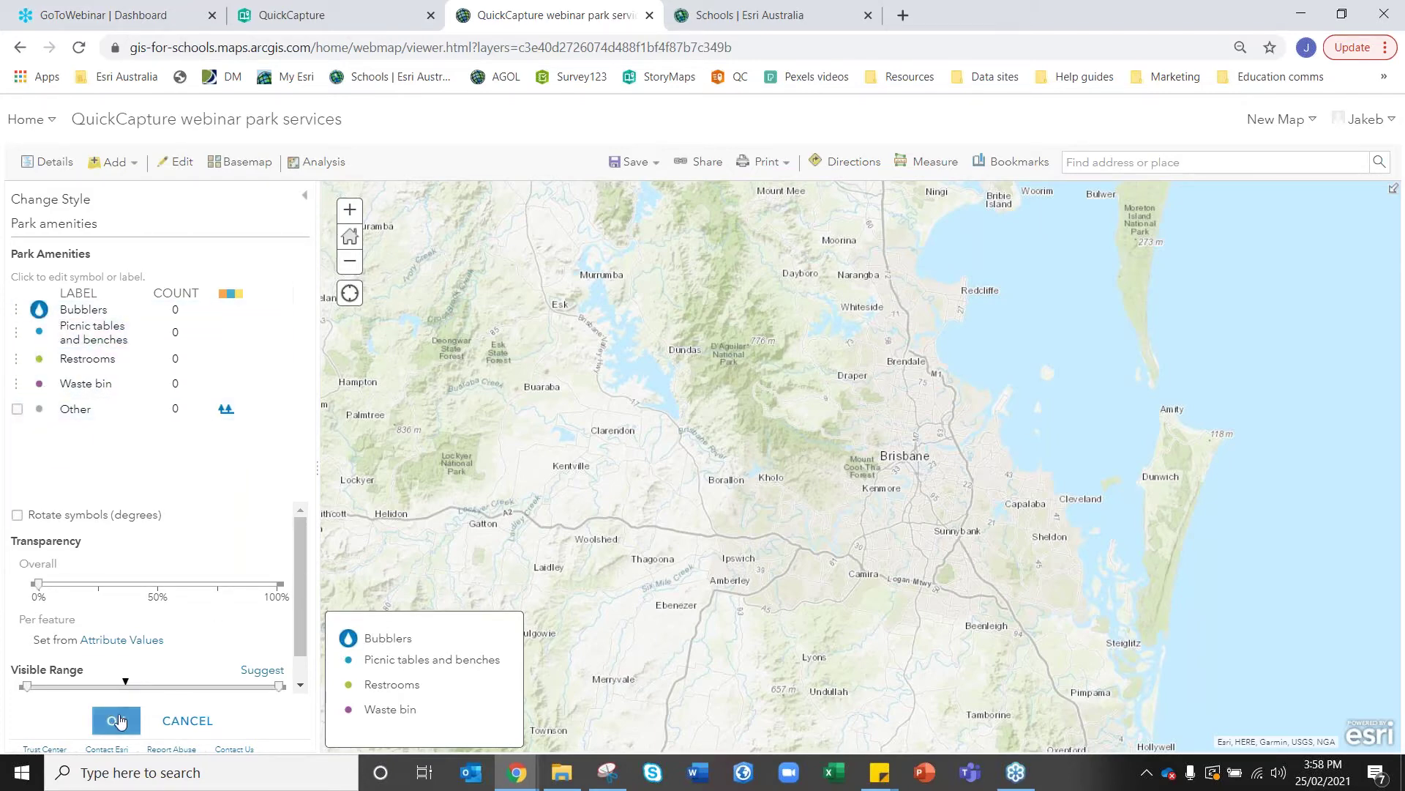
click(119, 718)
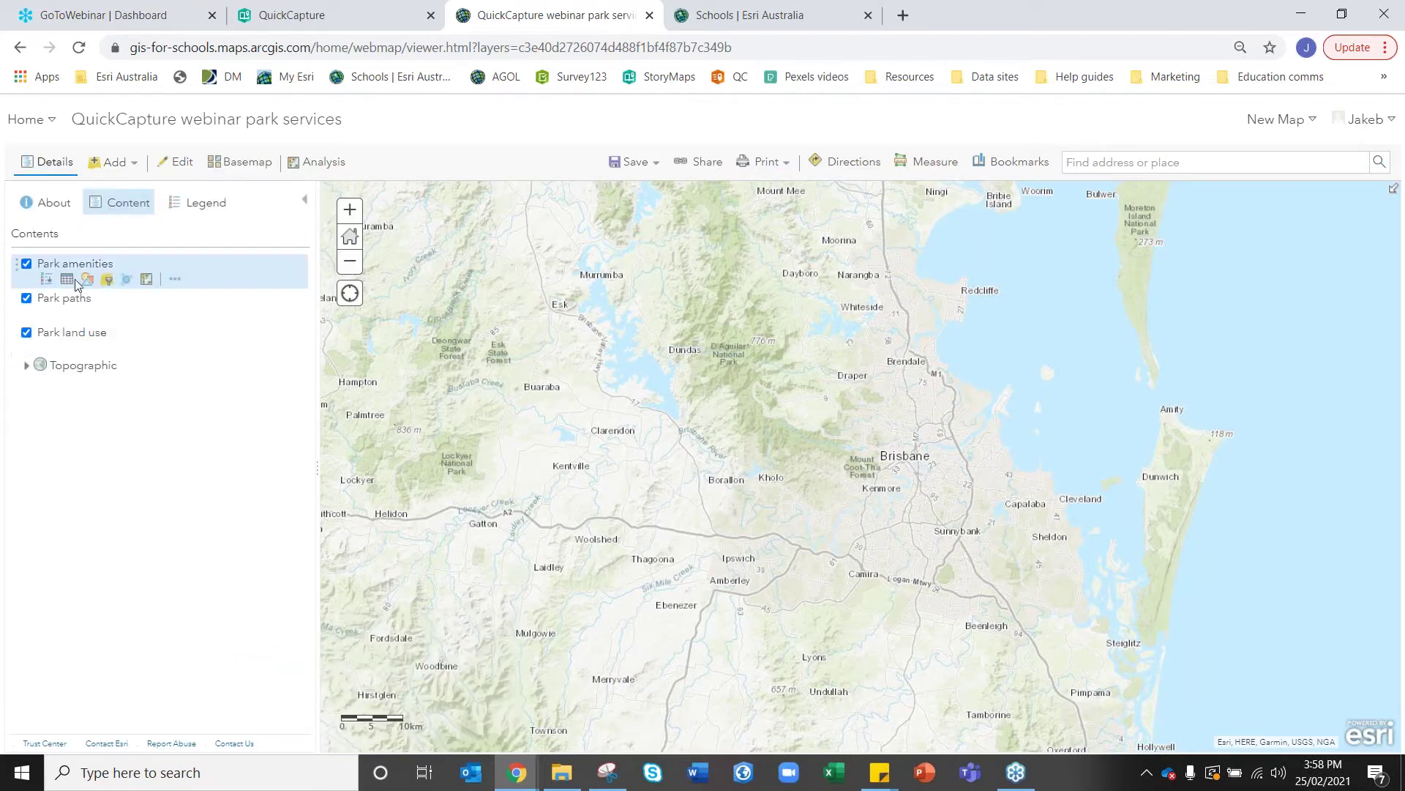
Style the Park paths layer by the Path type attribute using Types (Unique symbols), keeping the default line symbols.
click(87, 316)
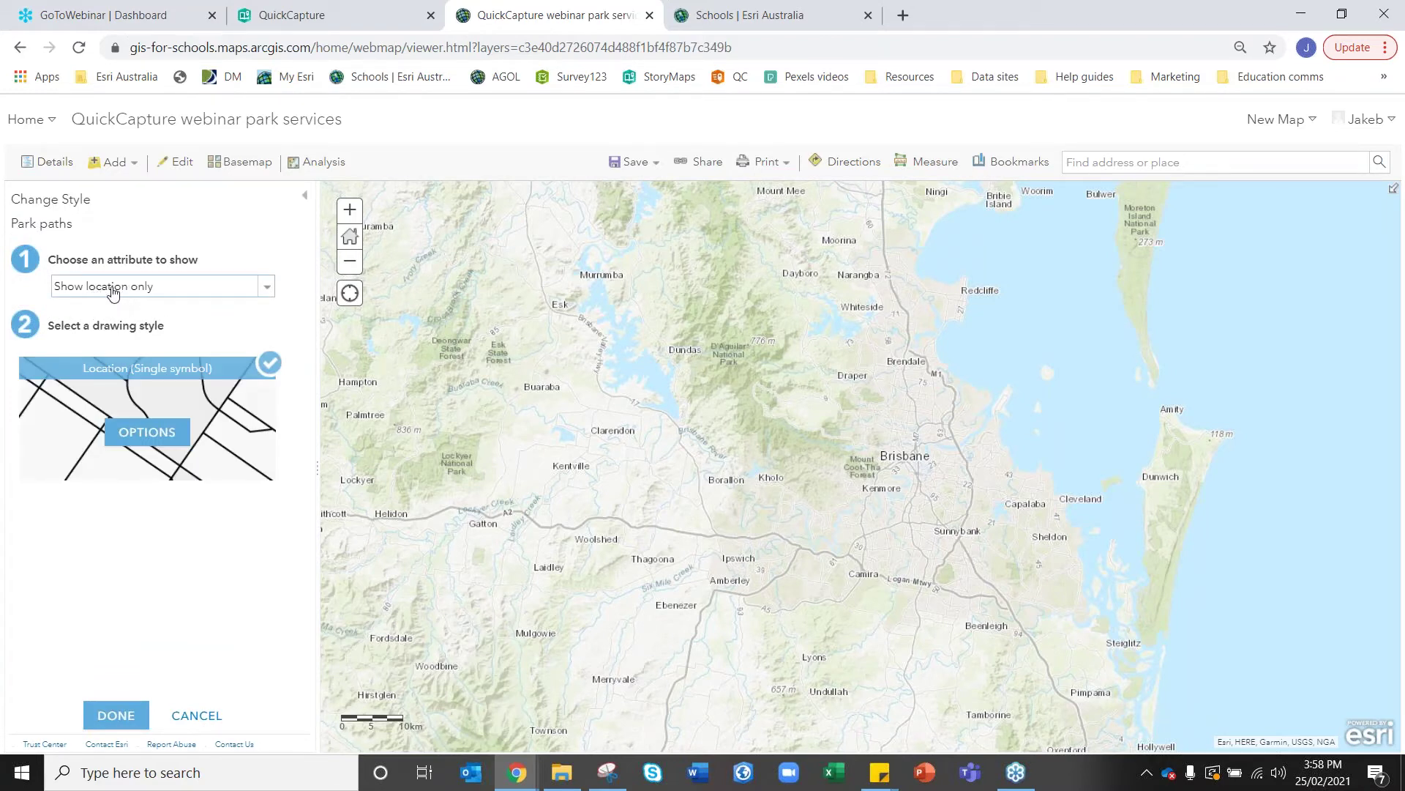
click(114, 294)
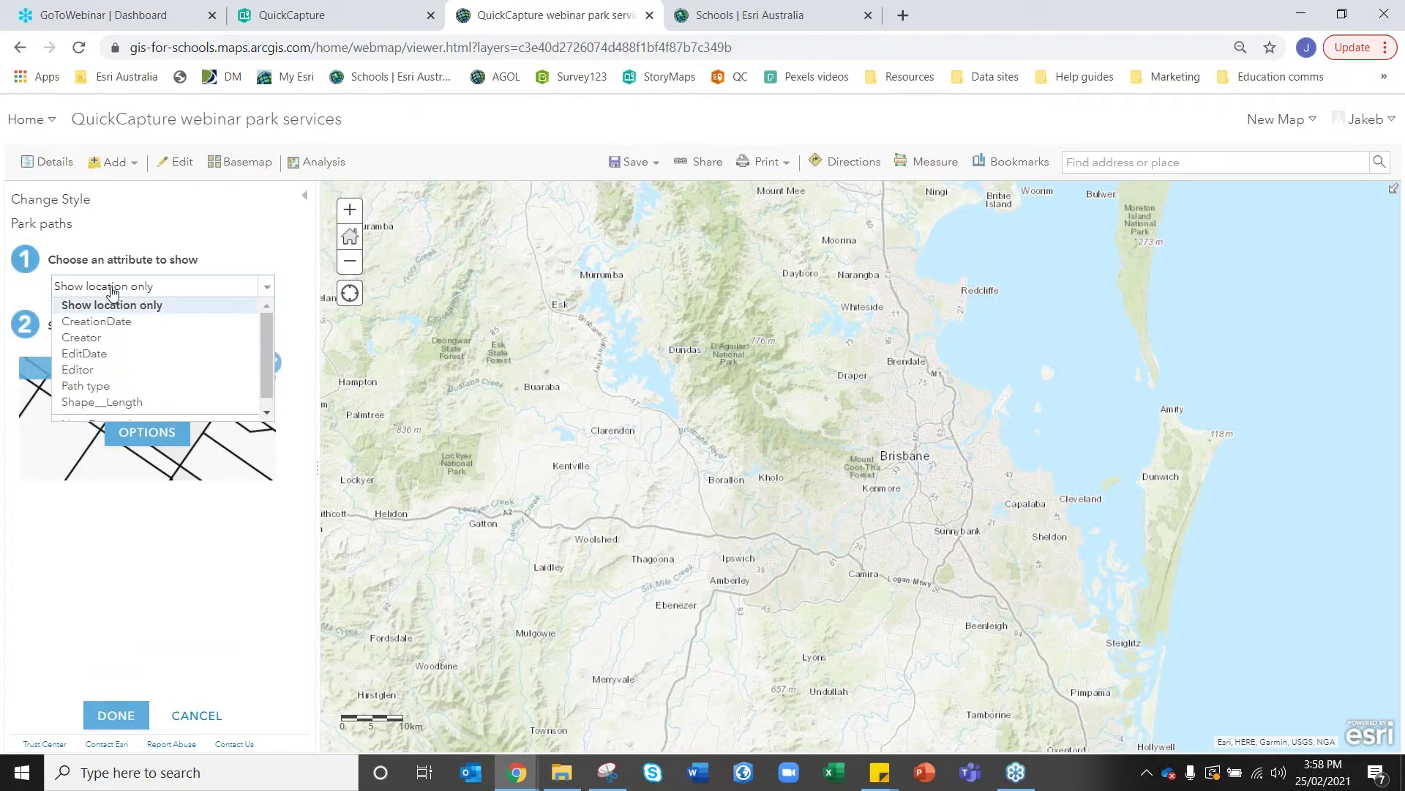
click(86, 388)
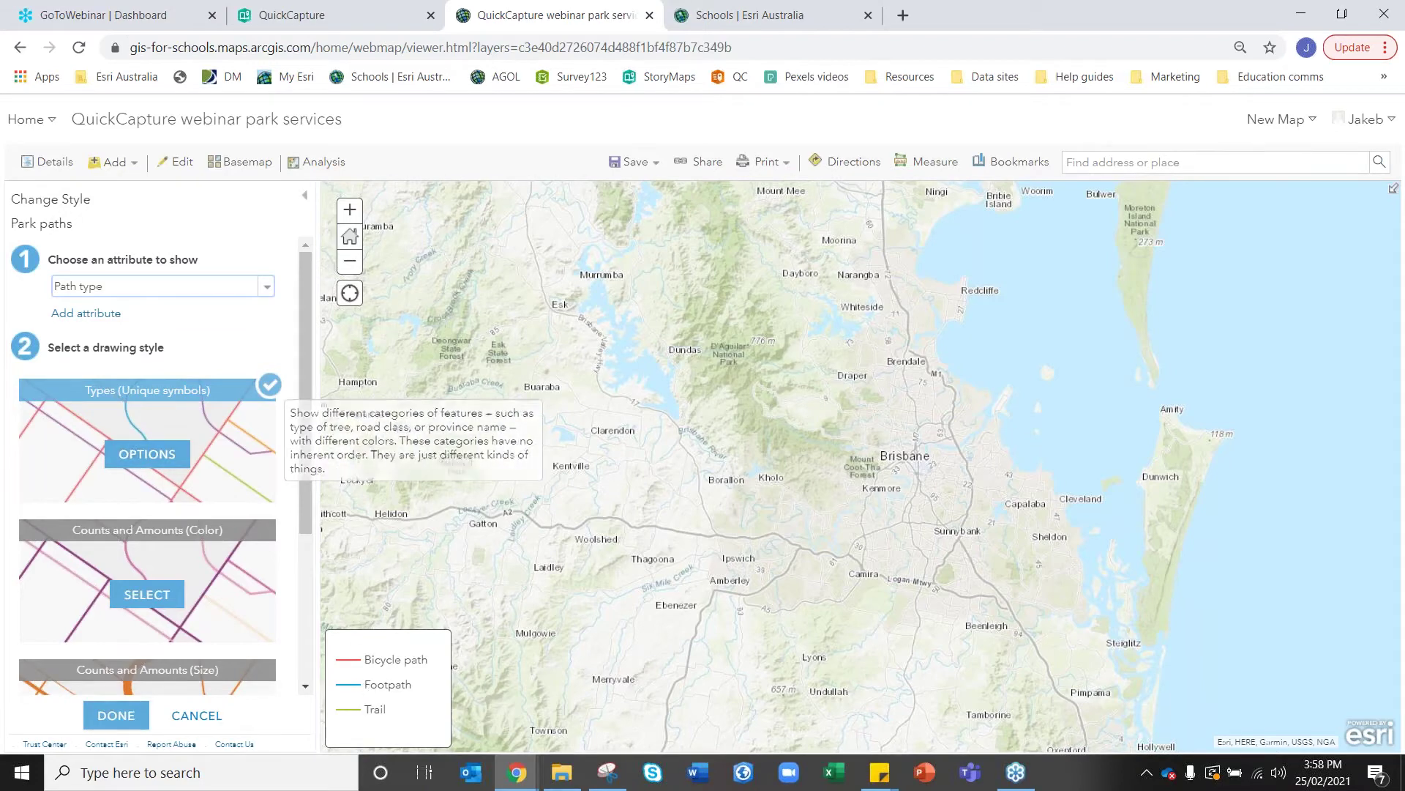
click(141, 456)
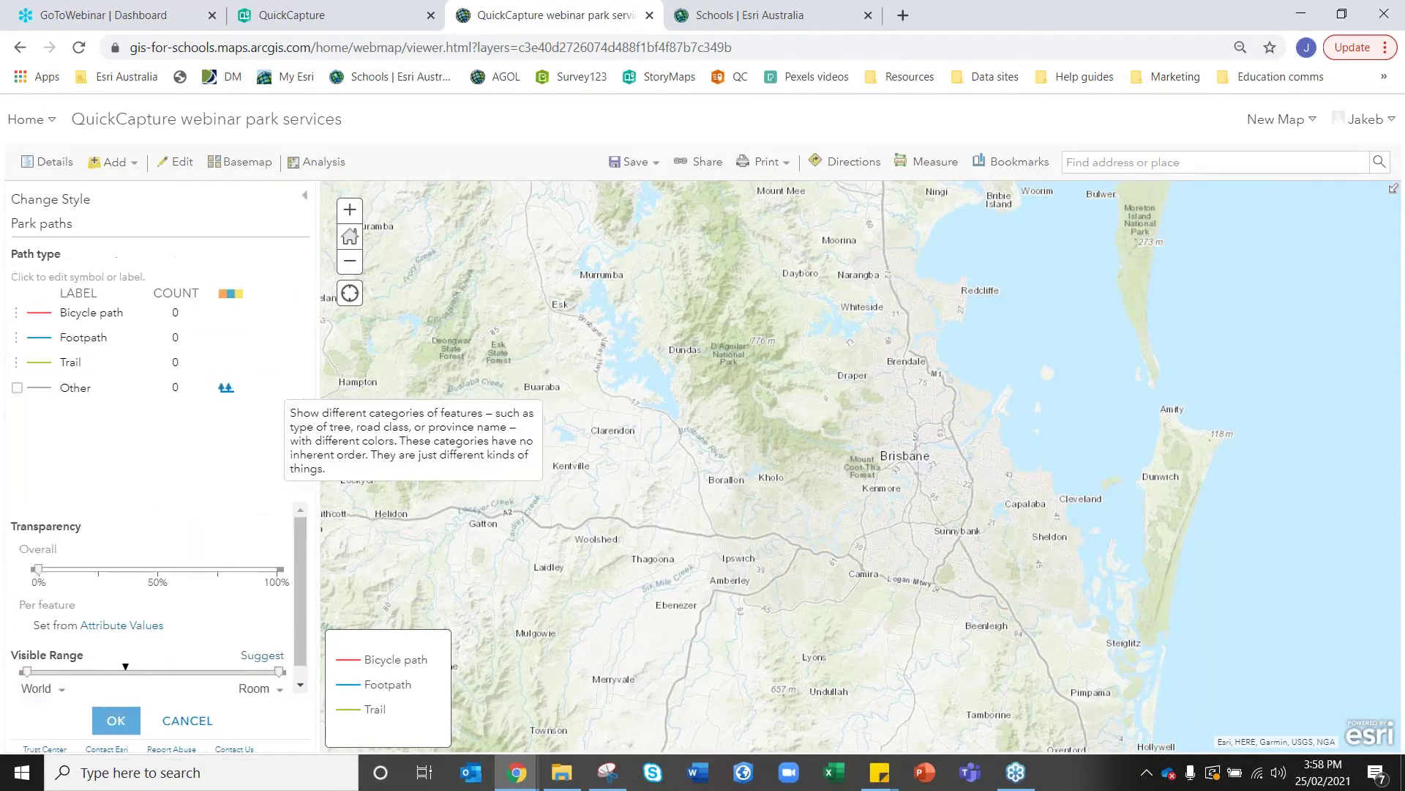
click(33, 324)
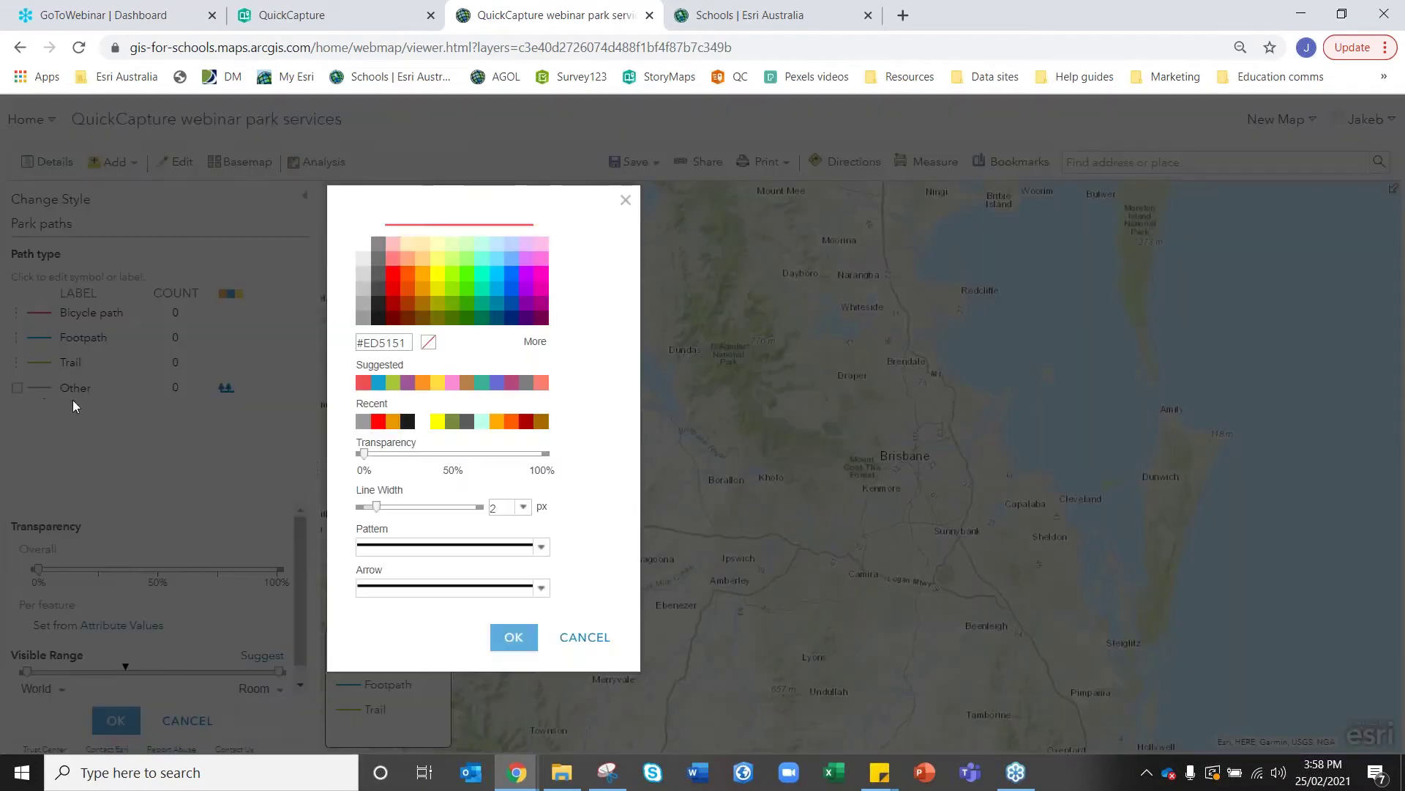
click(584, 638)
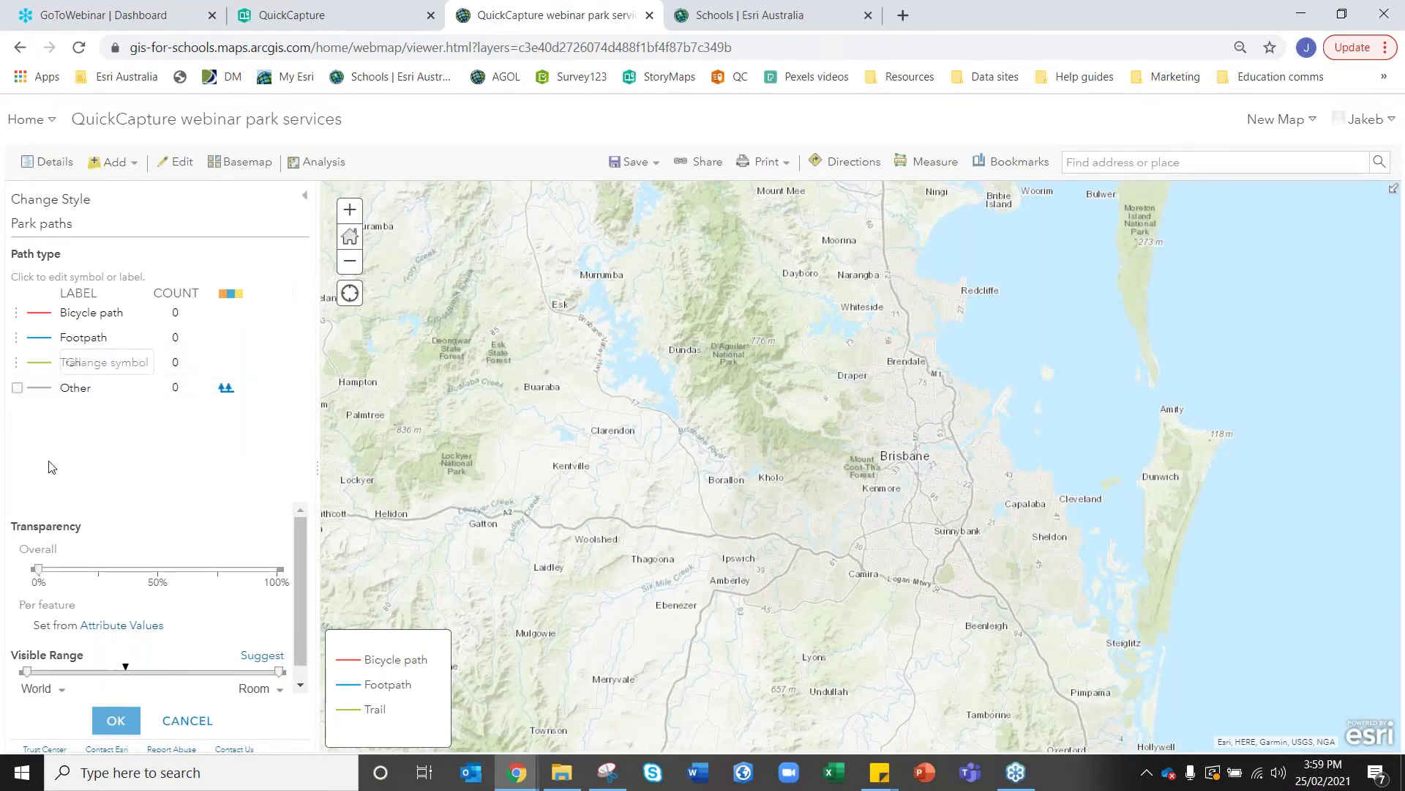
click(111, 718)
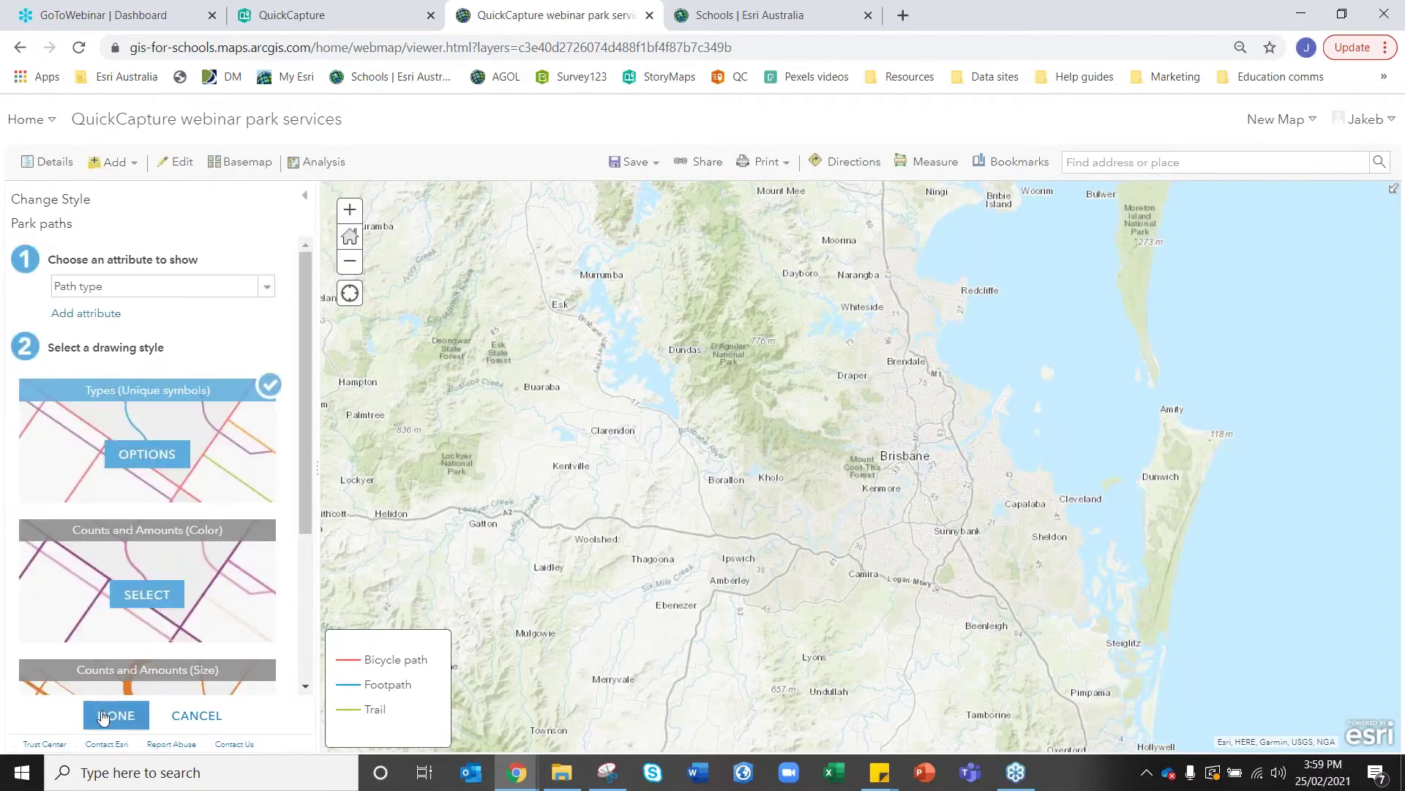
click(113, 715)
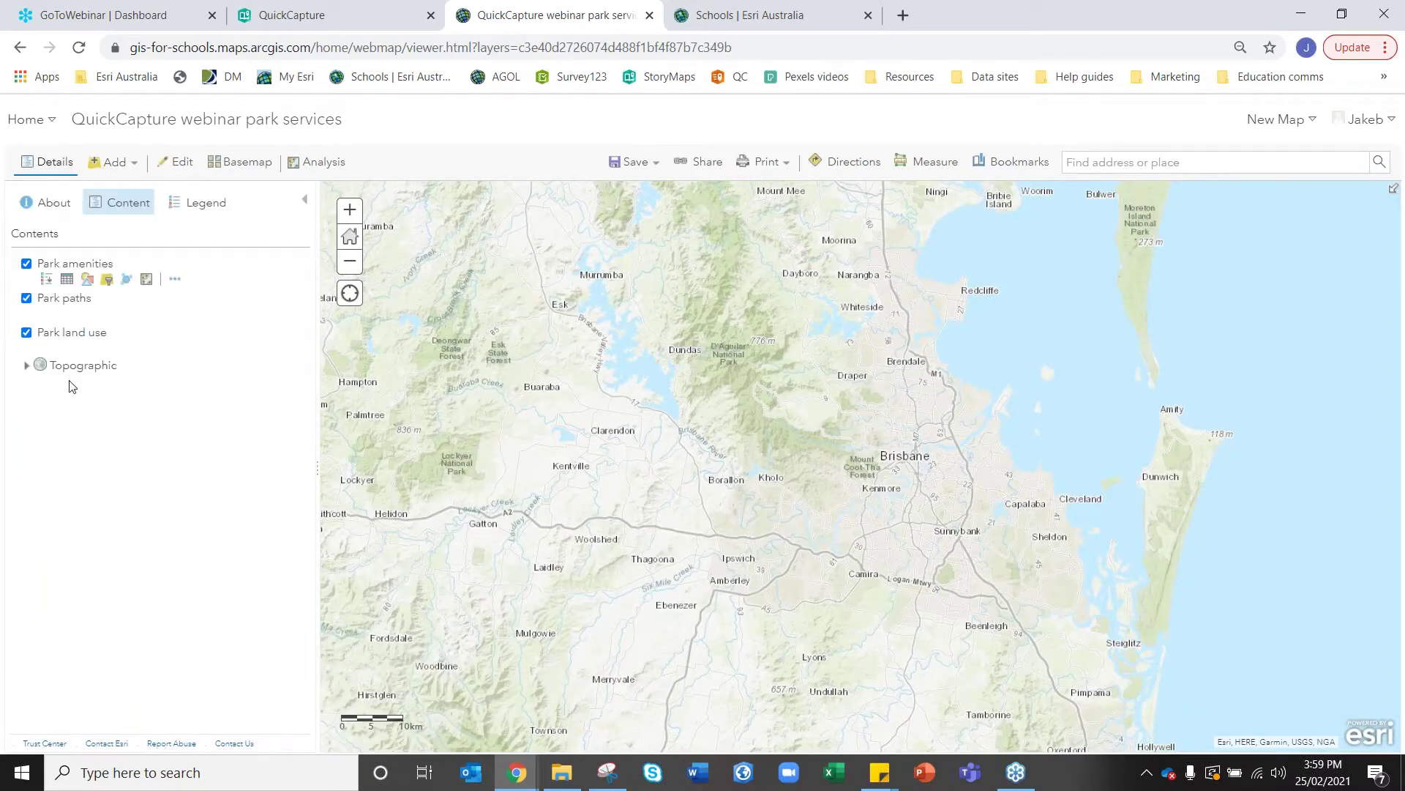
Style the Park land use layer by the Type of land use attribute using Types (Unique symbols).
click(87, 351)
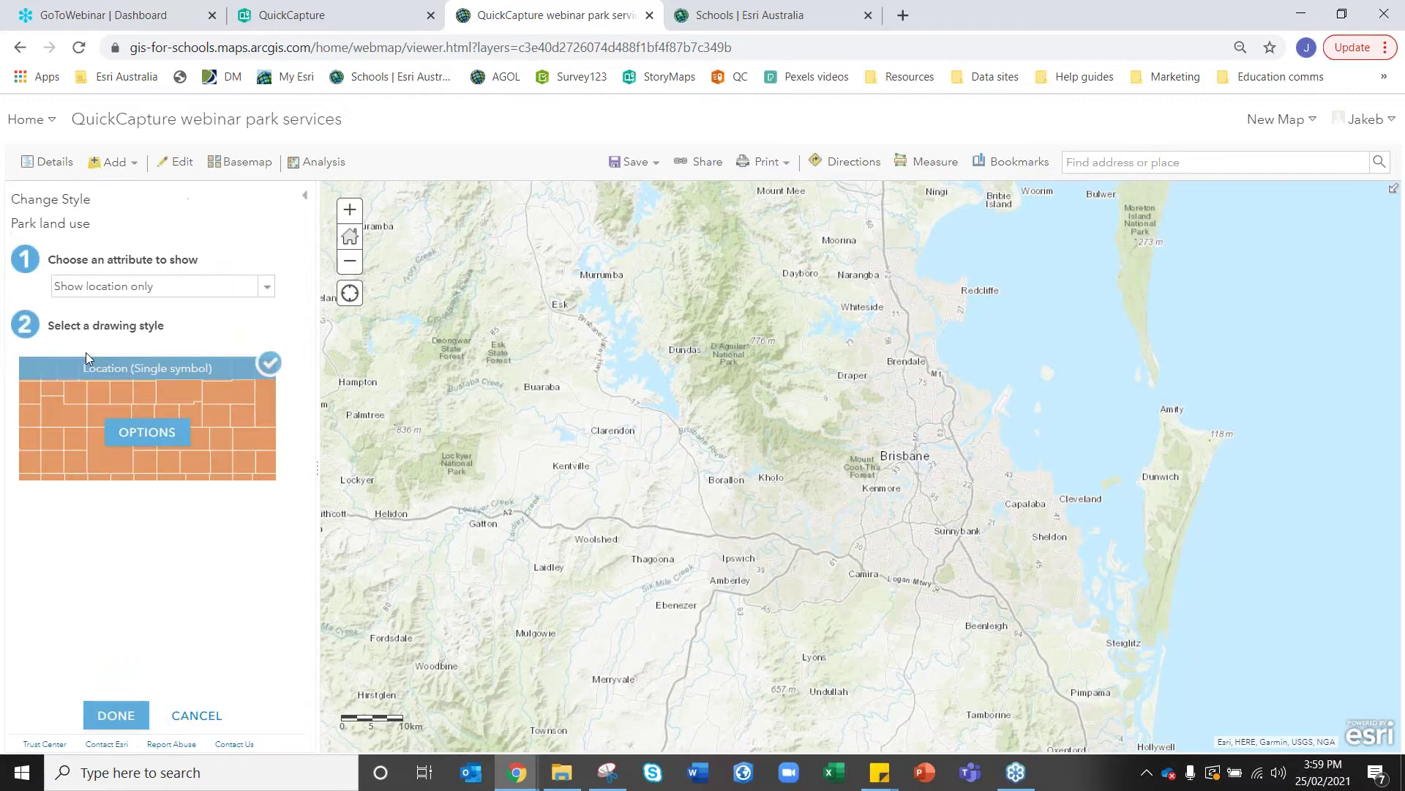
click(184, 292)
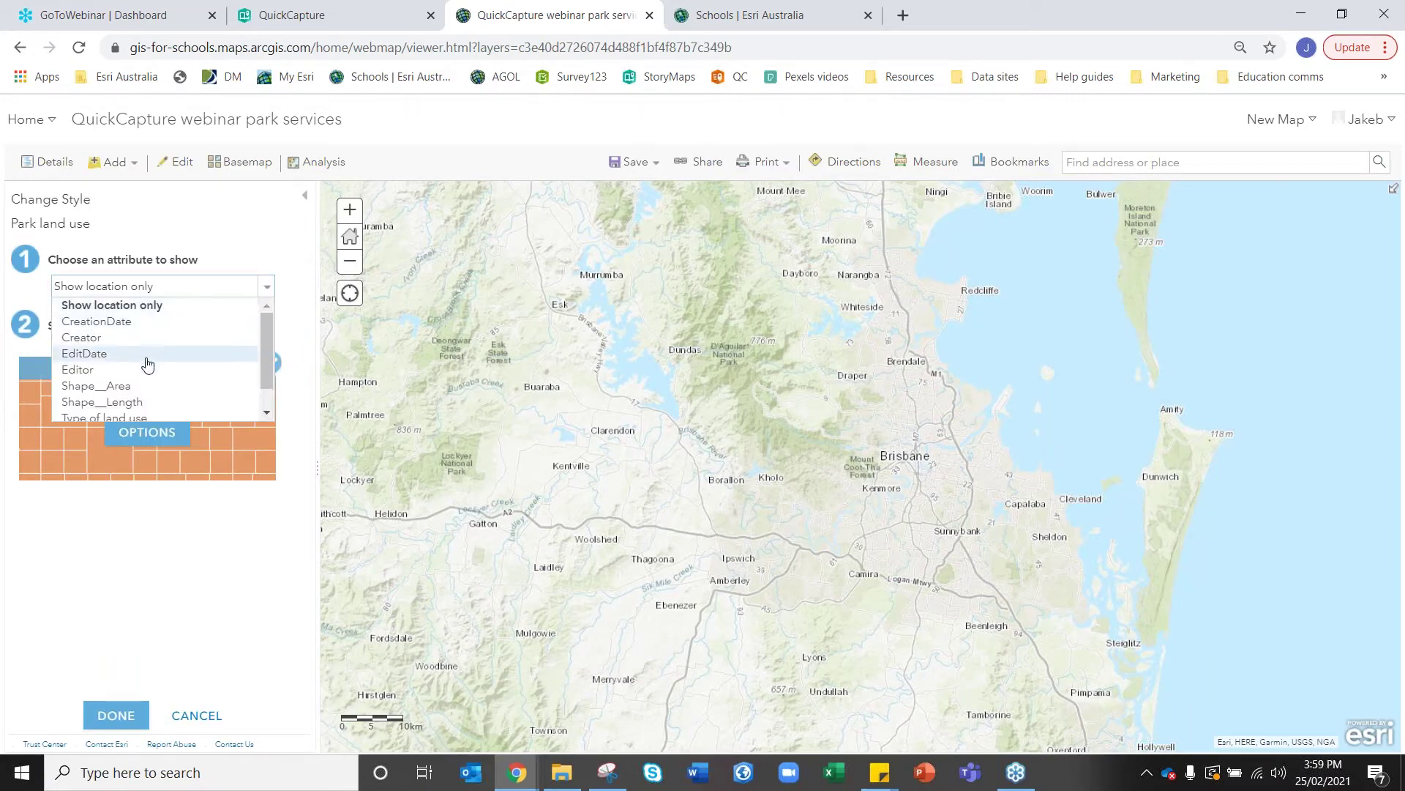
scroll(141, 364, down, 1)
scroll(140, 364, down, 1)
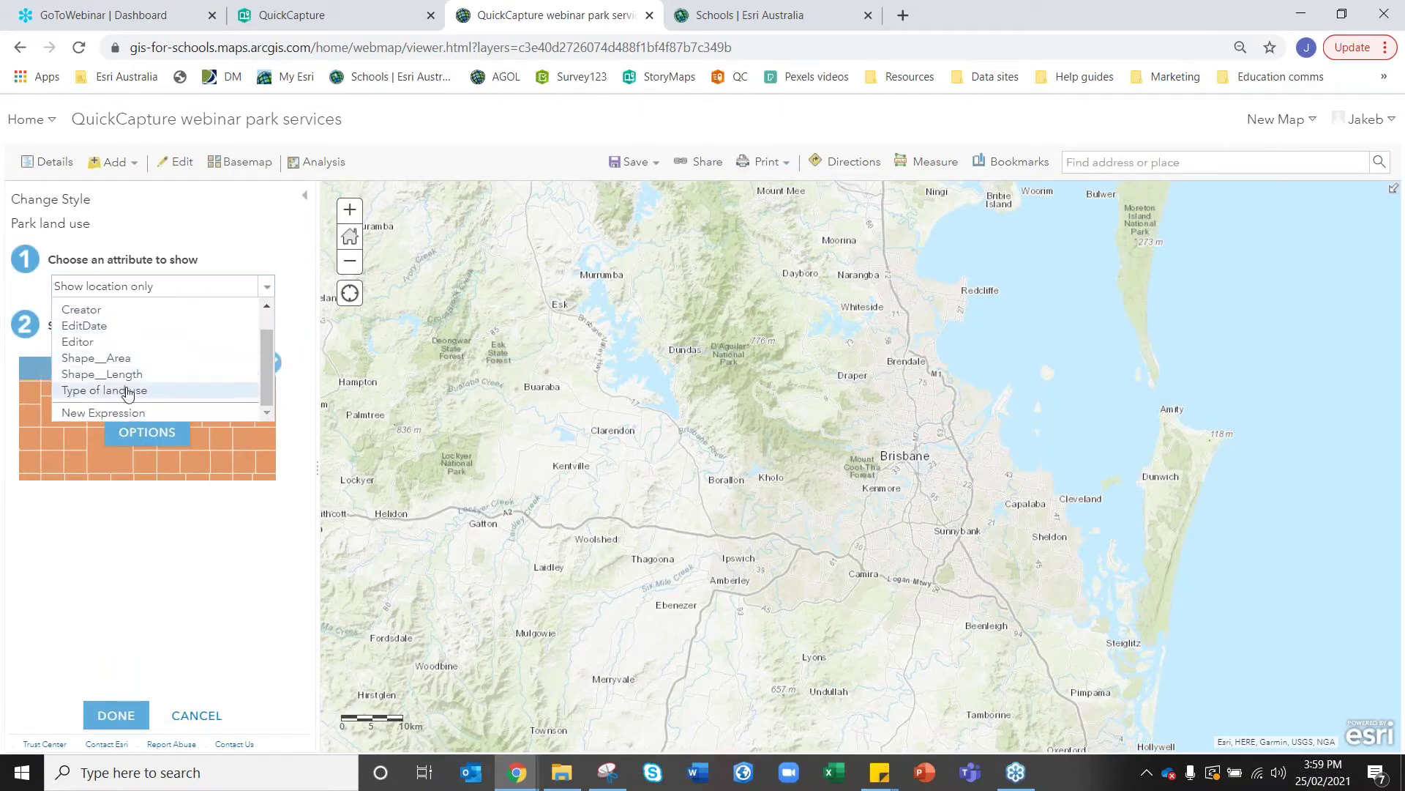
click(130, 395)
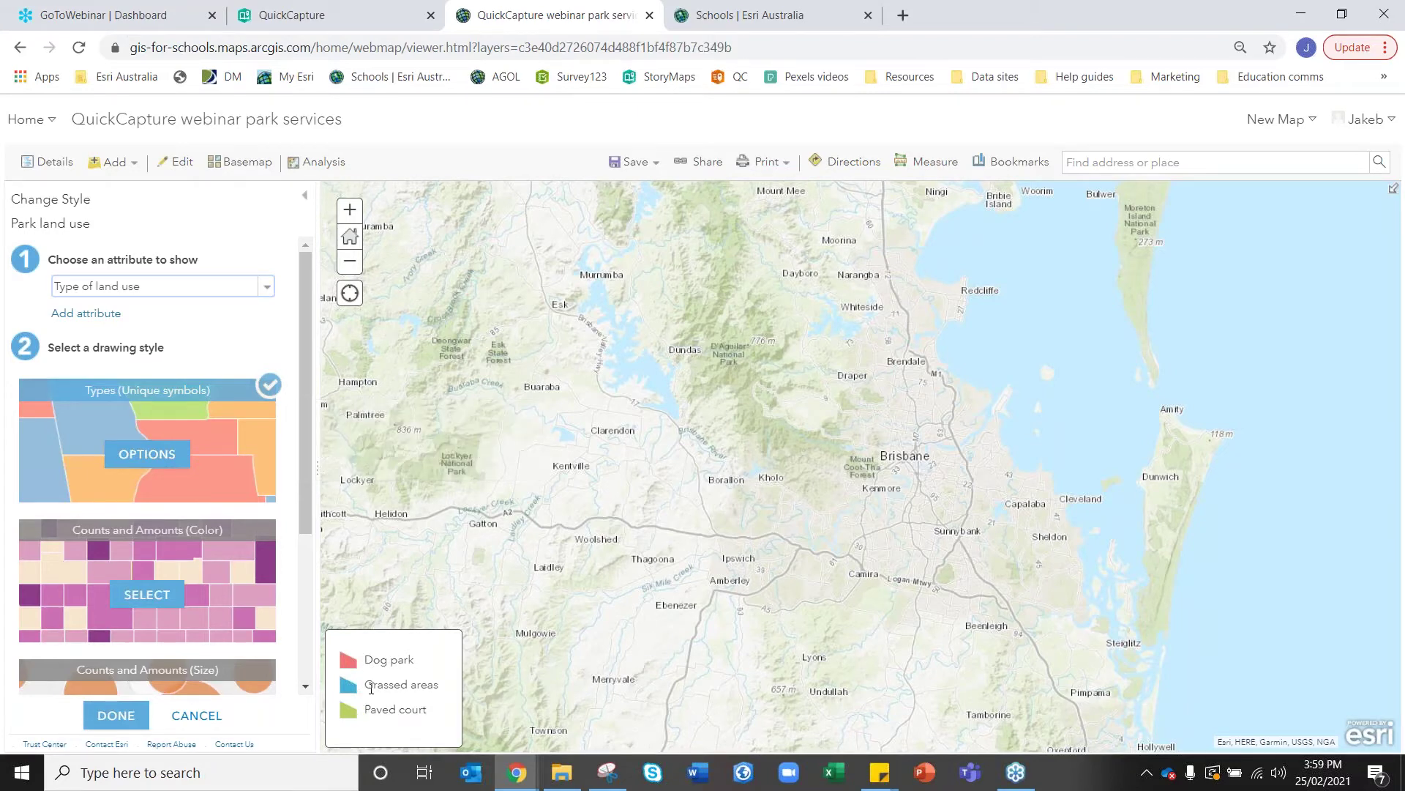
Set the Grassed areas symbol's fill colour to bright green #4CE600 in the Park land use style options.
click(150, 454)
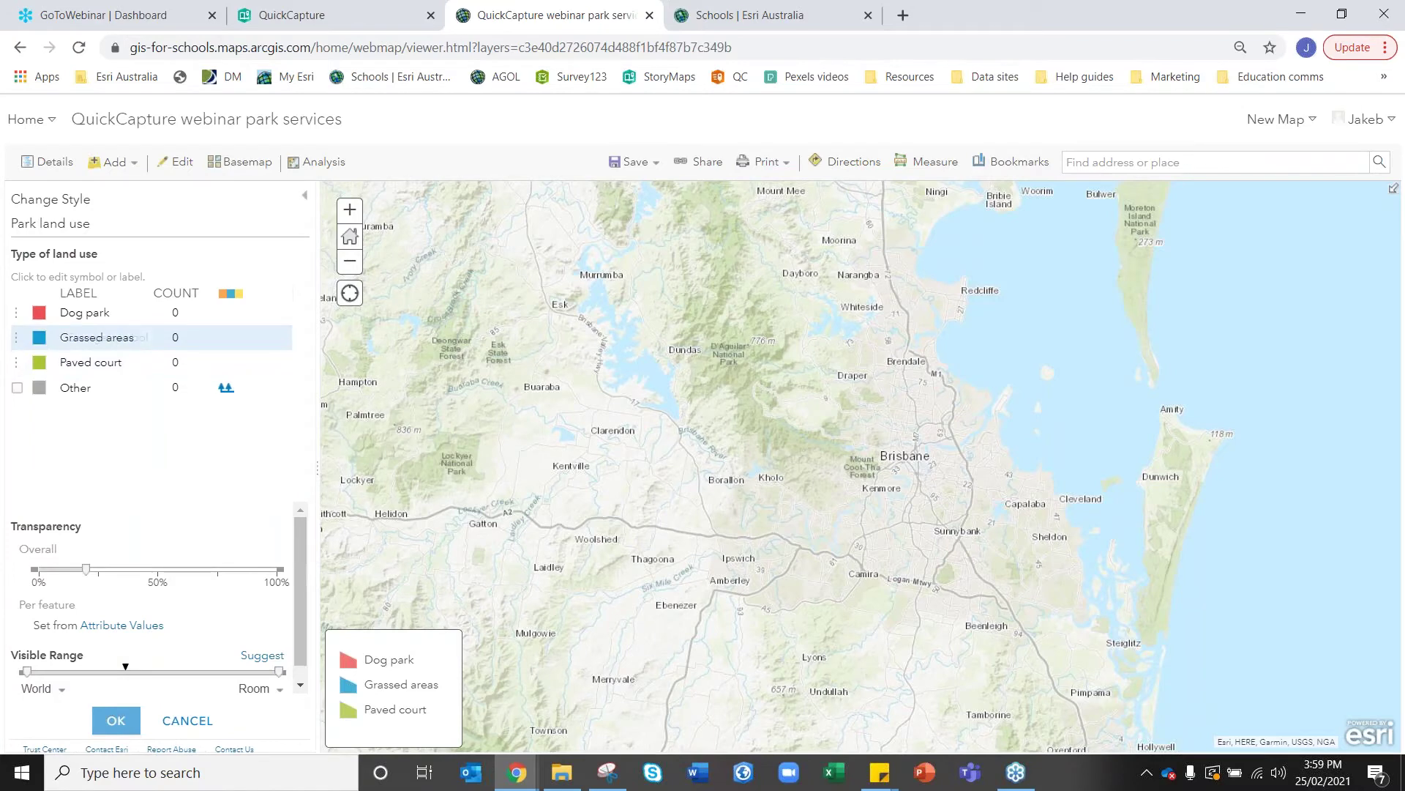
click(142, 338)
click(472, 348)
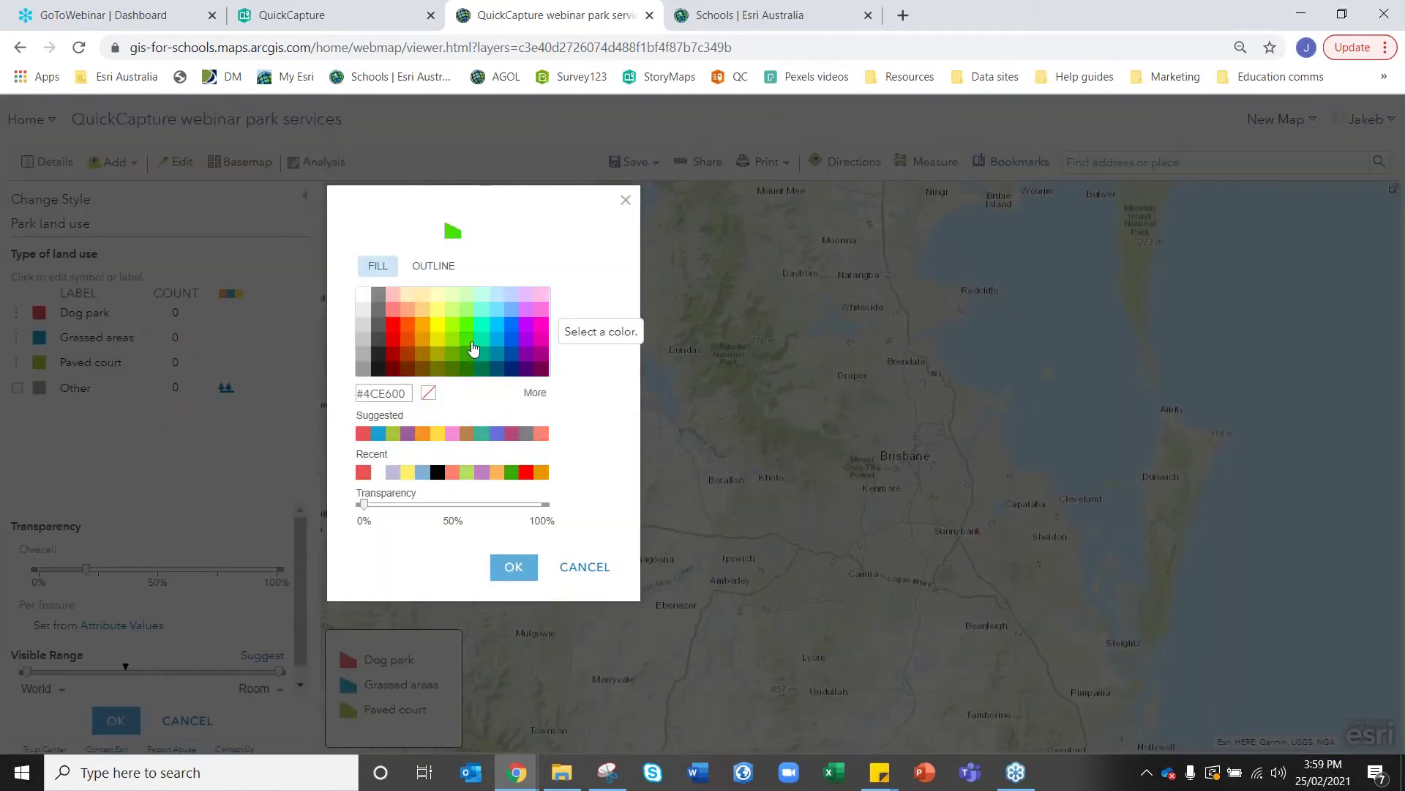
click(514, 566)
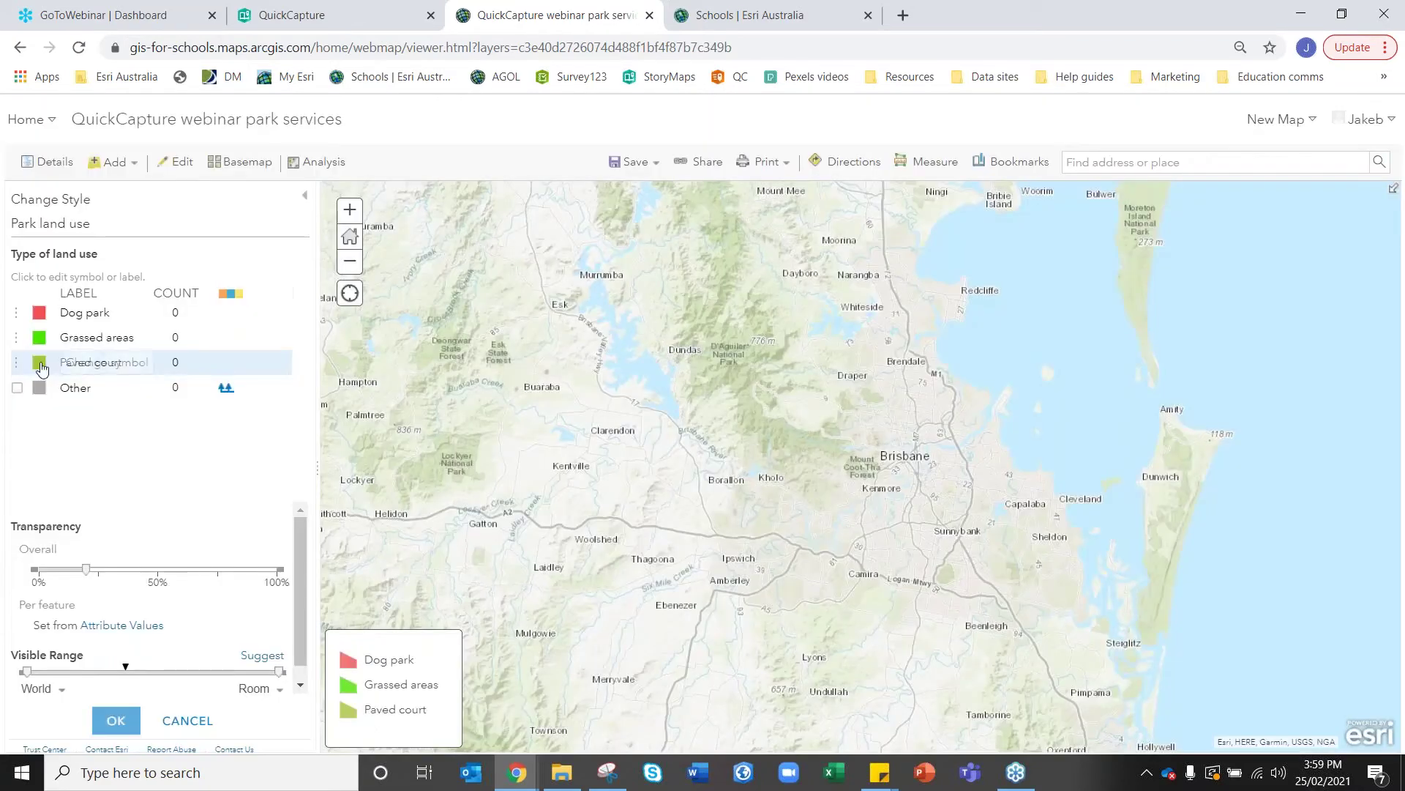
Set the Paved court symbol's fill colour to bright blue.
click(39, 361)
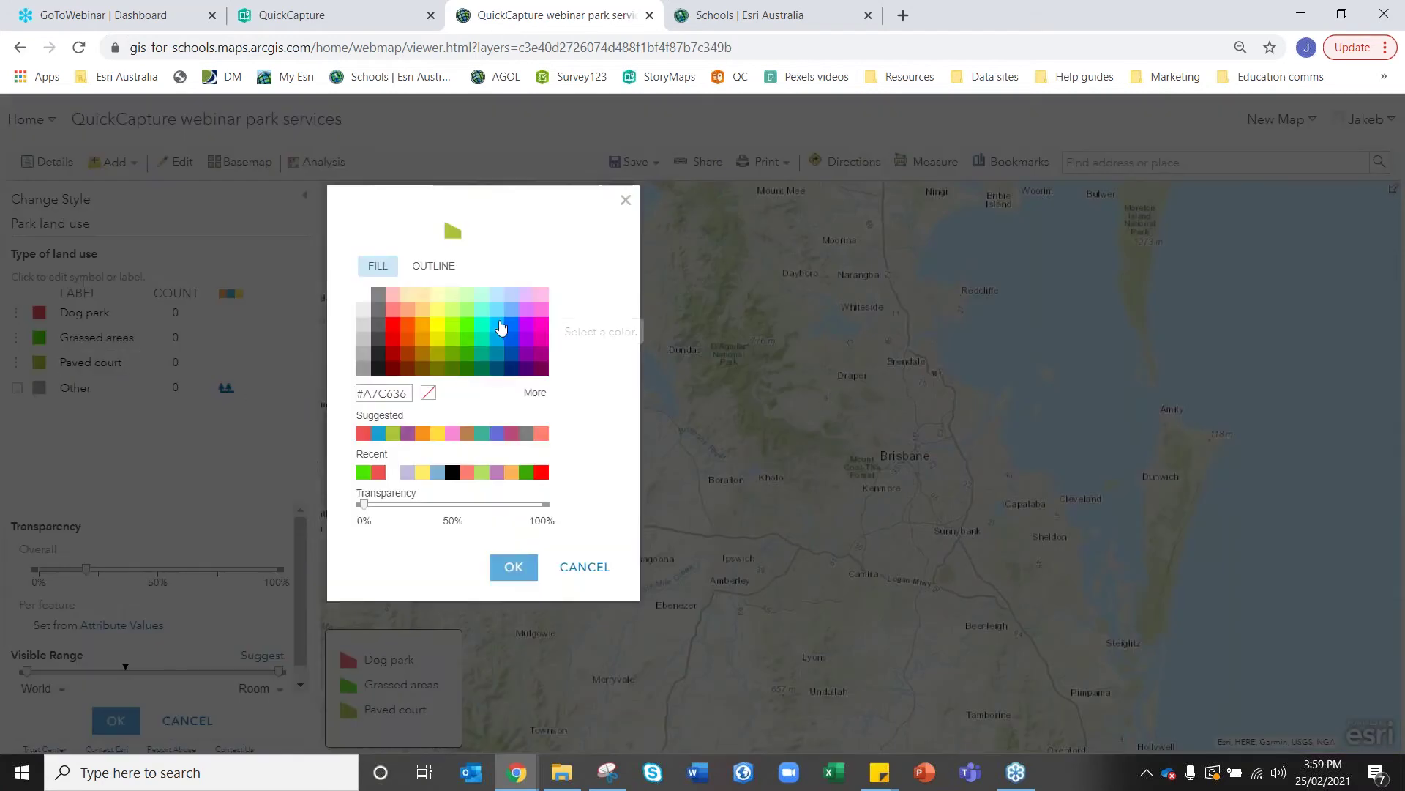
click(501, 328)
click(513, 566)
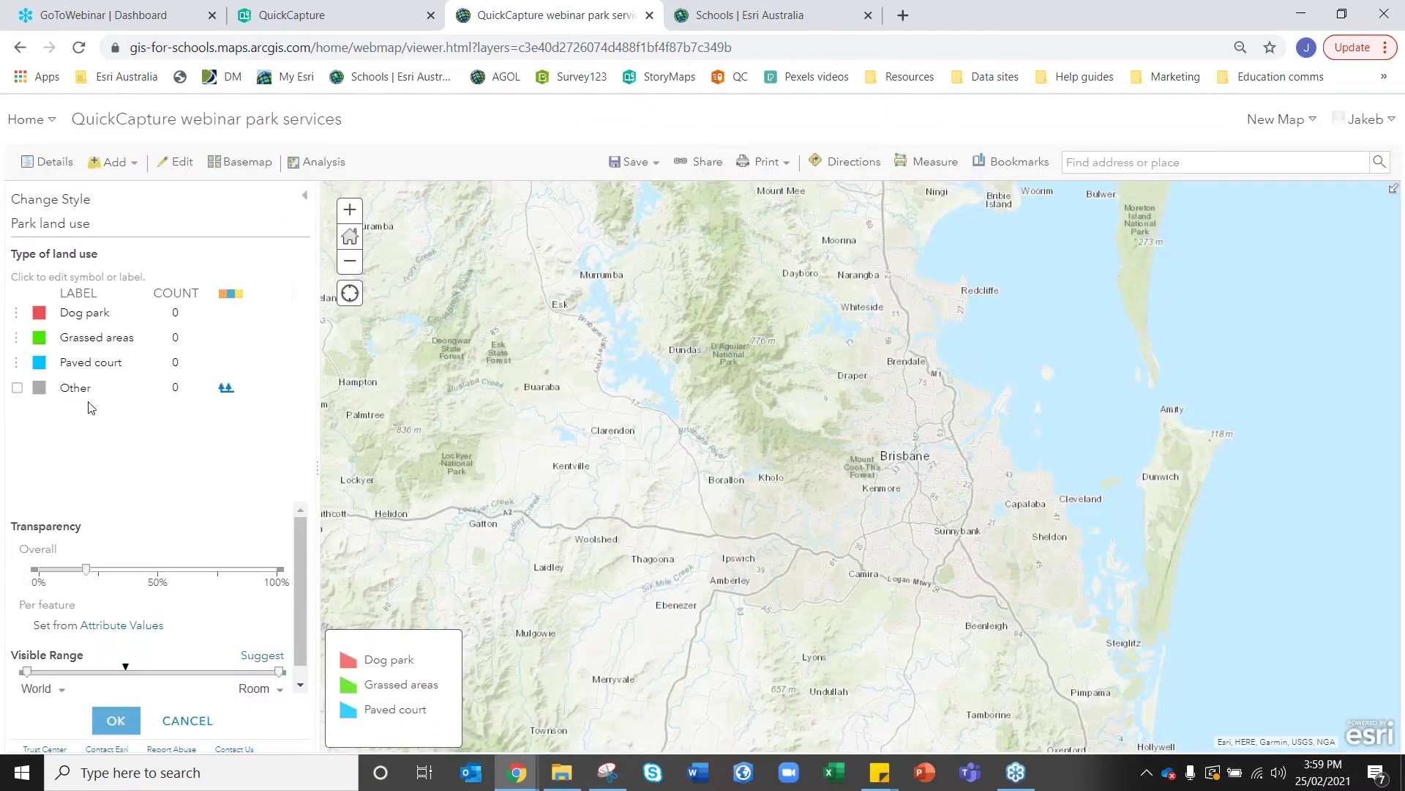
Set the Paved court symbol's fill colour to light purple #DF73FF and apply the Park land use style.
click(39, 362)
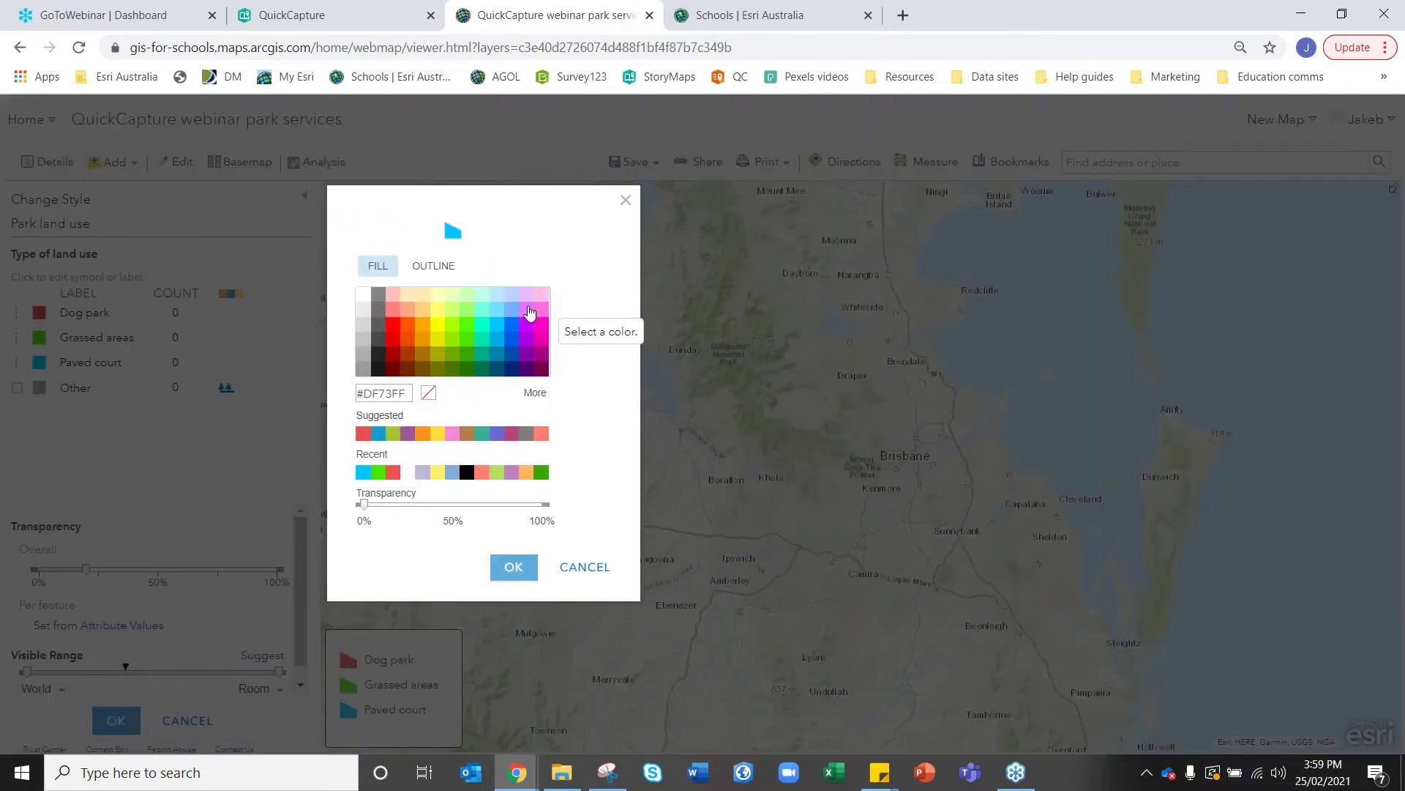
click(527, 309)
click(512, 568)
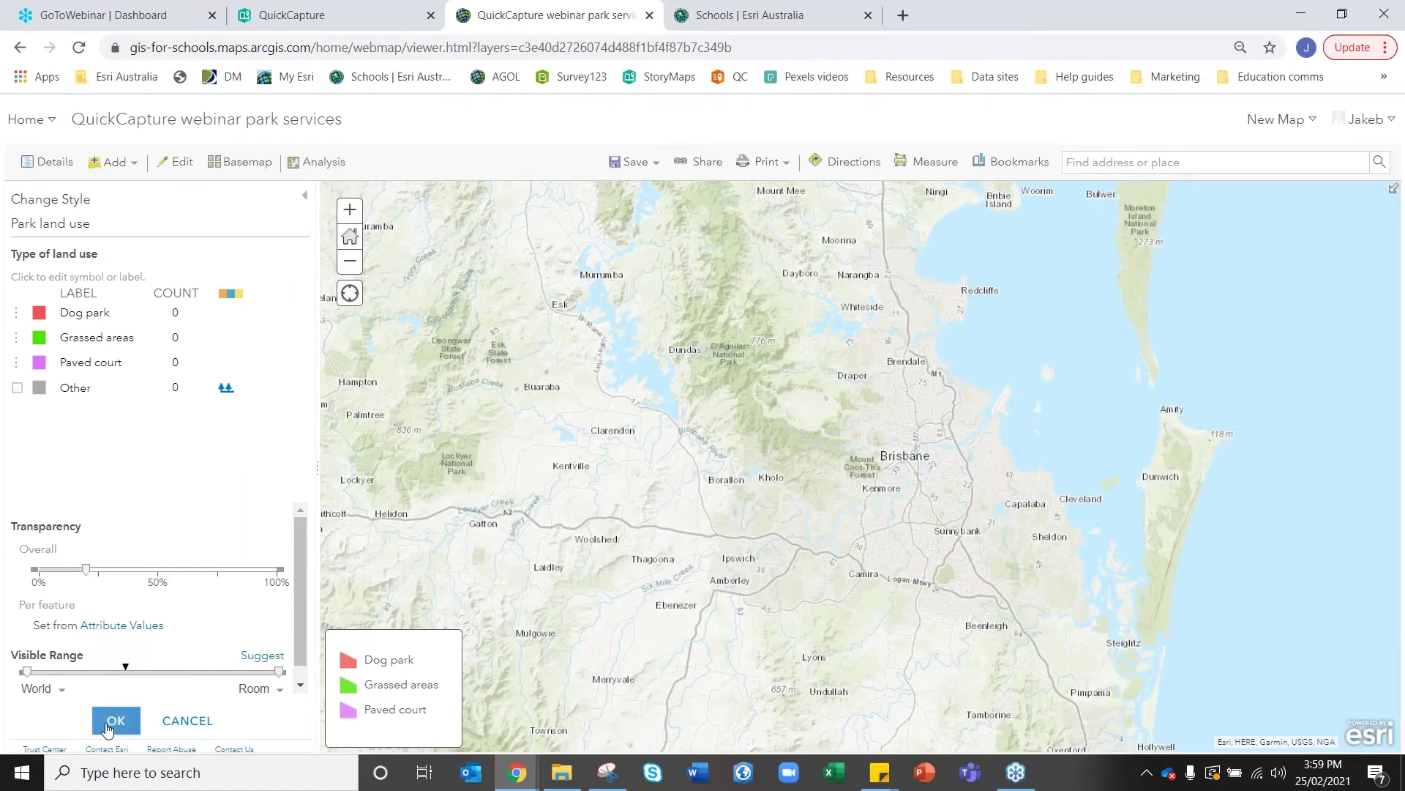
click(110, 720)
click(103, 717)
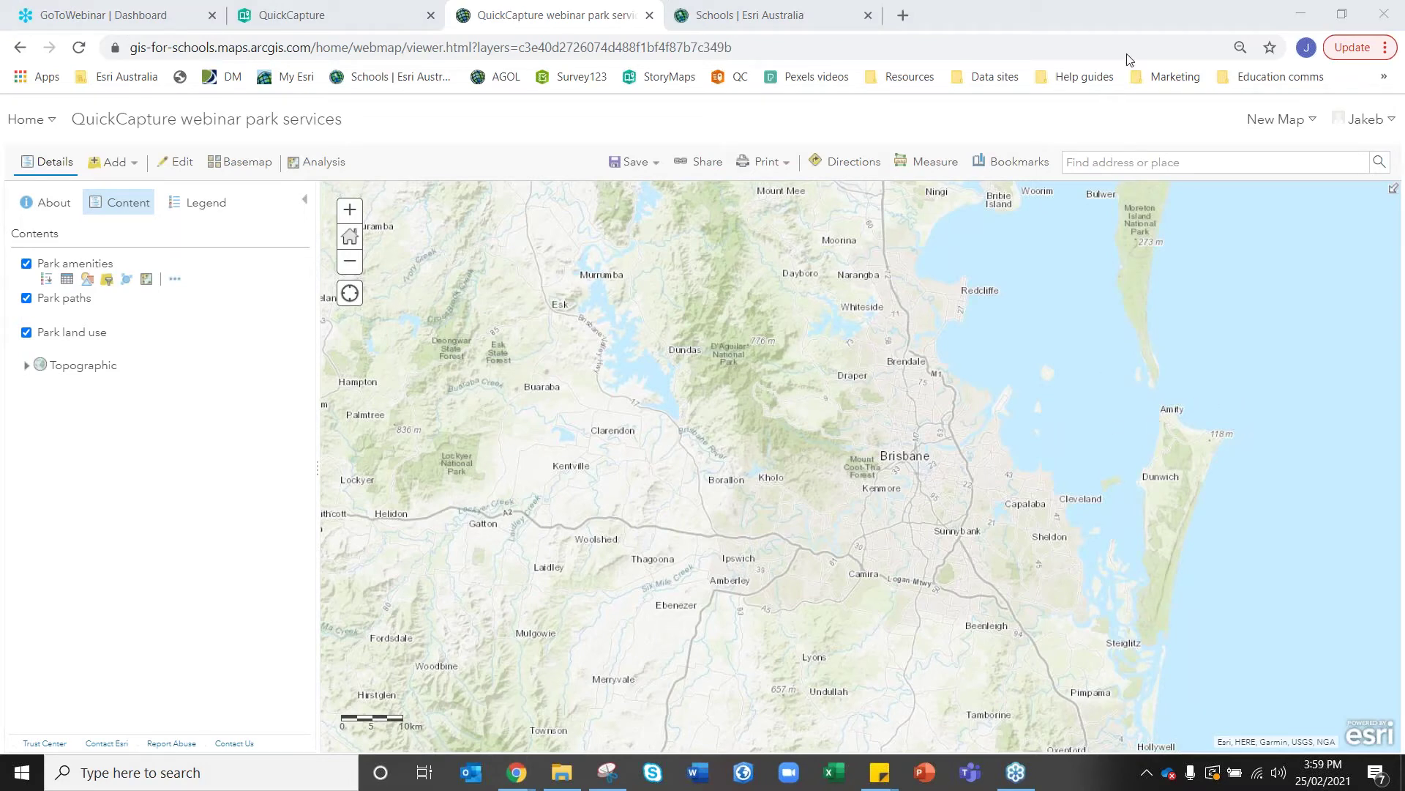
Review the map legend and the editing templates of the amenities, paths and land use layers.
mouse_move(289, 302)
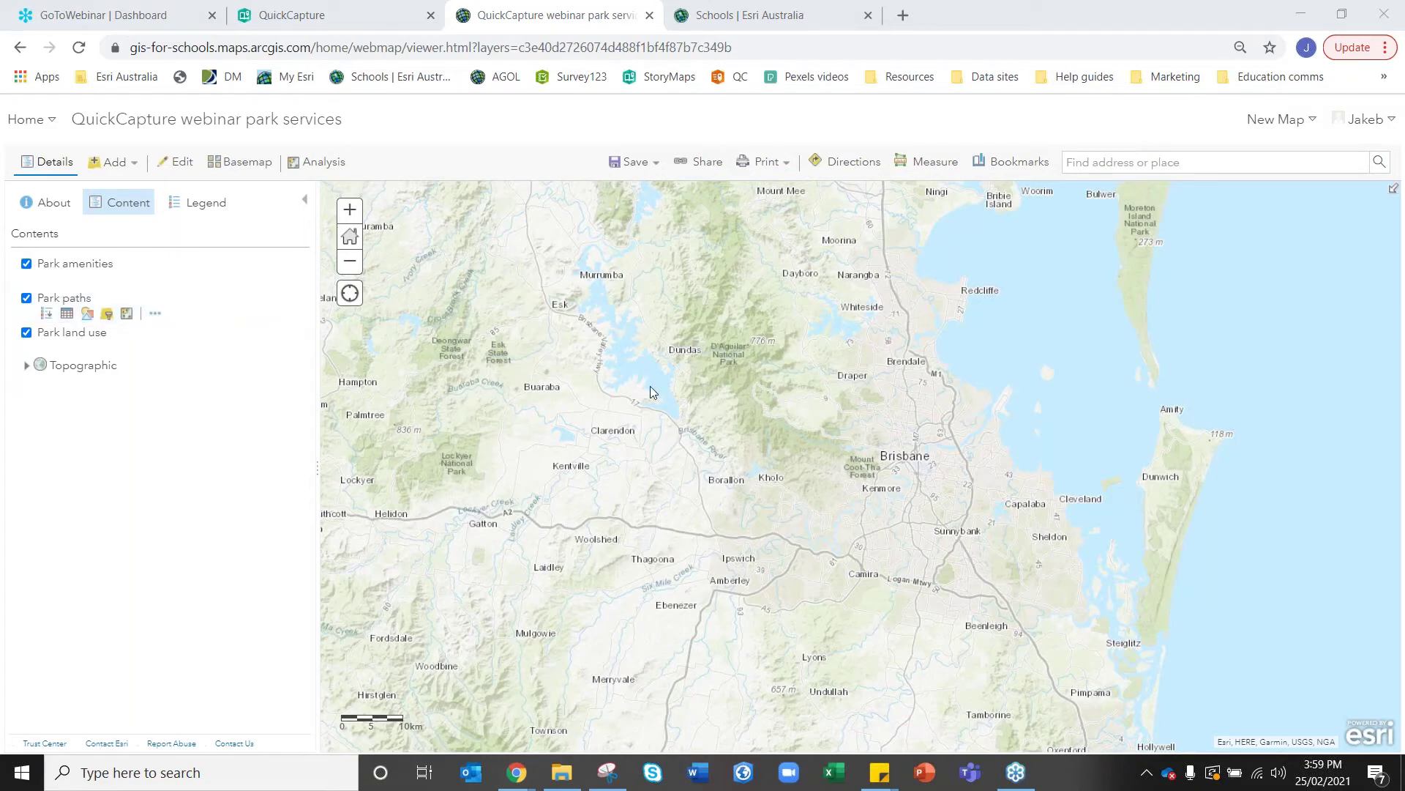
click(201, 210)
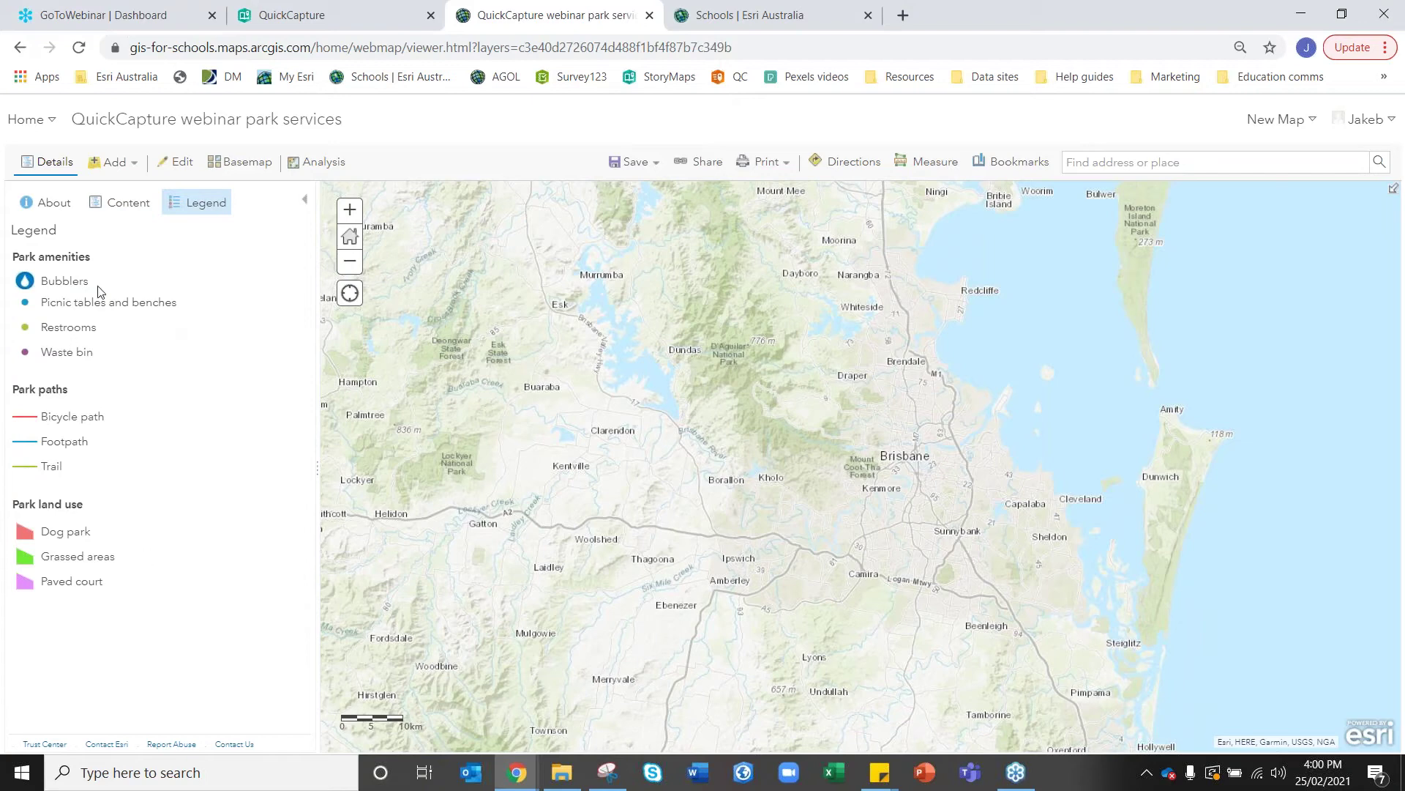
click(124, 211)
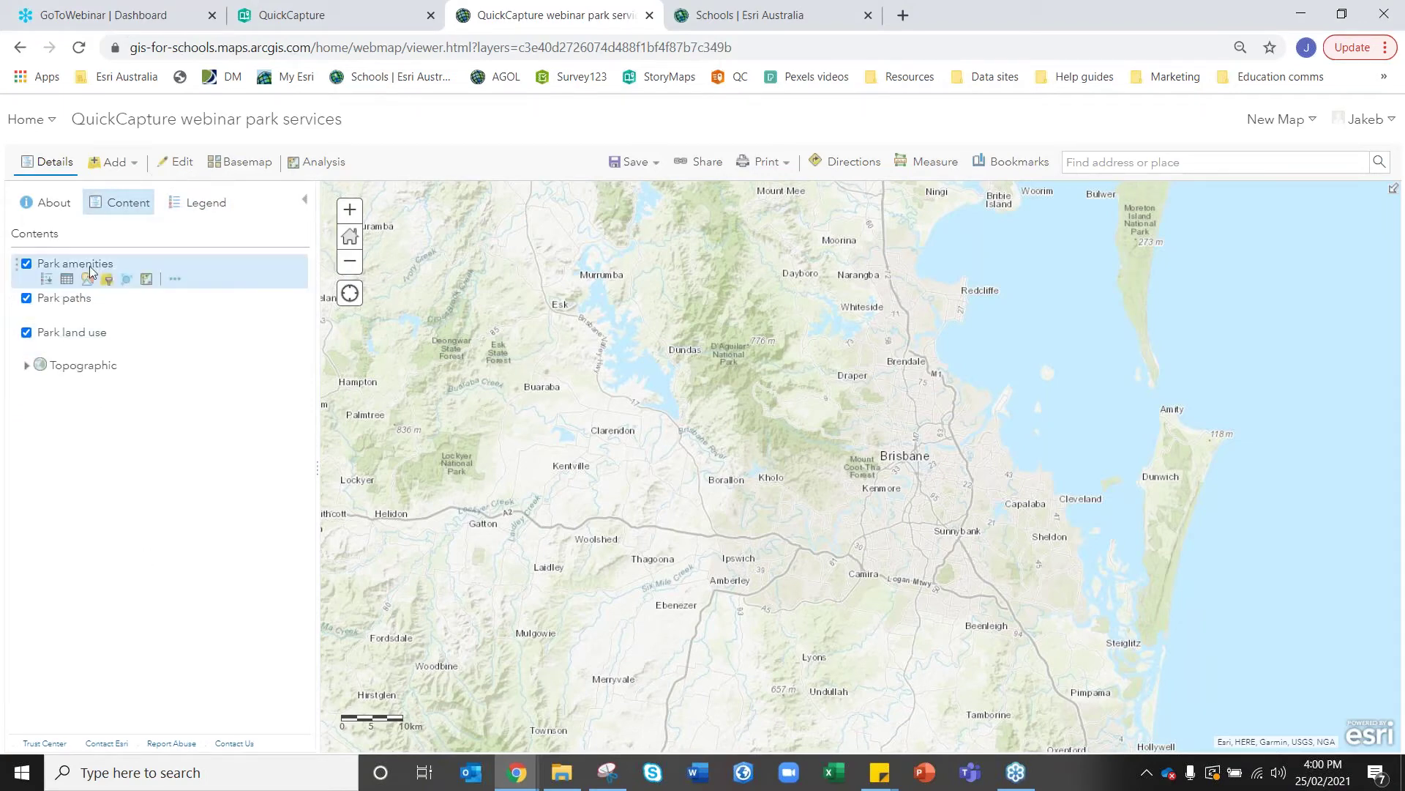
click(178, 163)
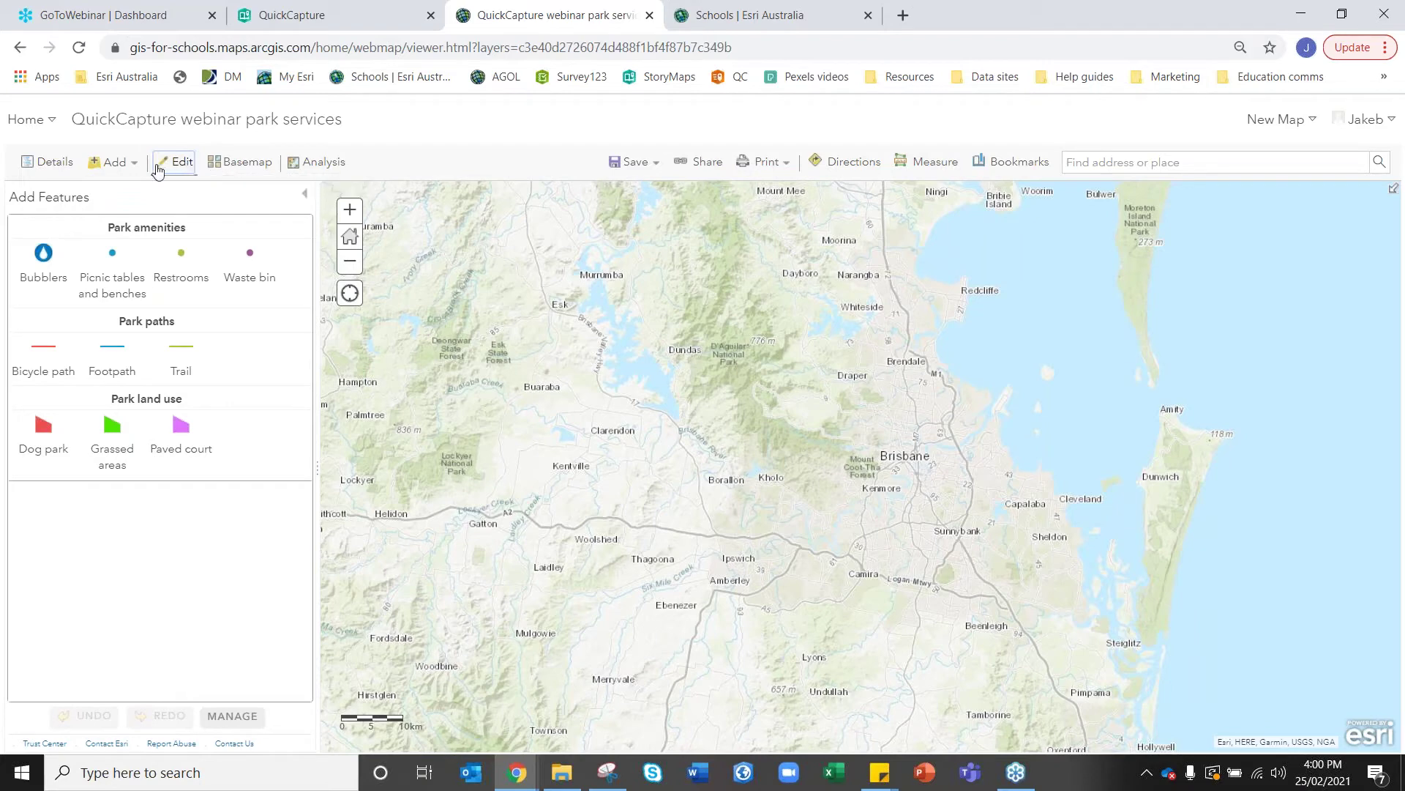
Hide the Park amenities, Park paths and Park land use layers in the map contents, and show them again.
click(58, 167)
click(27, 263)
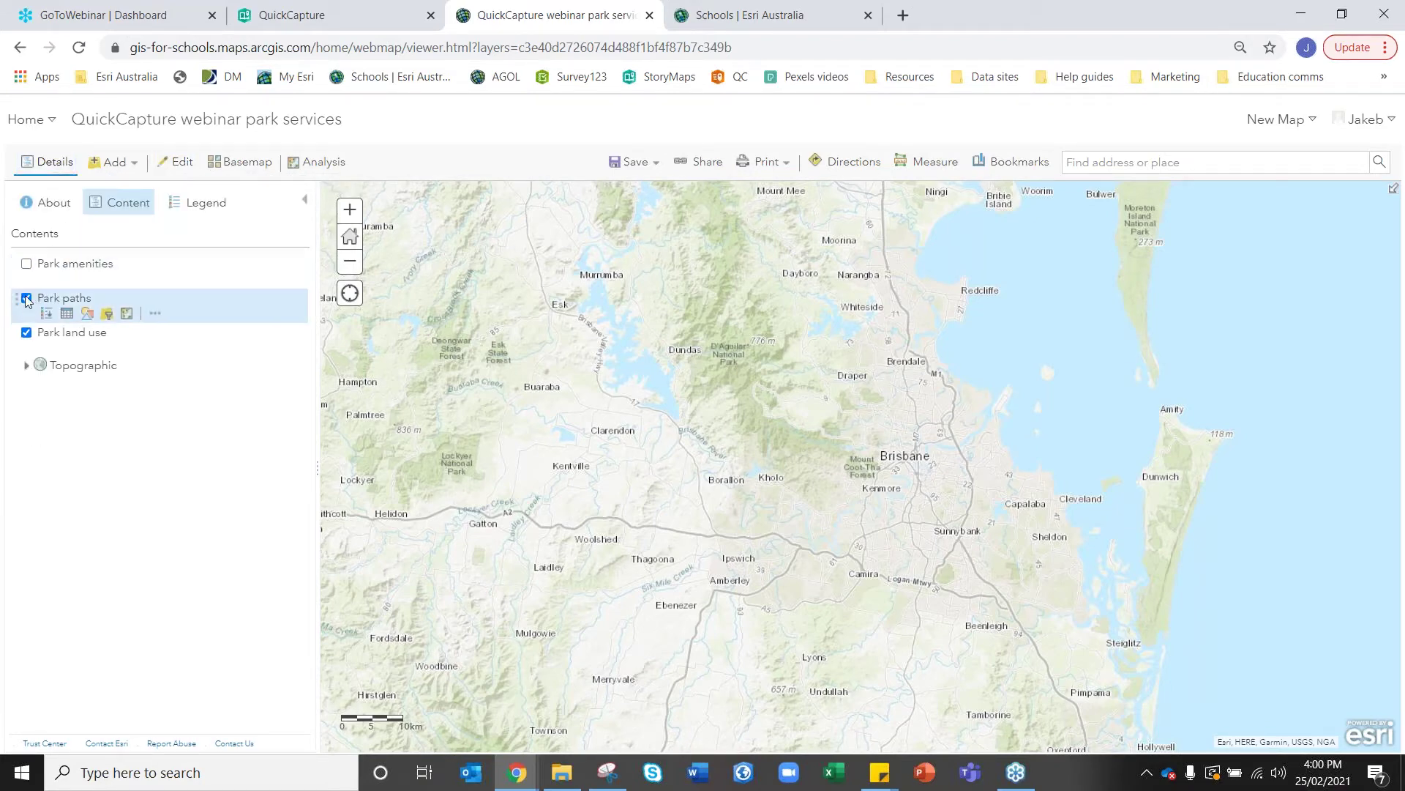
click(27, 298)
click(26, 332)
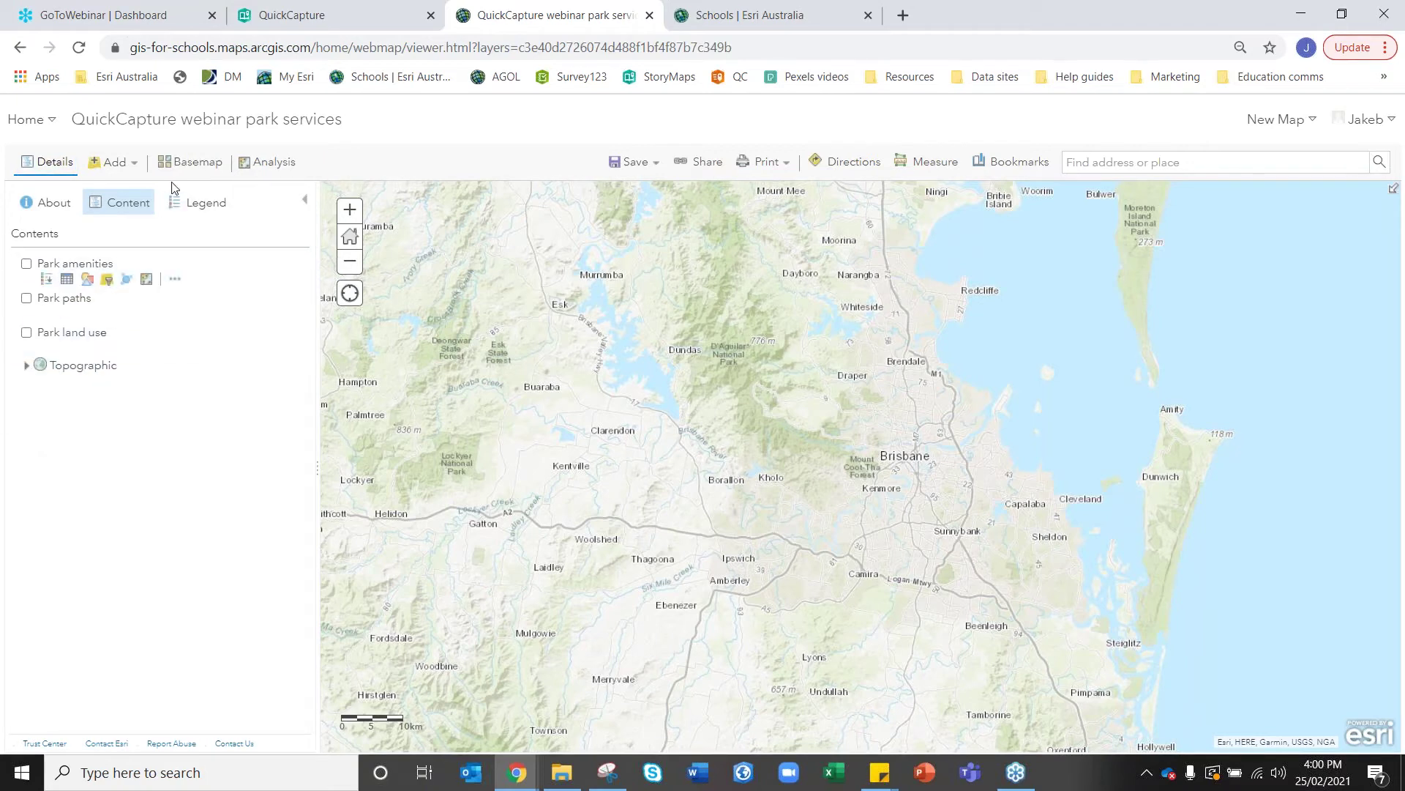
click(26, 332)
click(27, 298)
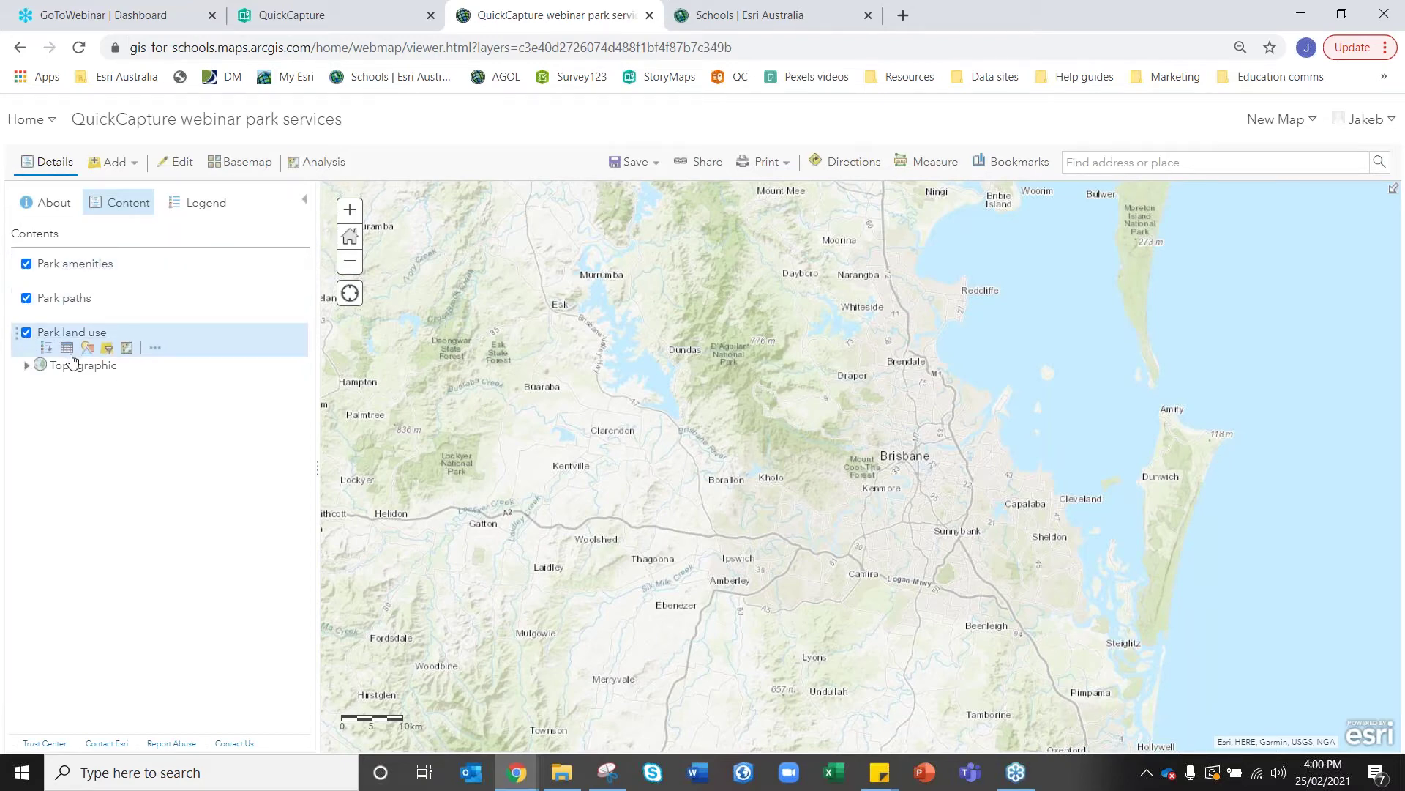
Save the new-feature templates for the Park amenities, Park paths and Park land use layers in turn.
click(174, 170)
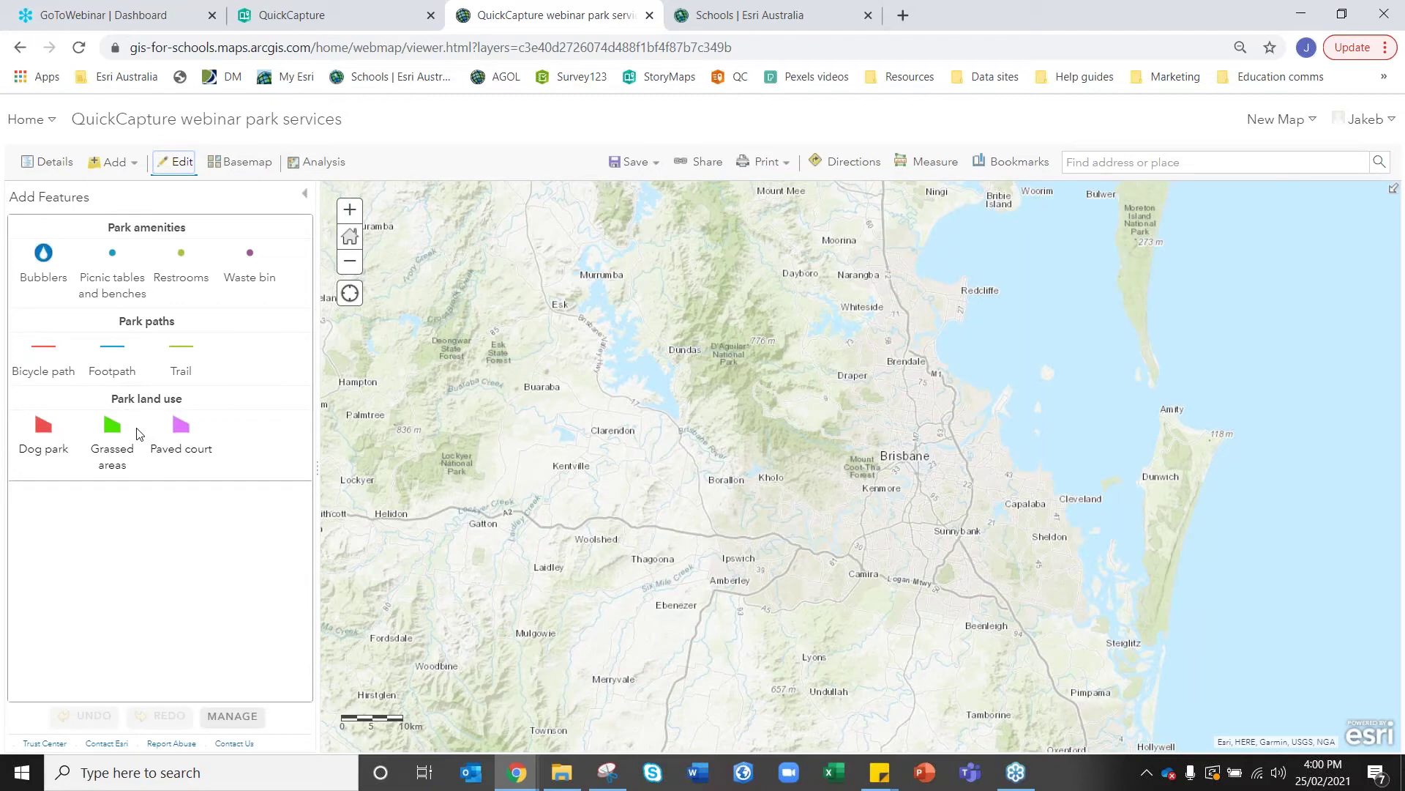
click(232, 718)
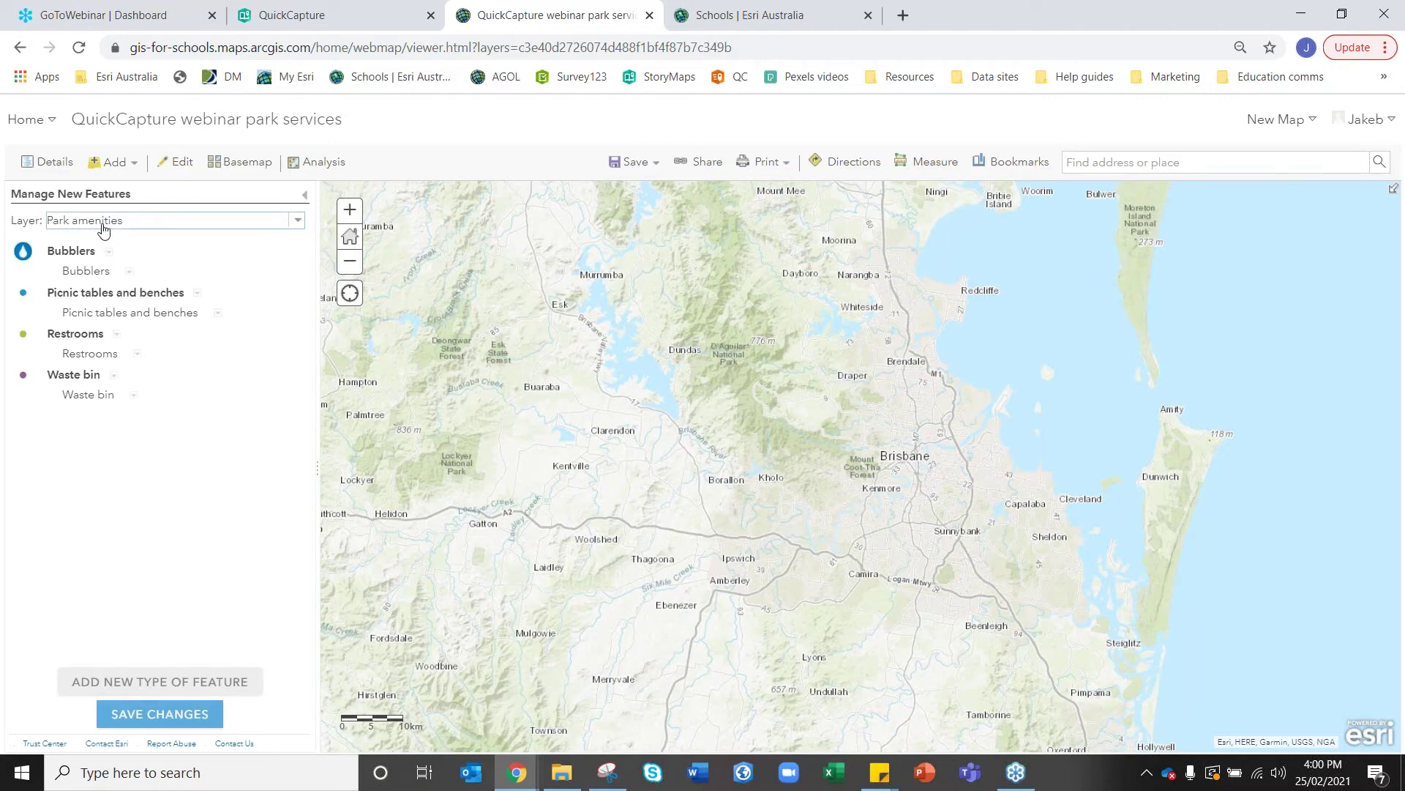
click(121, 714)
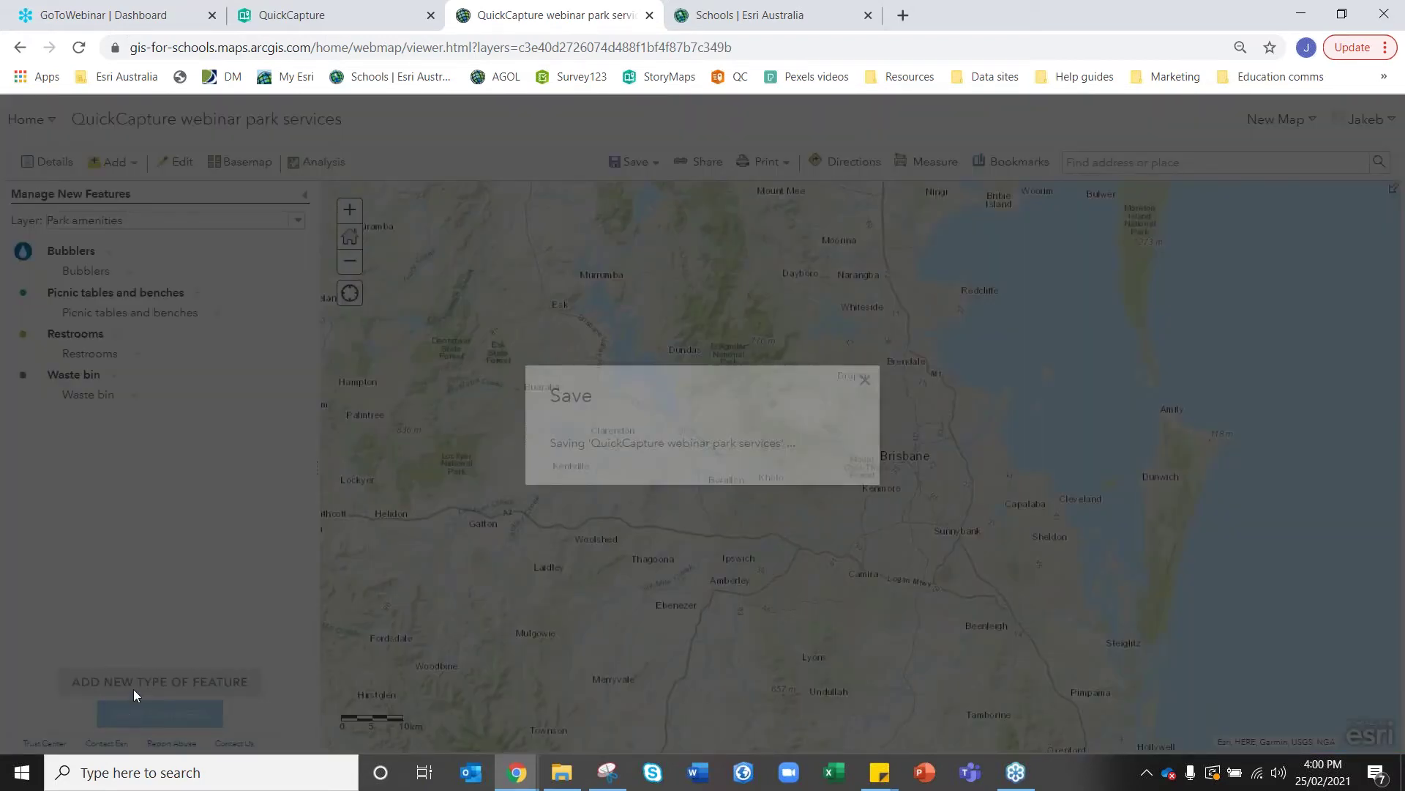
click(204, 220)
click(178, 258)
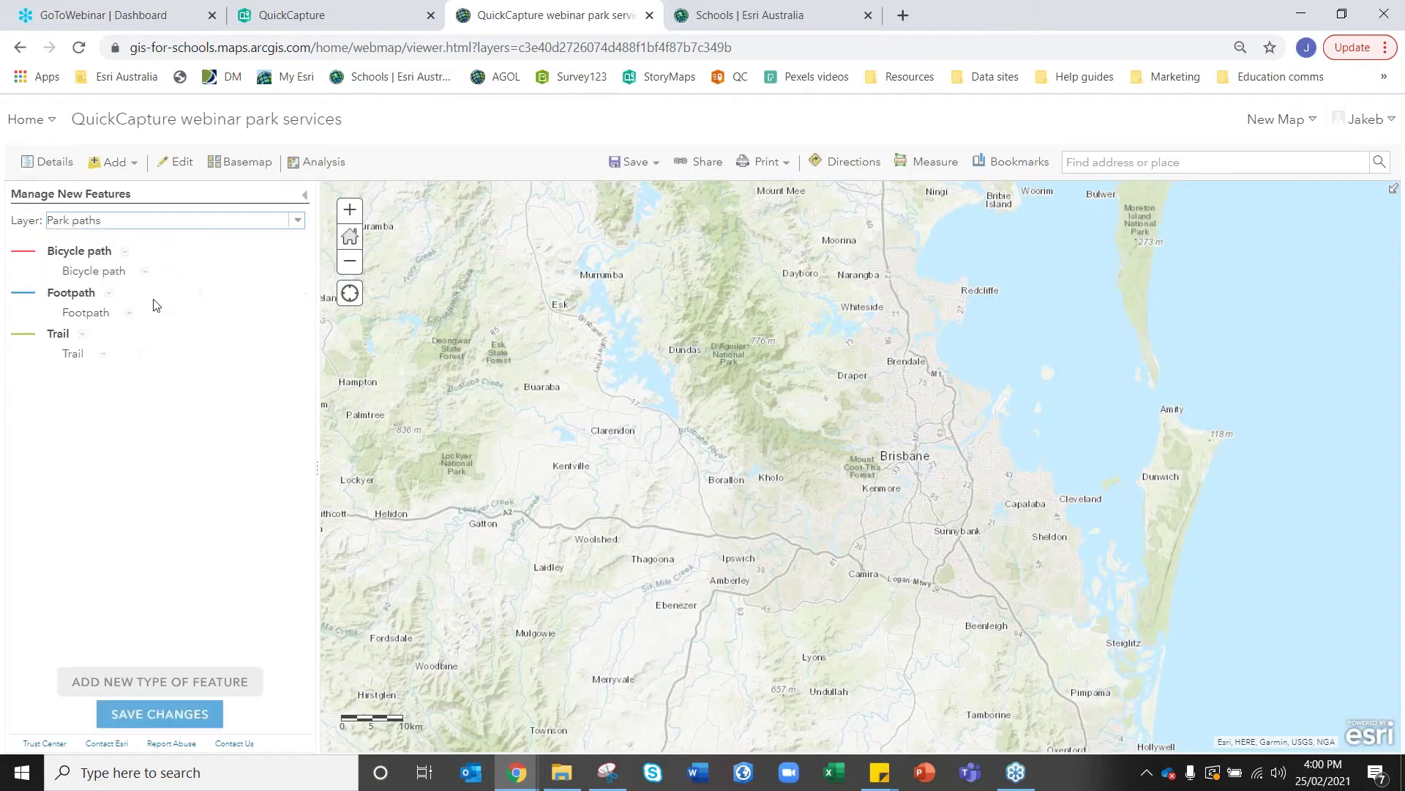
click(125, 711)
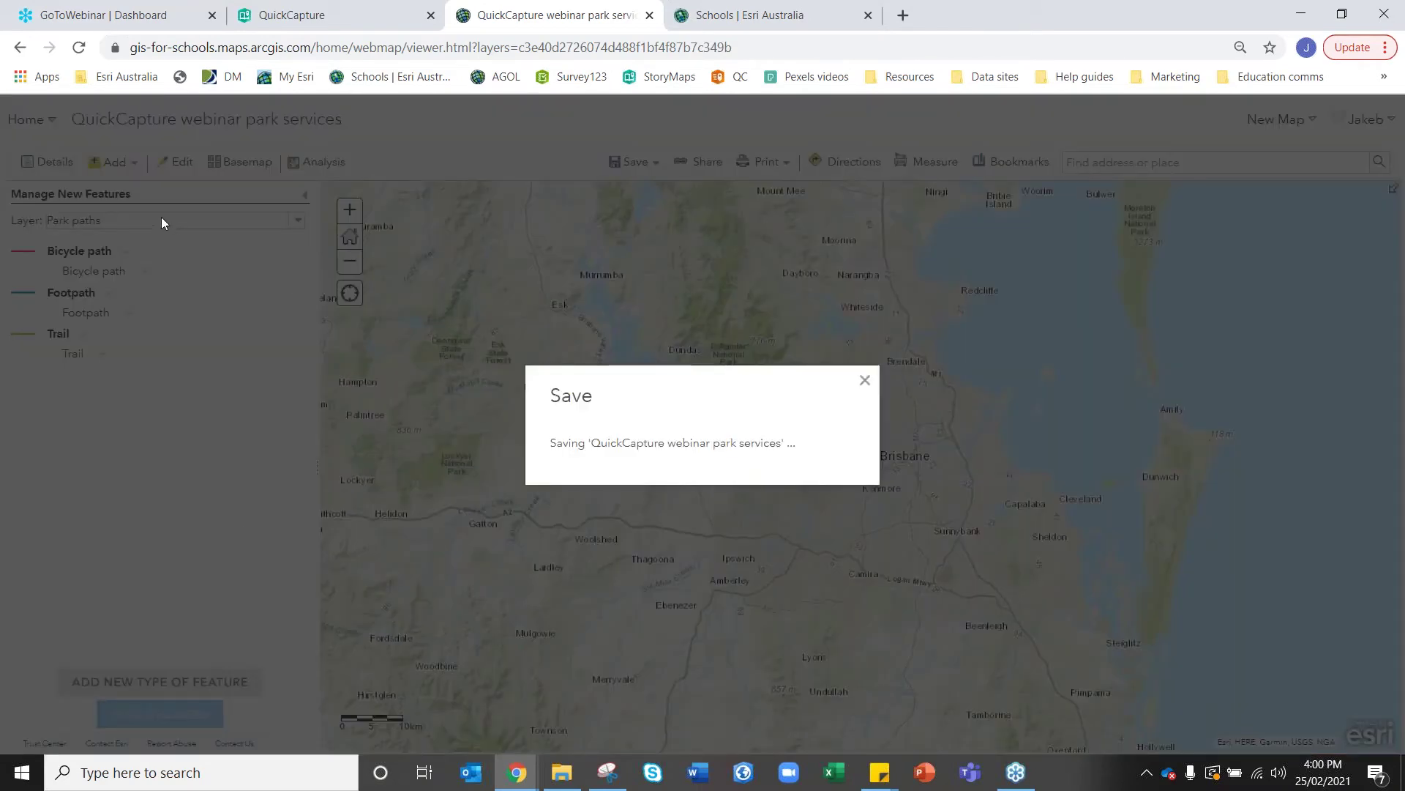
click(160, 218)
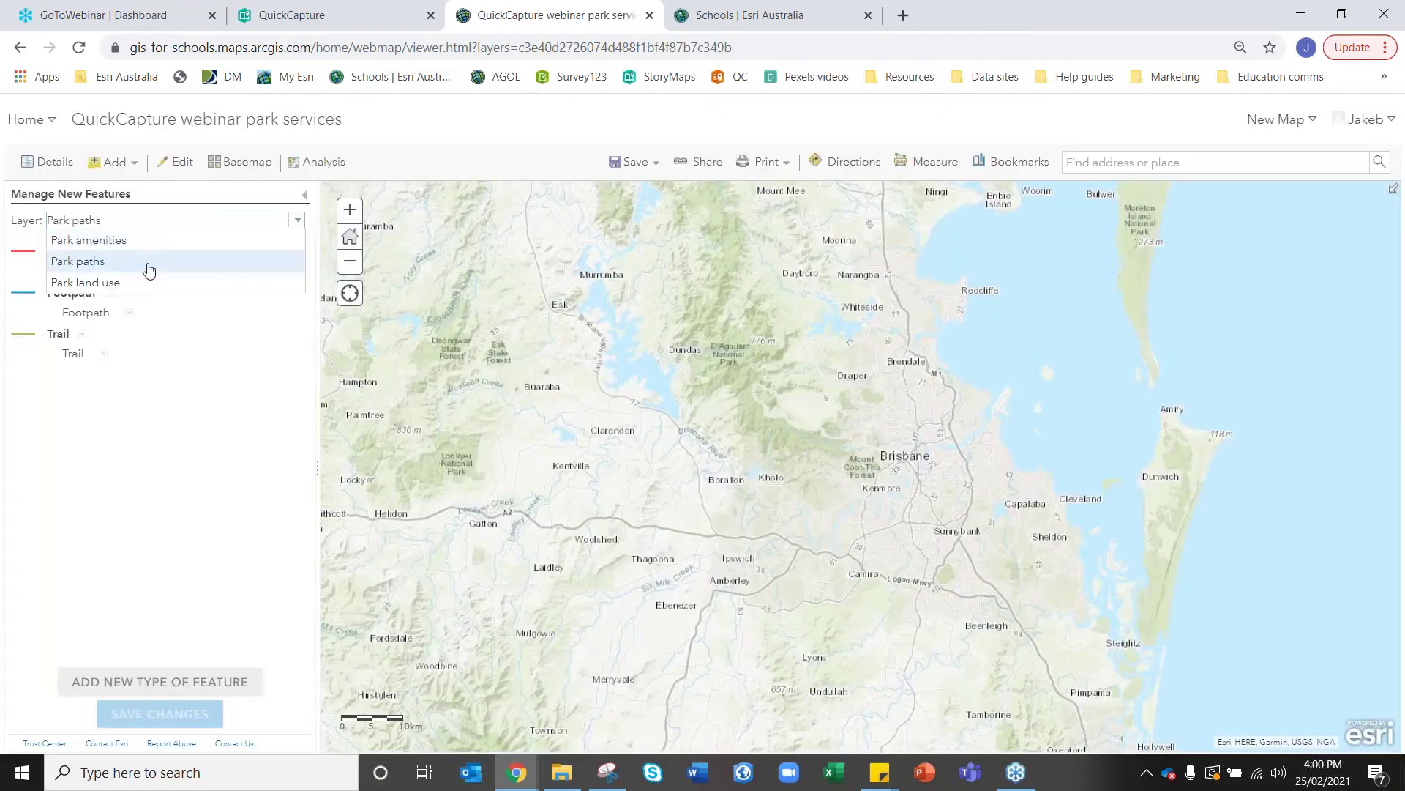
click(147, 278)
click(144, 713)
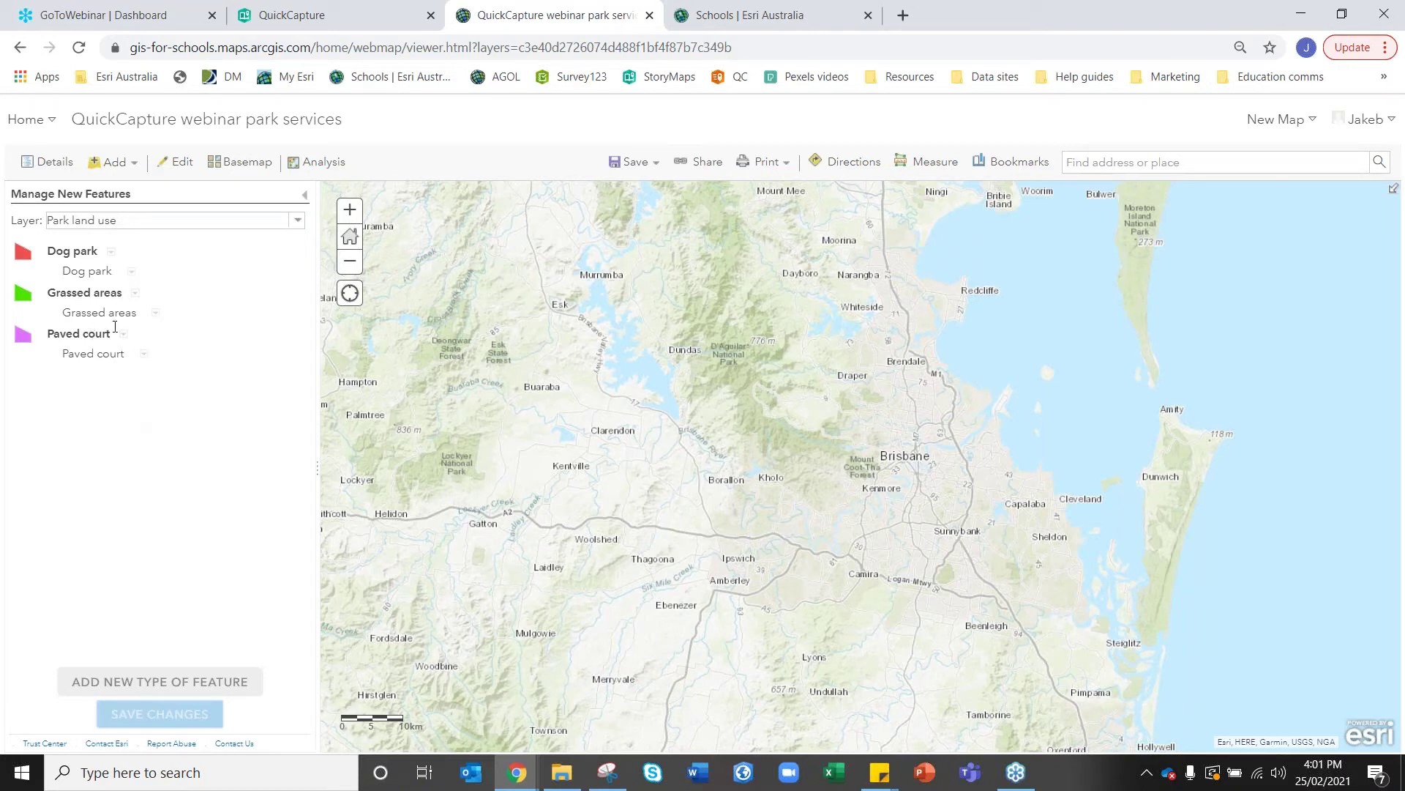
Save the map with the title Public park amenities and the tag data collection.
click(635, 164)
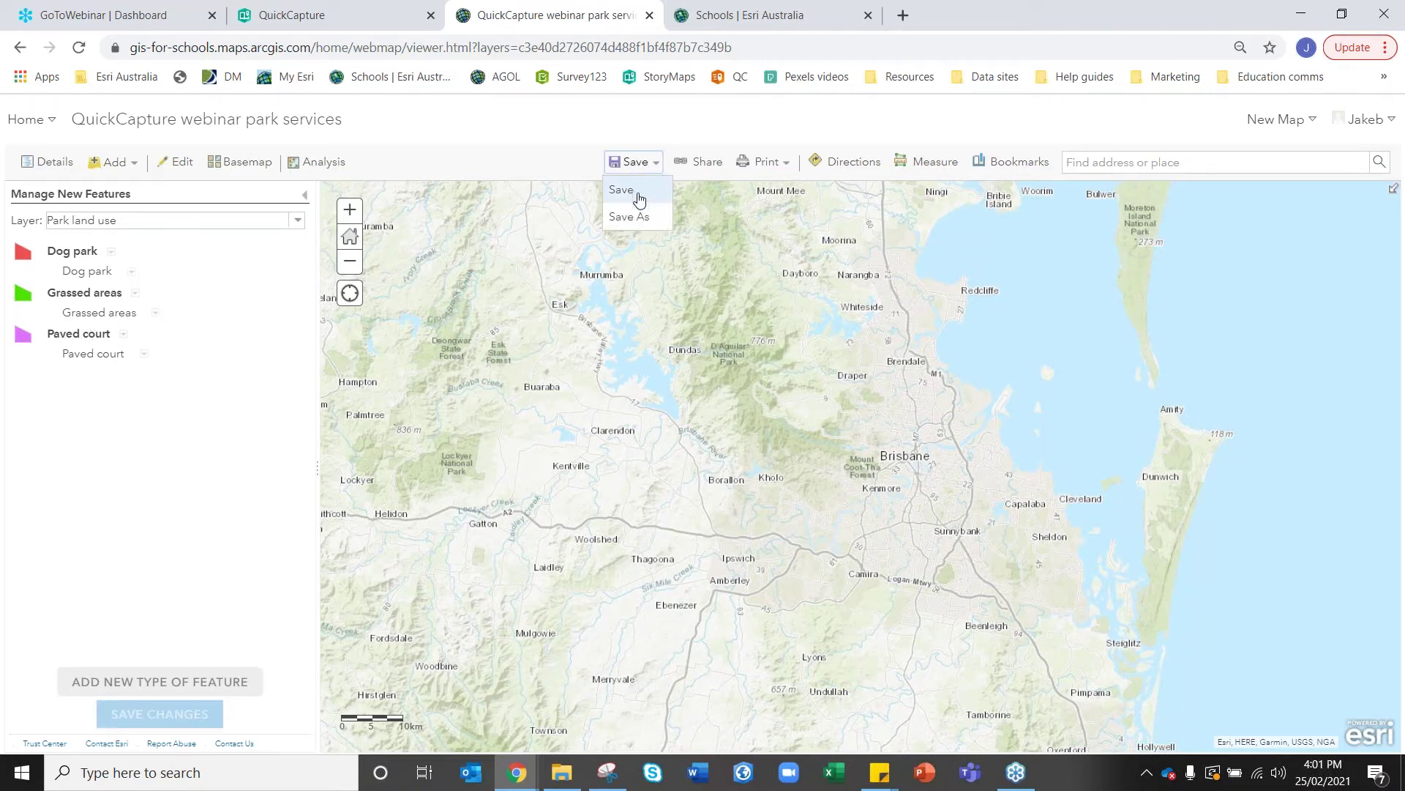
click(637, 194)
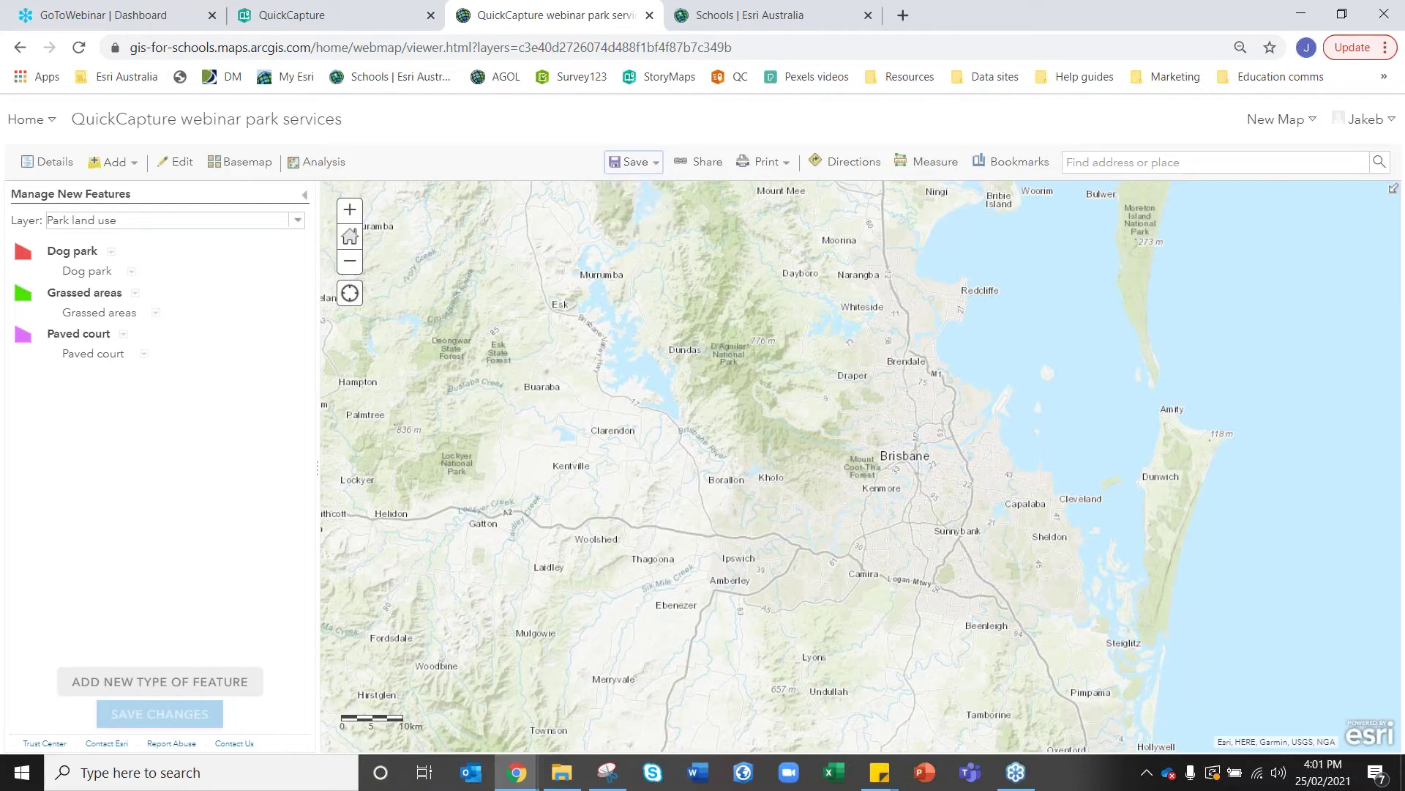
click(684, 392)
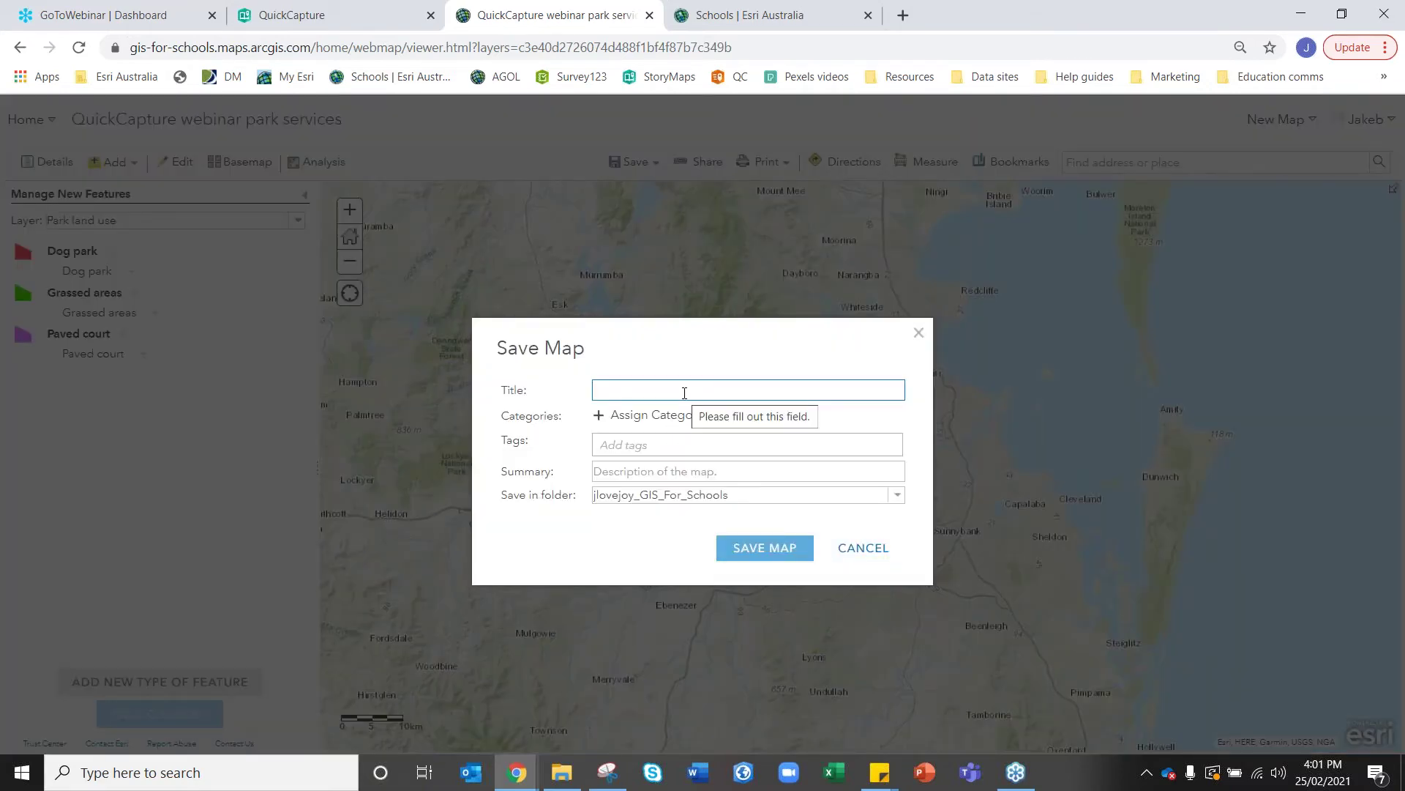
text(Park)
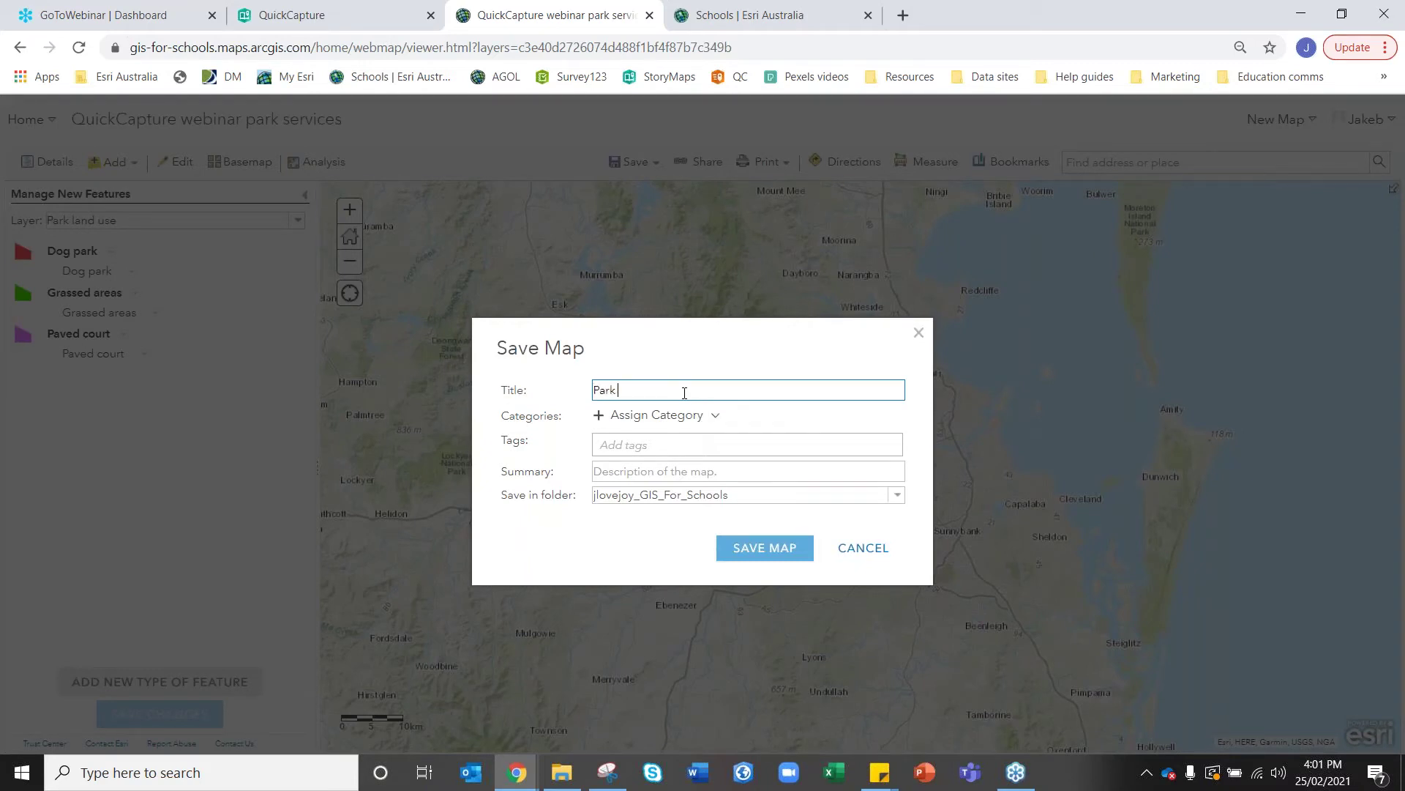
key(BackSpace)
key(BackSpace)
key(BackSpace)
text(ublic park amenities)
key(Tab)
key(Tab)
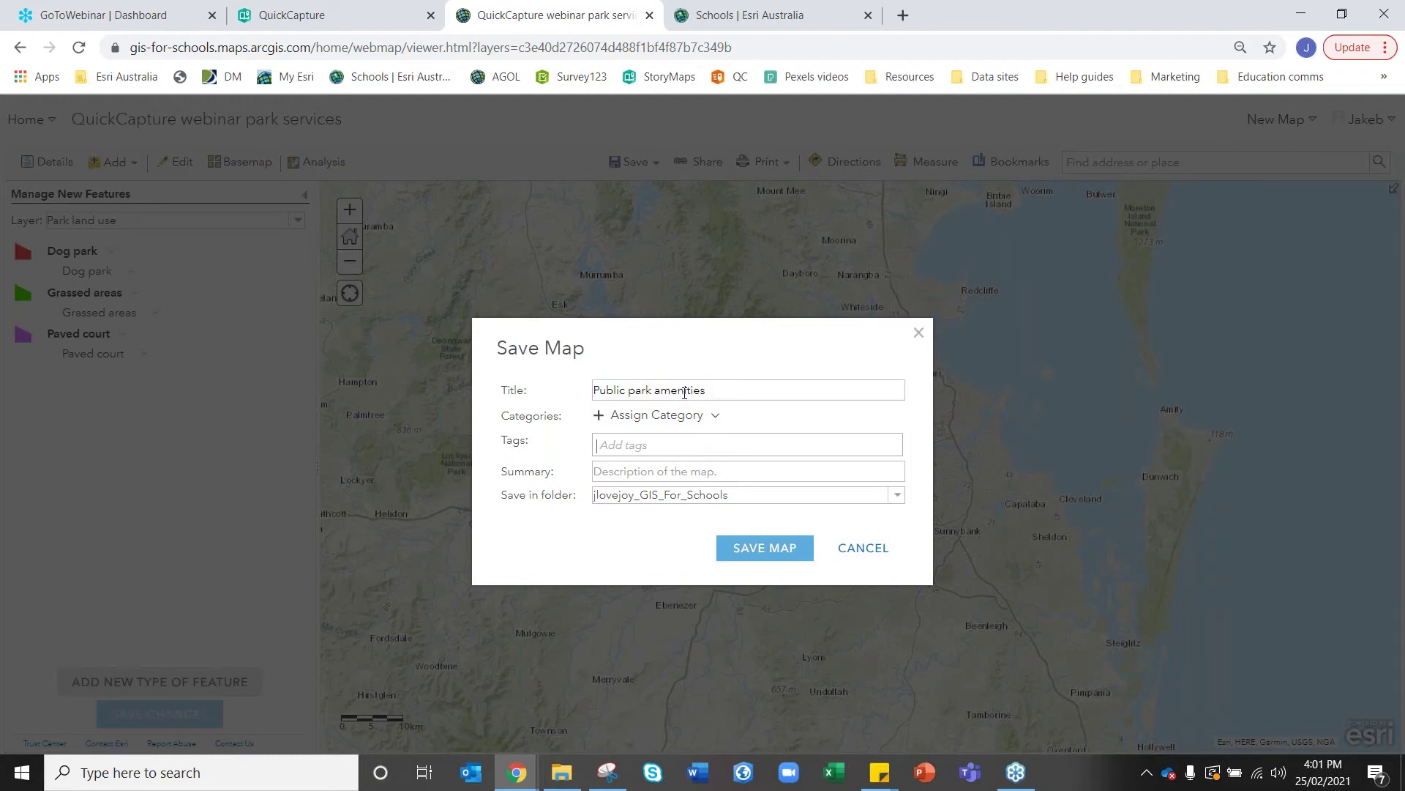
text(data collection)
key(Return)
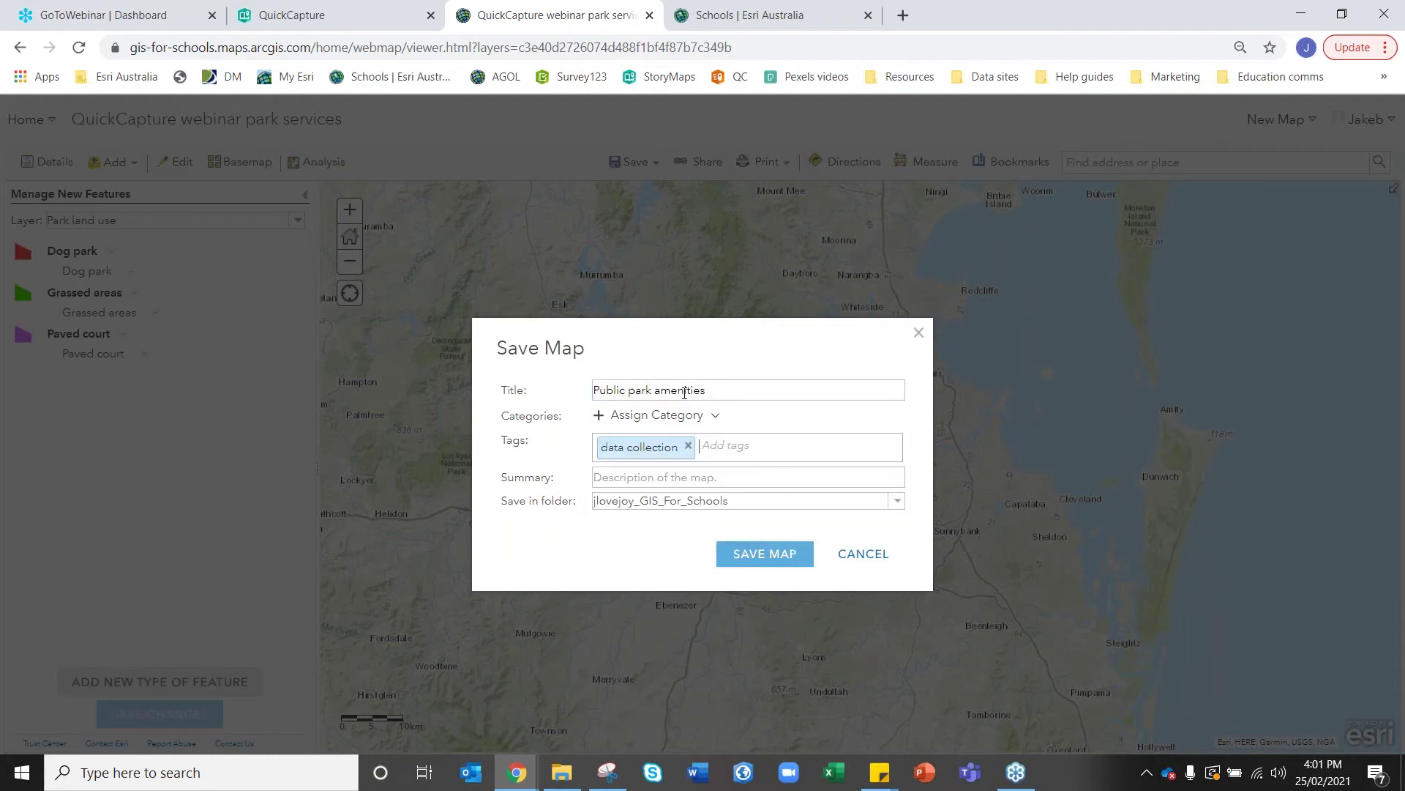
click(761, 556)
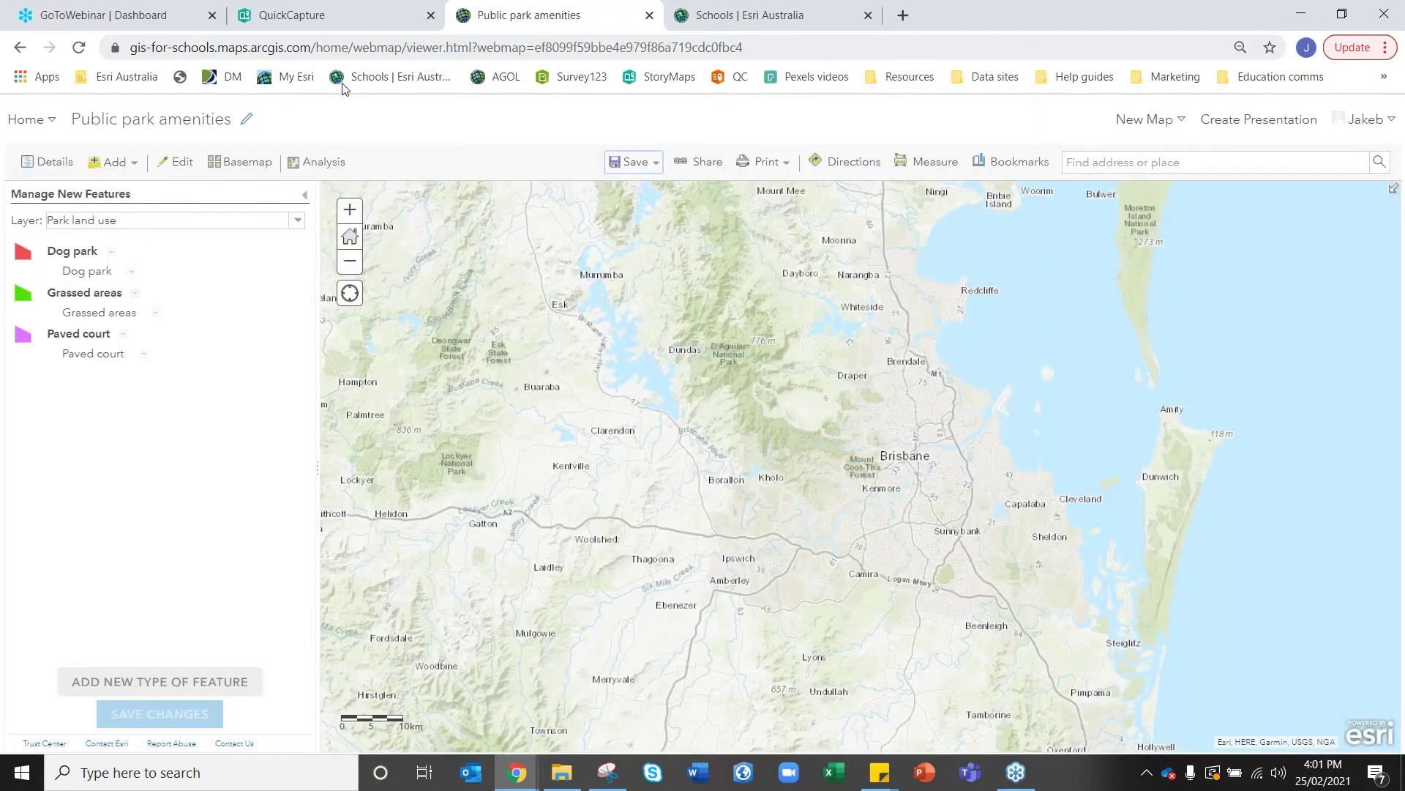
click(53, 128)
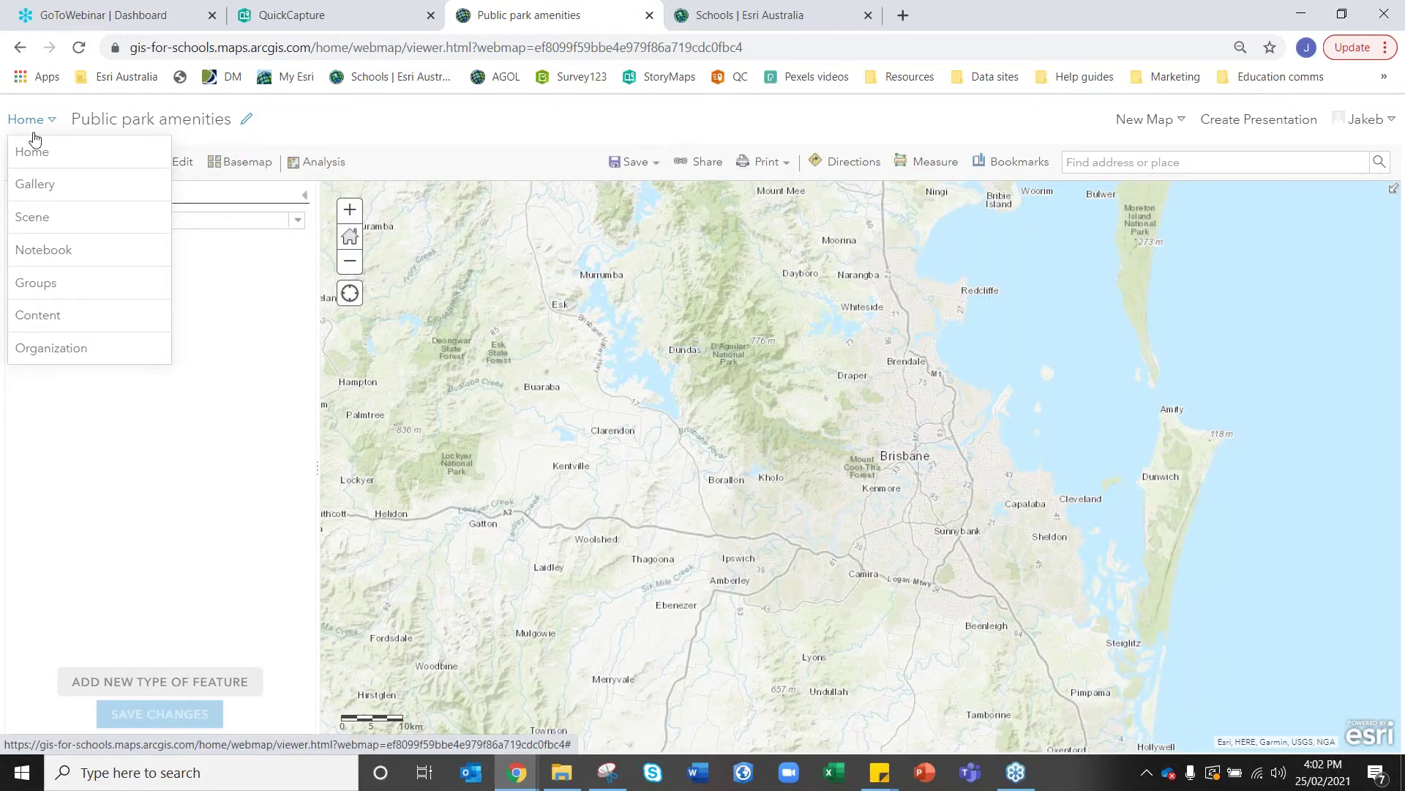
click(220, 311)
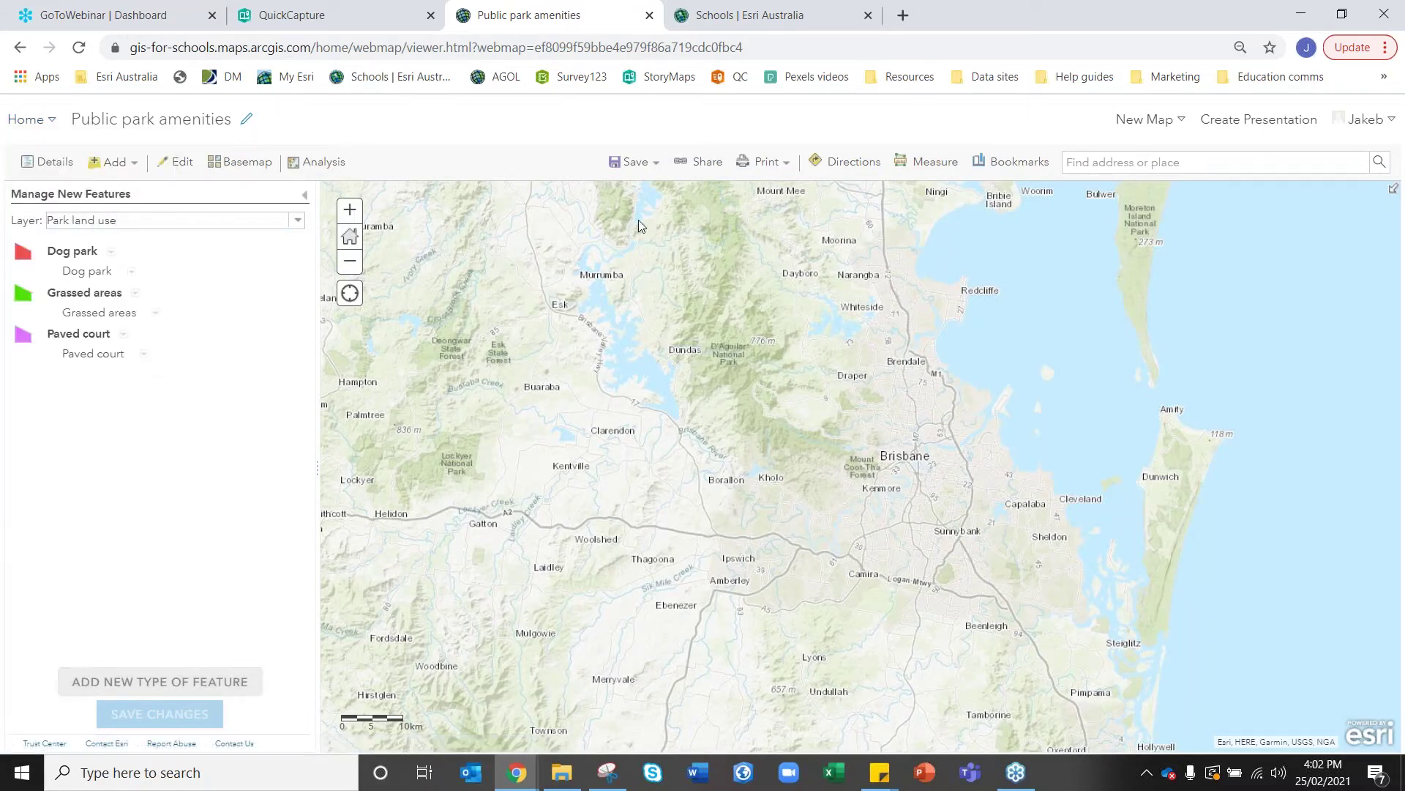
Go to the organization's home page and open QuickCapture from the list of available apps.
click(22, 123)
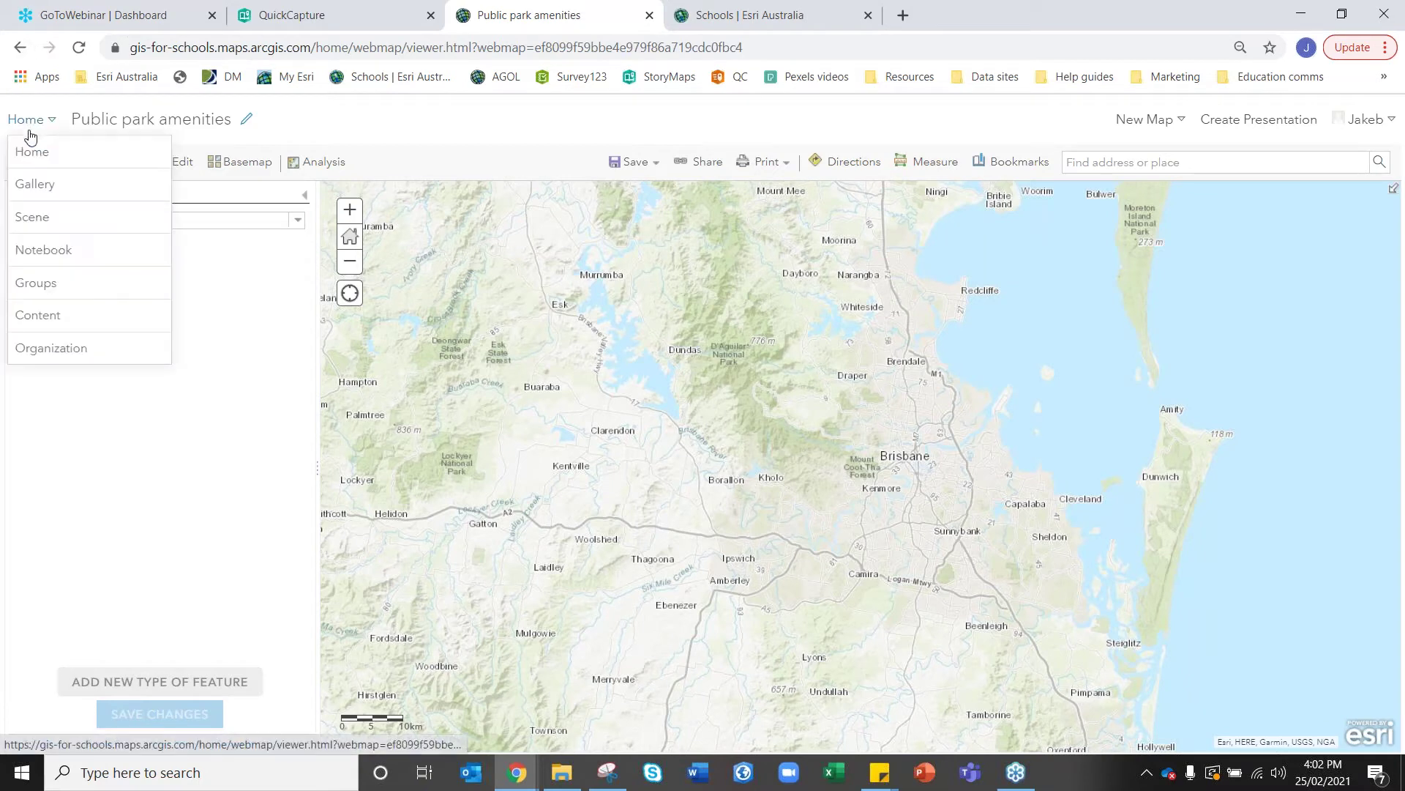
click(72, 156)
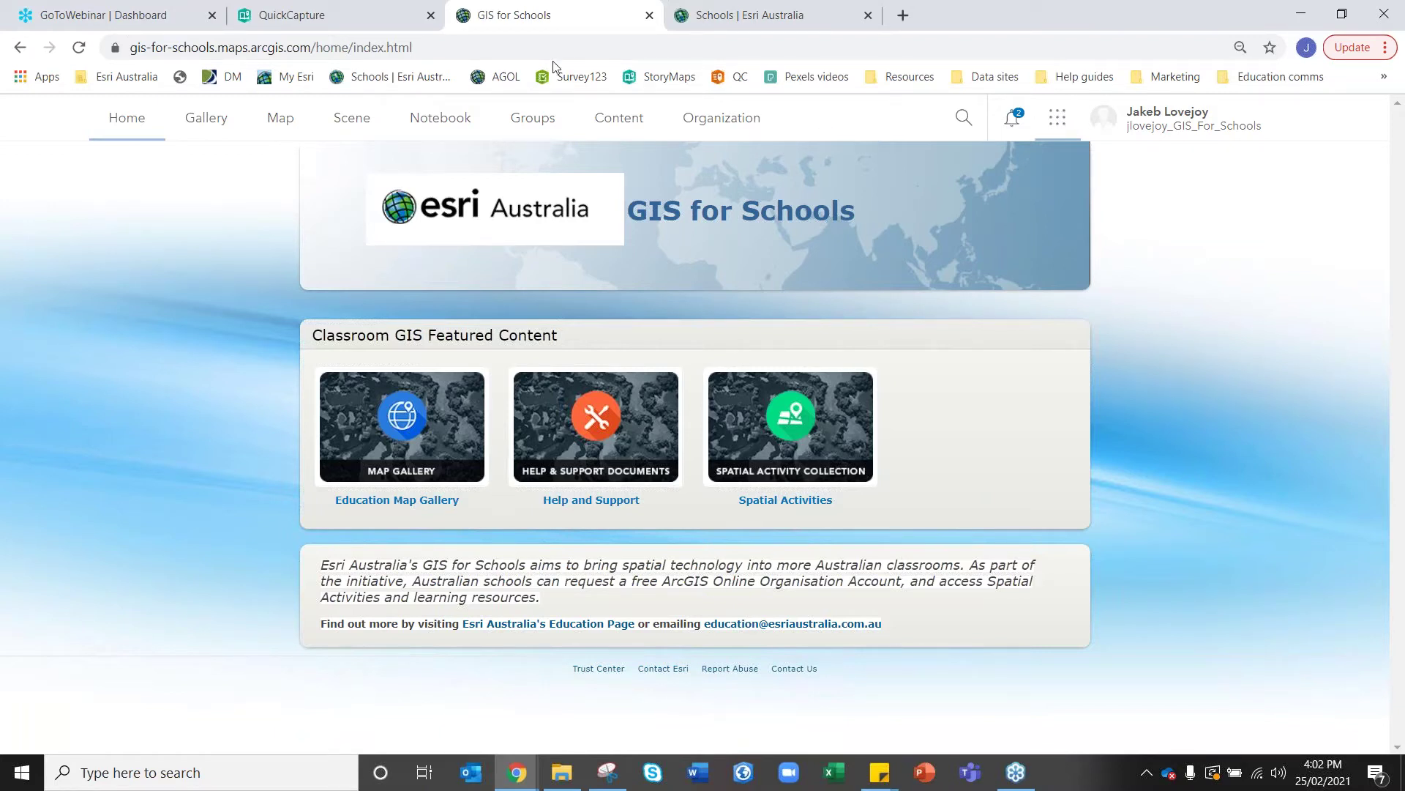
click(1059, 121)
scroll(1045, 471, down, 2)
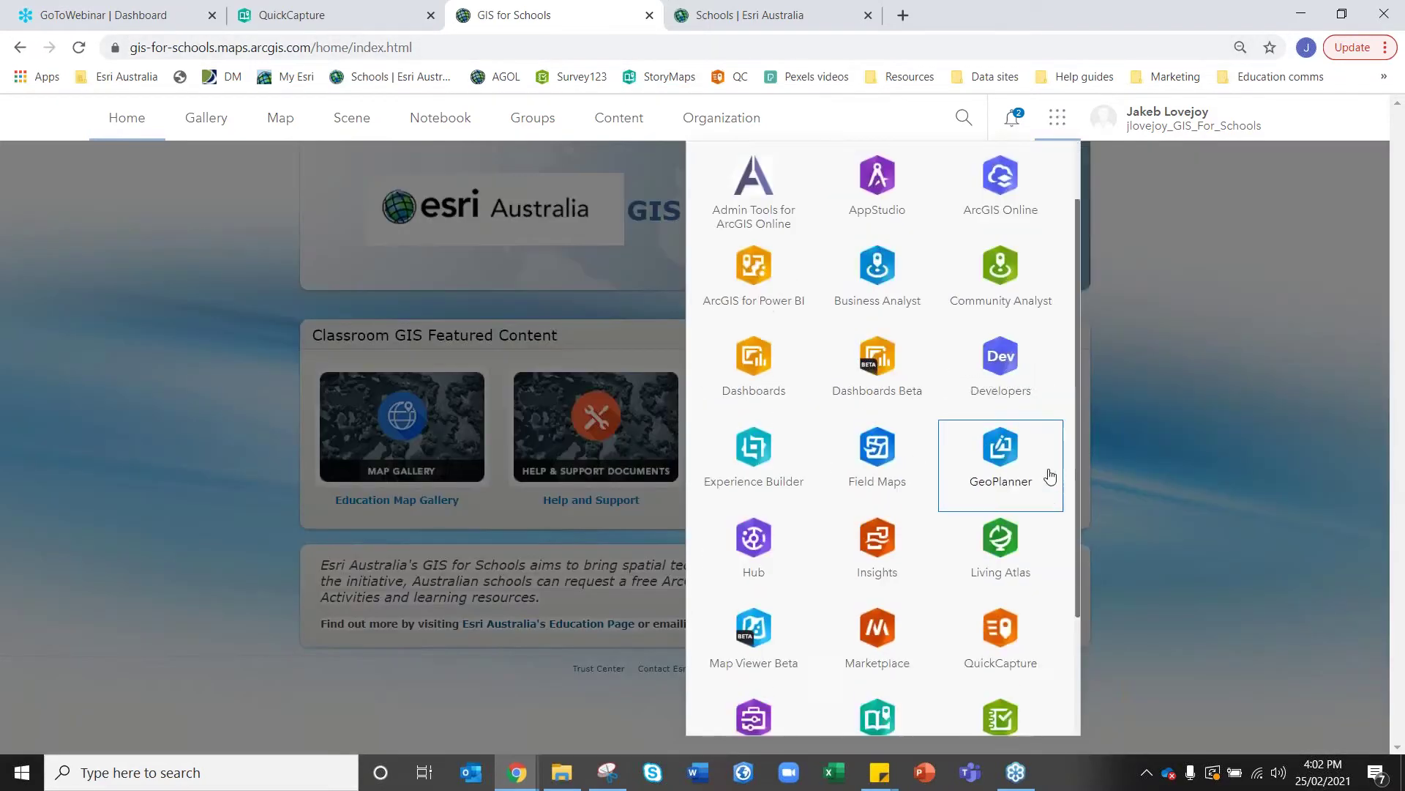
scroll(1049, 477, down, 1)
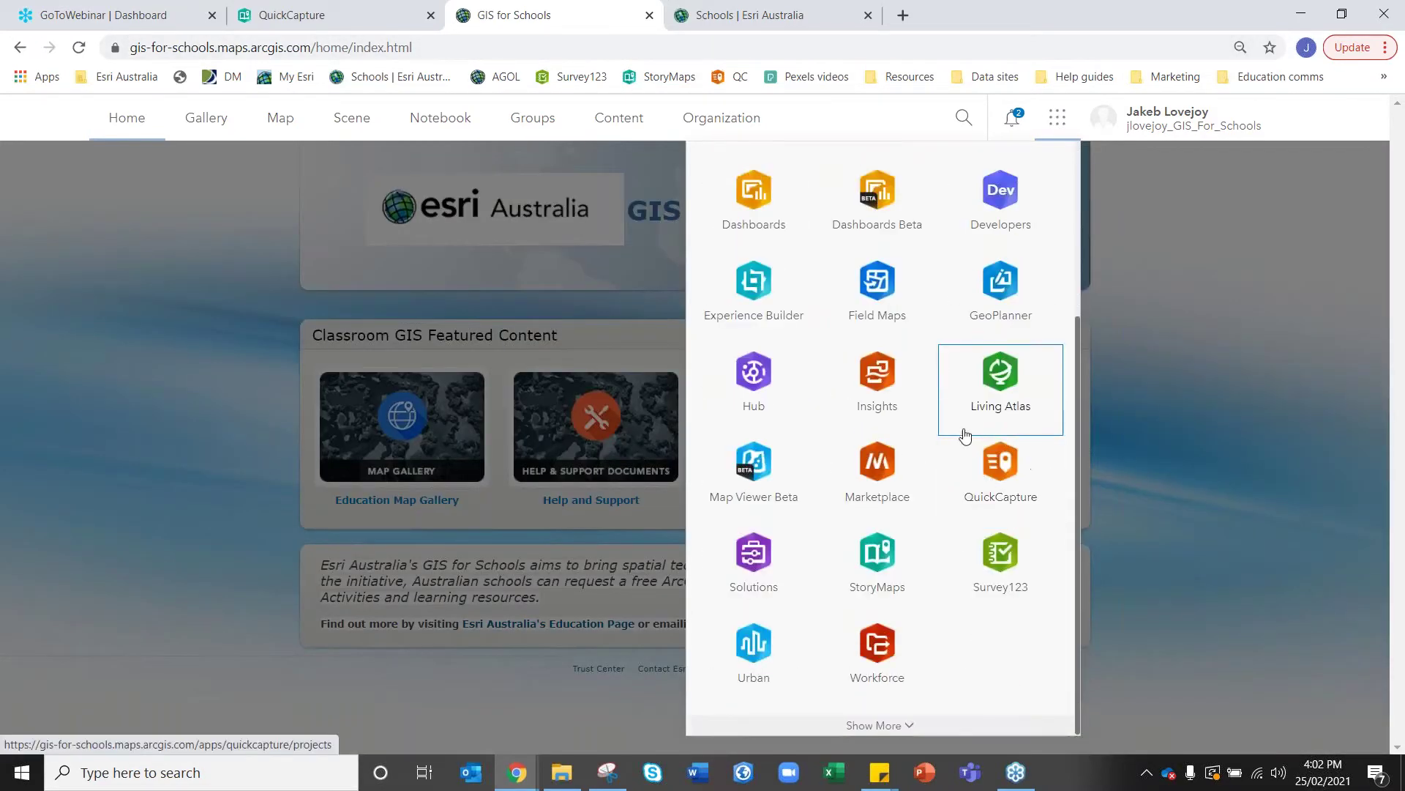
click(1045, 495)
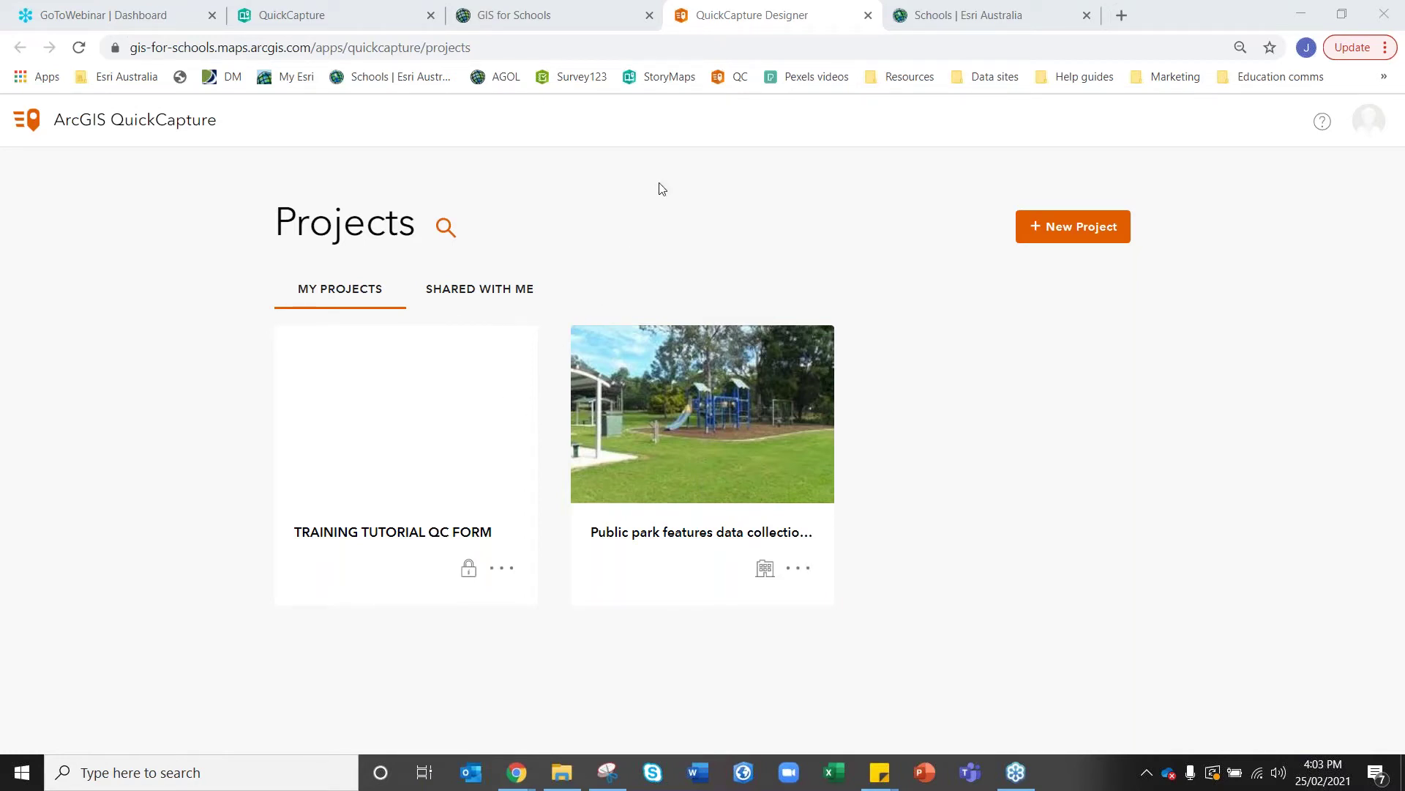
Reopen the Public park amenities map and inspect the properties of a new feature type for the Park amenities layer without adding one.
click(527, 15)
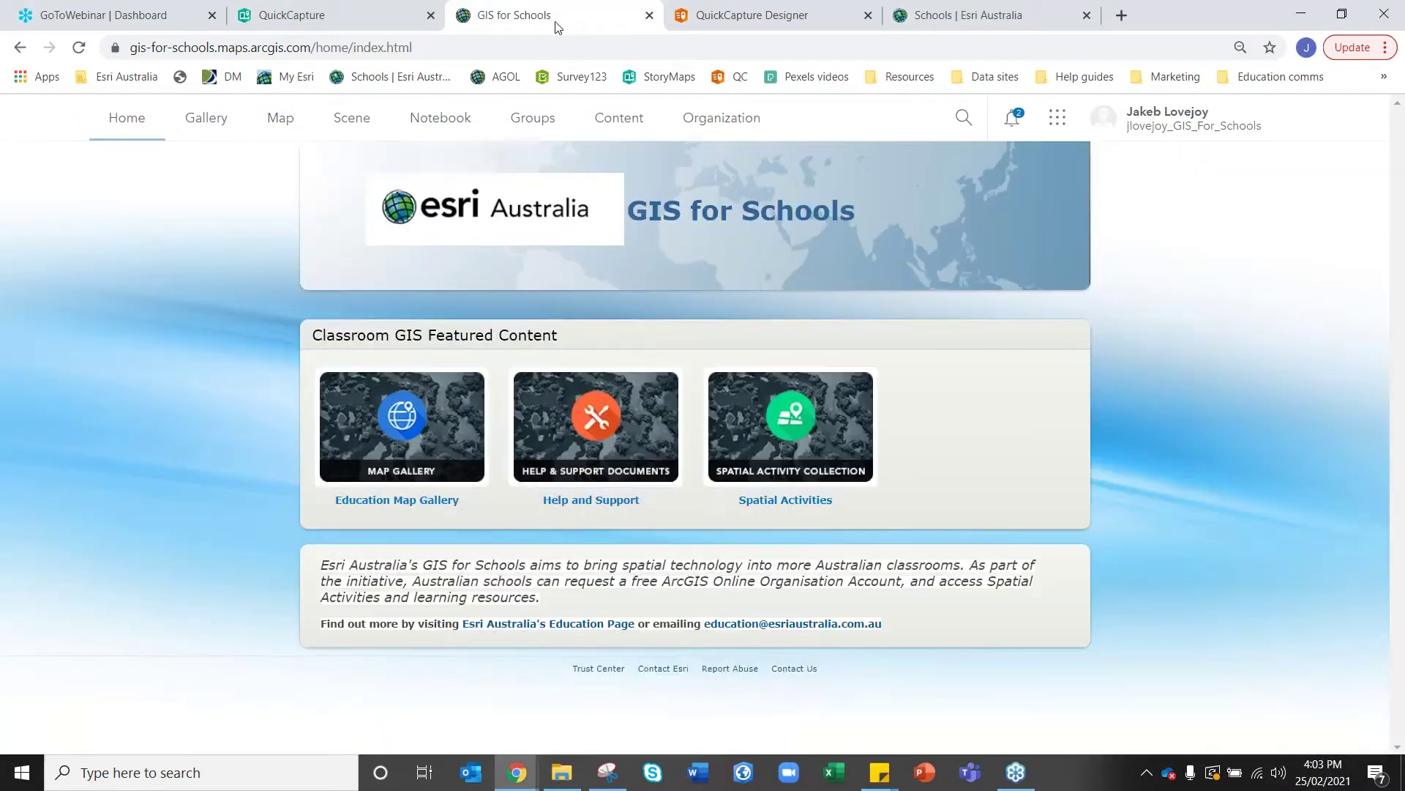
click(281, 126)
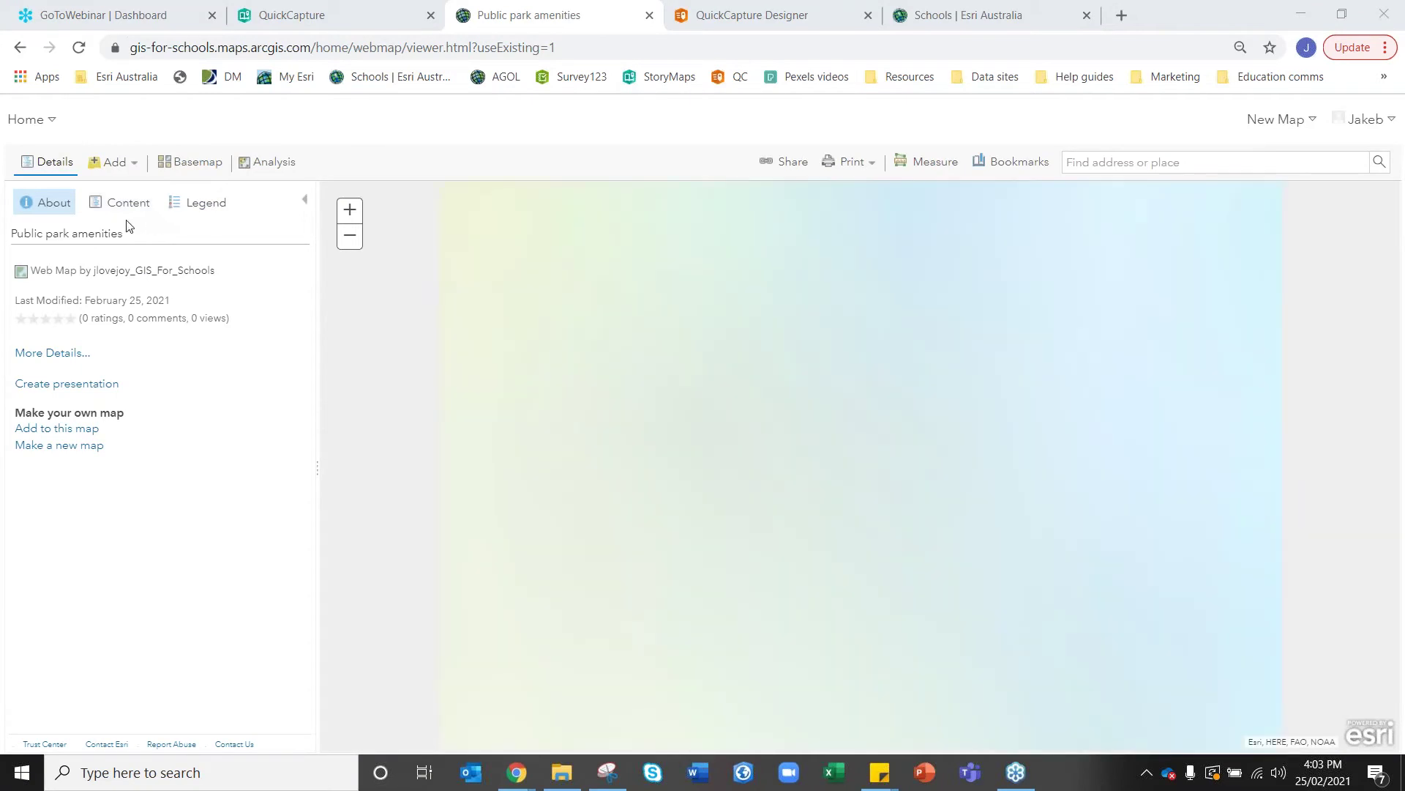
click(105, 204)
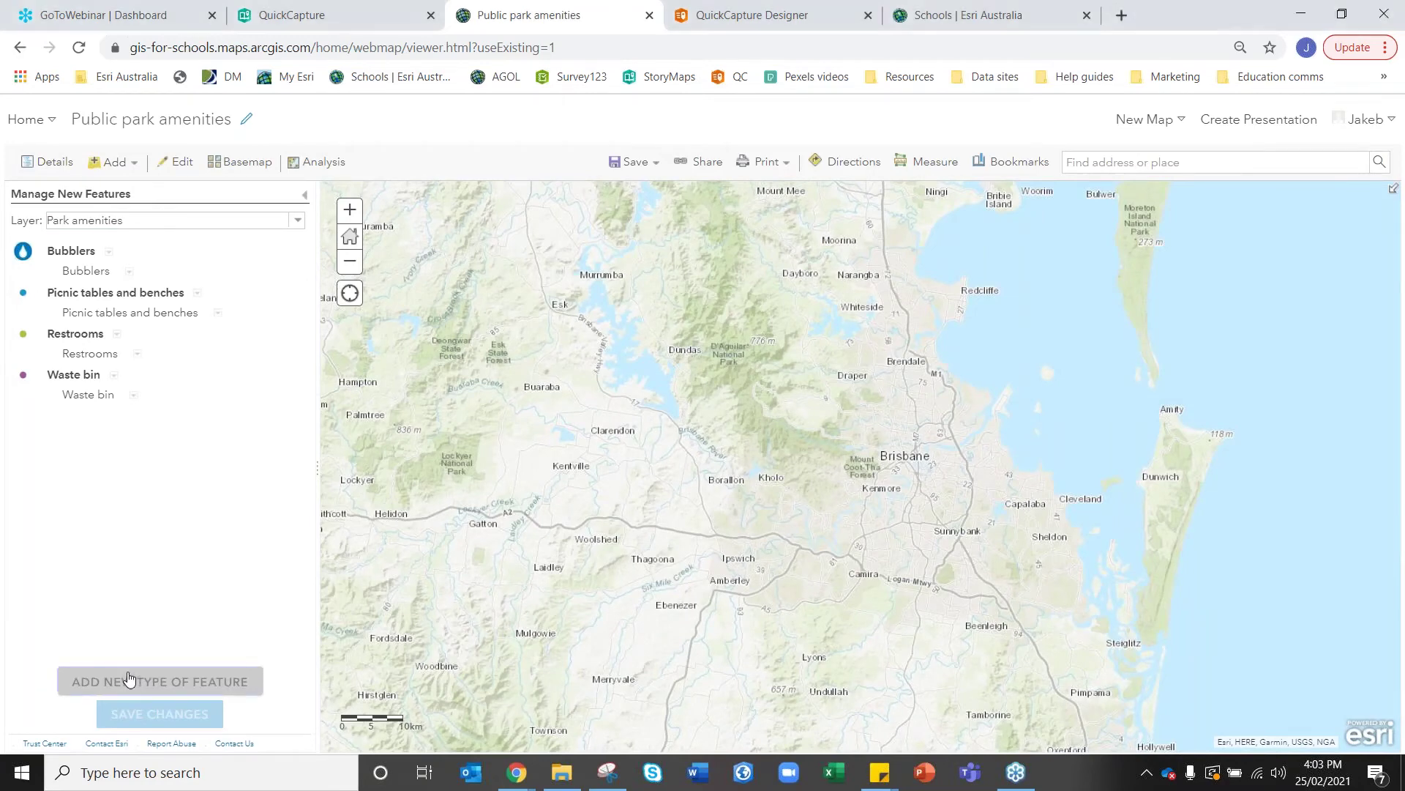
click(129, 679)
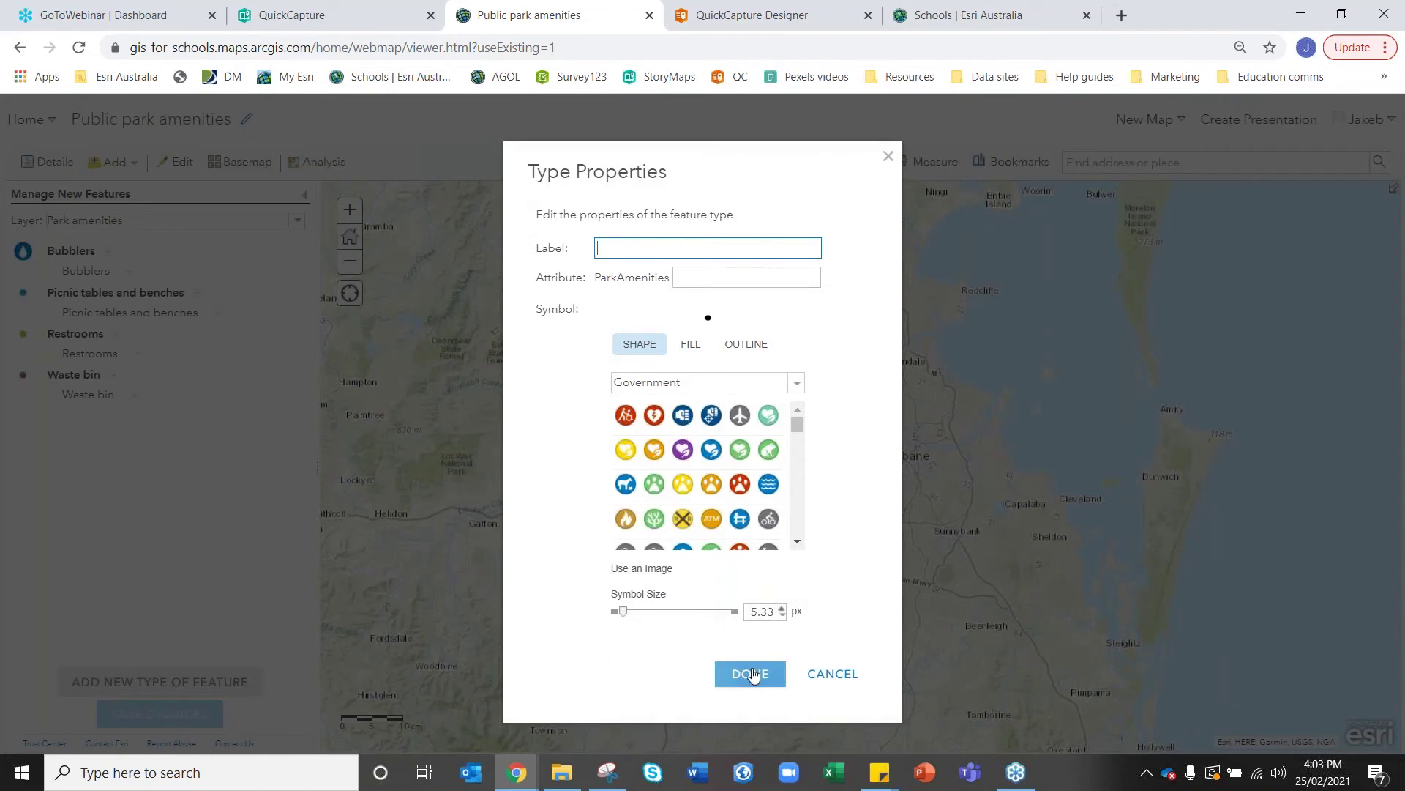
click(850, 675)
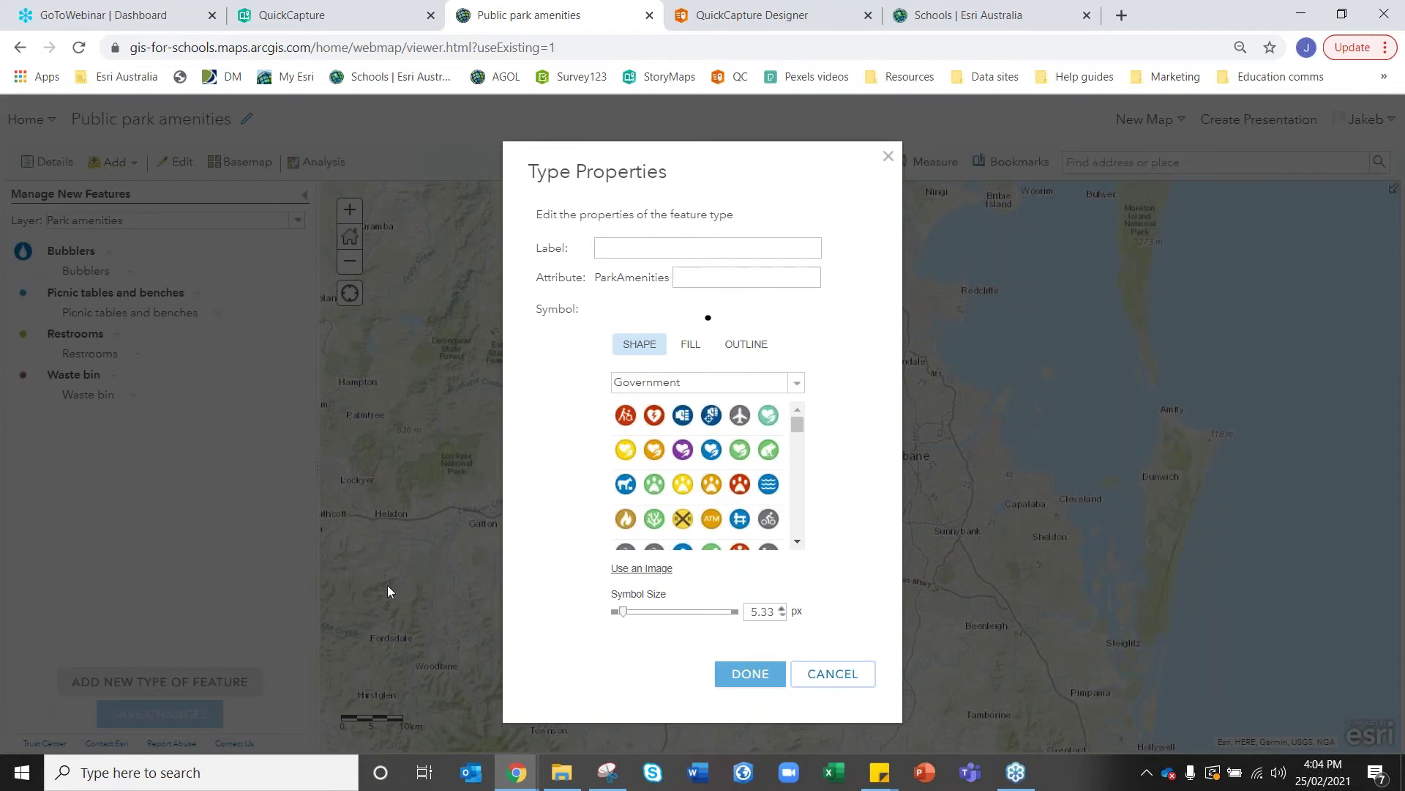
click(864, 671)
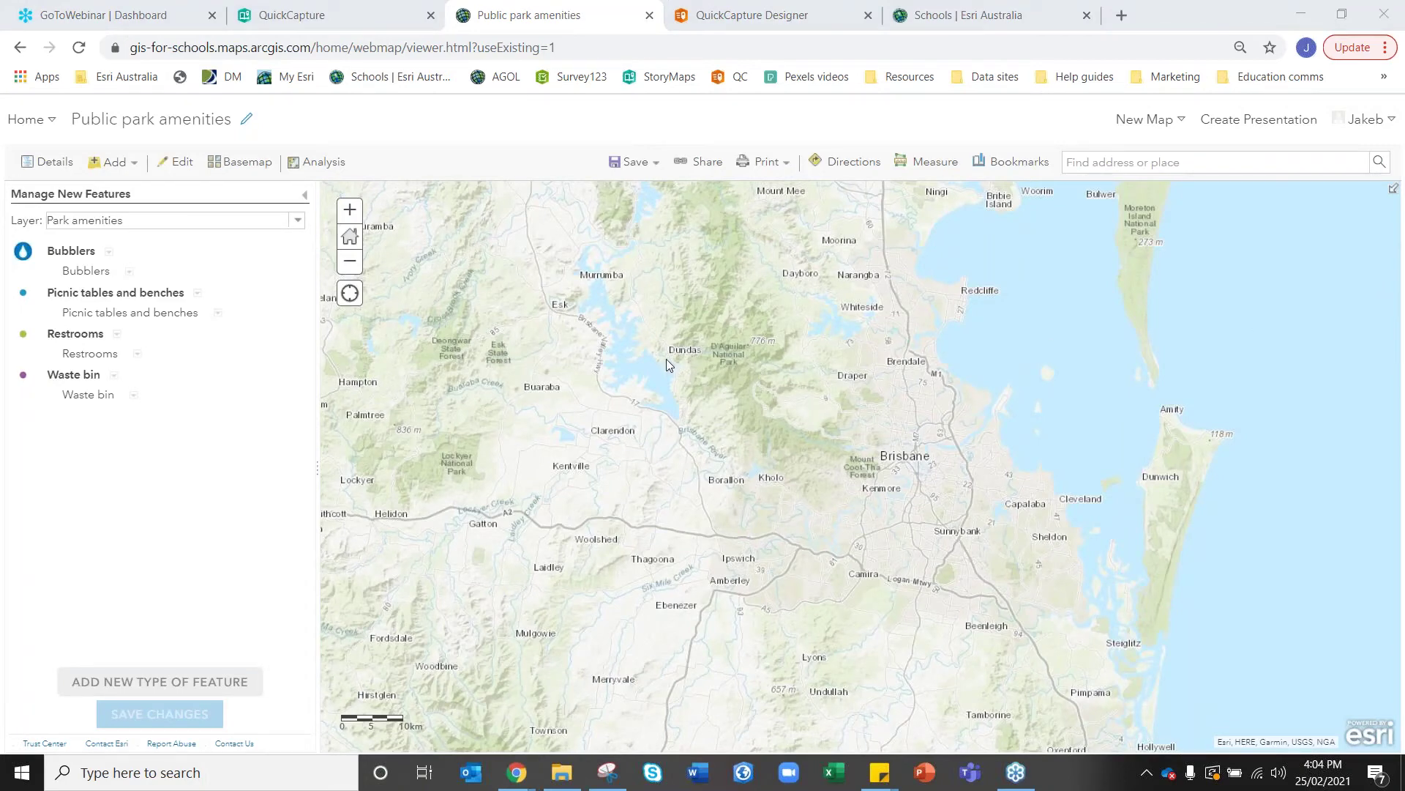
Switch to QuickCapture Designer and start a new project from existing layers.
click(754, 16)
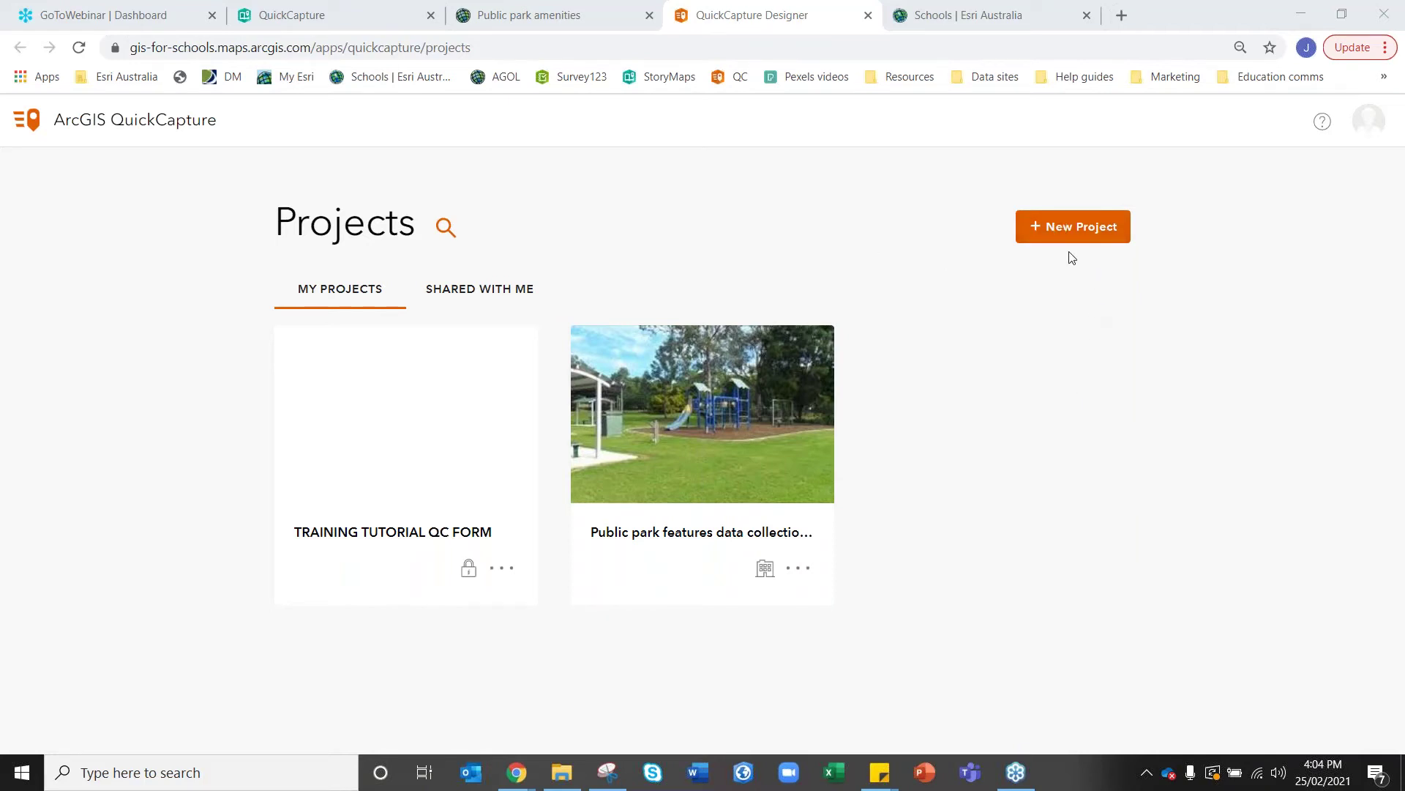
click(1083, 232)
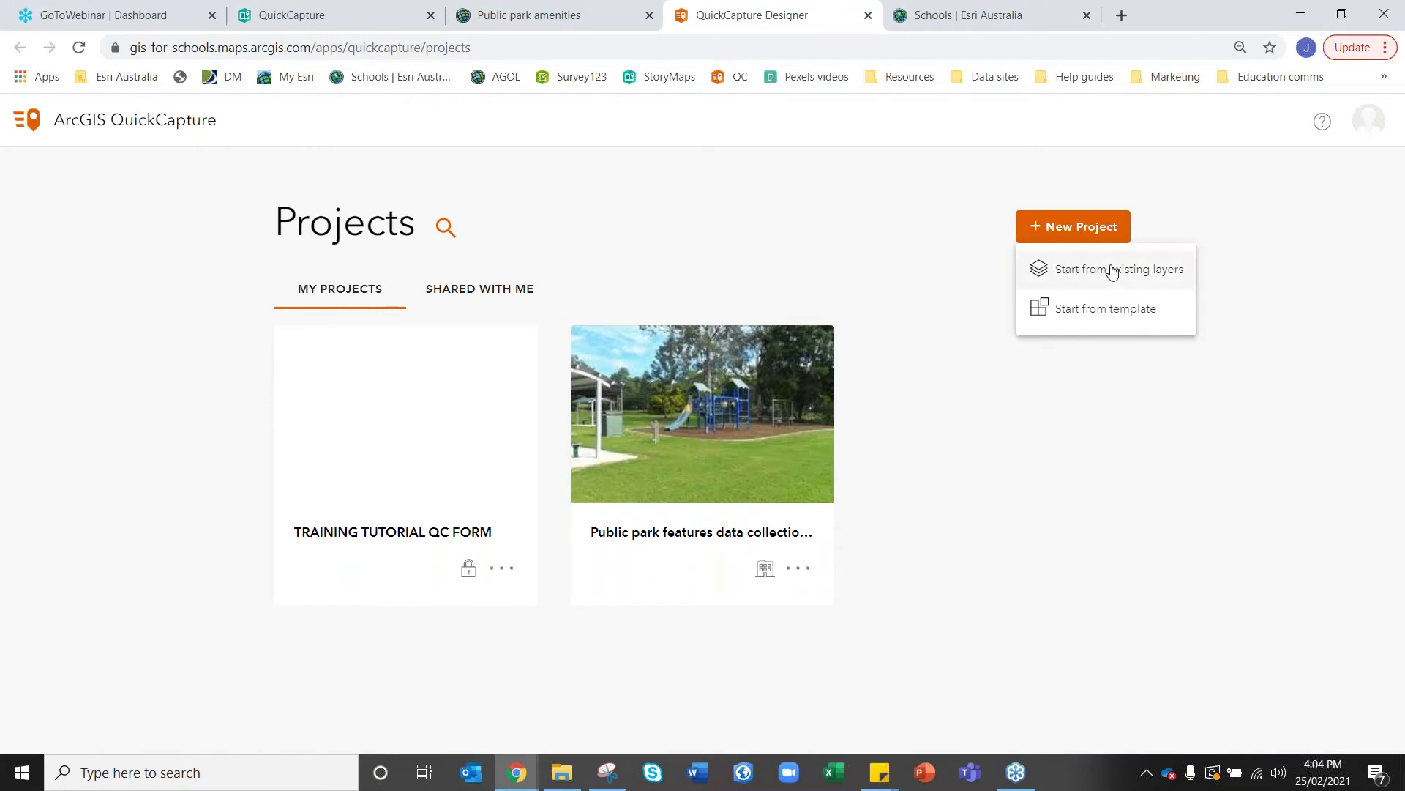
right_click(1091, 313)
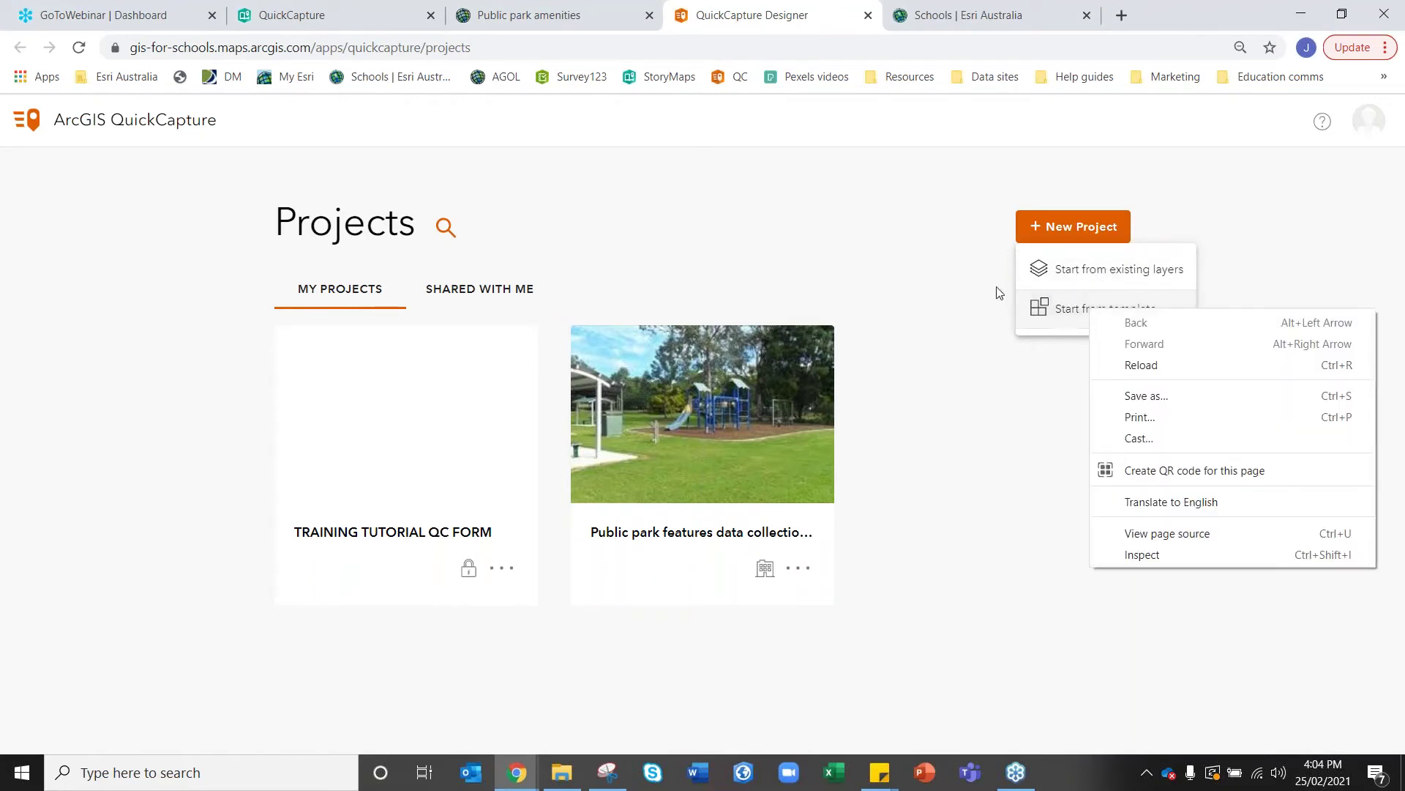
click(1023, 254)
click(1070, 227)
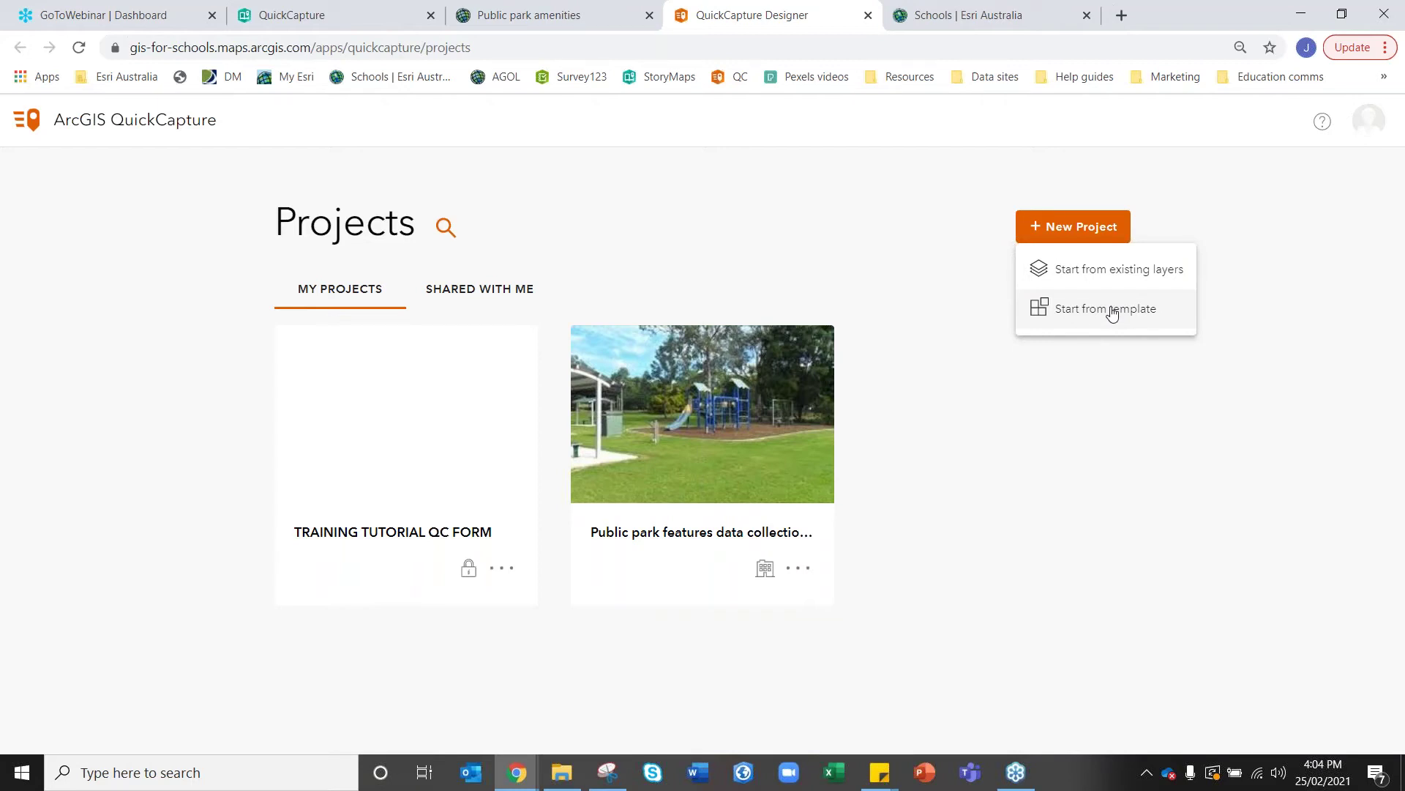
click(1137, 270)
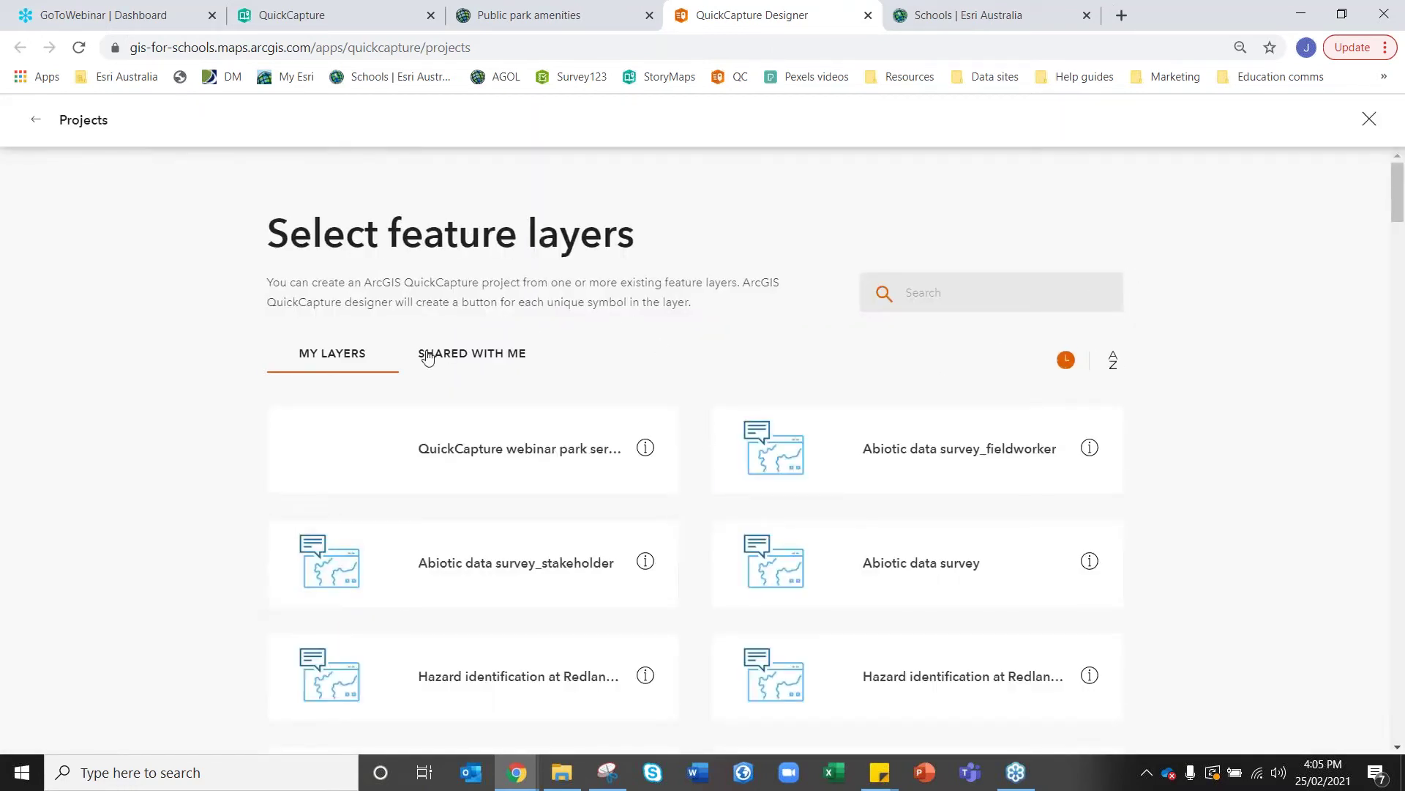
Choose the QuickCapture webinar park services layer as the project's source, creating buttons from layer symbology, and continue to the project details.
click(658, 412)
scroll(659, 415, down, 7)
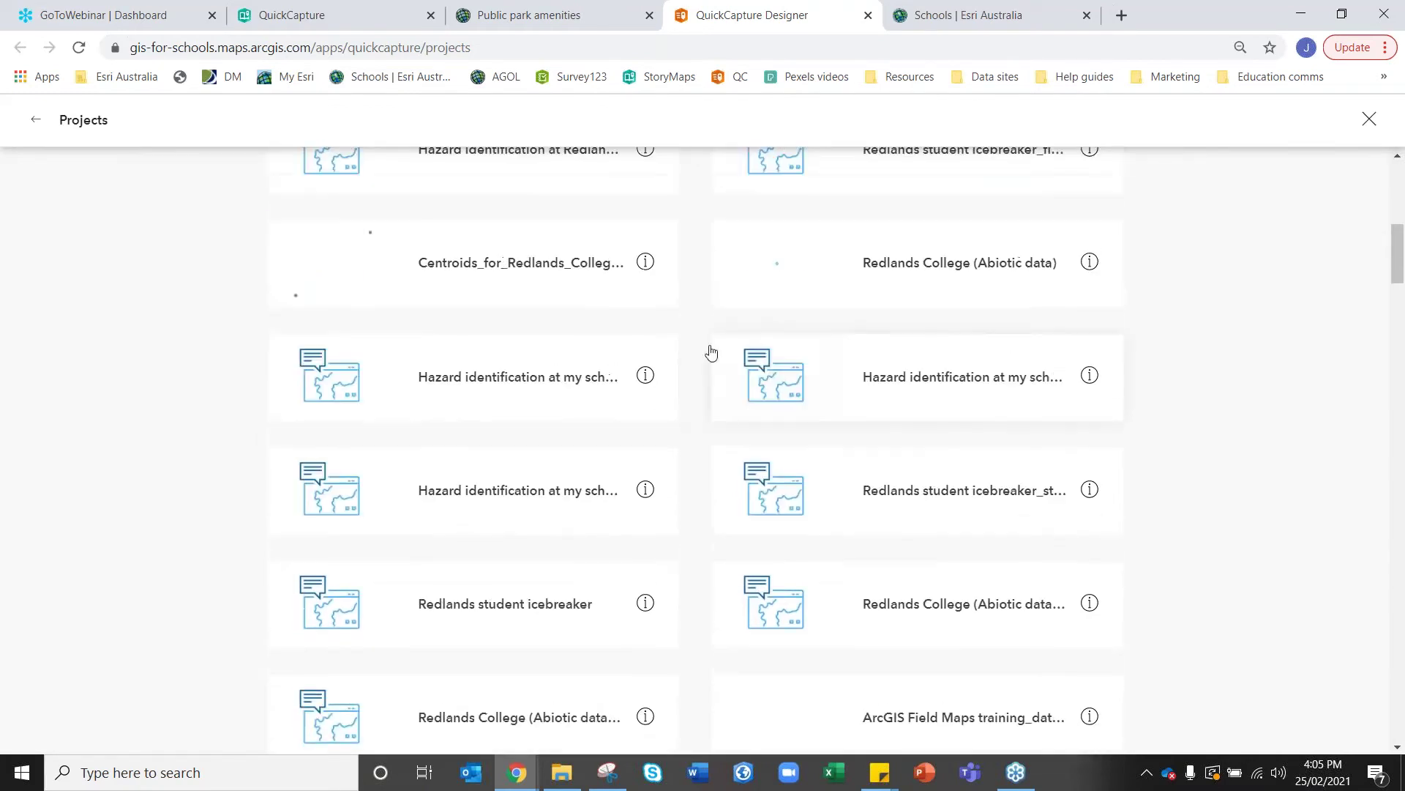
scroll(496, 480, down, 6)
scroll(496, 480, up, 7)
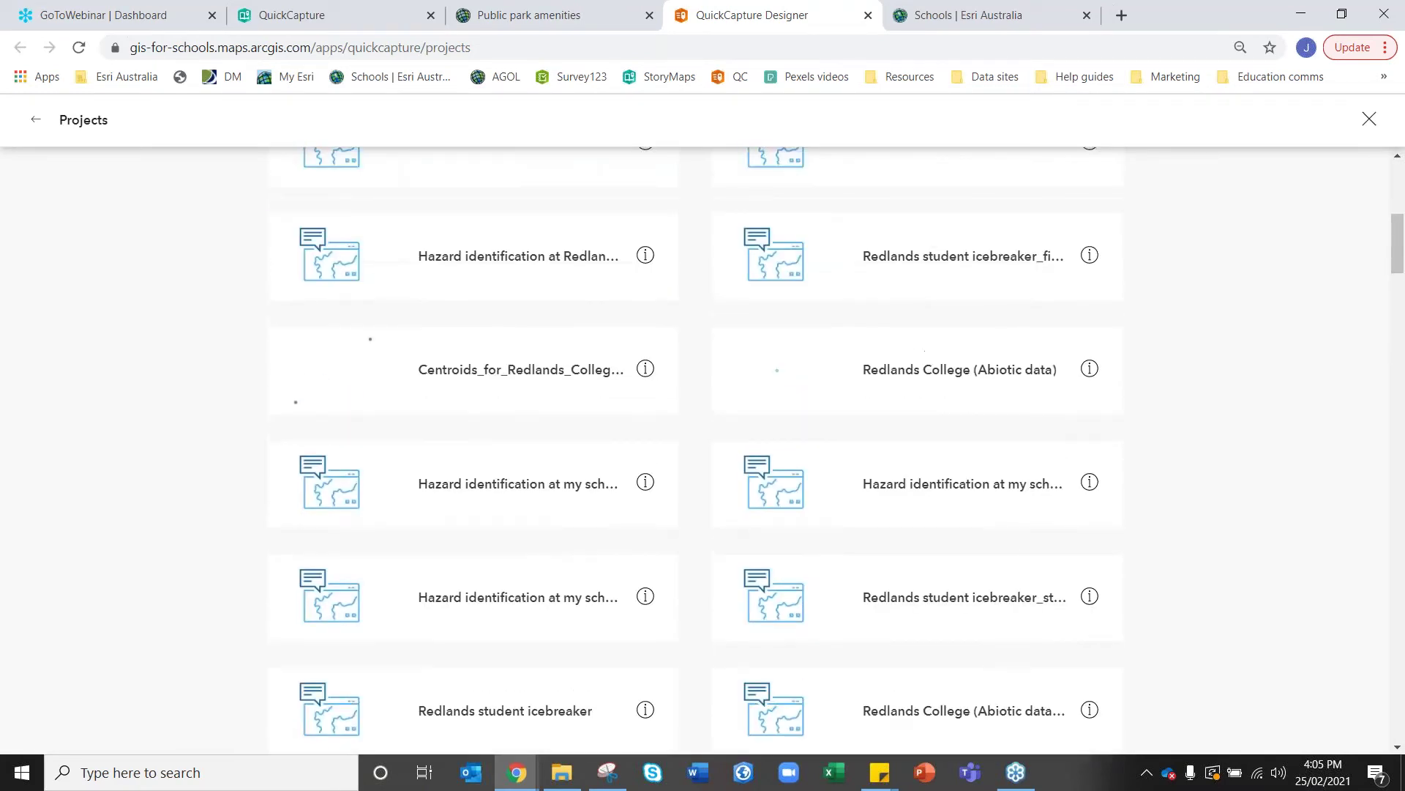
scroll(495, 480, up, 6)
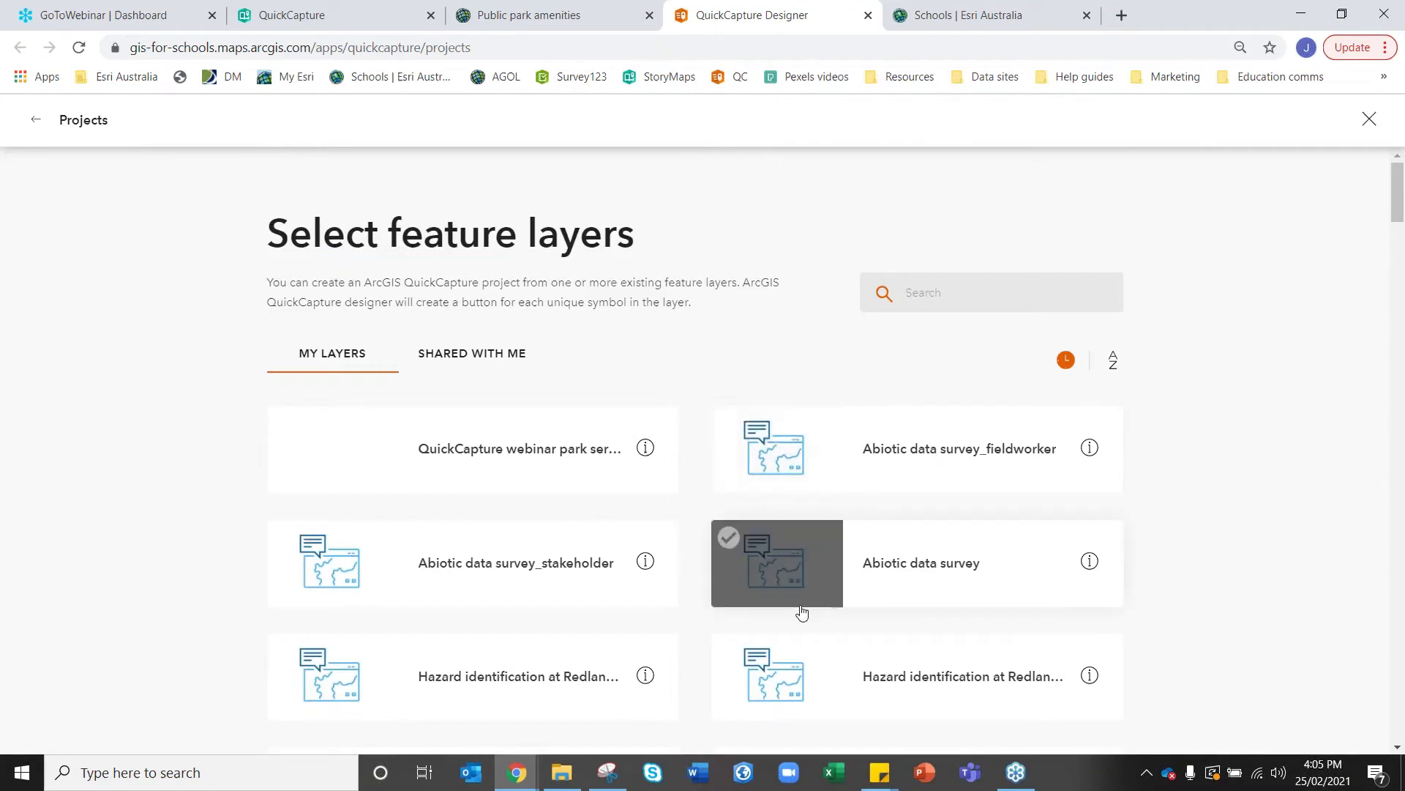
click(471, 430)
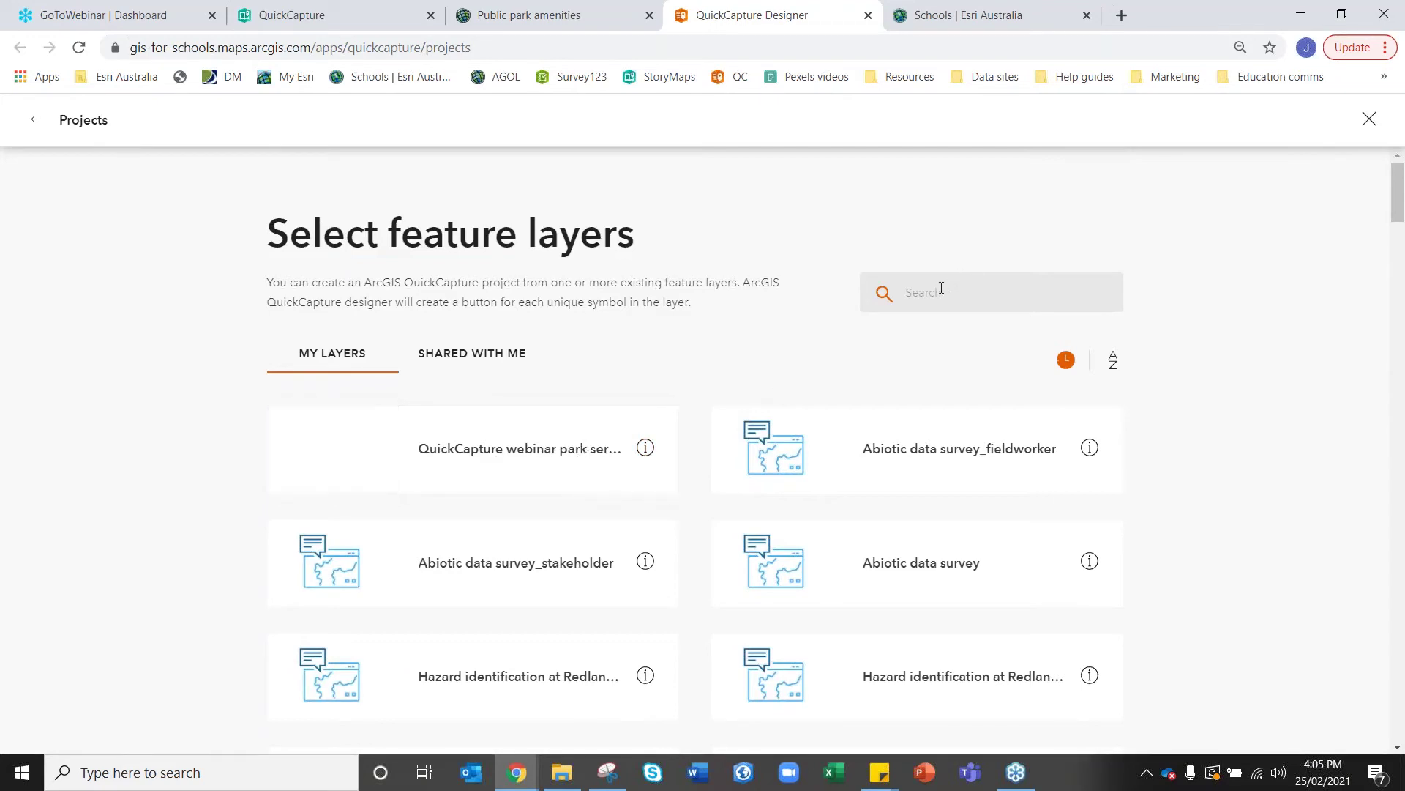
click(1023, 294)
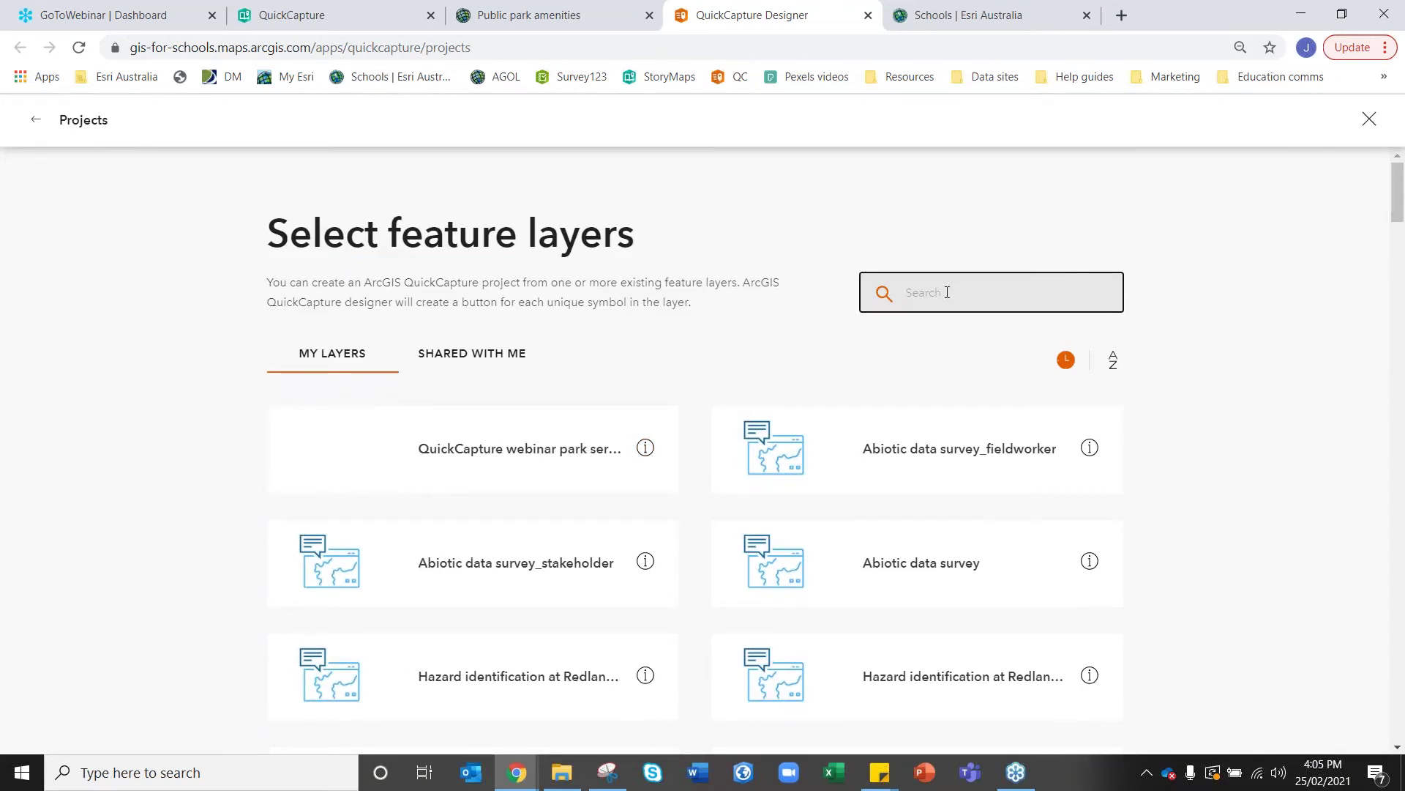
click(482, 459)
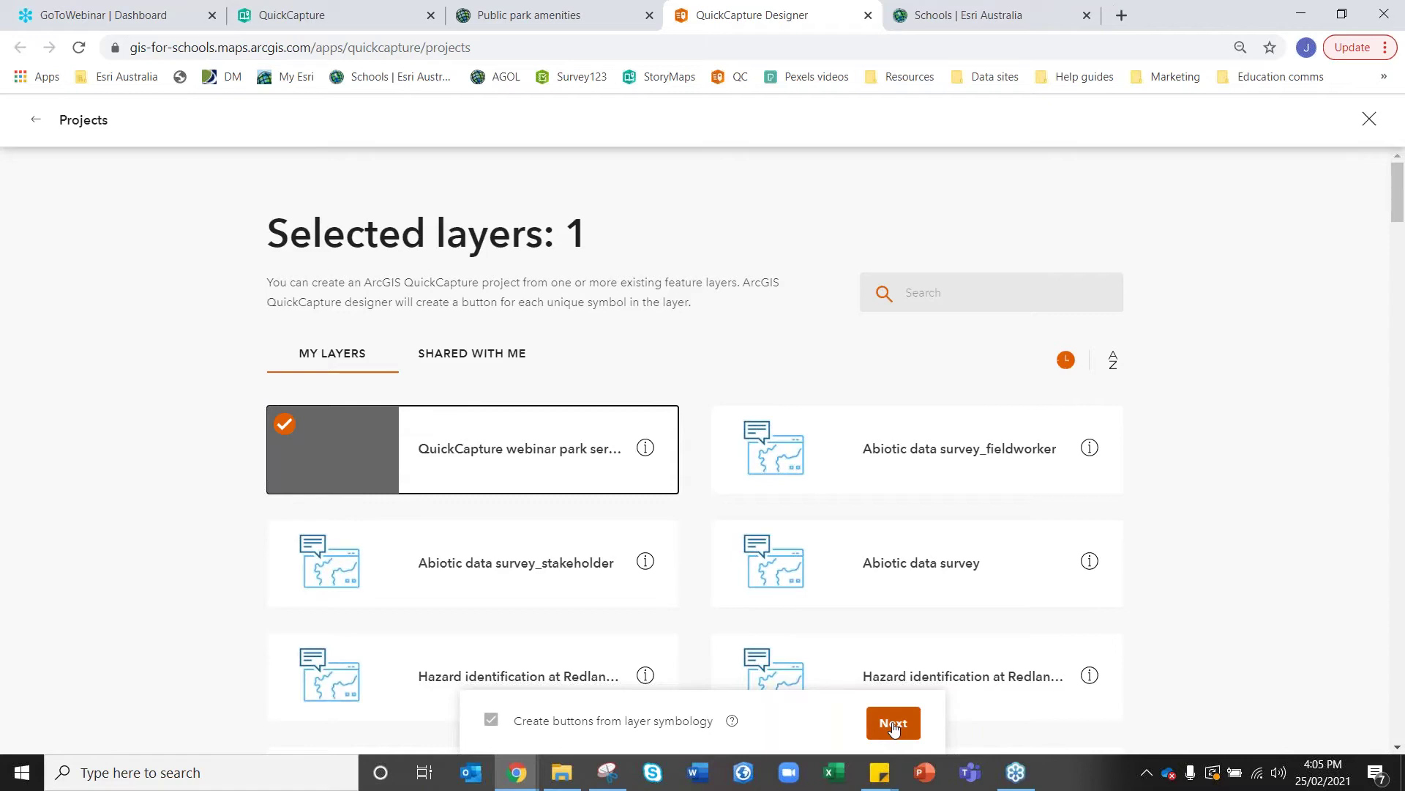
click(893, 723)
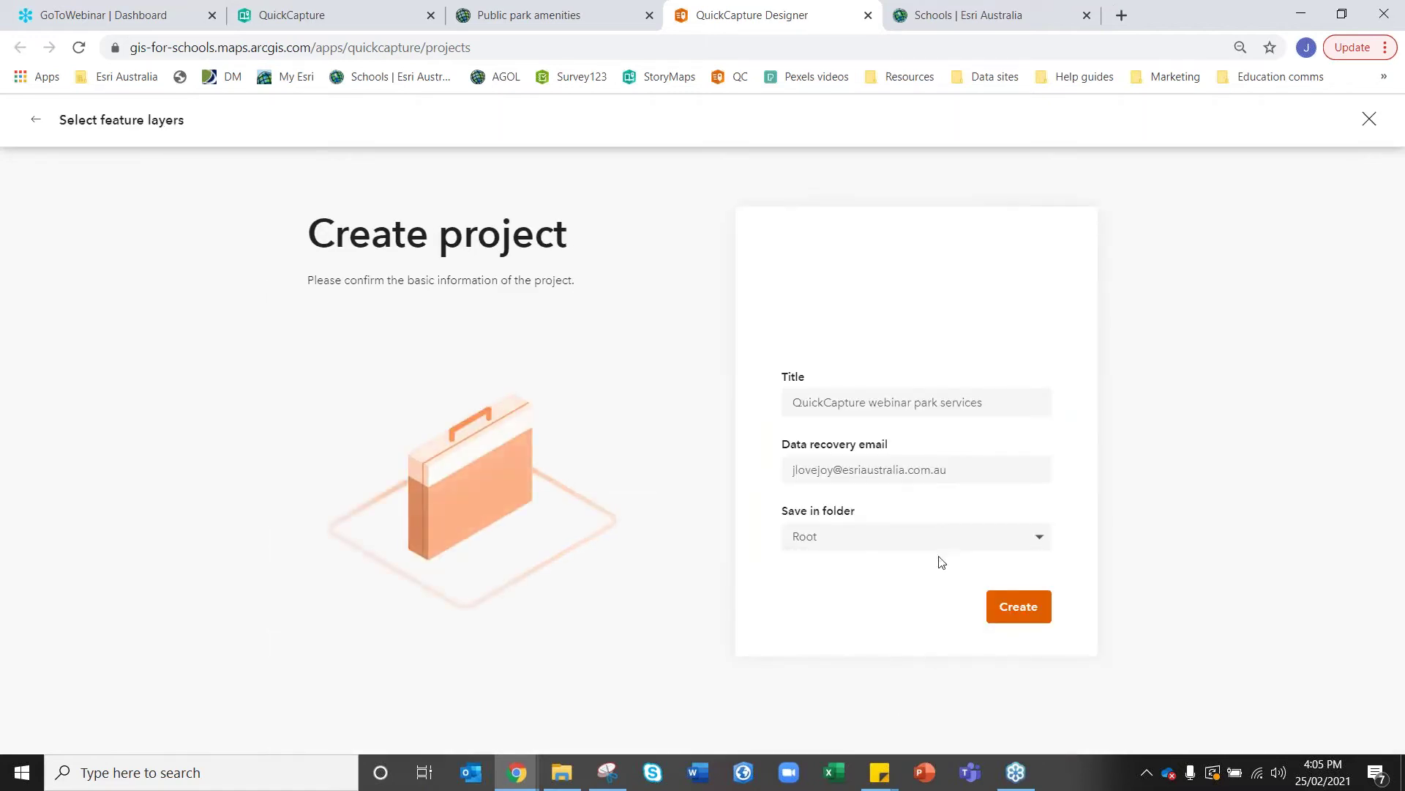
Title the project QuickCapture webinar park services FORM and set Root as the folder it is saved in.
click(985, 396)
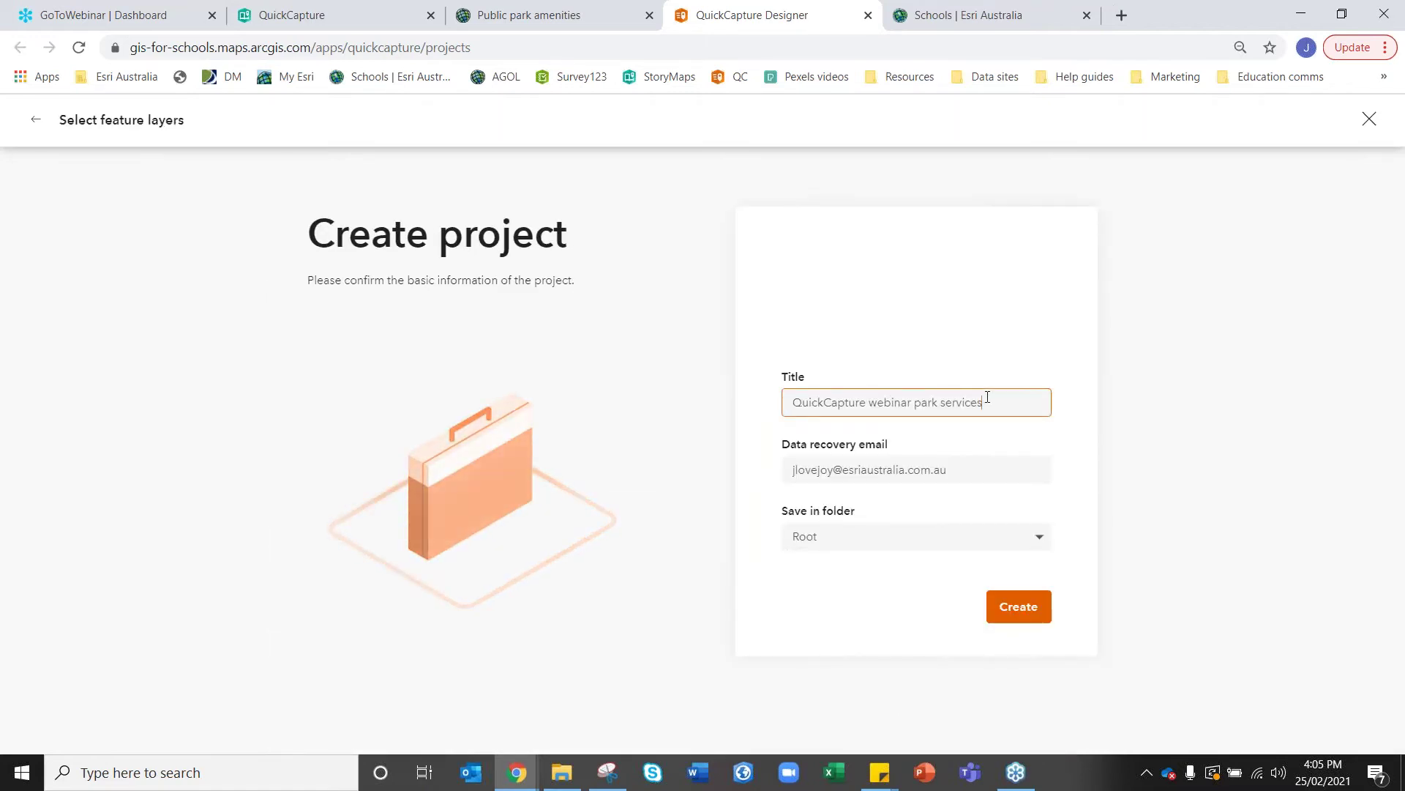
text(FORM)
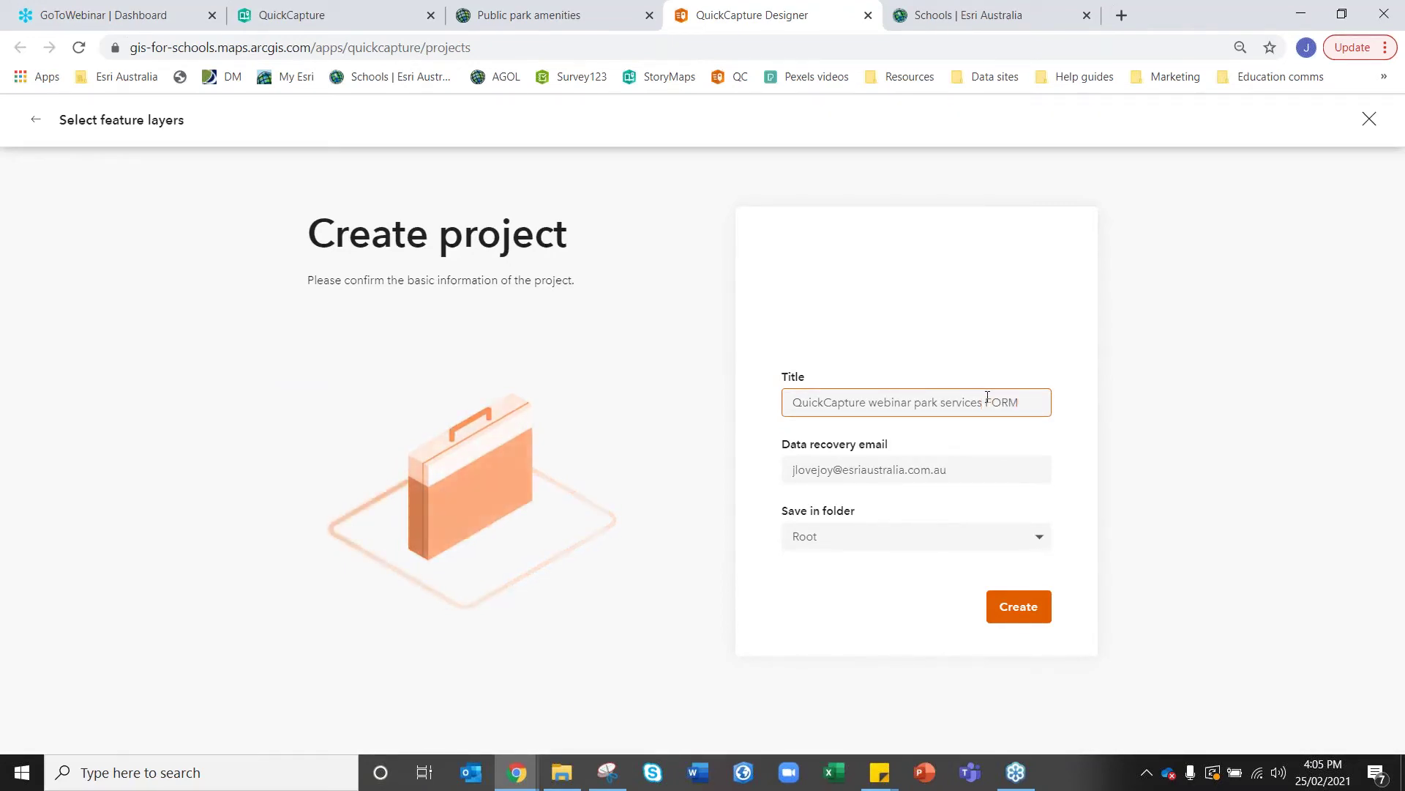
click(961, 475)
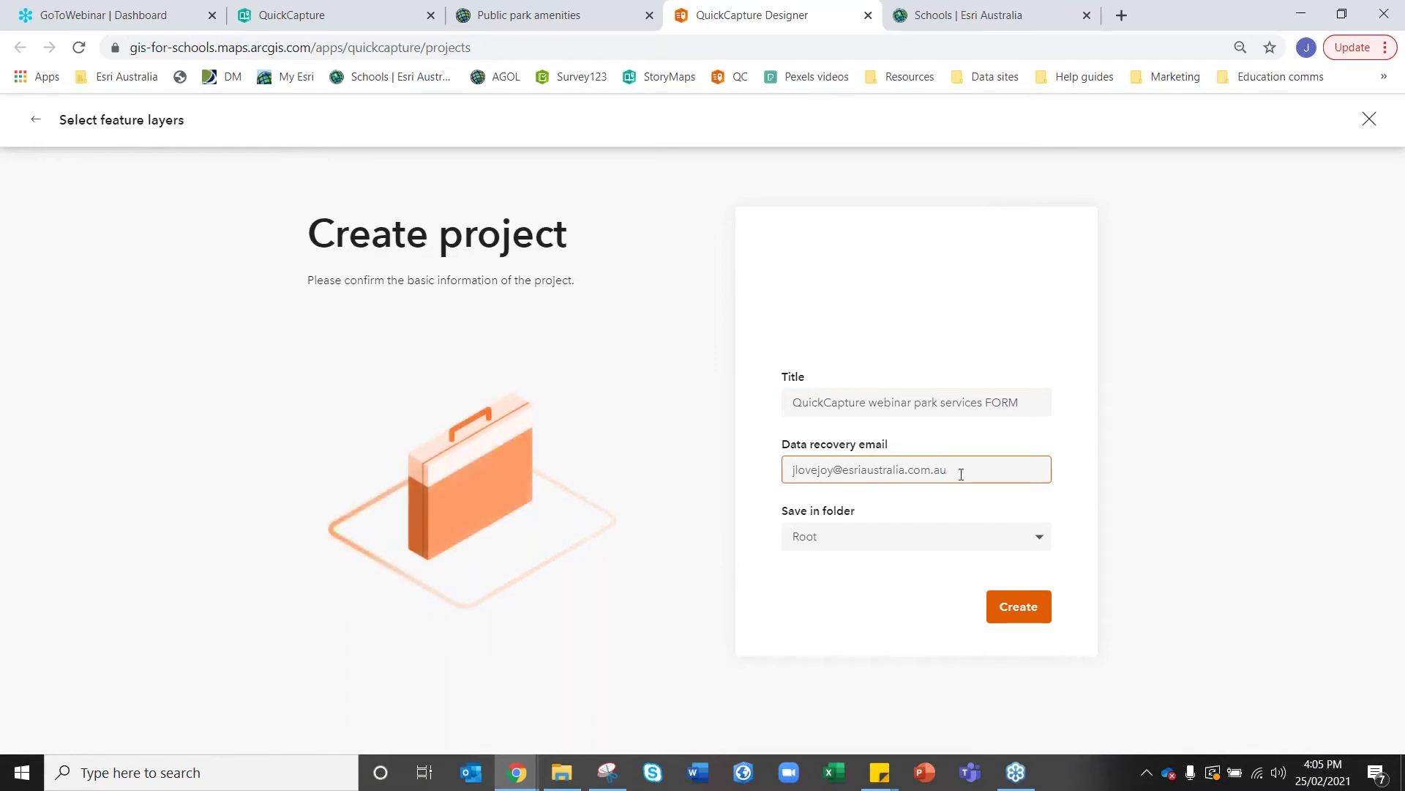
click(973, 543)
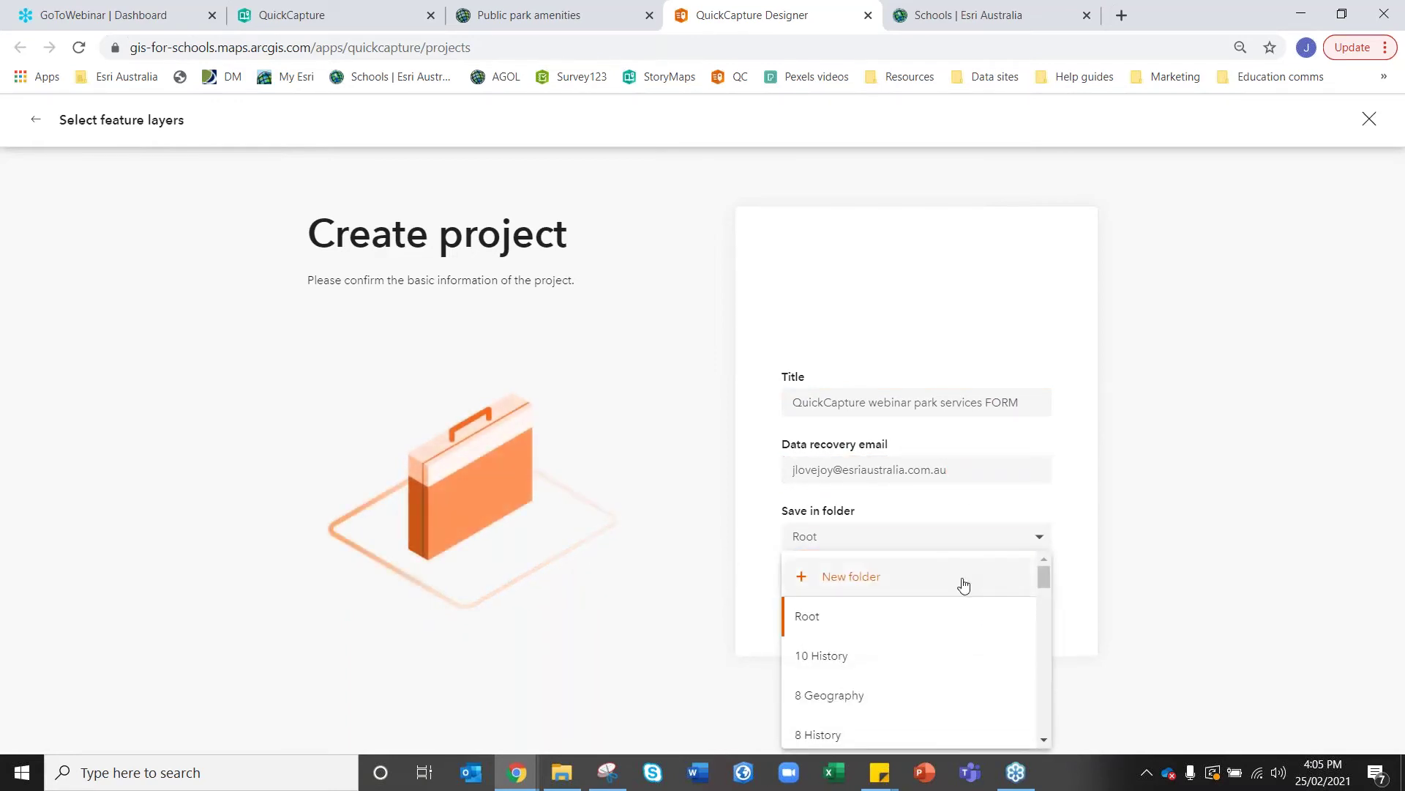
scroll(959, 666, down, 5)
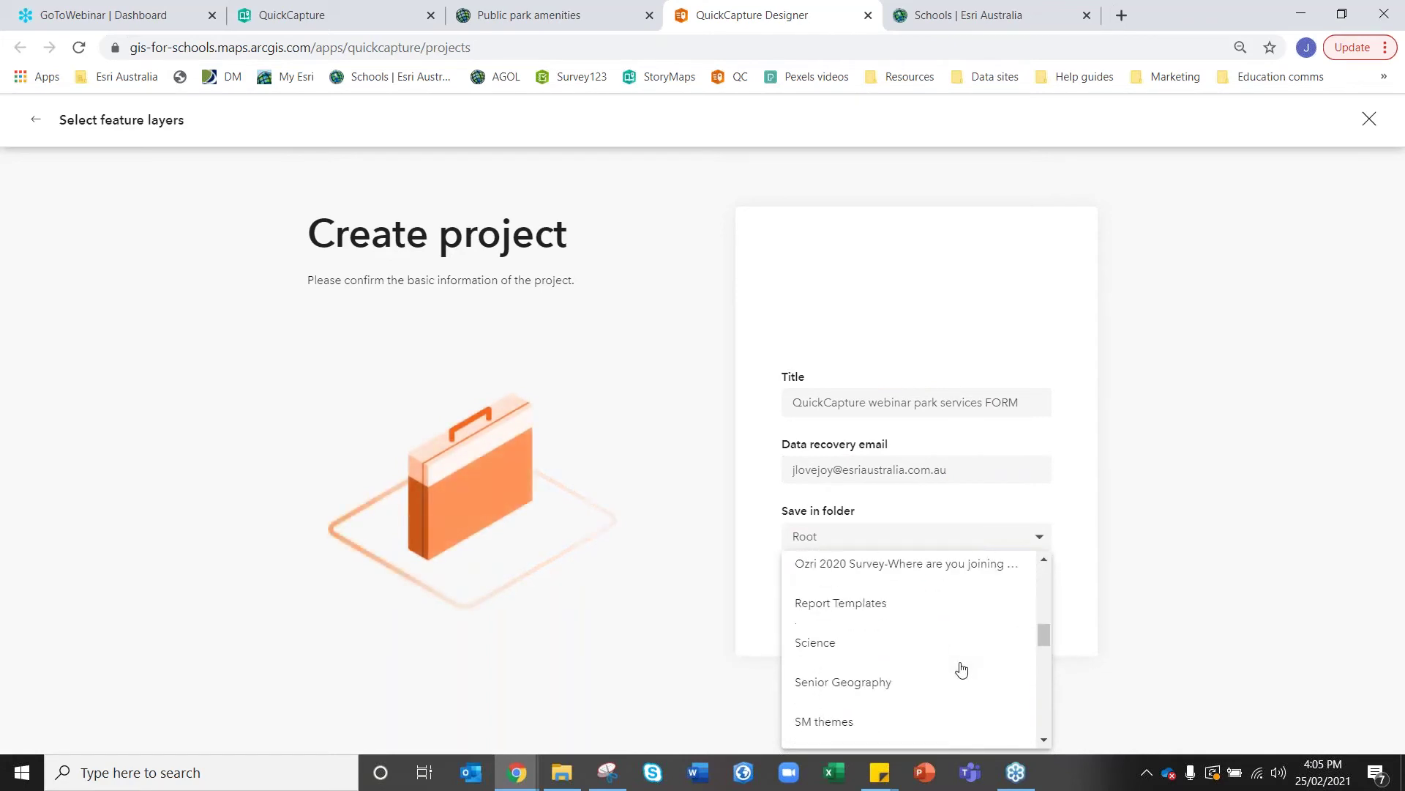
scroll(961, 668, up, 5)
scroll(952, 659, up, 2)
click(835, 616)
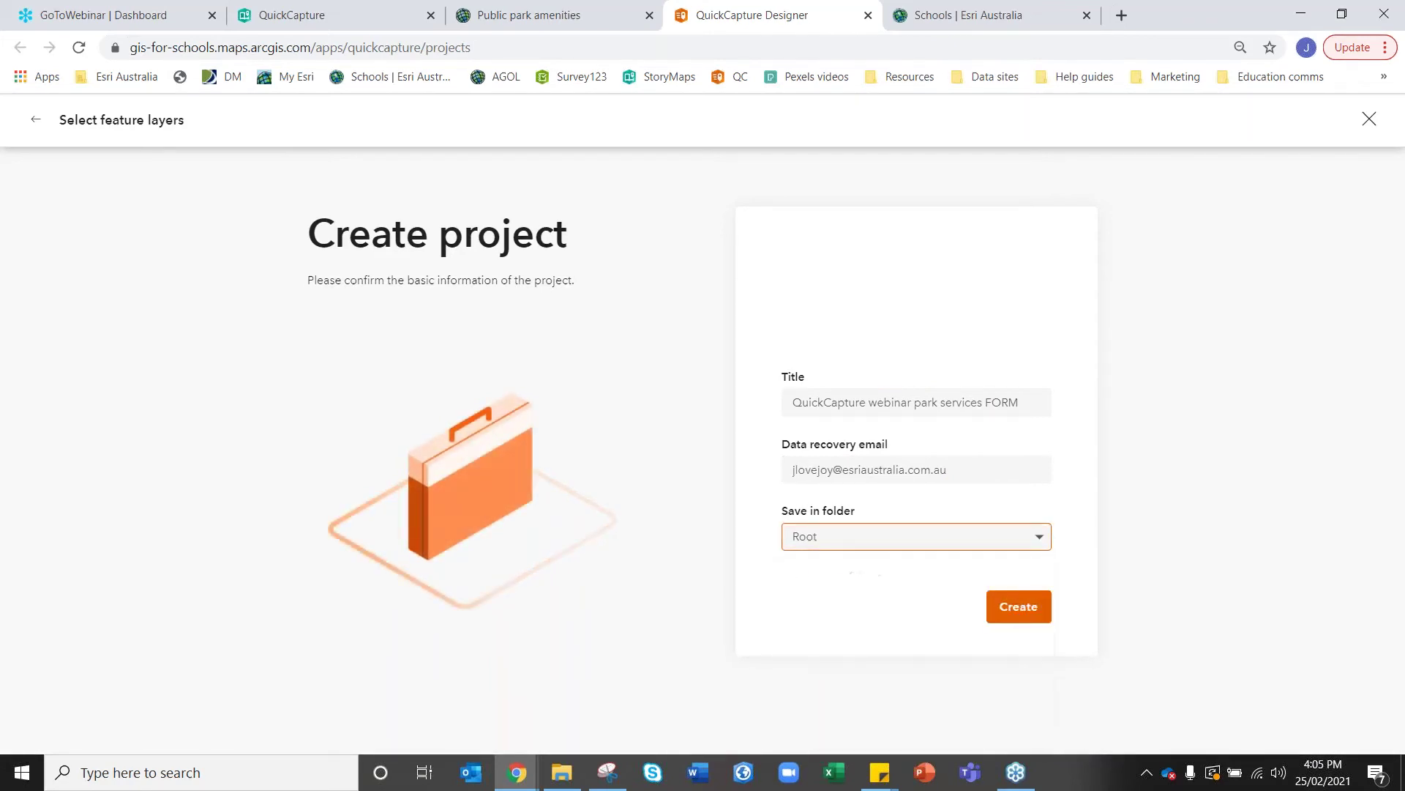
Switch to ArcGIS Online and examine the items in the root folder of My Content.
click(524, 16)
click(29, 119)
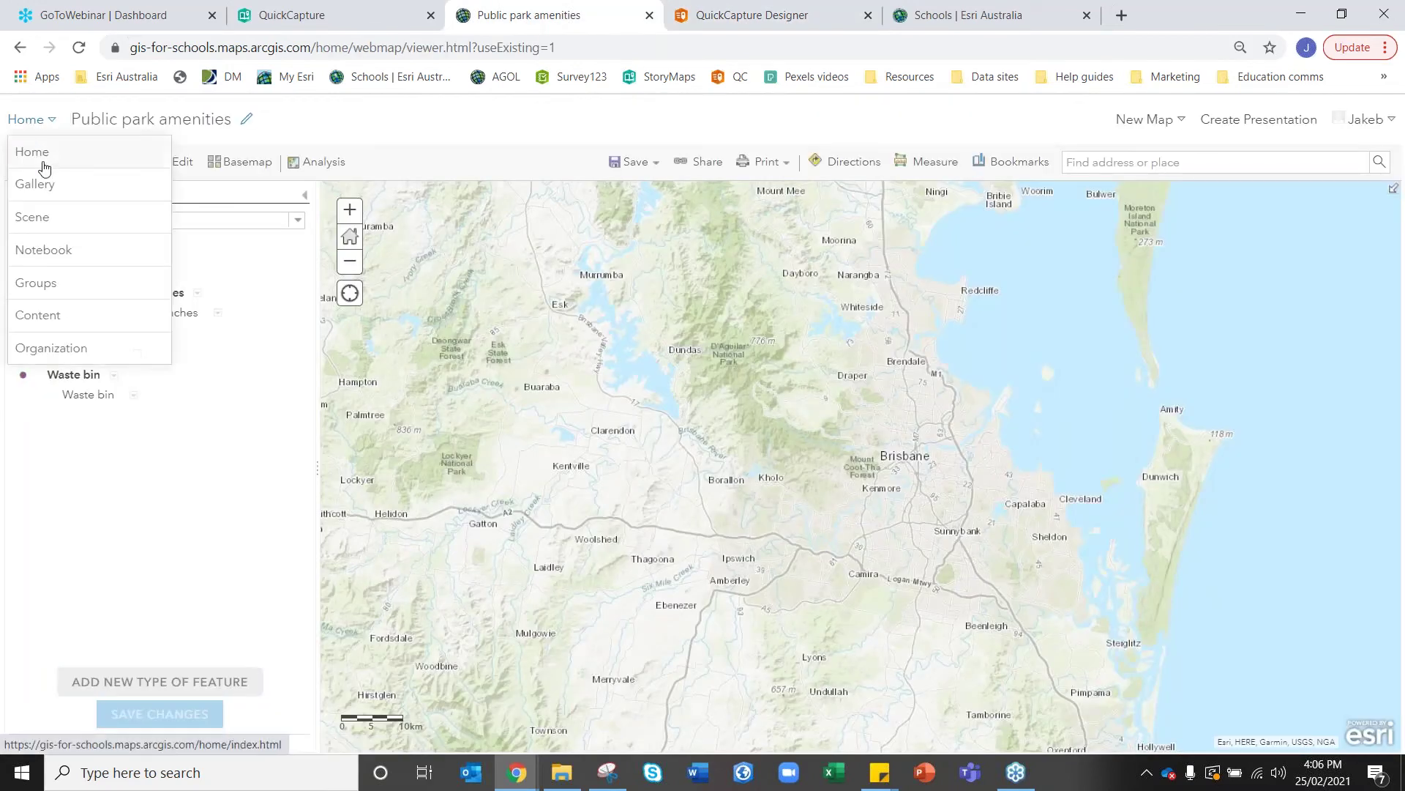
click(62, 313)
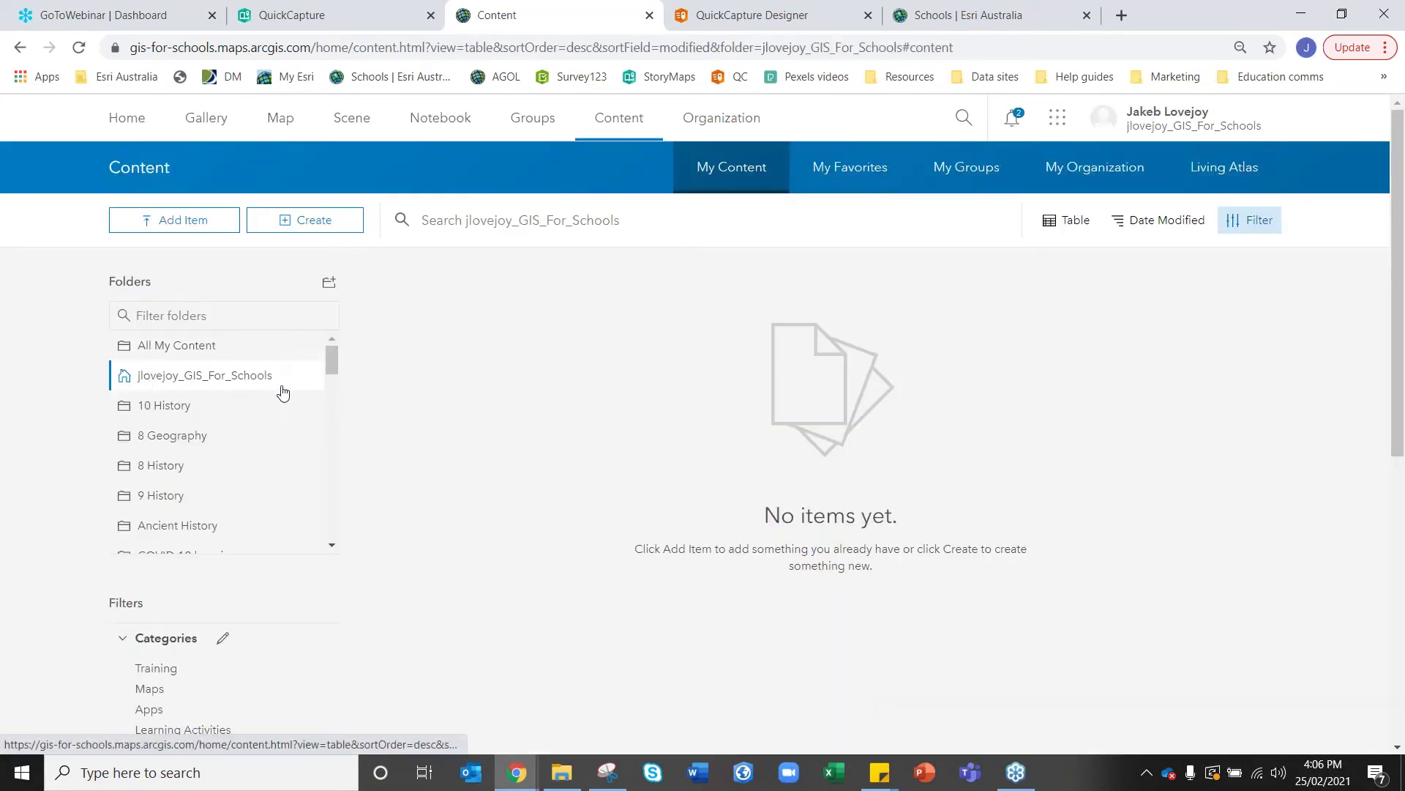
click(183, 378)
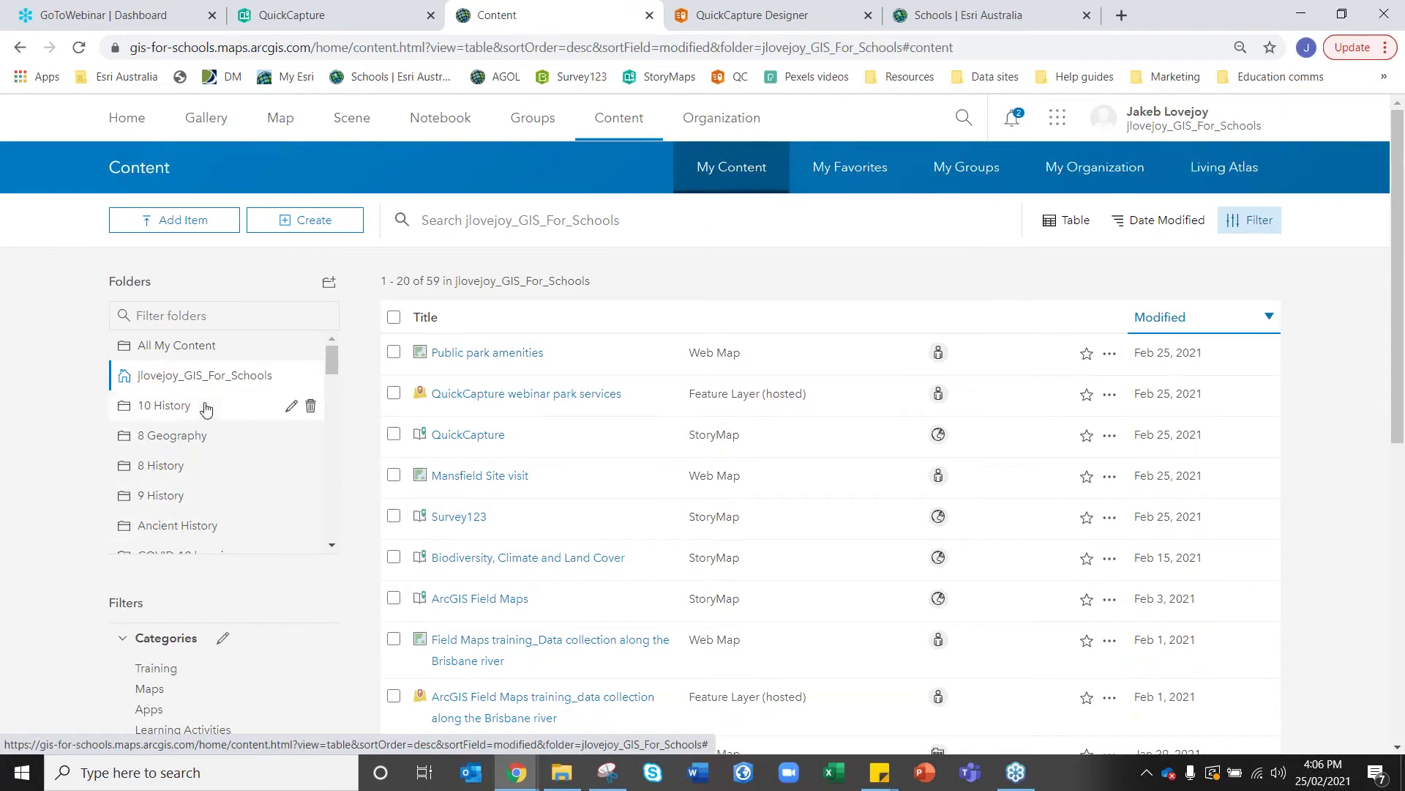
Return to QuickCapture Designer, create the project and look over its generated button groups.
click(699, 15)
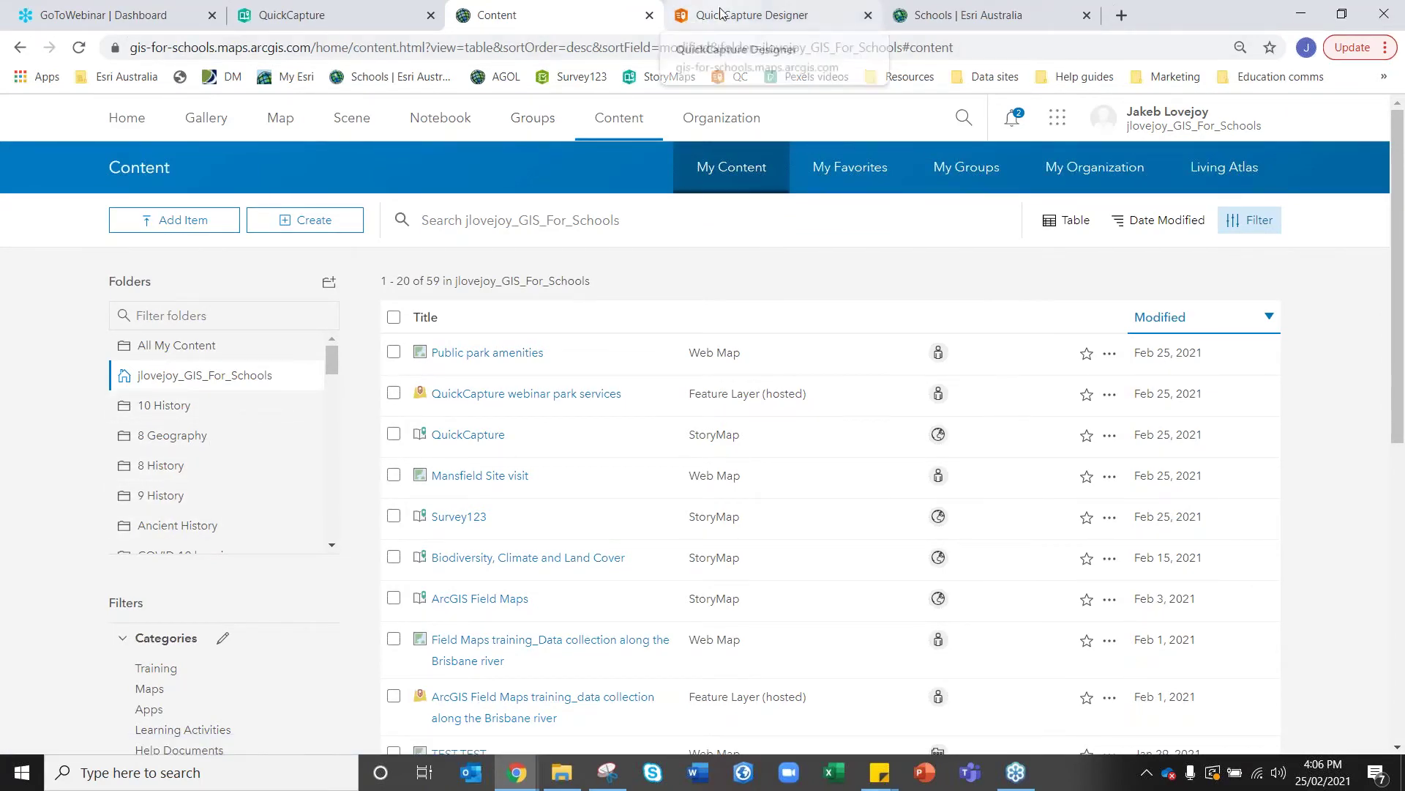
click(1017, 606)
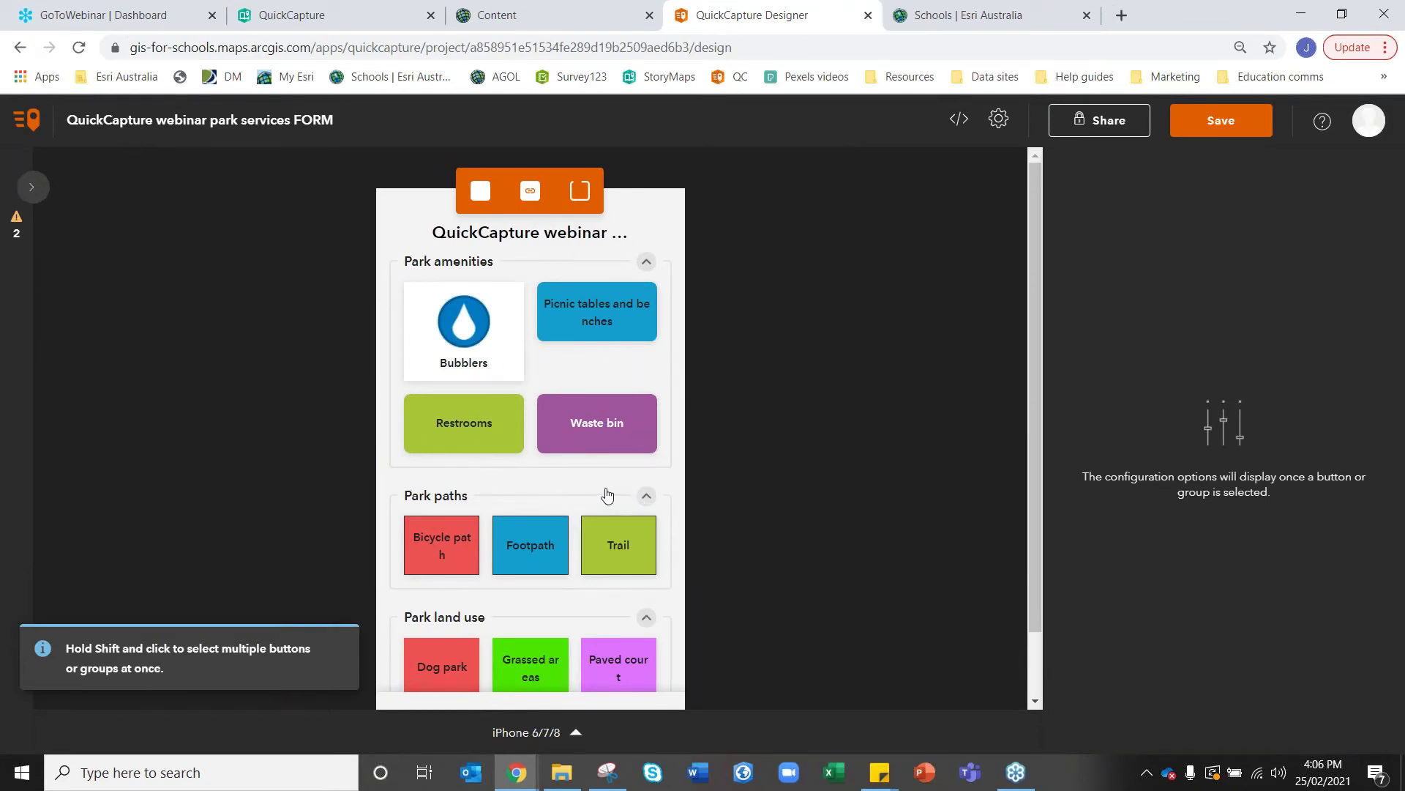
scroll(603, 497, down, 1)
scroll(596, 494, up, 1)
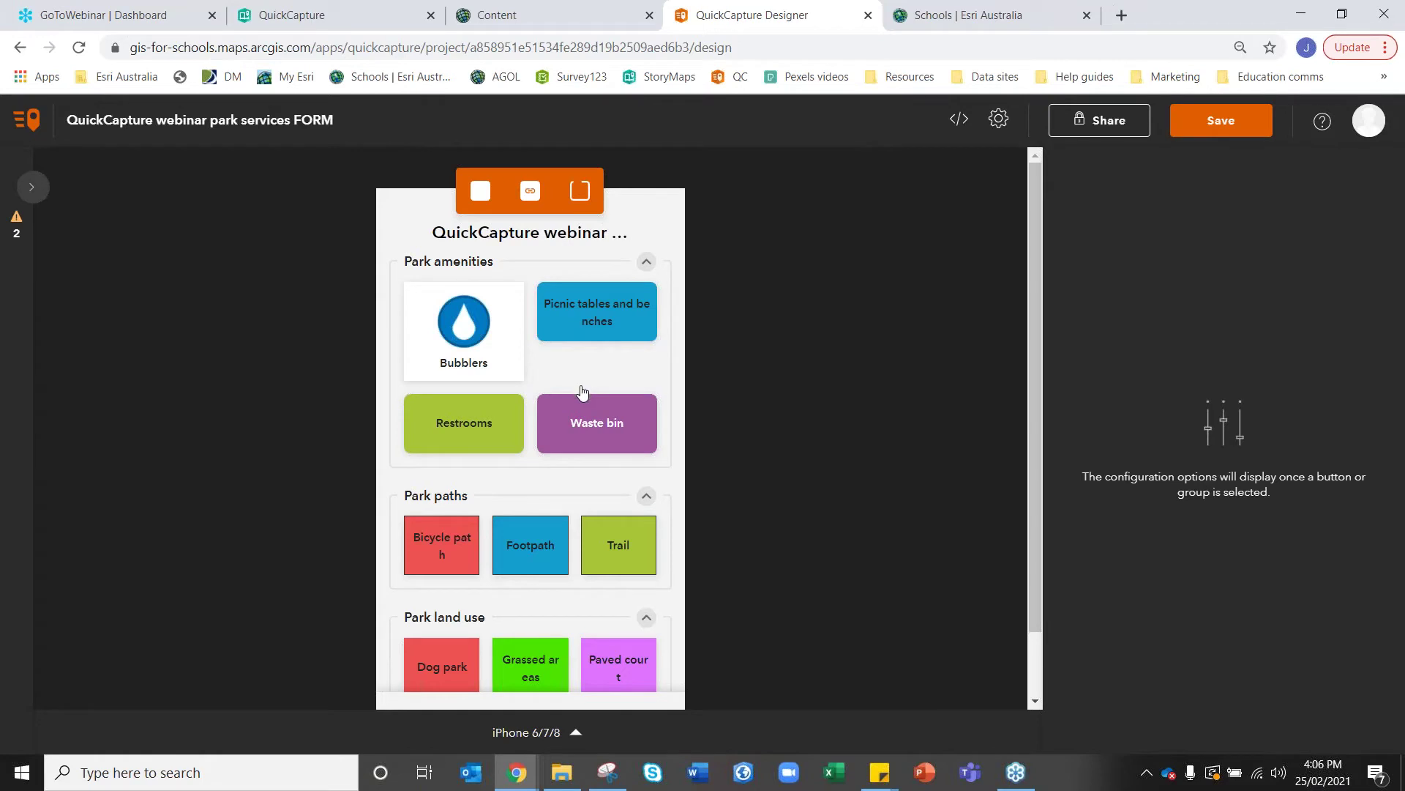
Examine the available device previews and look over the project's button layout in the iPhone 6/7/8 preview.
click(534, 732)
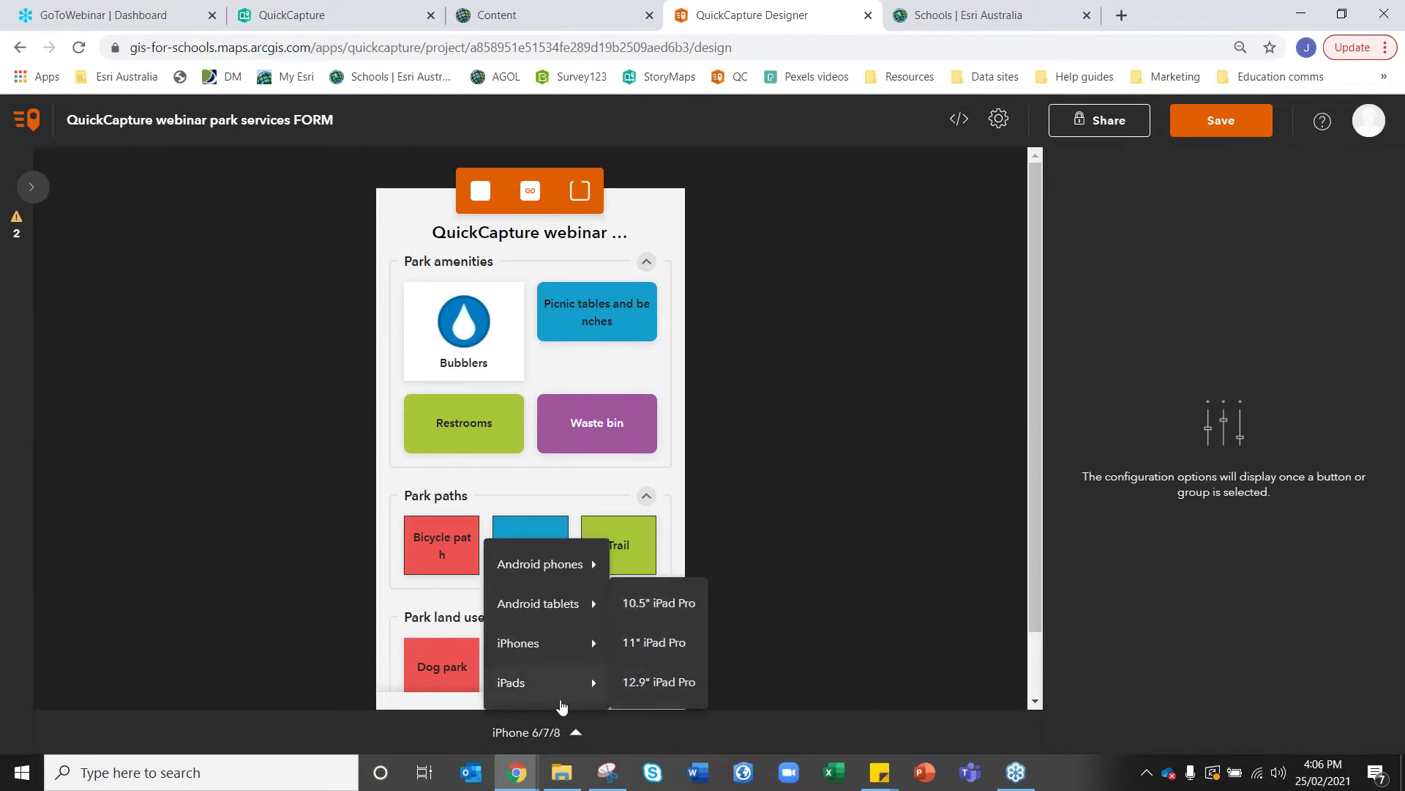
mouse_move(577, 573)
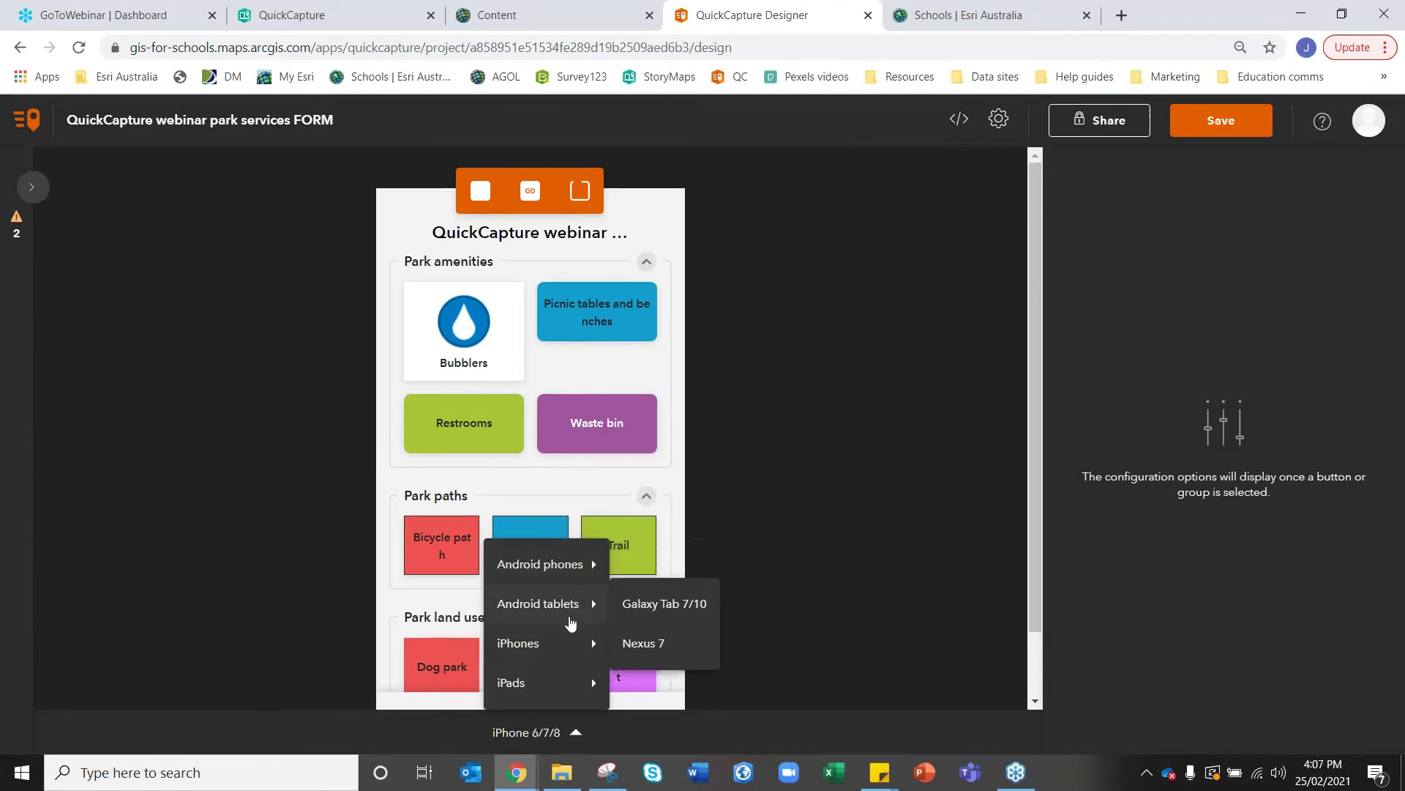
mouse_move(569, 651)
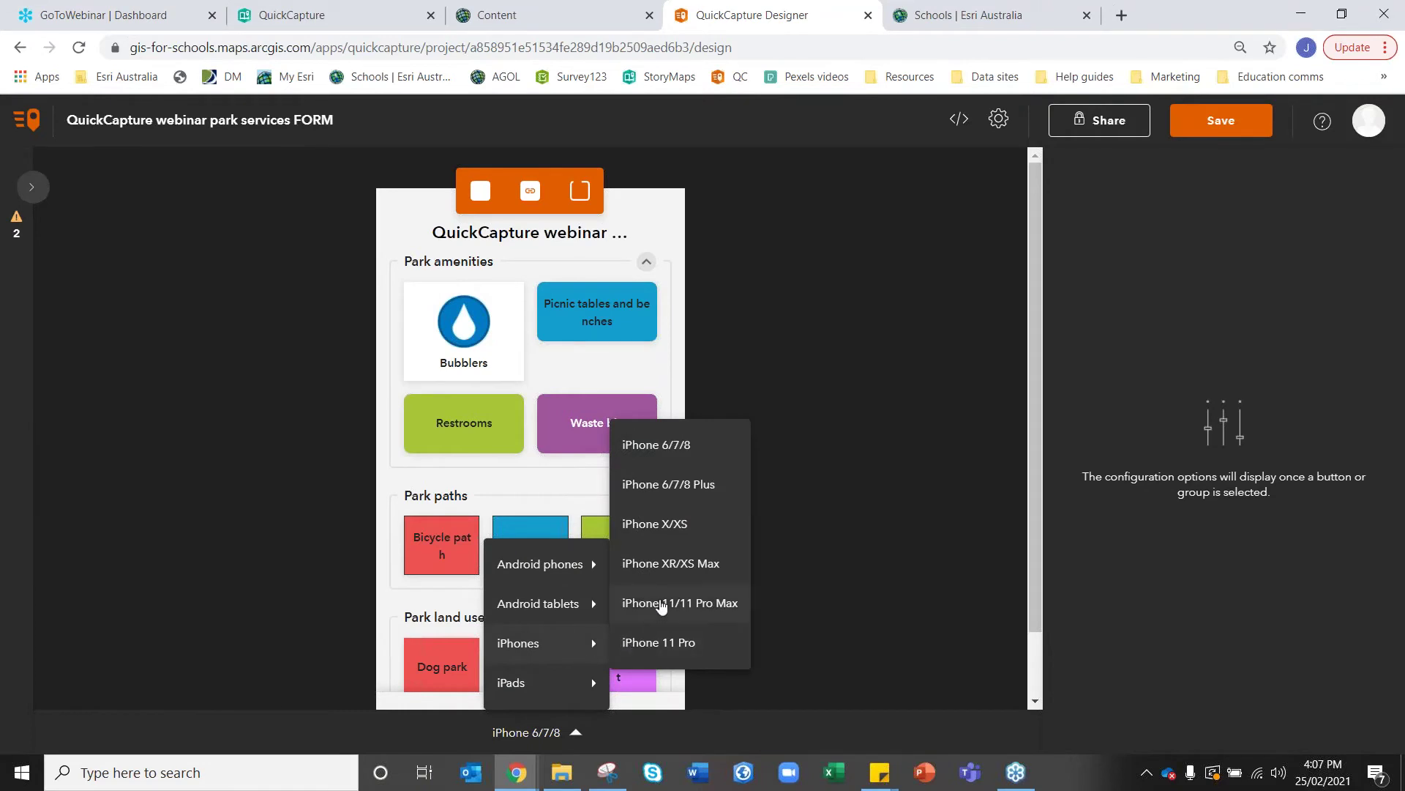
click(682, 458)
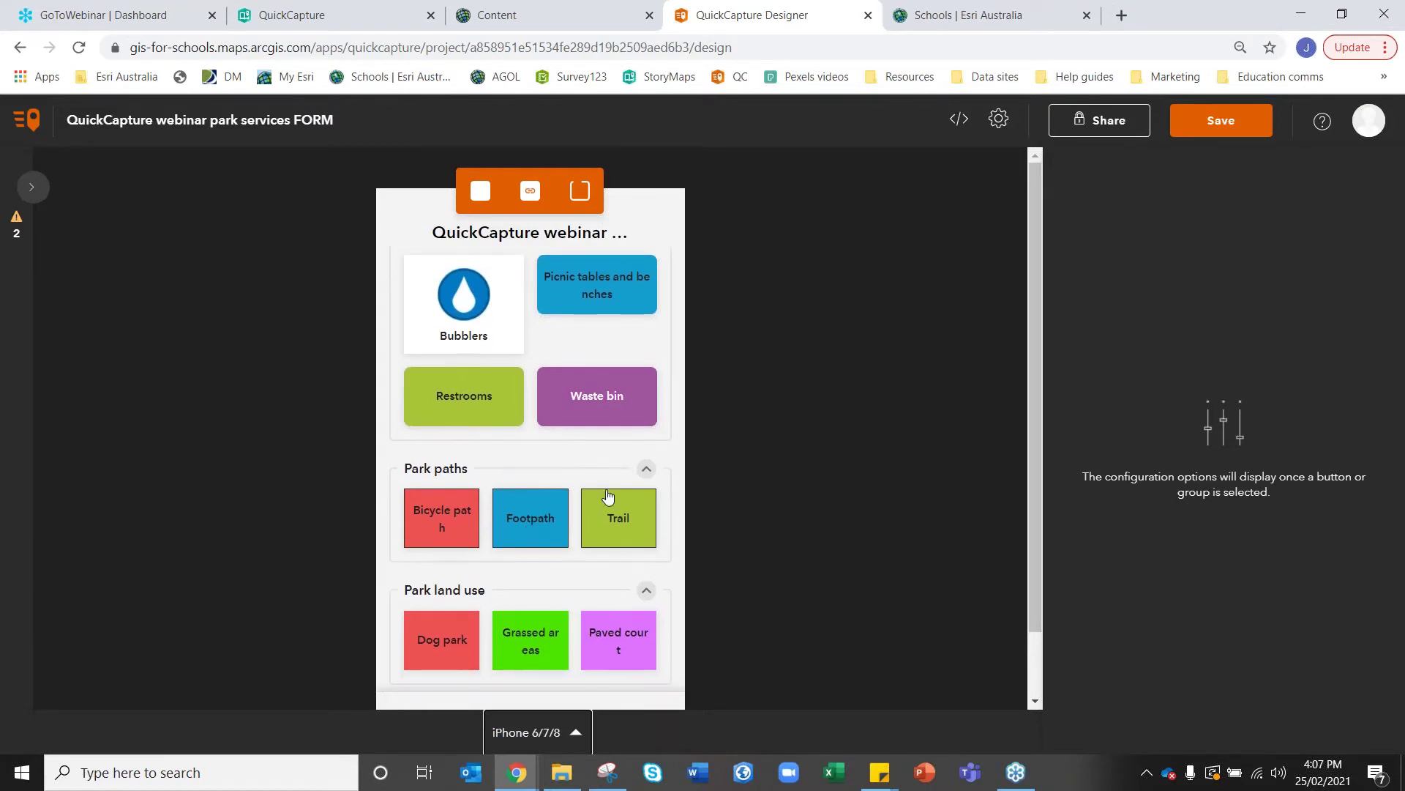
scroll(488, 470, down, 1)
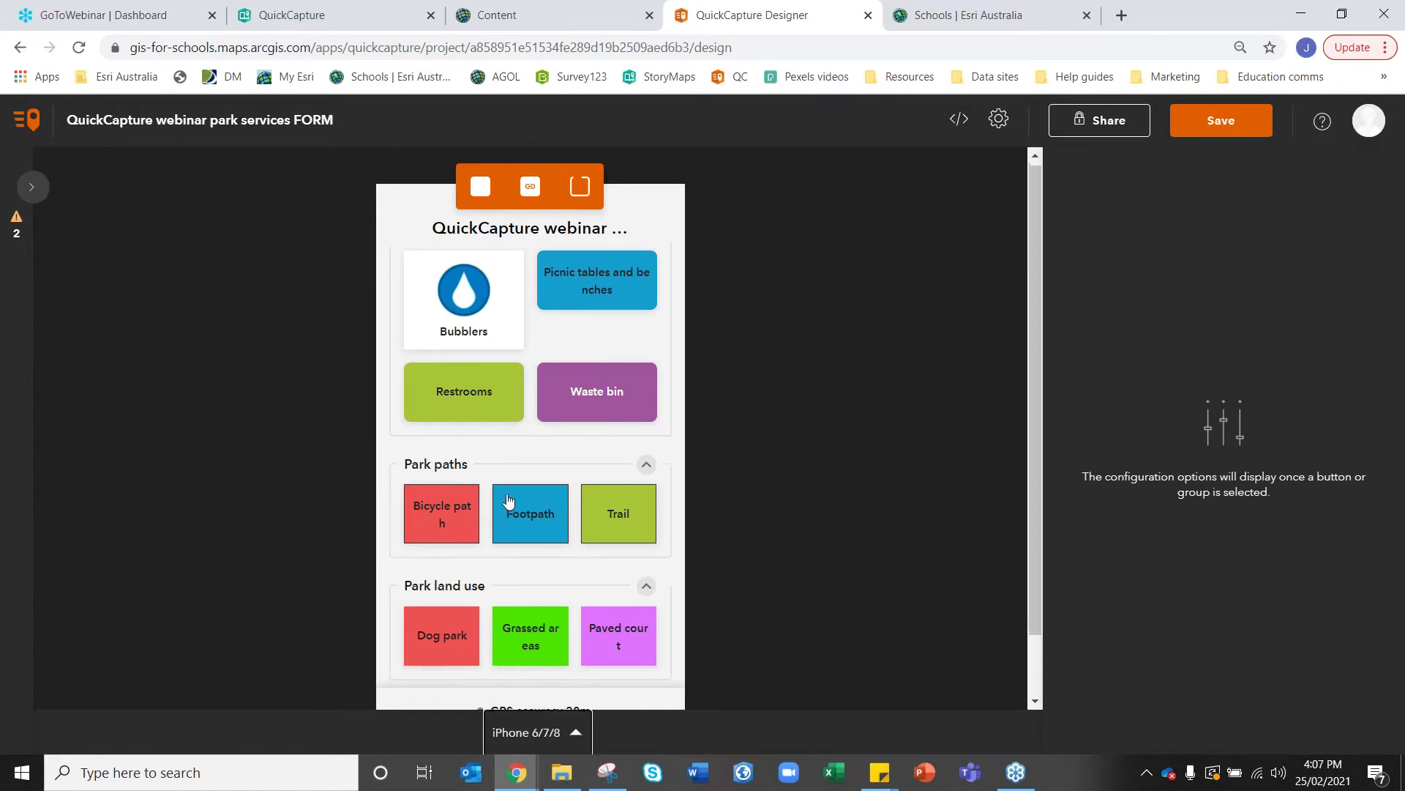
scroll(557, 556, down, 1)
scroll(668, 580, up, 1)
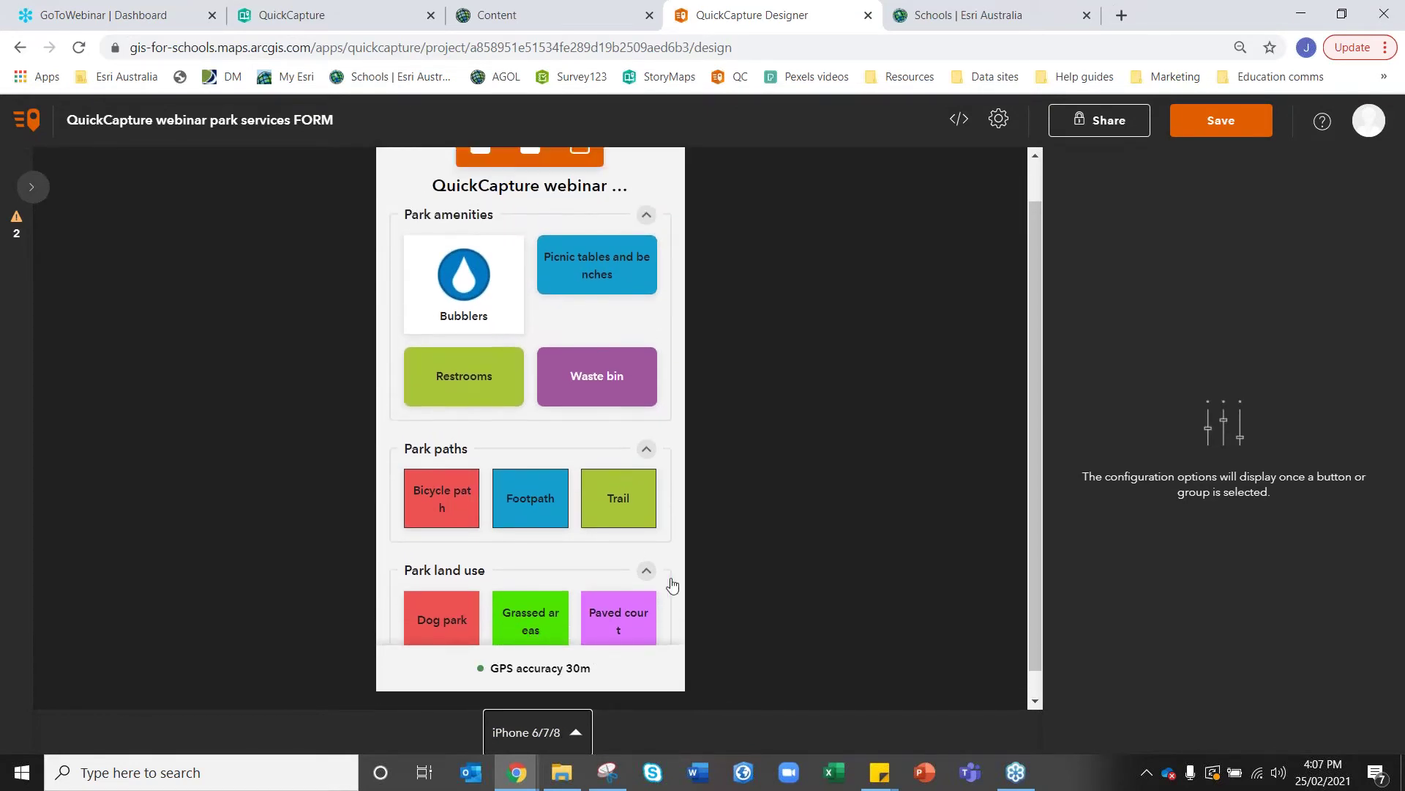
scroll(704, 555, down, 1)
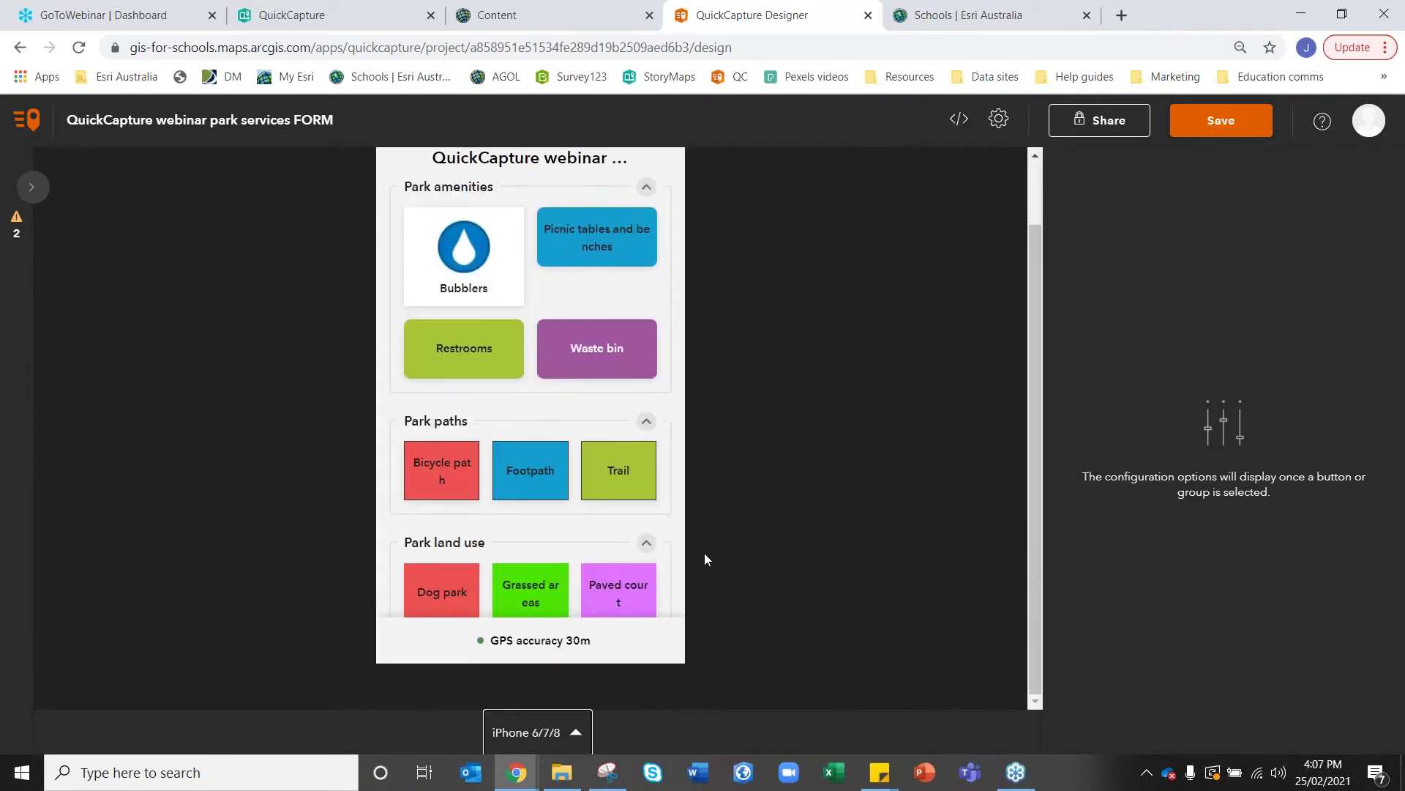
scroll(705, 556, up, 1)
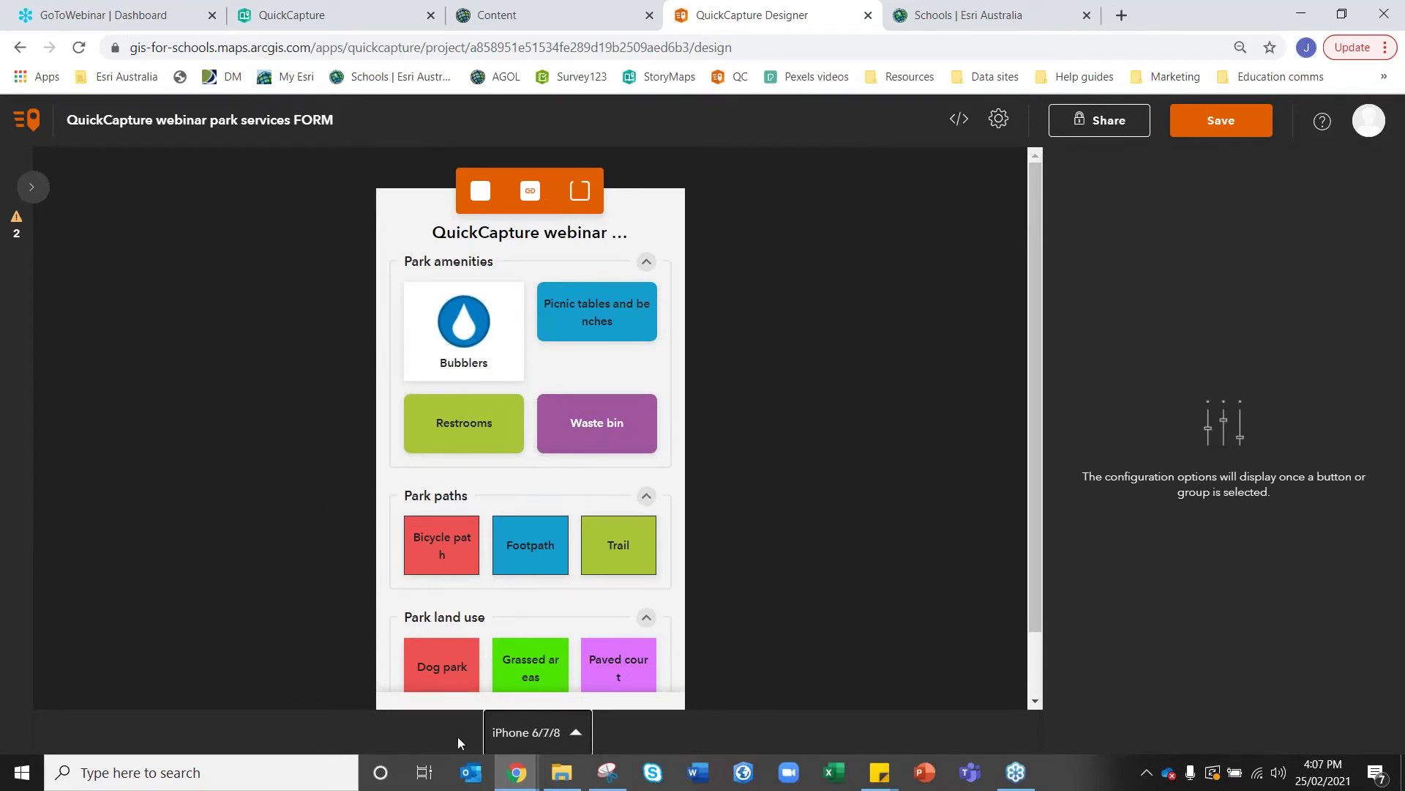
click(499, 732)
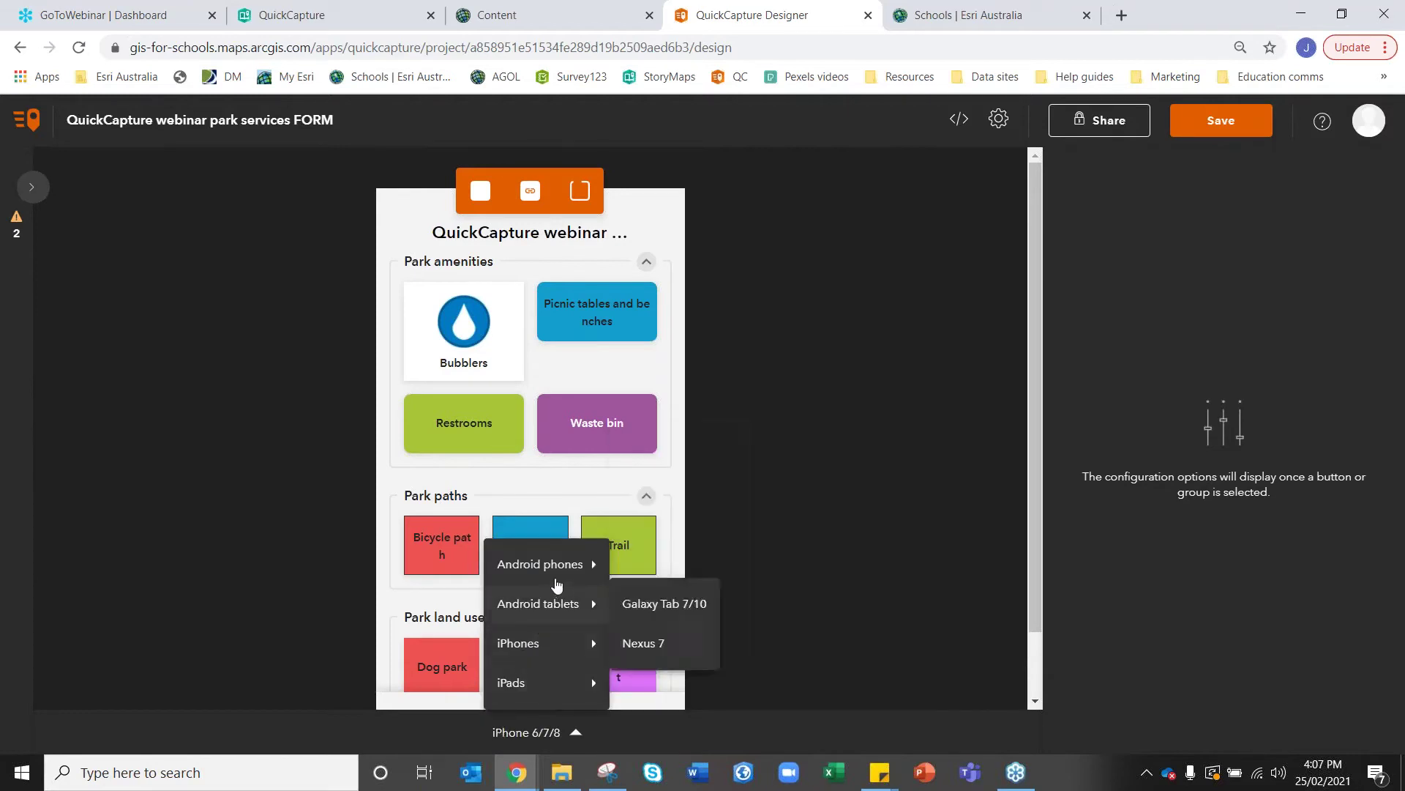
mouse_move(554, 690)
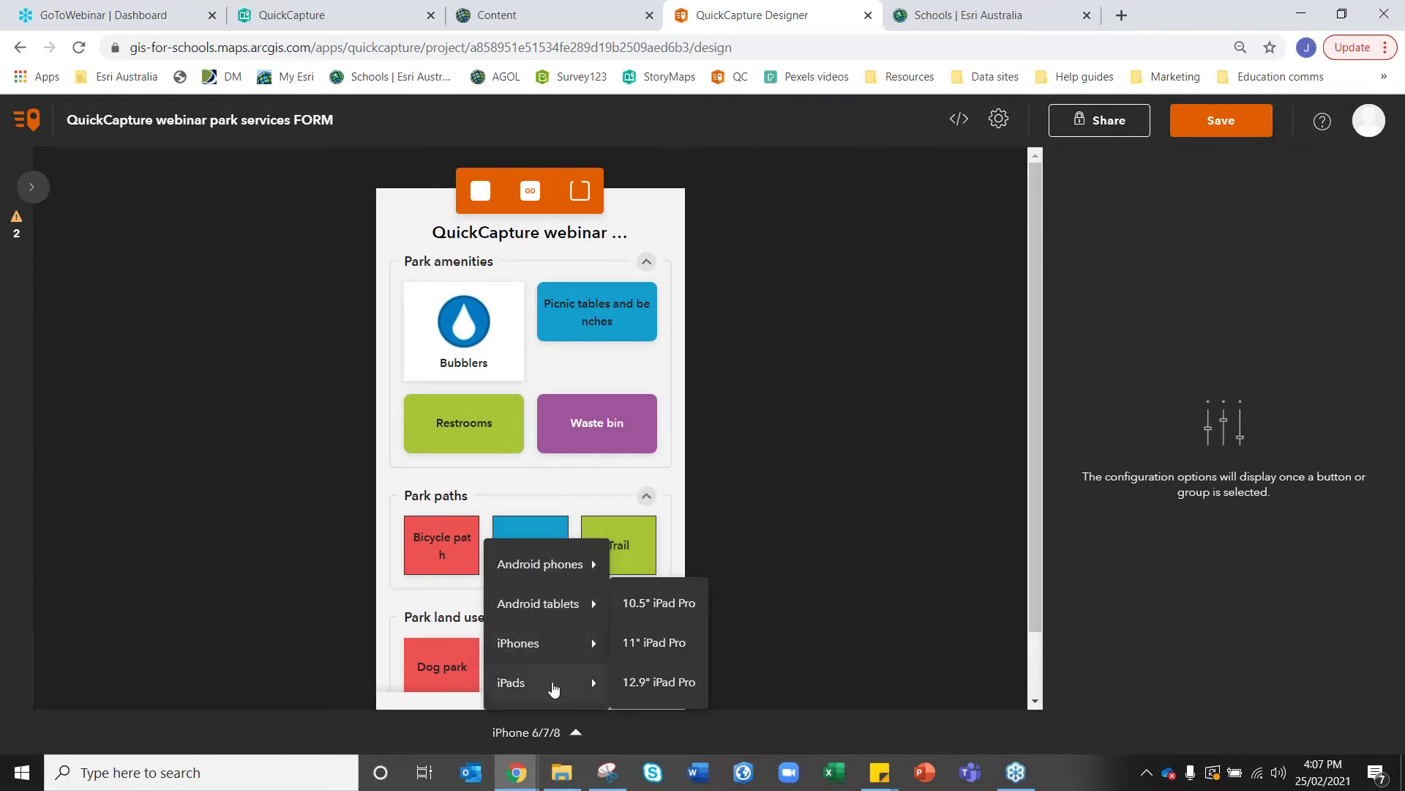
click(824, 568)
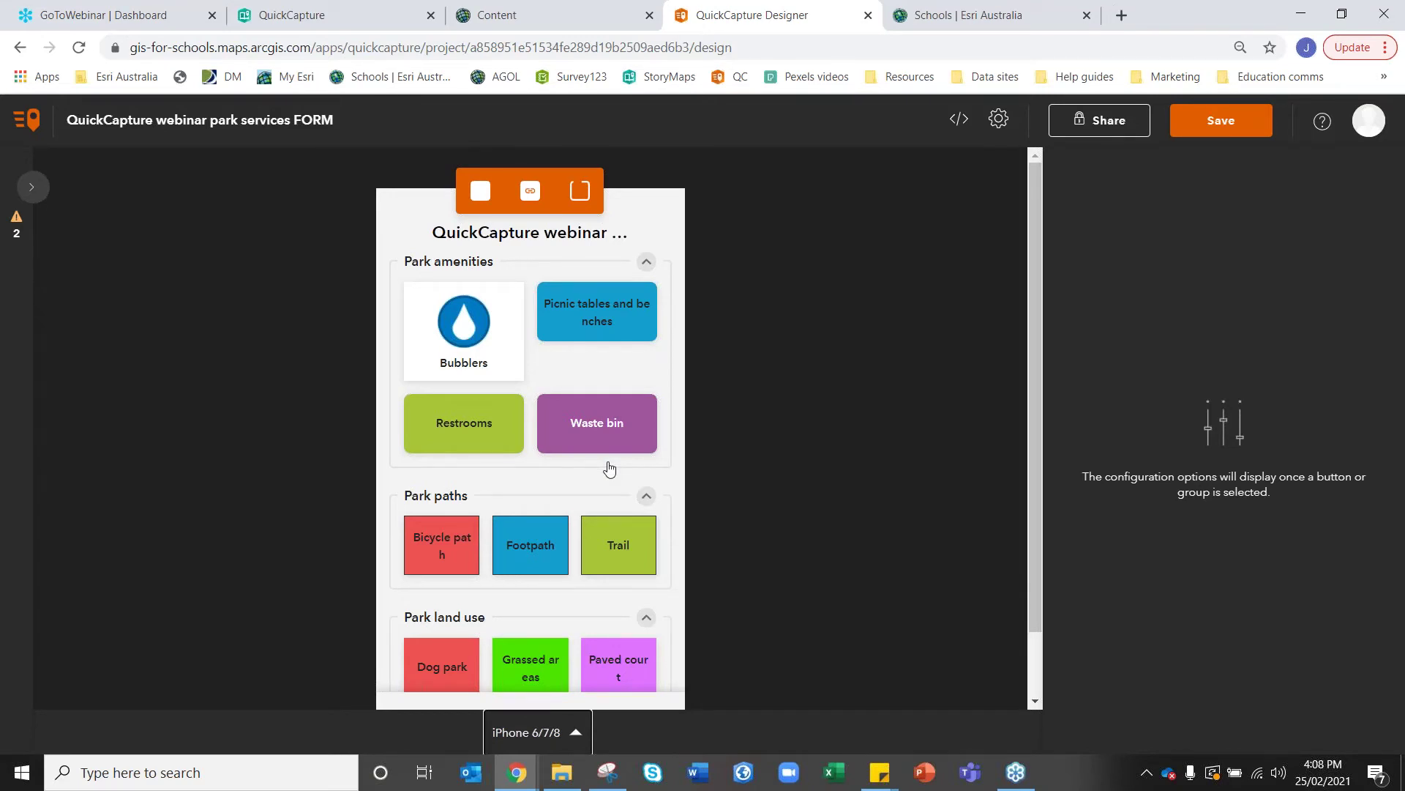
Shorten the label of the picnic tables and benches button to "Picnic tables".
click(446, 361)
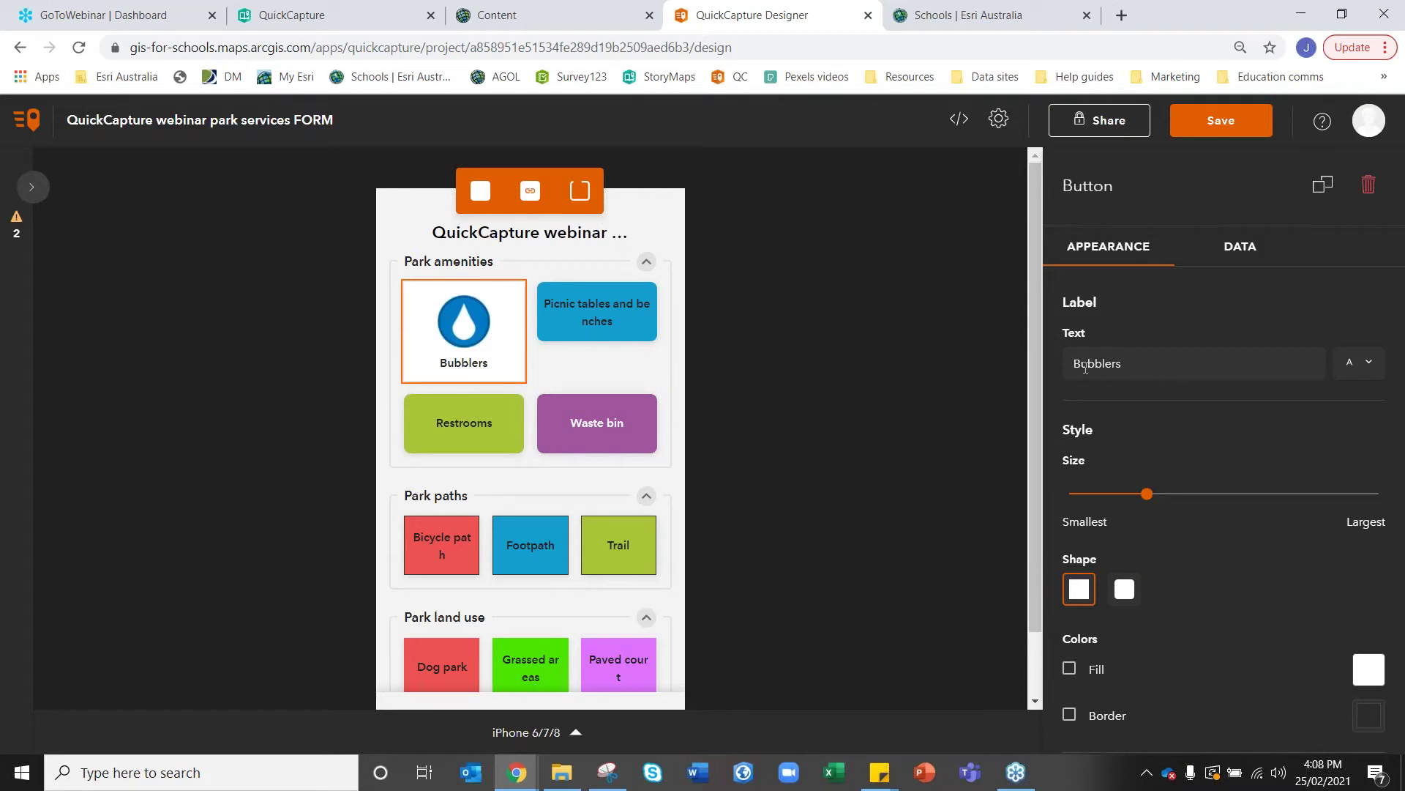
click(623, 322)
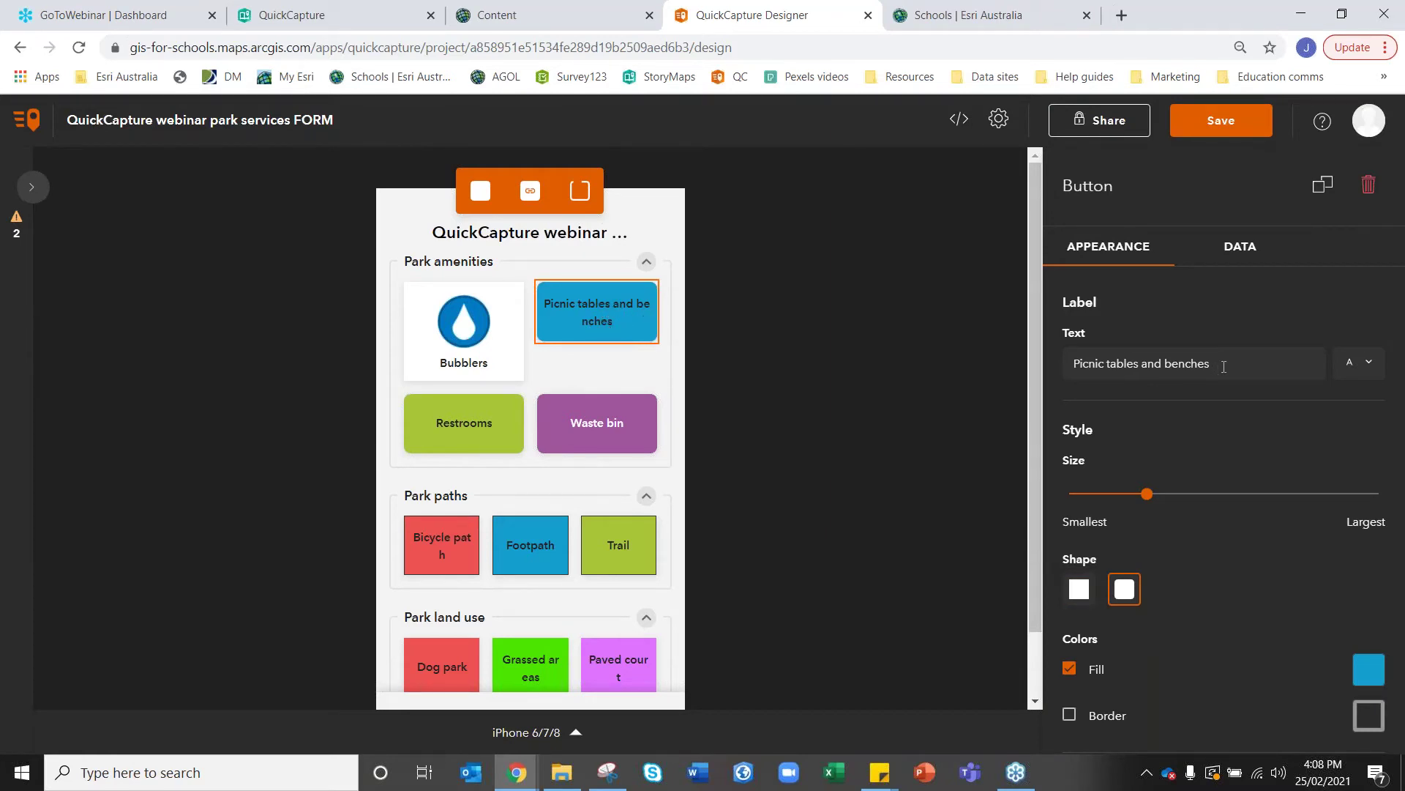
drag(1225, 365, 1144, 371)
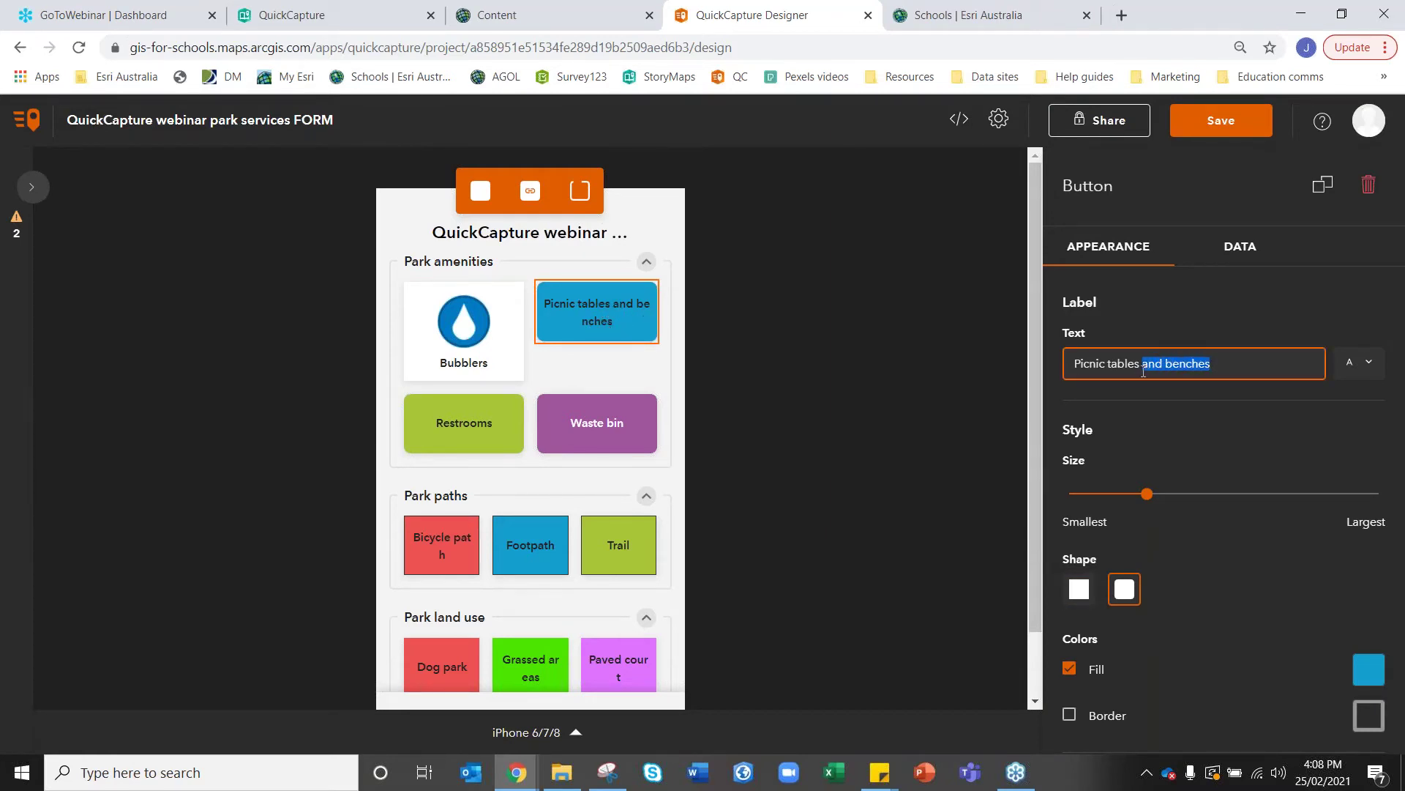
key(BackSpace)
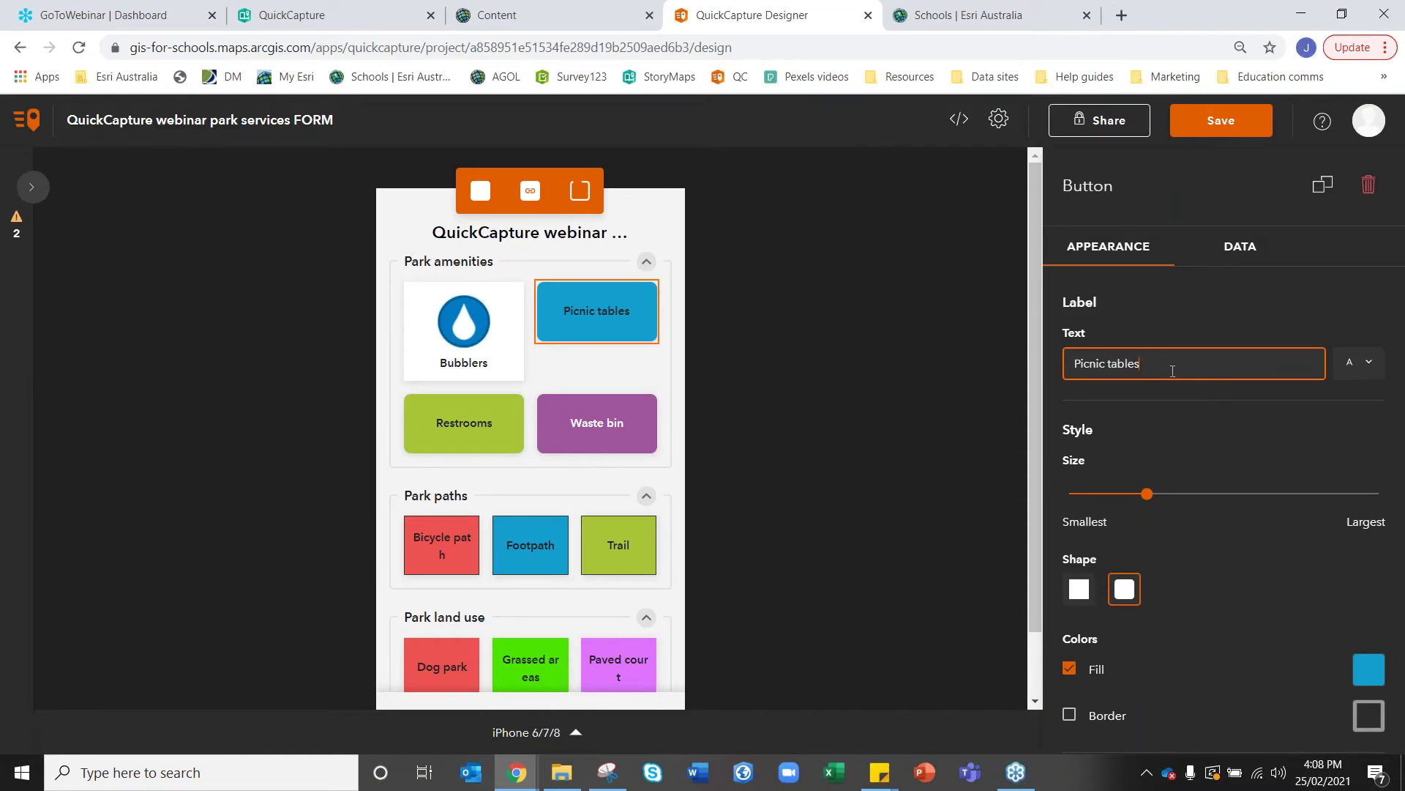
text(/benche)
key(BackSpace)
key(BackSpace)
key(BackSpace)
key(BackSpace)
key(BackSpace)
key(BackSpace)
key(BackSpace)
Set the Bubblers button to the smallest size and give it the rounded-corner shape.
click(479, 354)
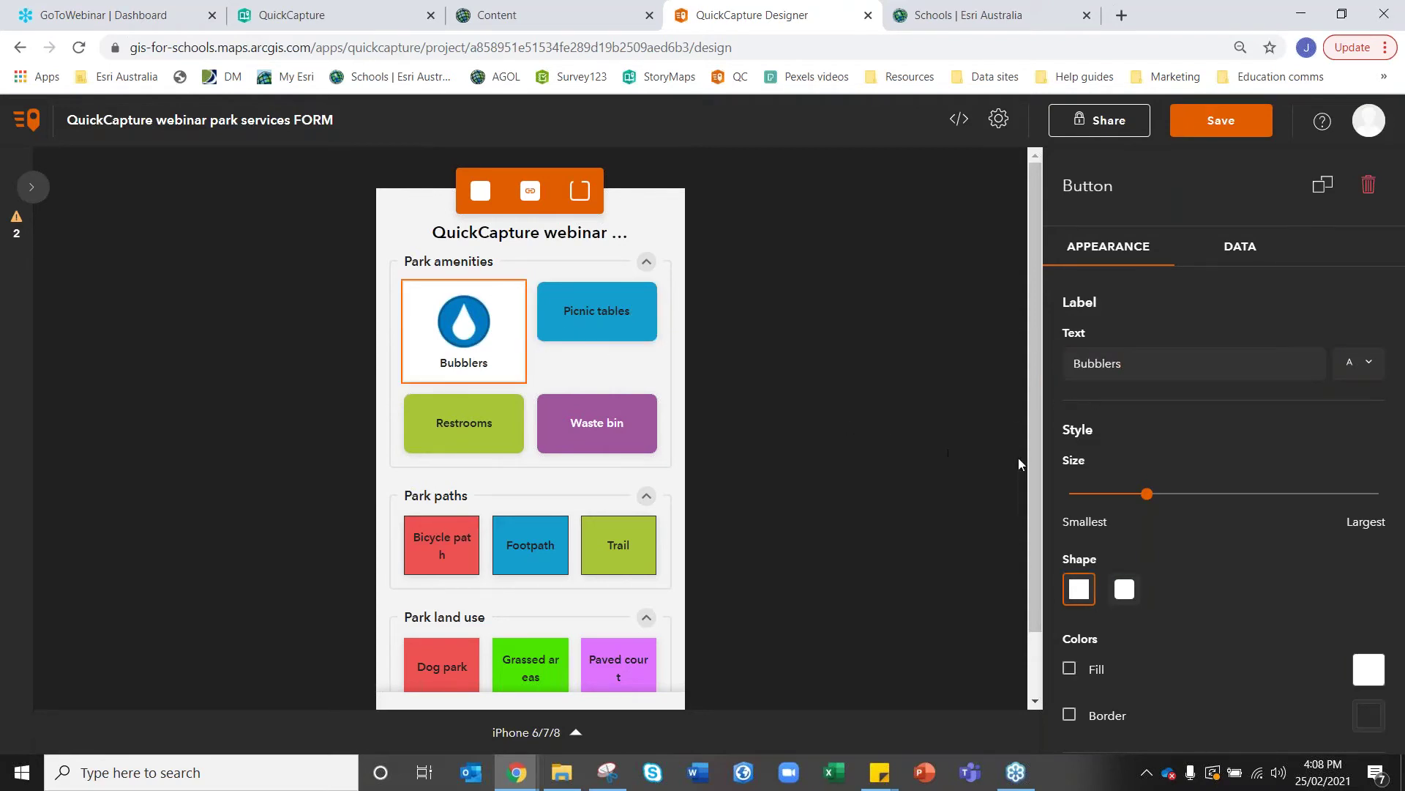
drag(1147, 494, 1067, 504)
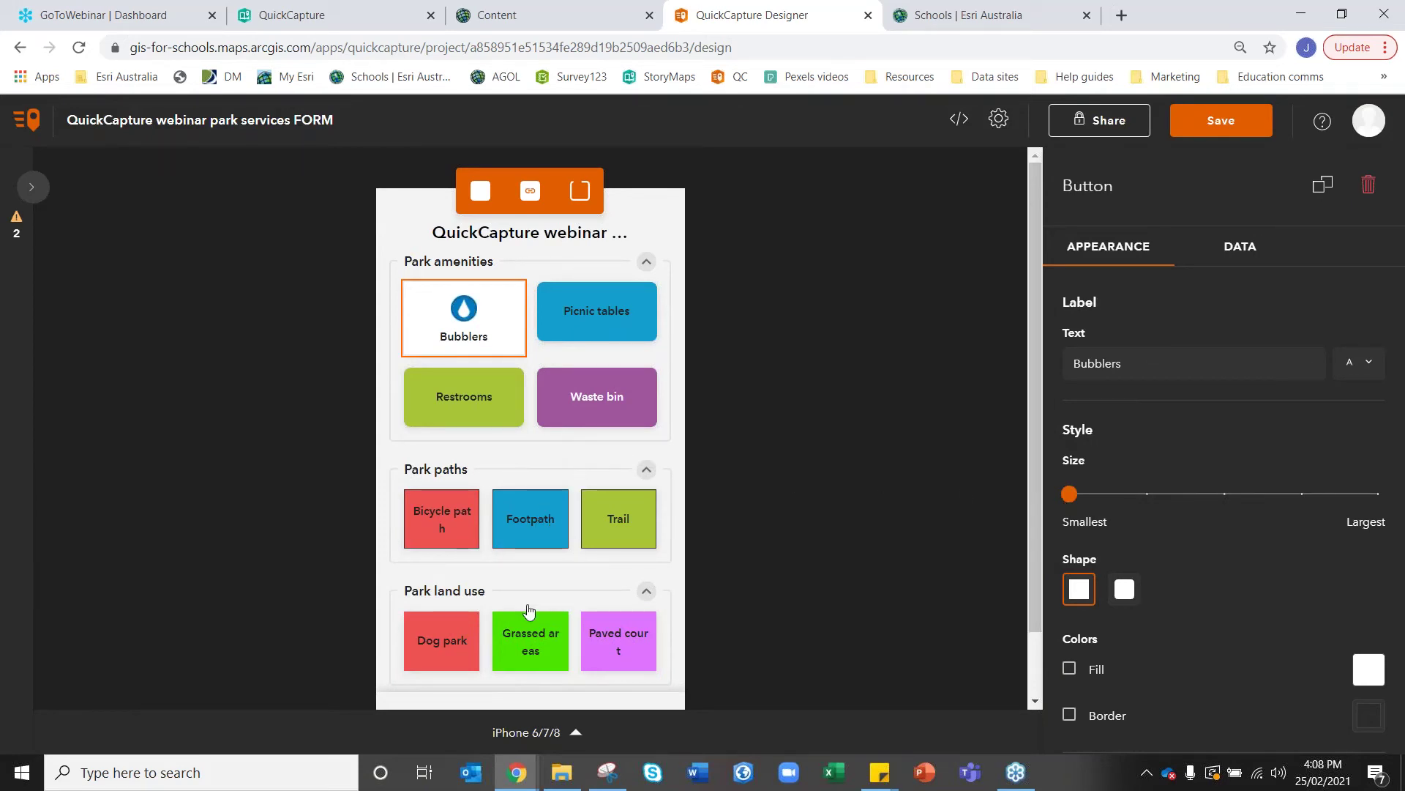
click(1125, 589)
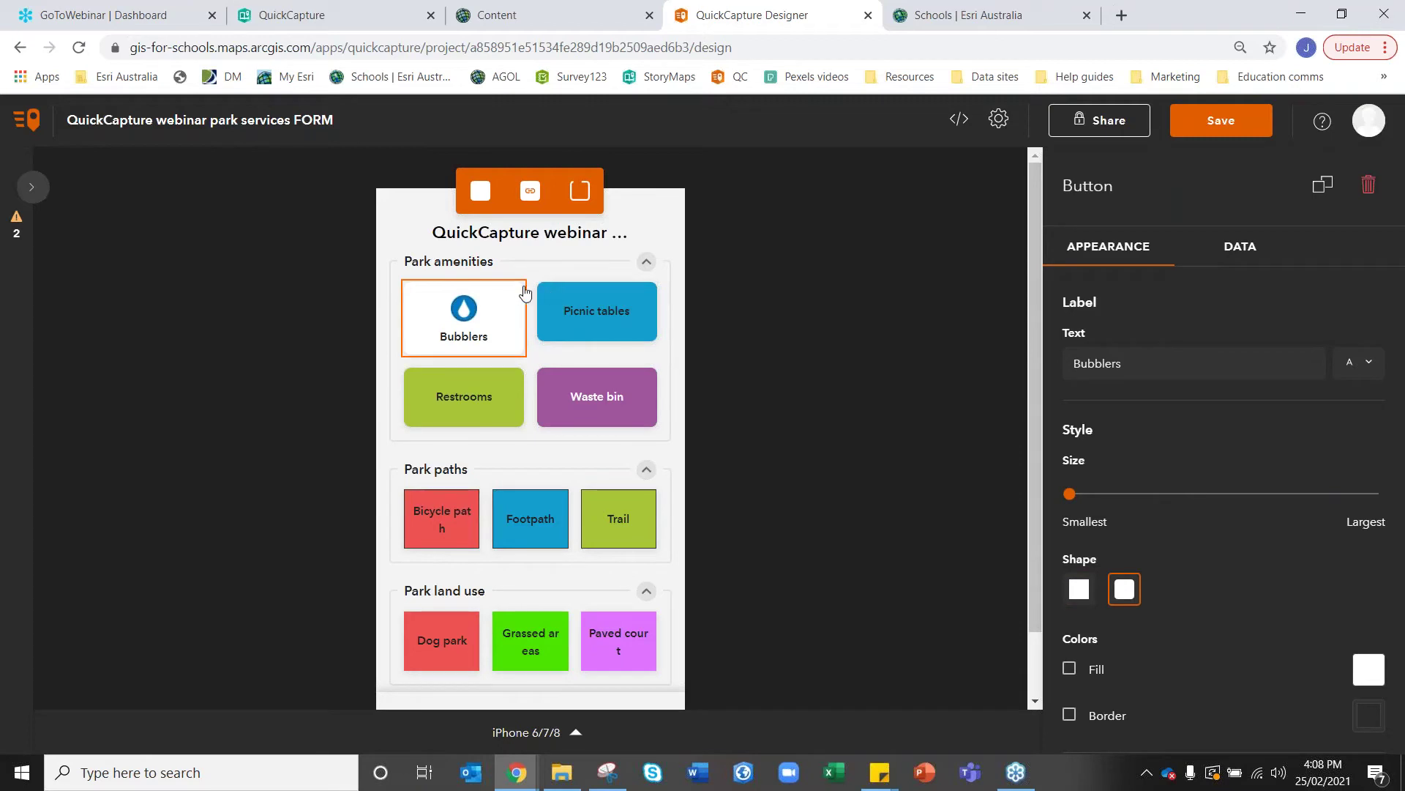
Add a border to the Bubblers button, leaving its fill colour off.
scroll(1147, 635, down, 2)
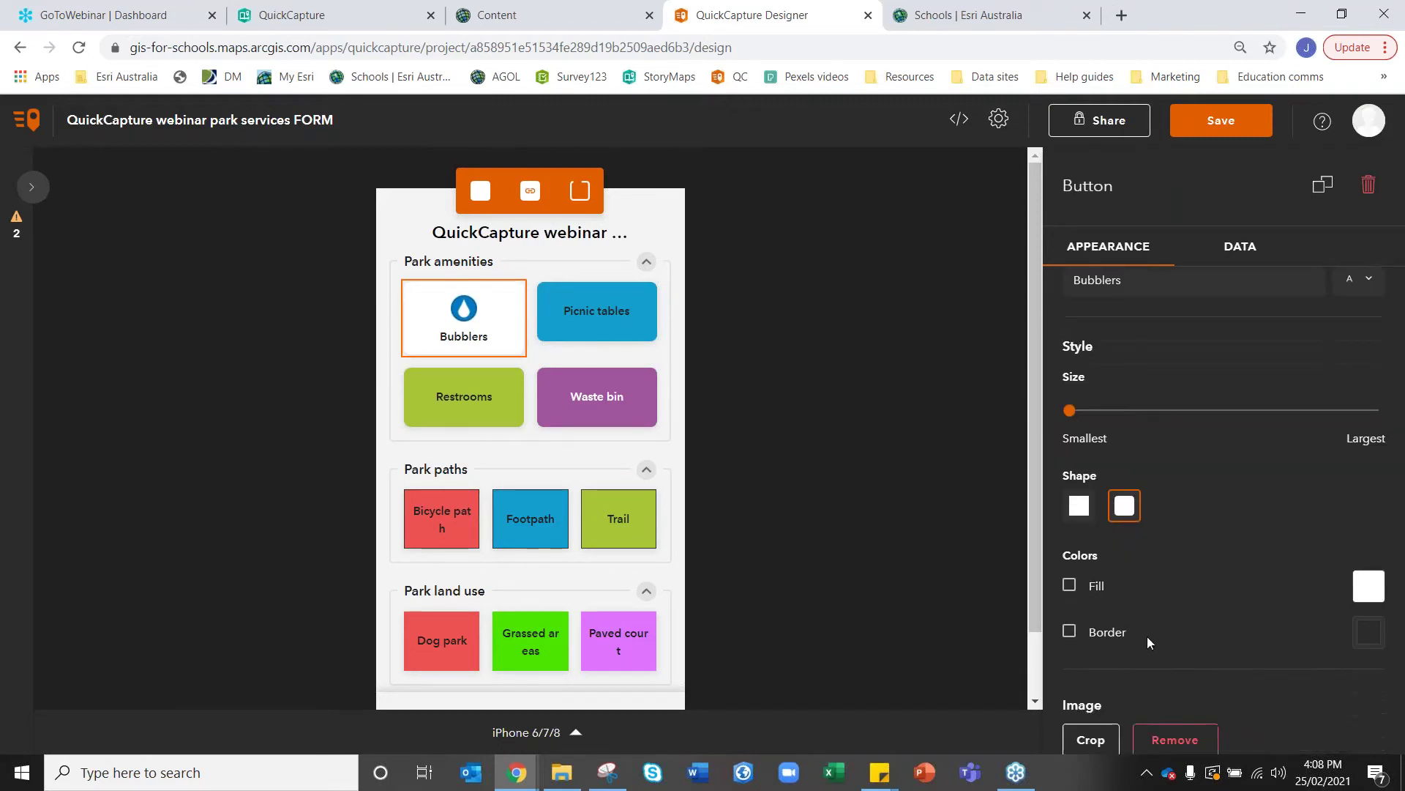
click(1069, 541)
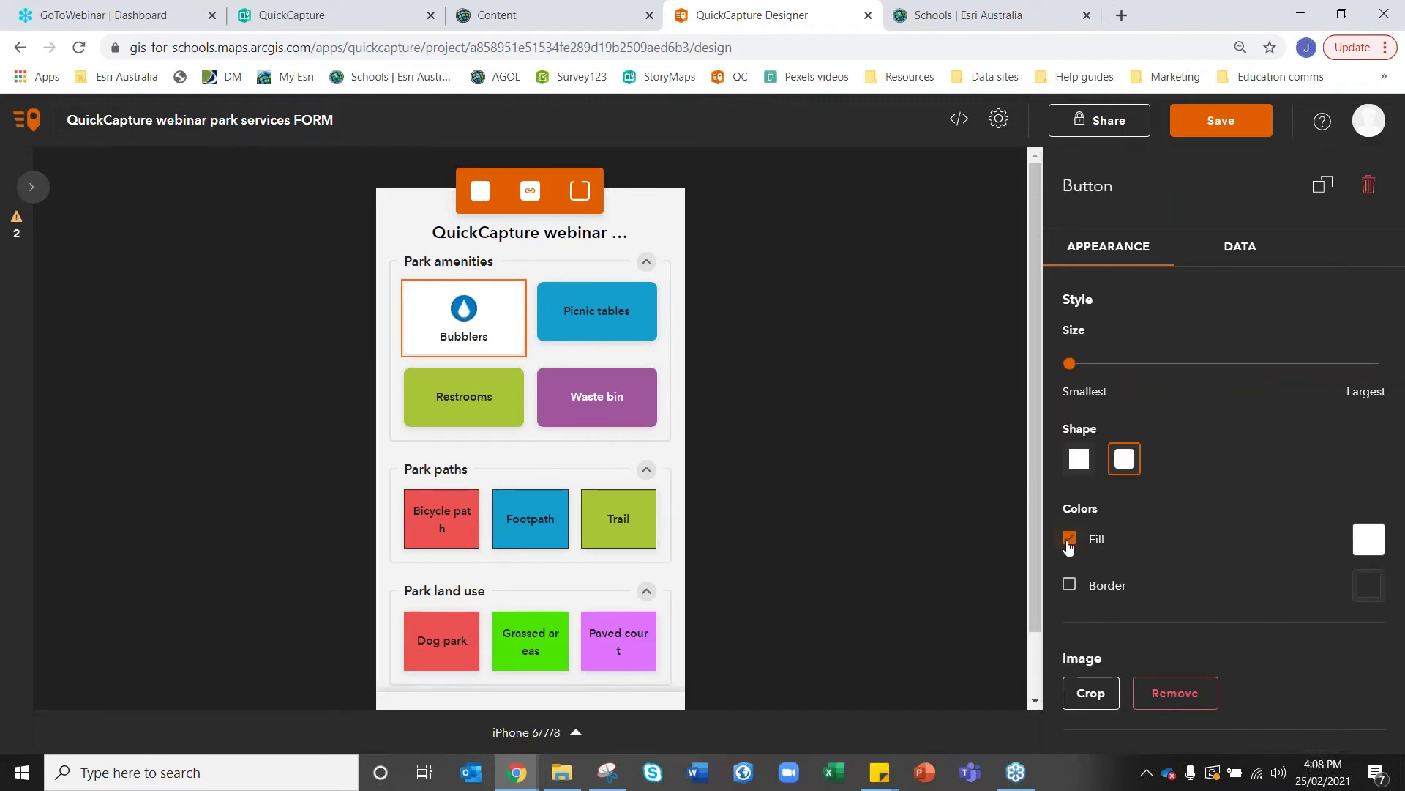
click(1070, 541)
click(1070, 586)
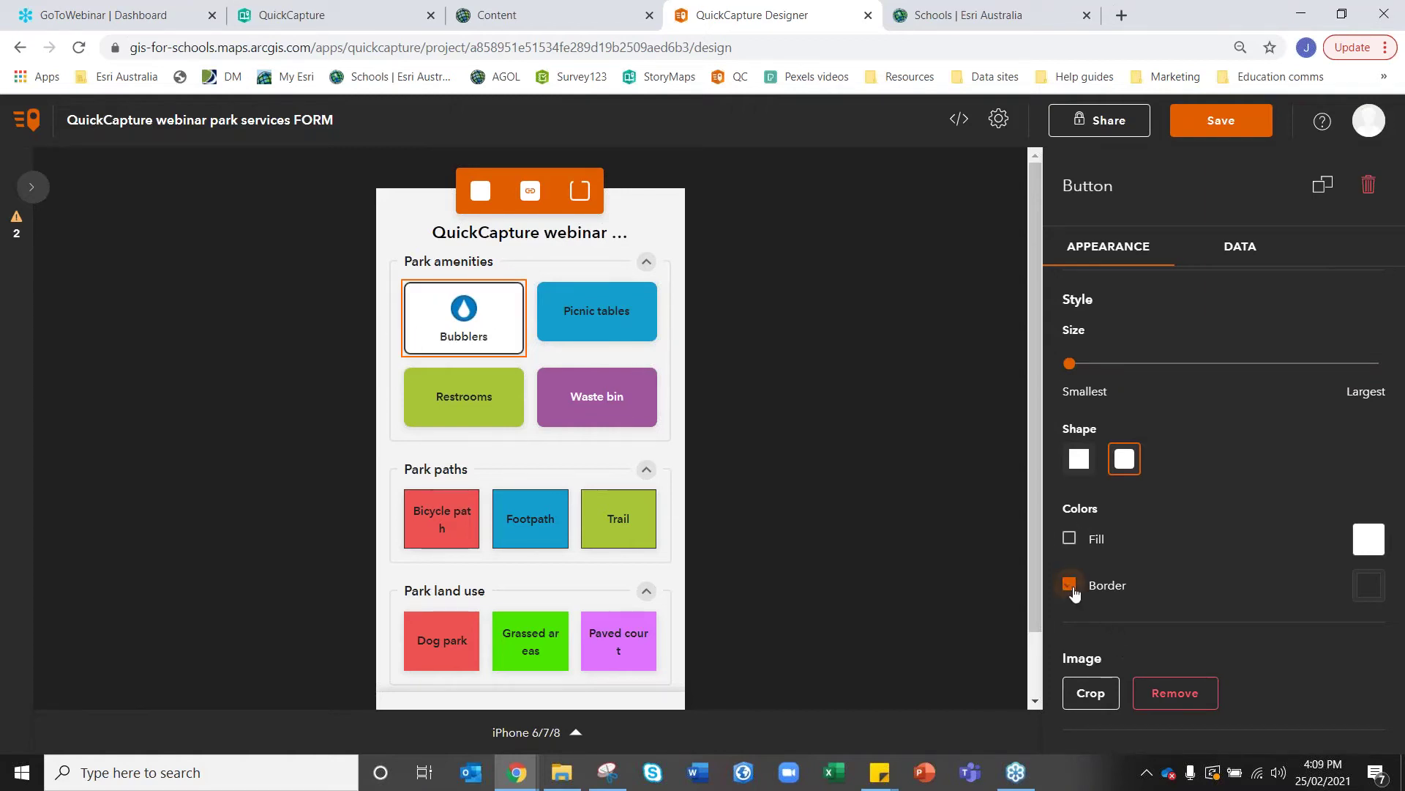
click(713, 412)
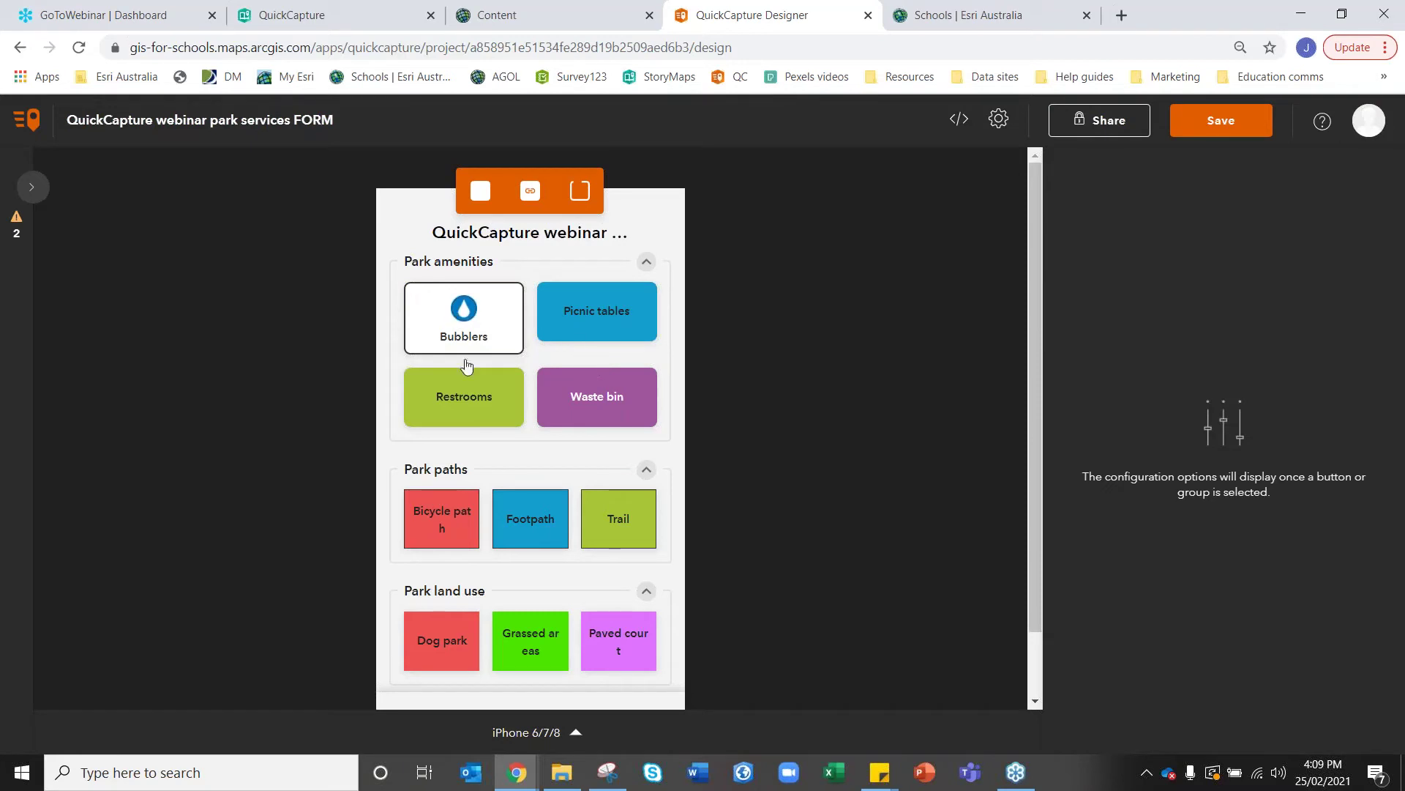
Review the Bubblers button's appearance settings and turn on photo taking in its data settings.
click(462, 308)
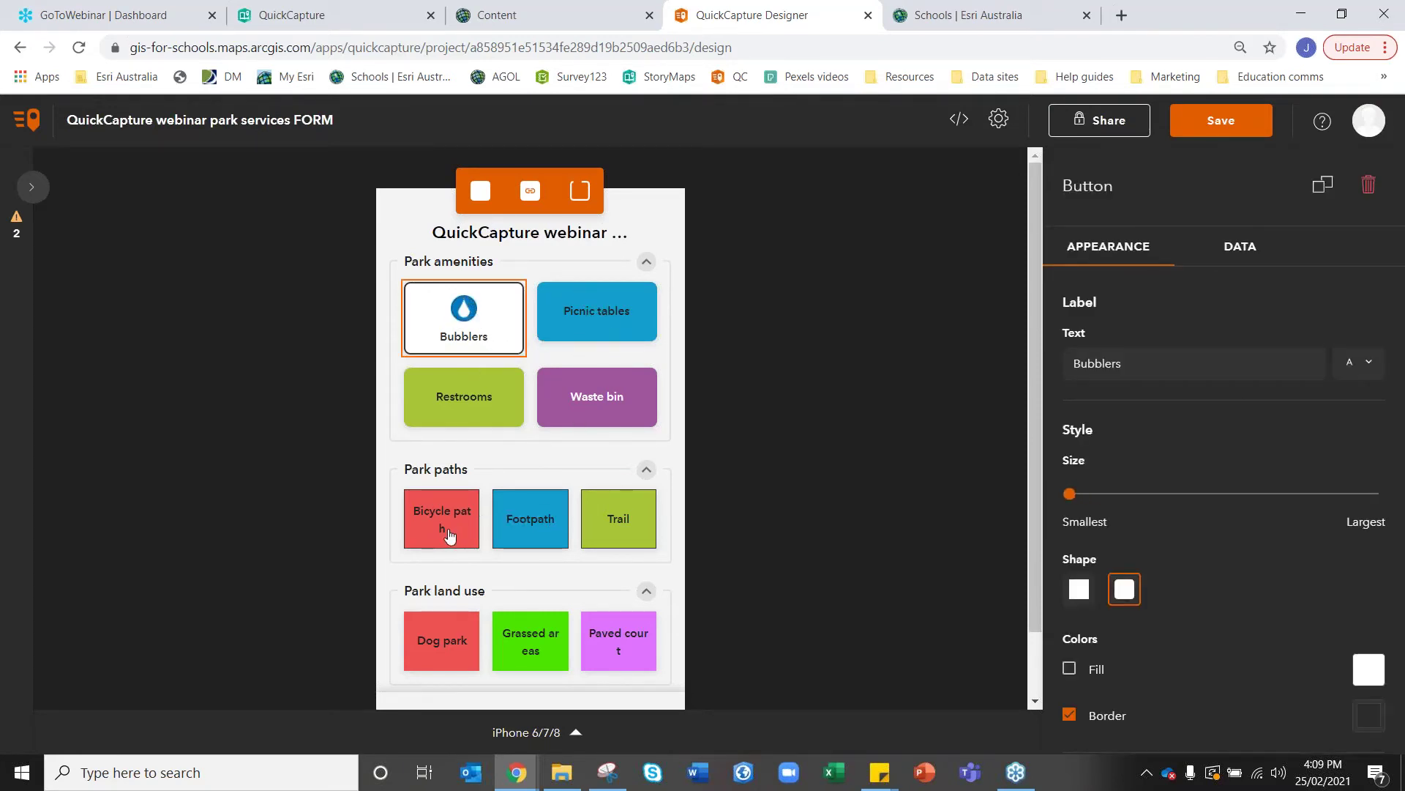
scroll(1238, 593, down, 2)
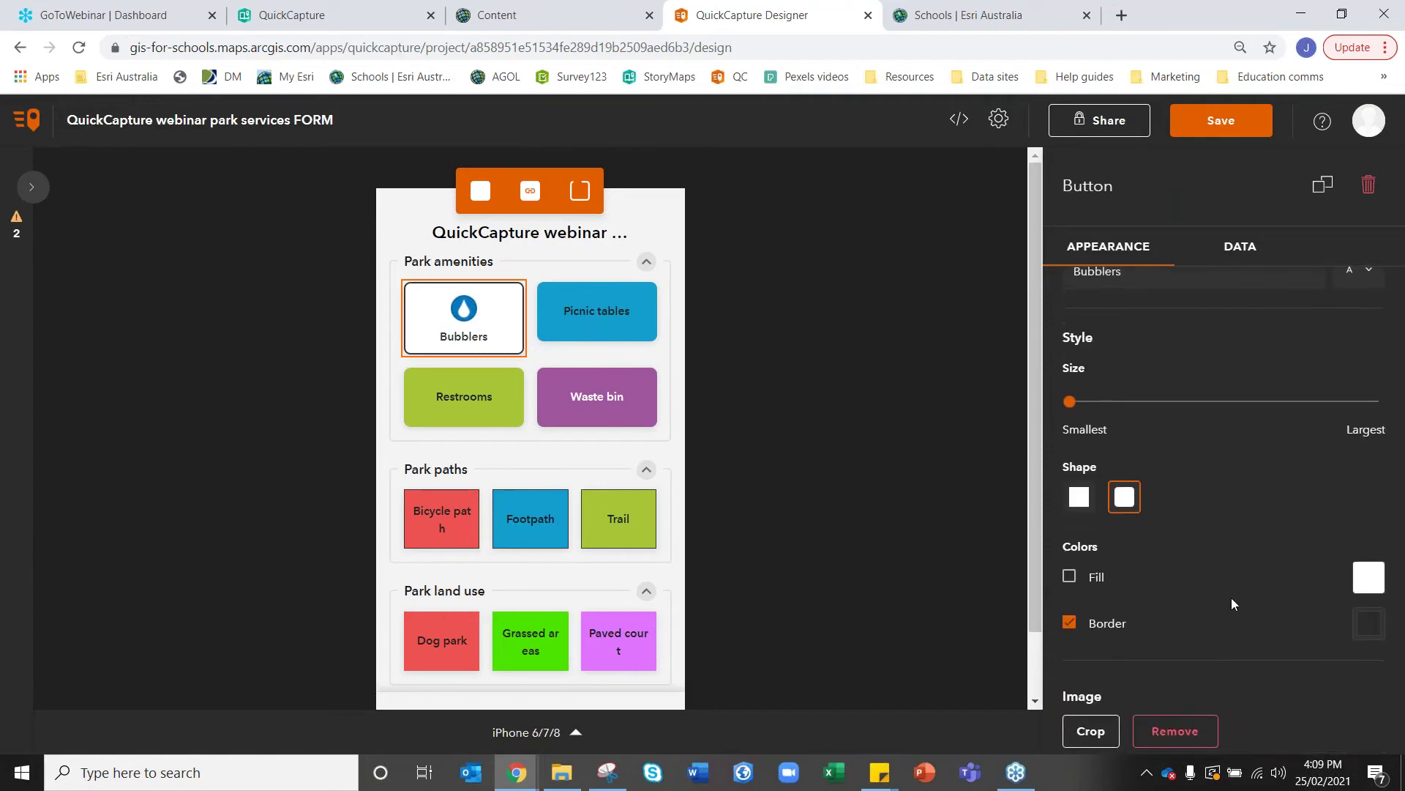
scroll(1232, 601, down, 1)
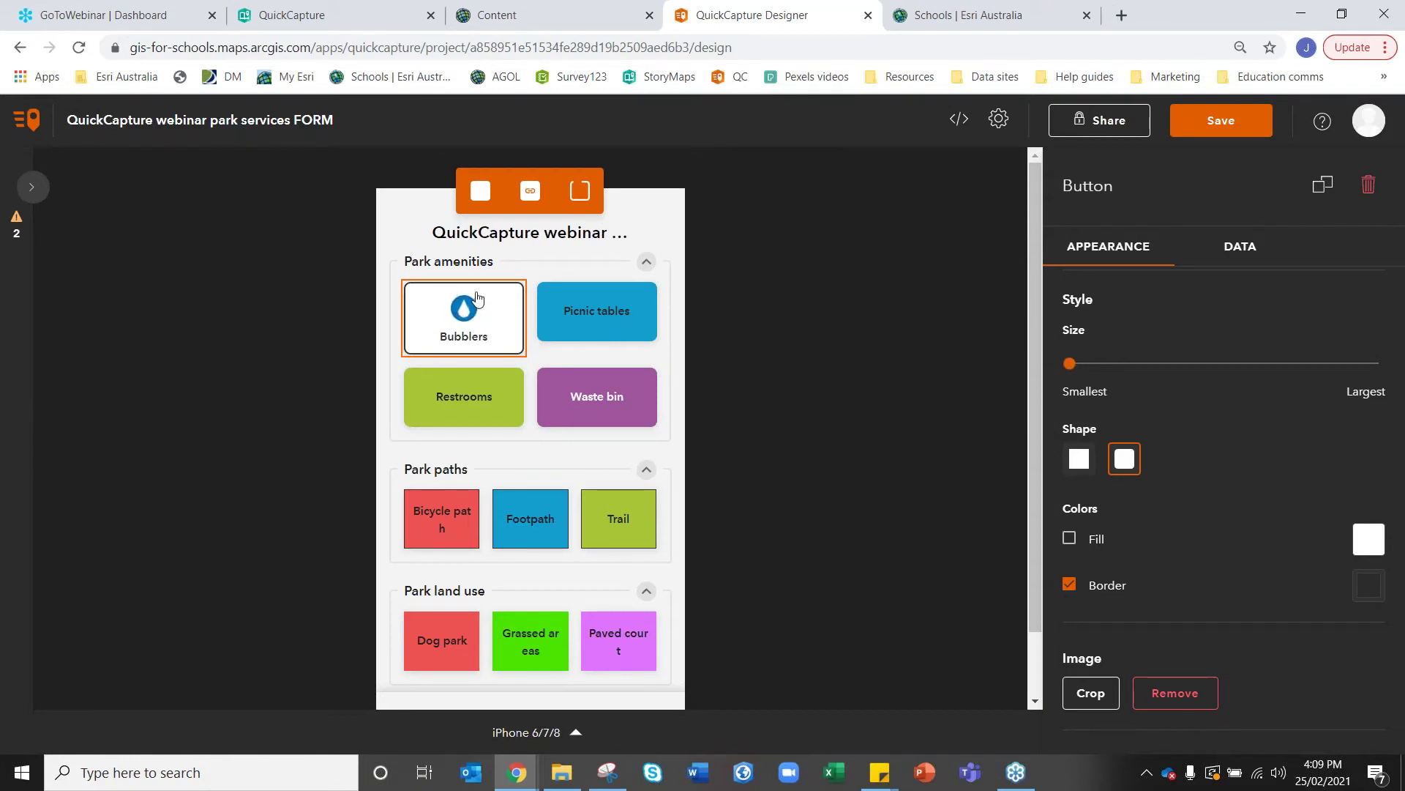
scroll(1092, 418, up, 2)
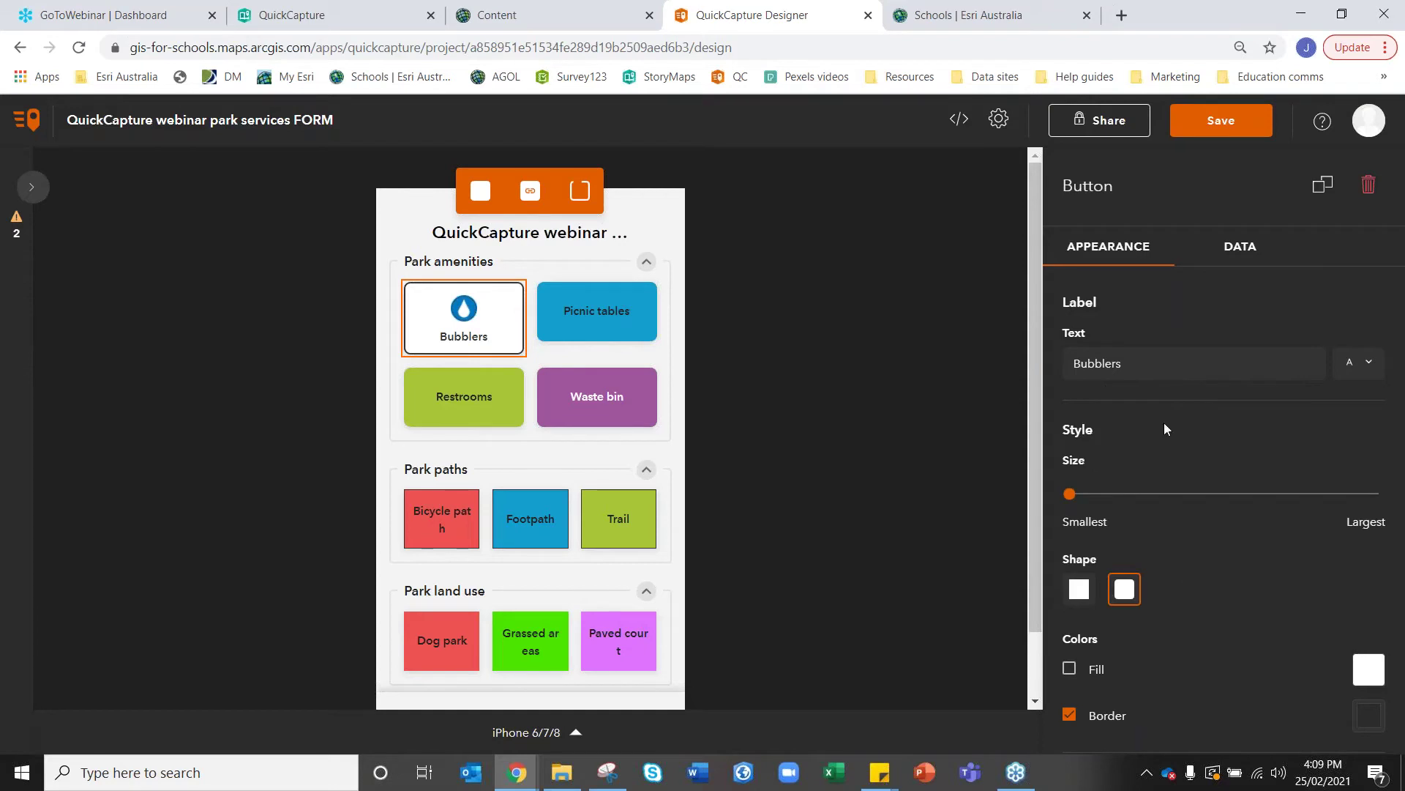
click(1237, 249)
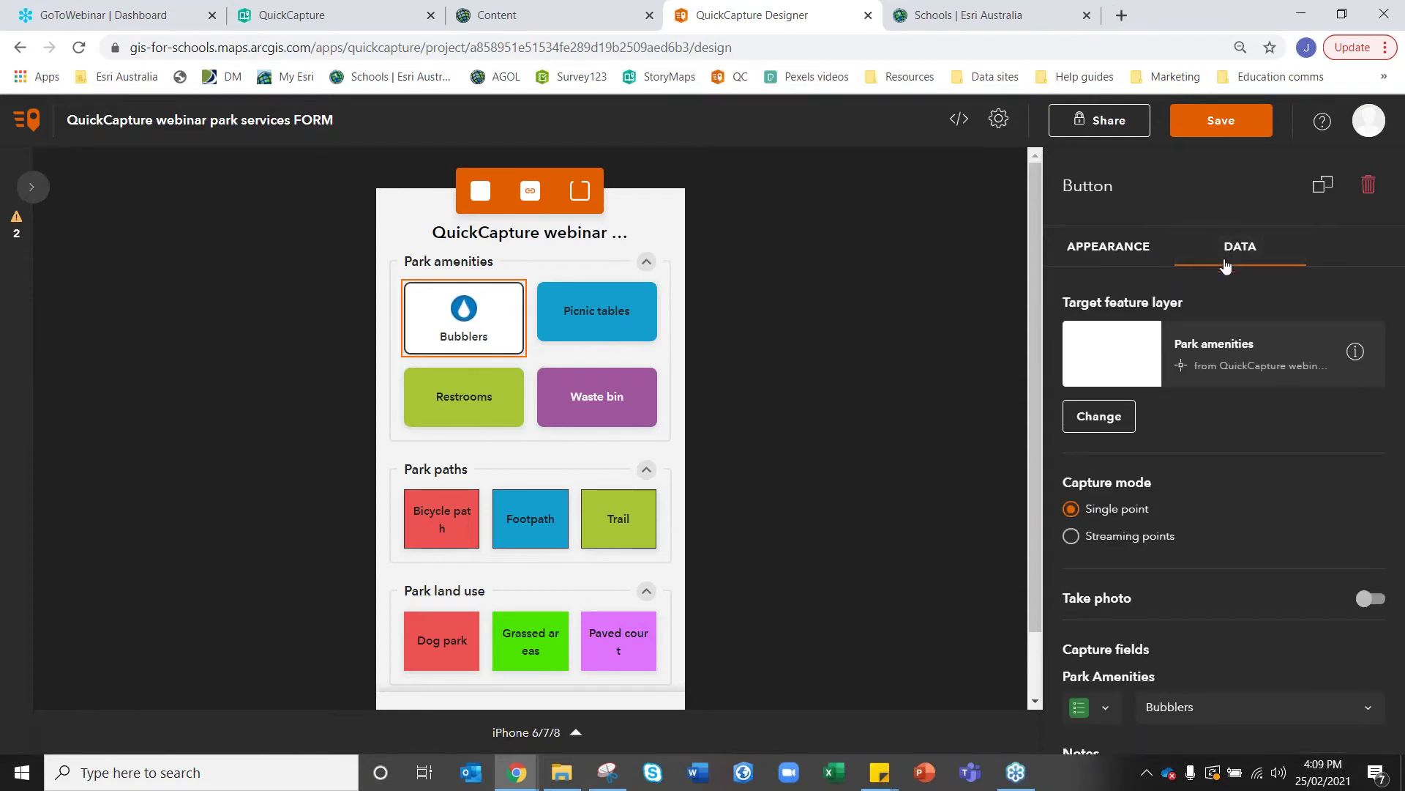
scroll(1202, 450, down, 1)
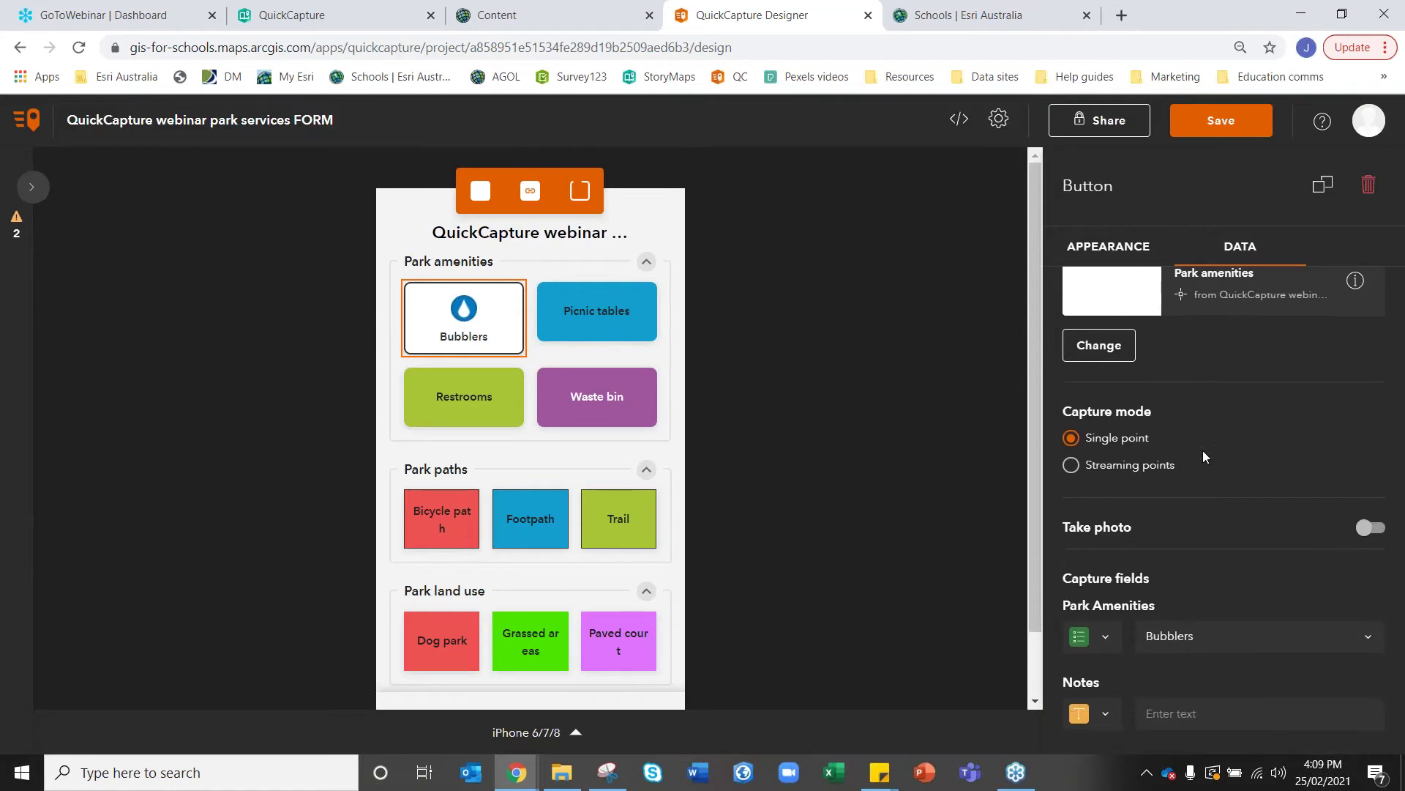
click(1372, 529)
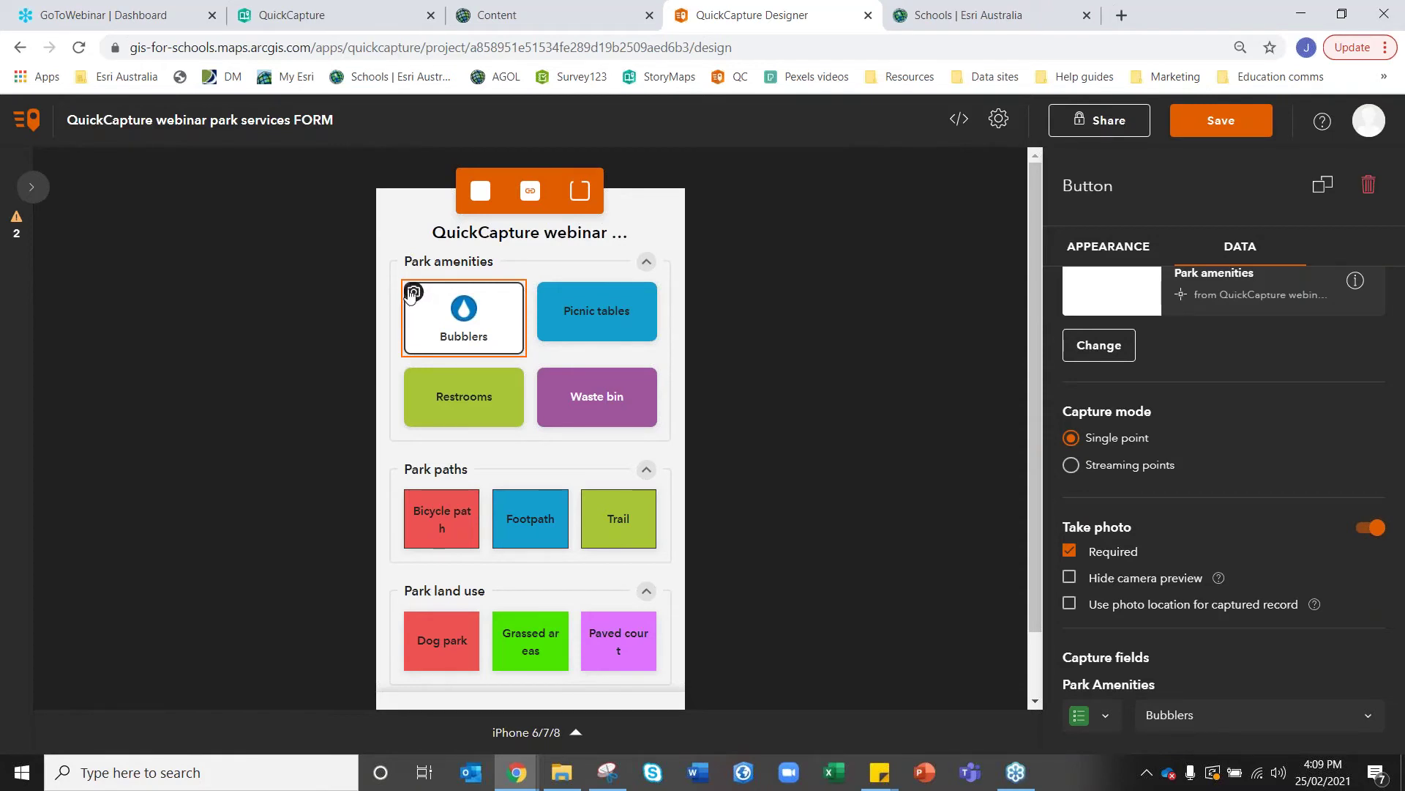
Make the Bubblers photo required and hide the camera preview when it is captured.
scroll(1054, 554, down, 2)
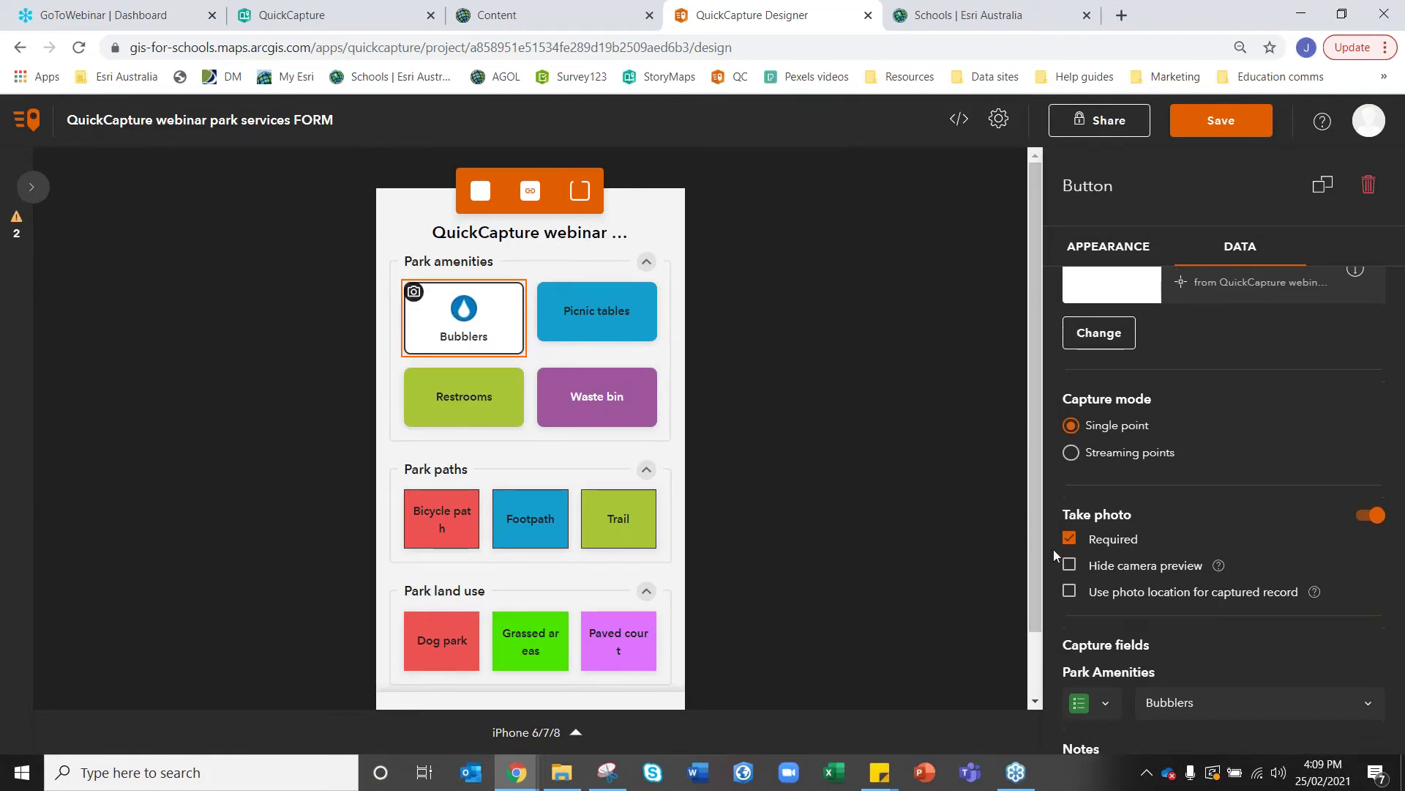
scroll(1053, 549, down, 2)
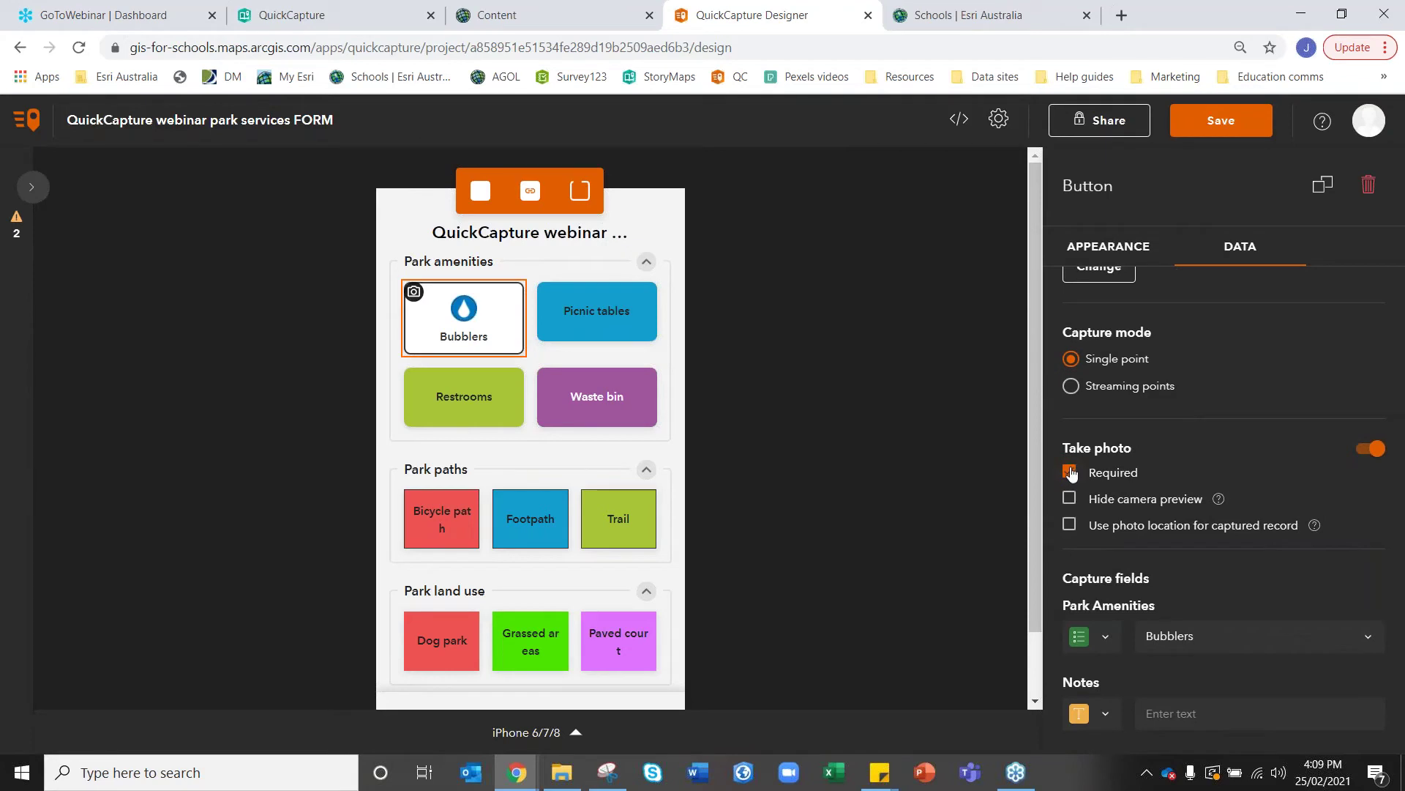
click(1071, 474)
click(1095, 475)
click(1070, 498)
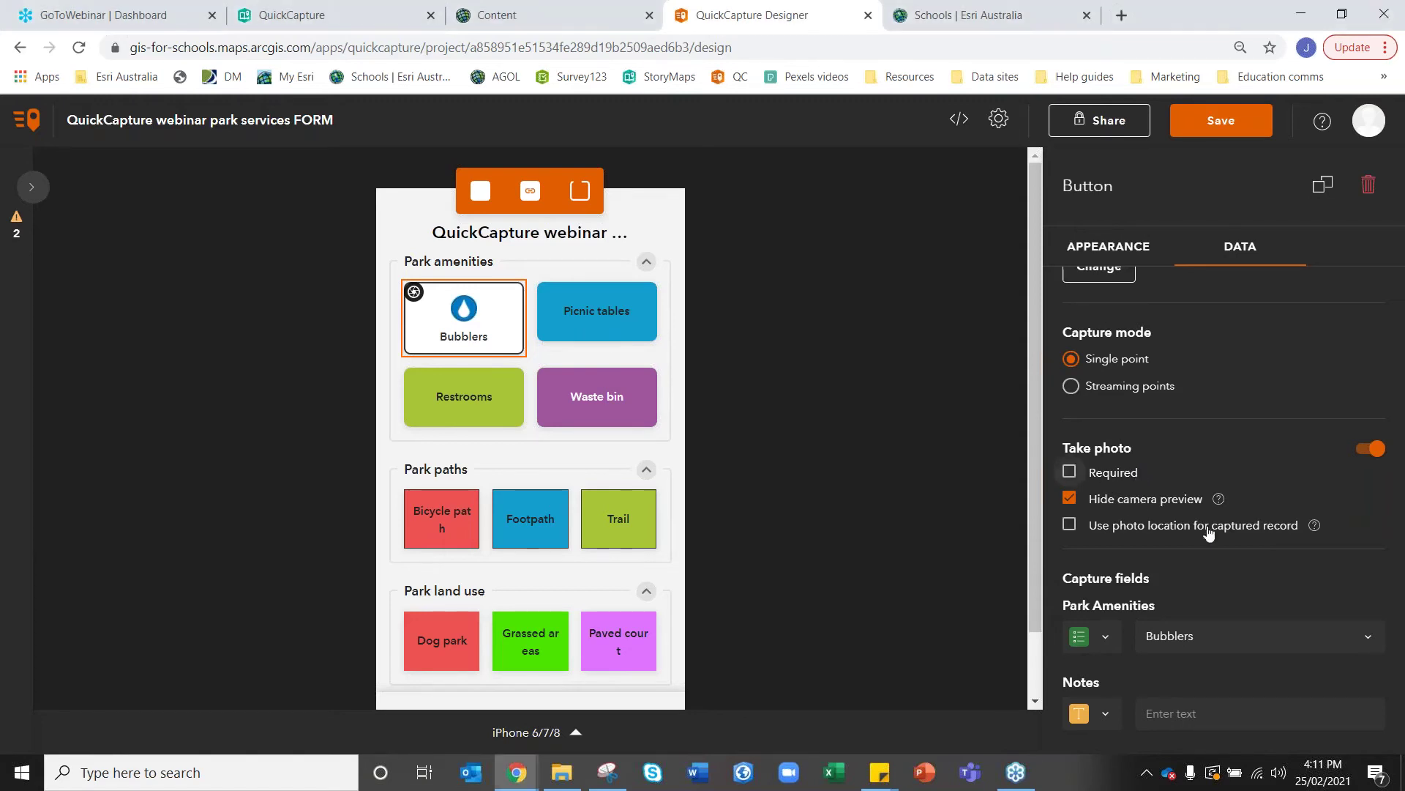
click(1070, 474)
click(1070, 473)
Set the Bubblers button's Notes capture field to be filled by Button user input.
scroll(902, 468, down, 1)
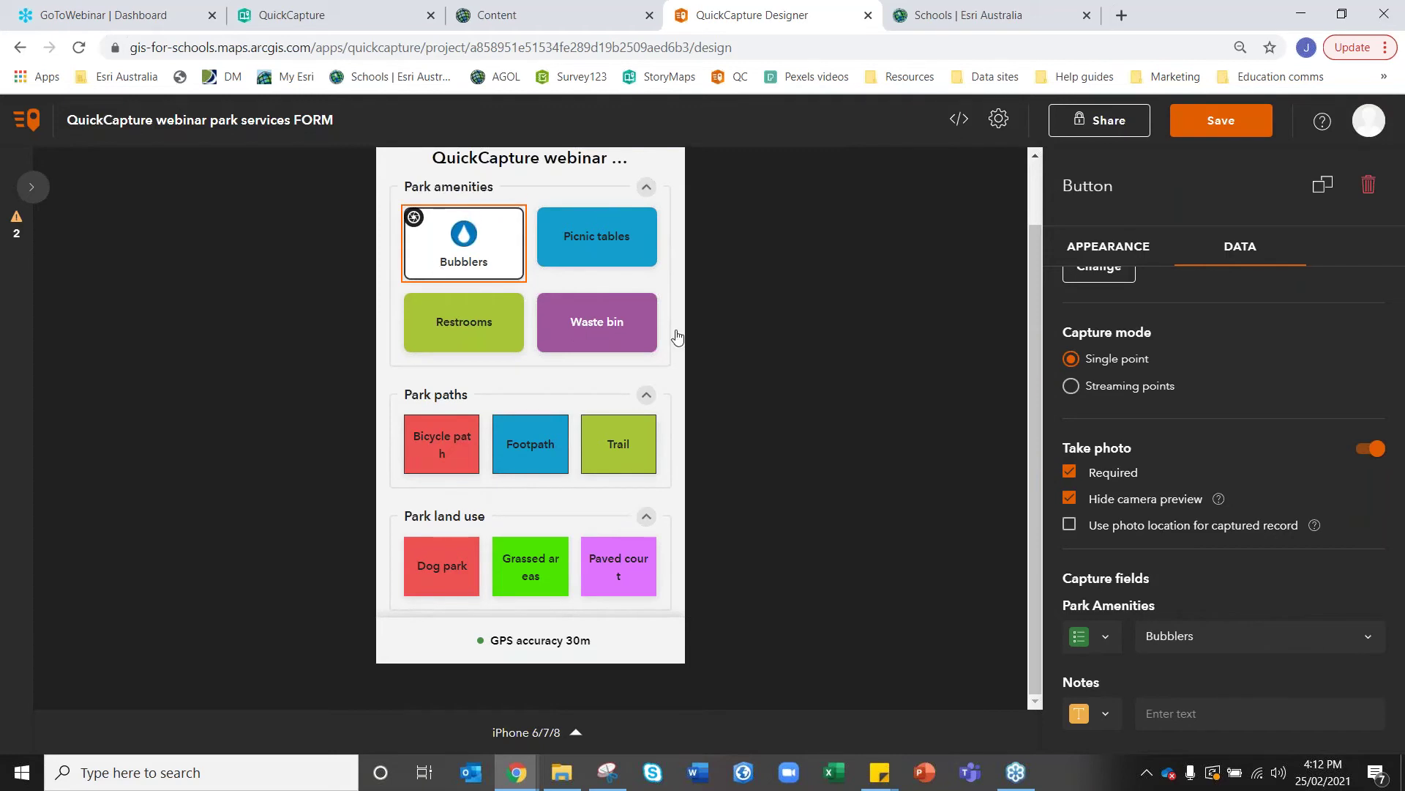
click(1106, 714)
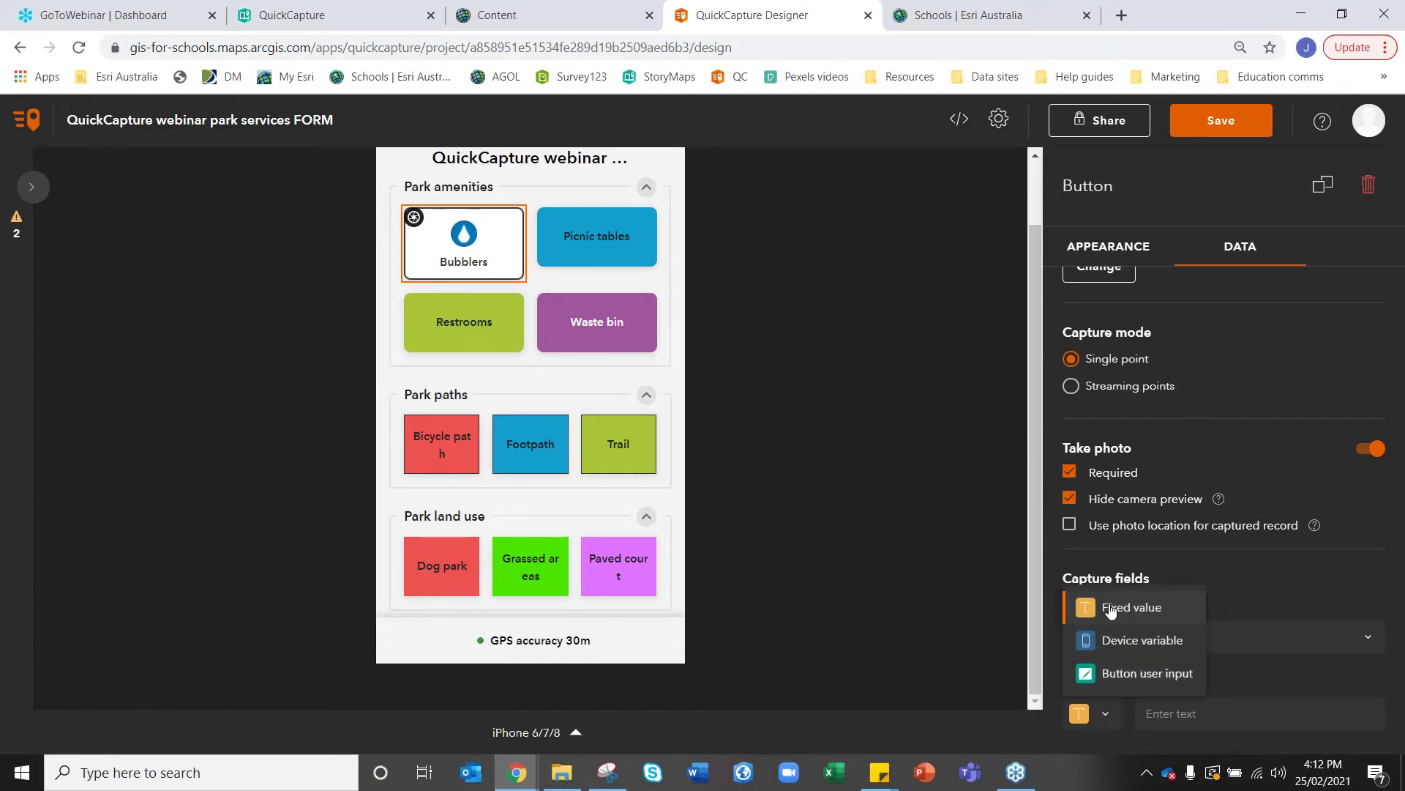
click(1112, 677)
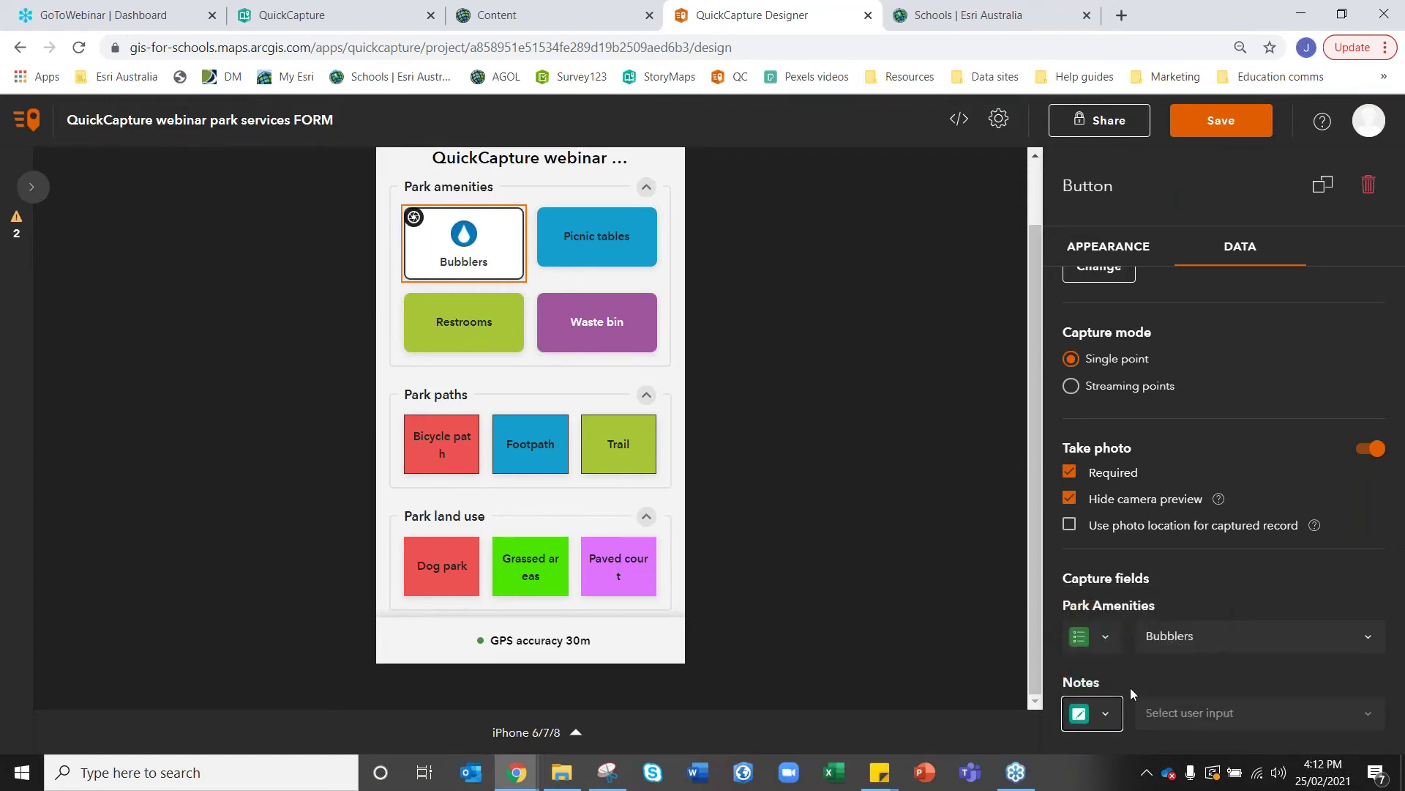
Start a new single line text user input for the Bubblers button's Notes field and label it Notes.
click(1192, 715)
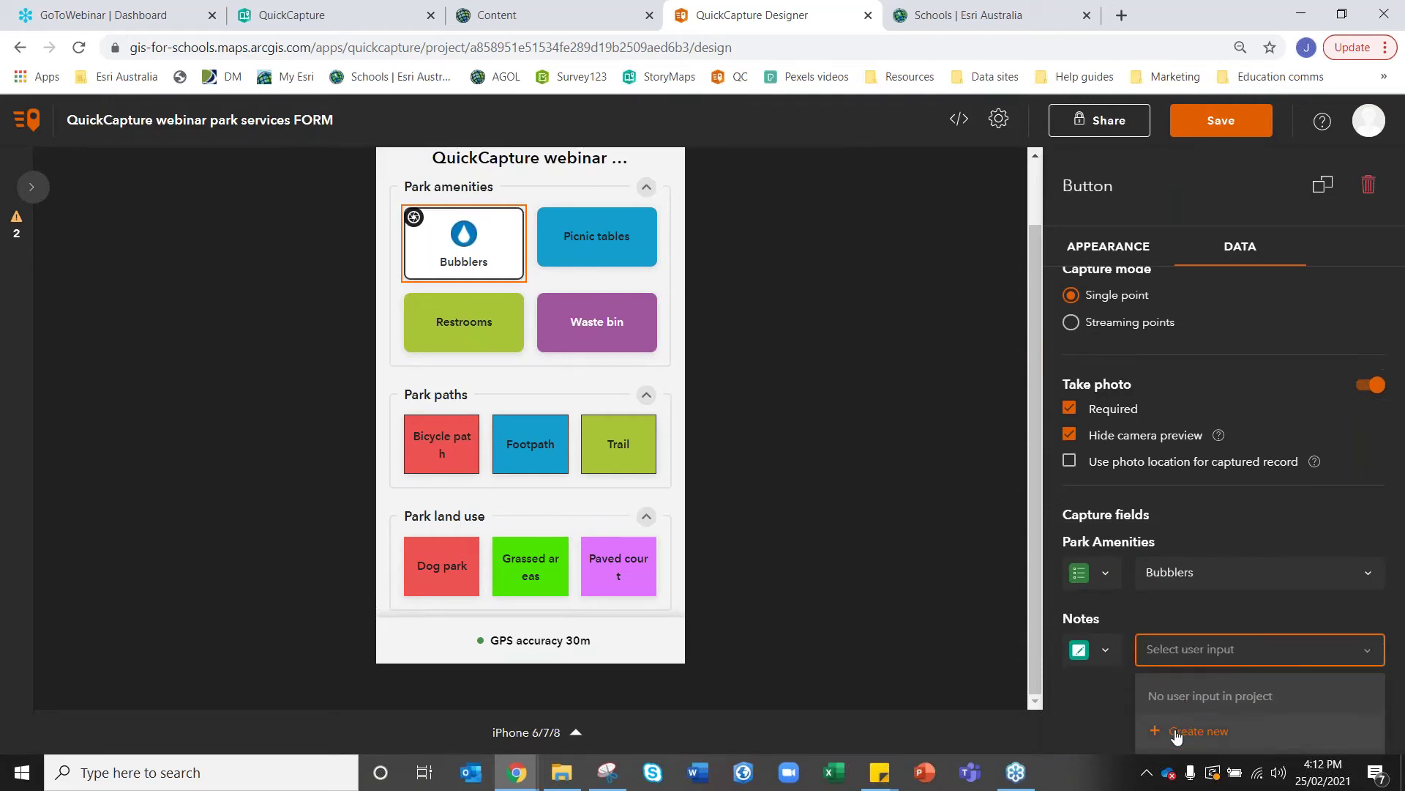
click(1172, 731)
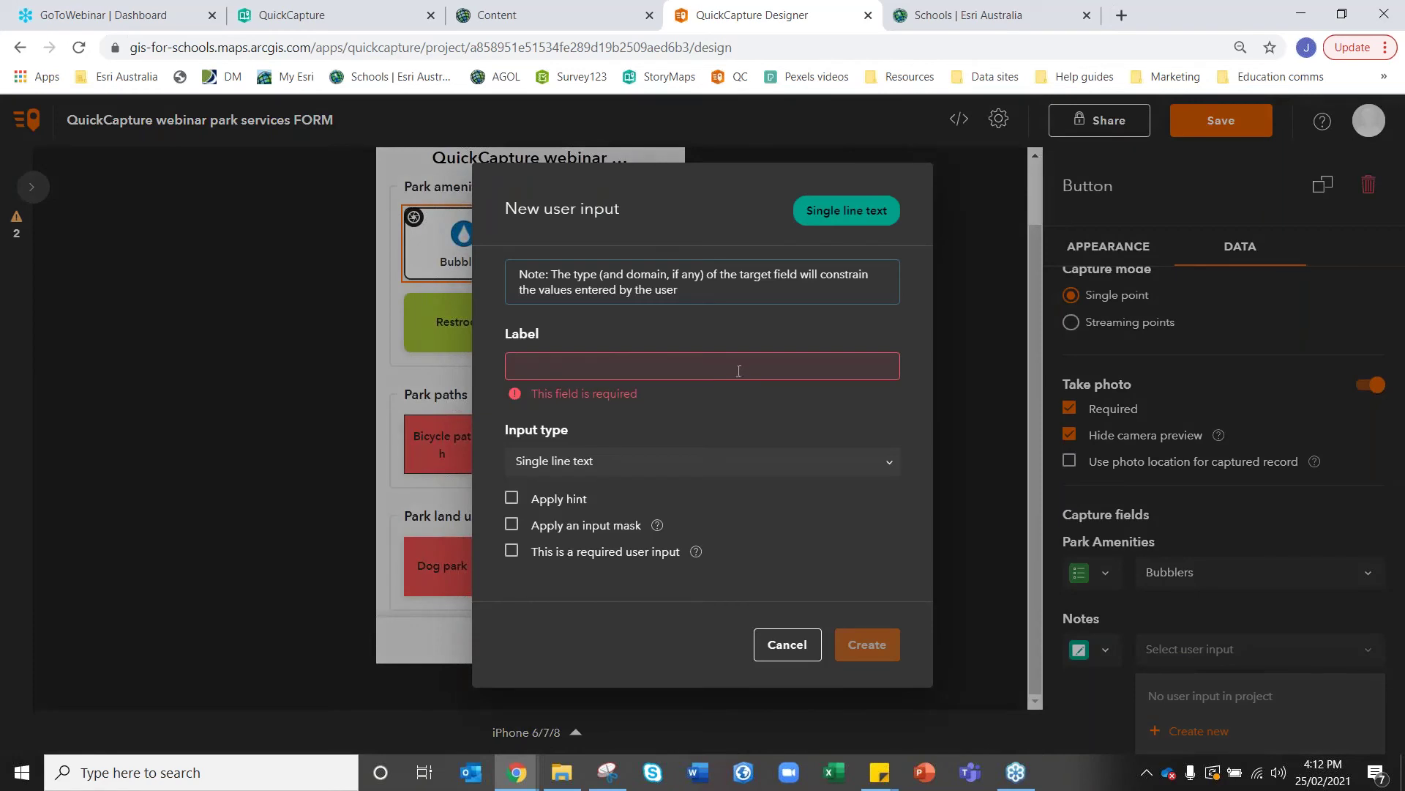
click(736, 369)
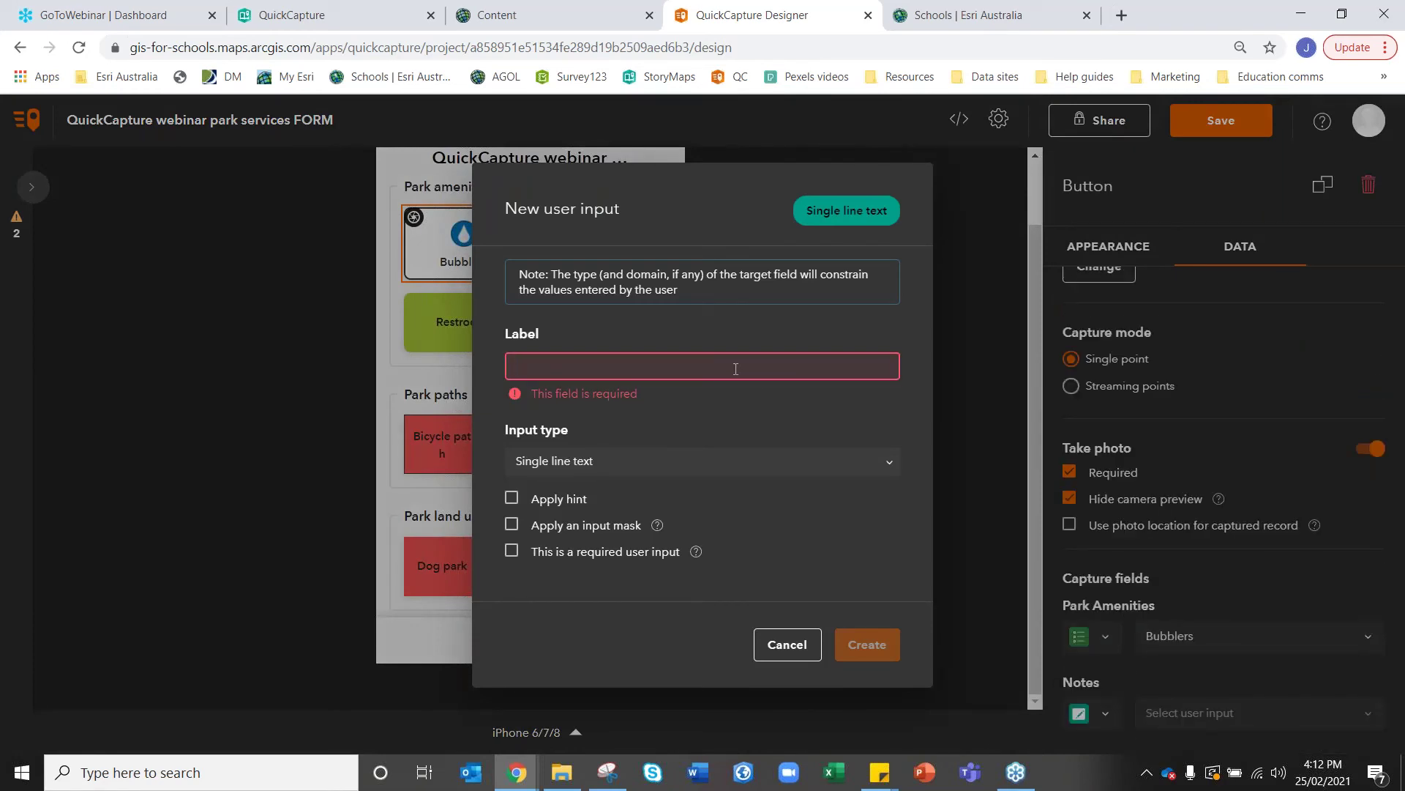
text(N)
key(BackSpace)
text(Di)
key(BackSpace)
text(Did you want to m)
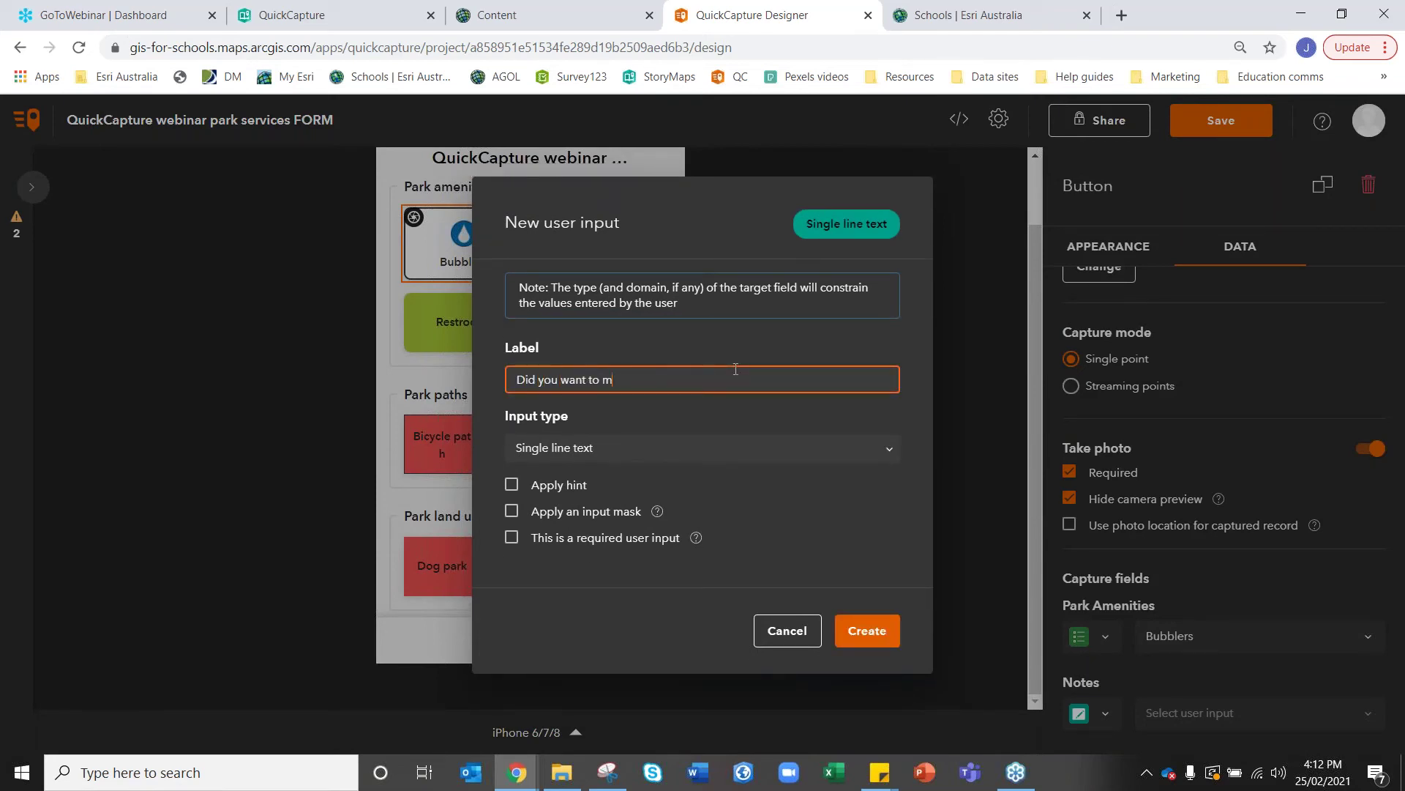
text(ake some notes?)
drag(710, 371, 378, 368)
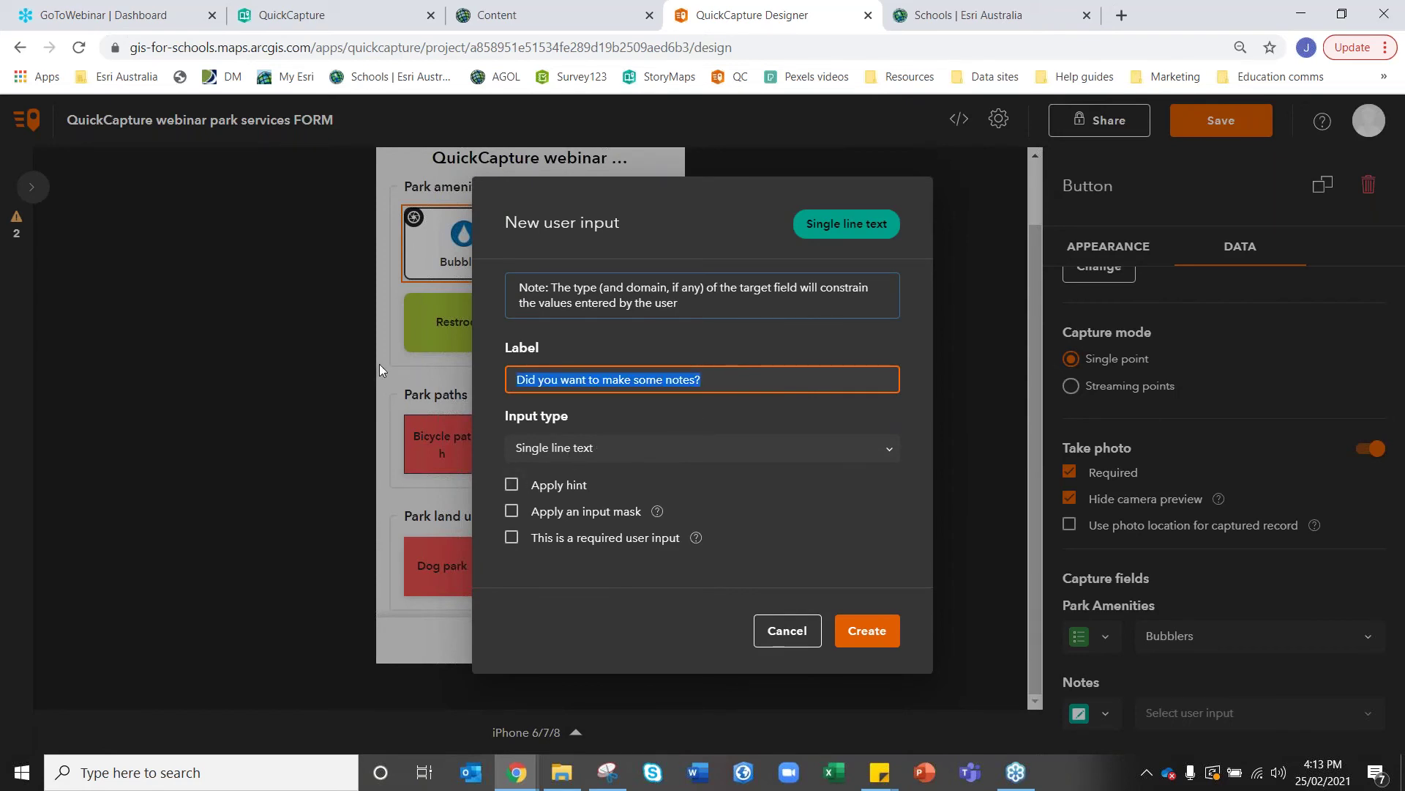
text(Notes)
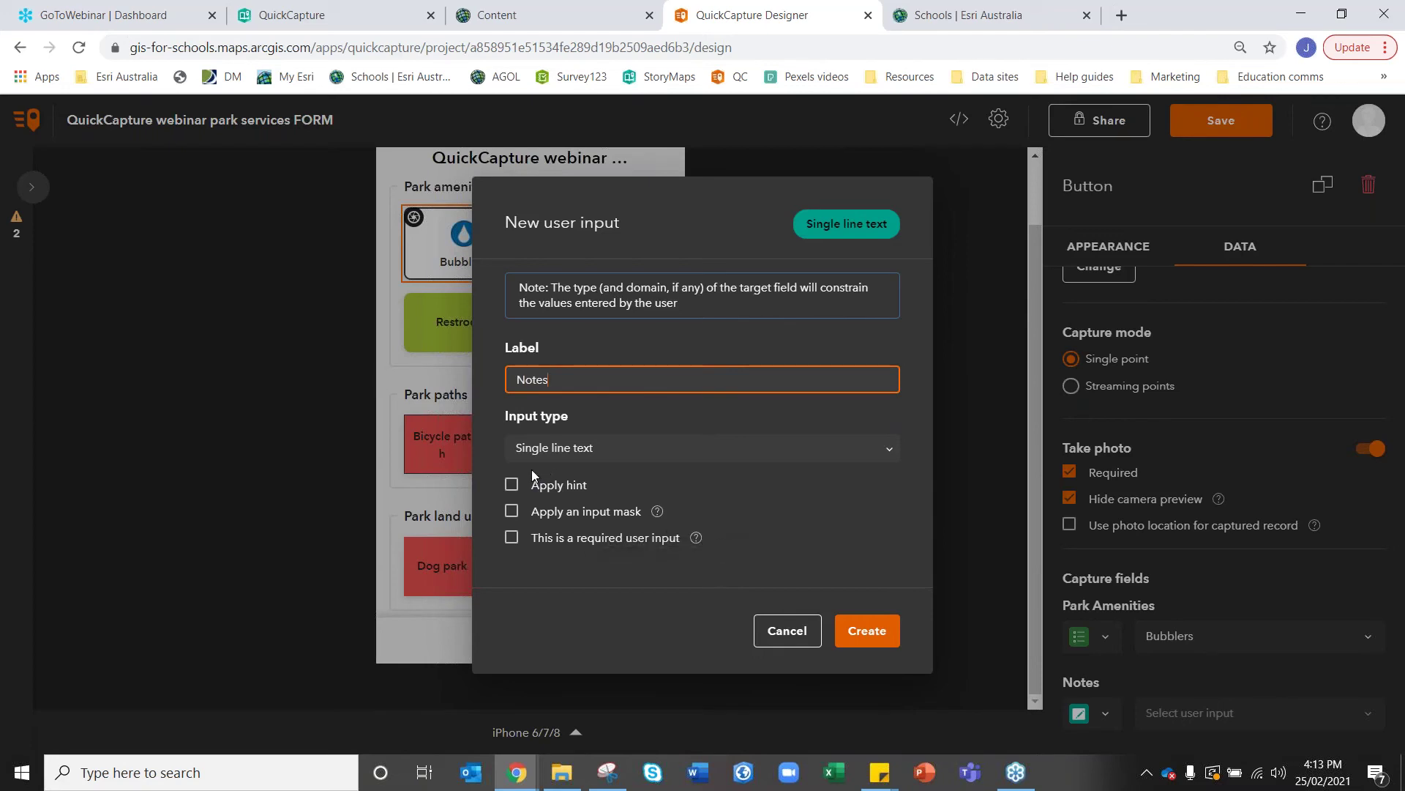
Apply the hint "Make some notes about this amenity" to the Notes input, leave it optional and create it.
click(512, 484)
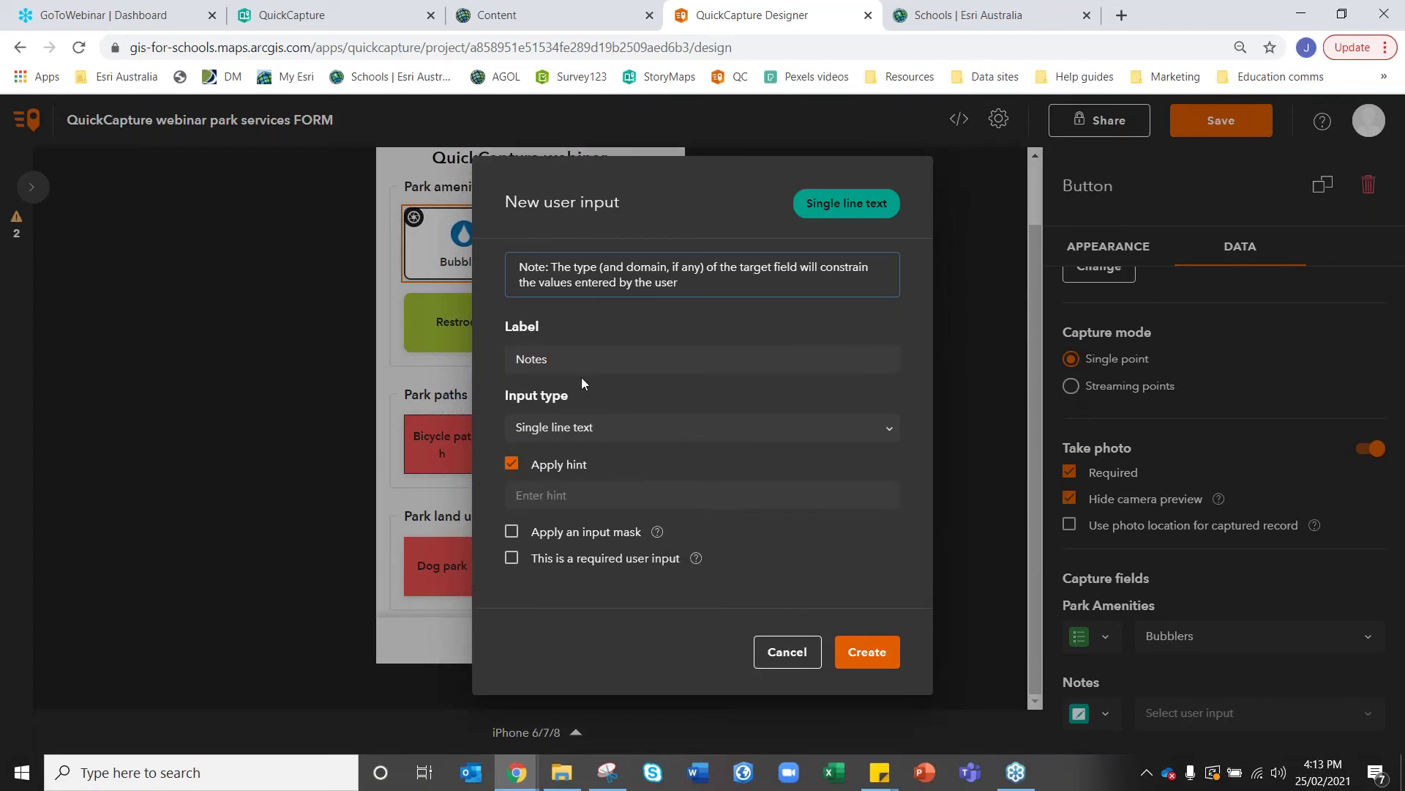
click(575, 491)
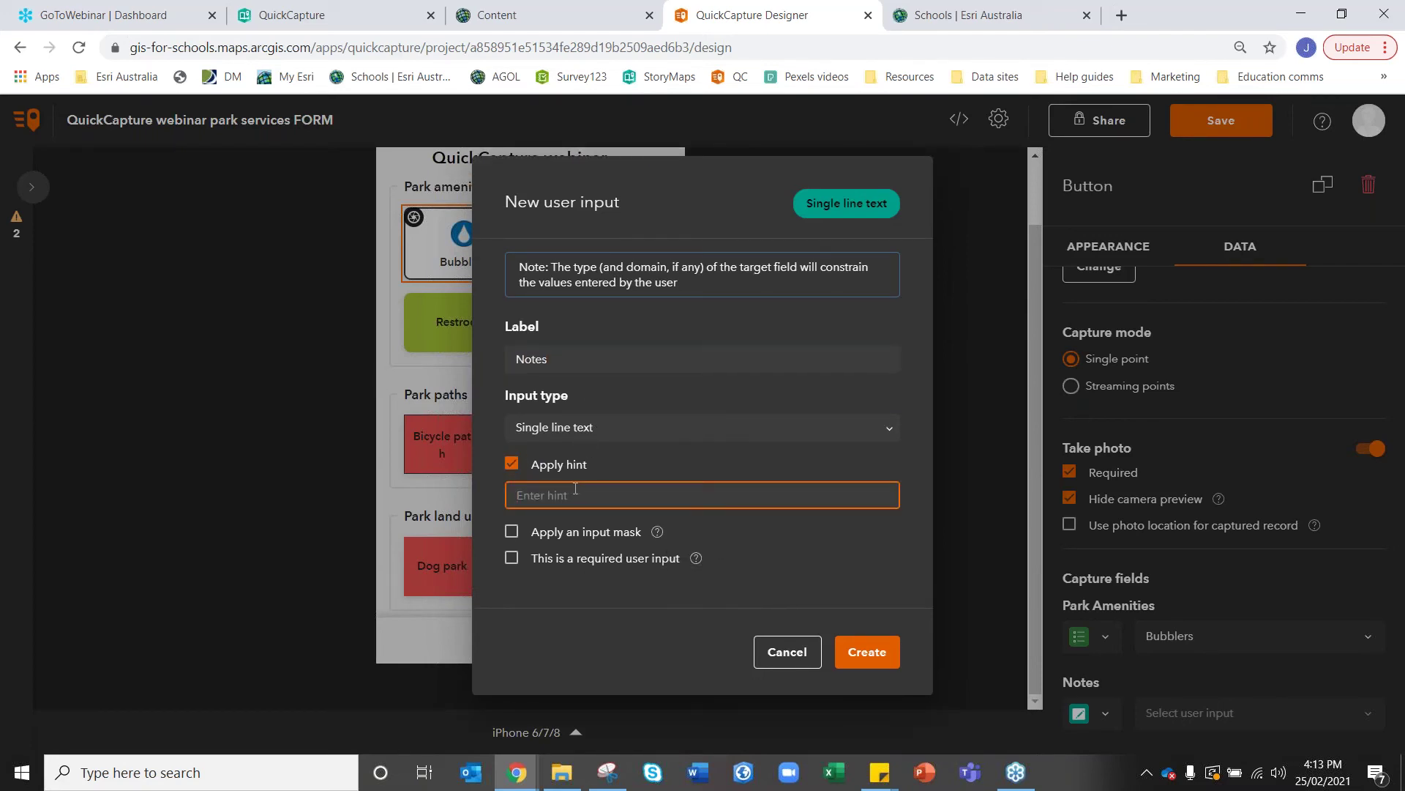
text(Make some notes about this)
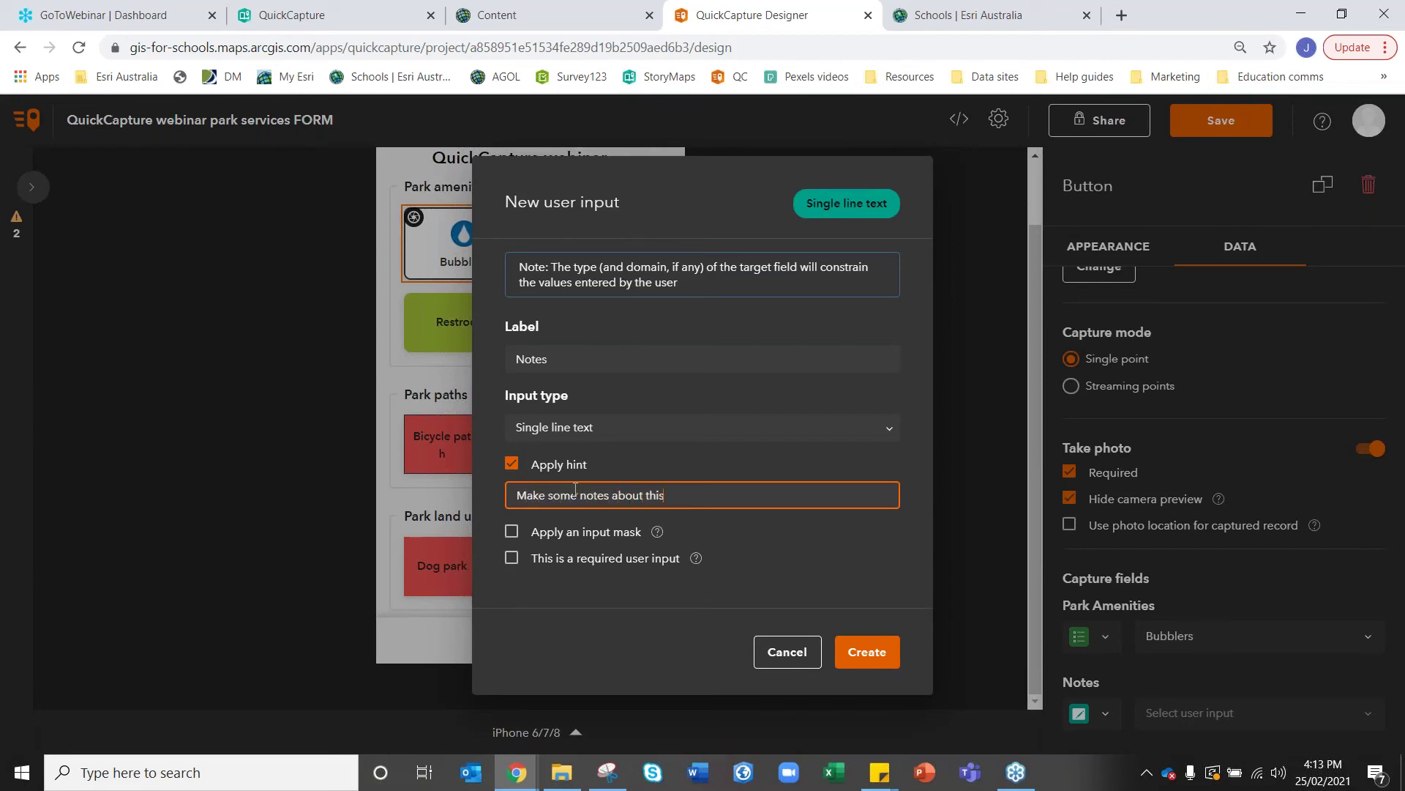
text( amenity)
click(545, 564)
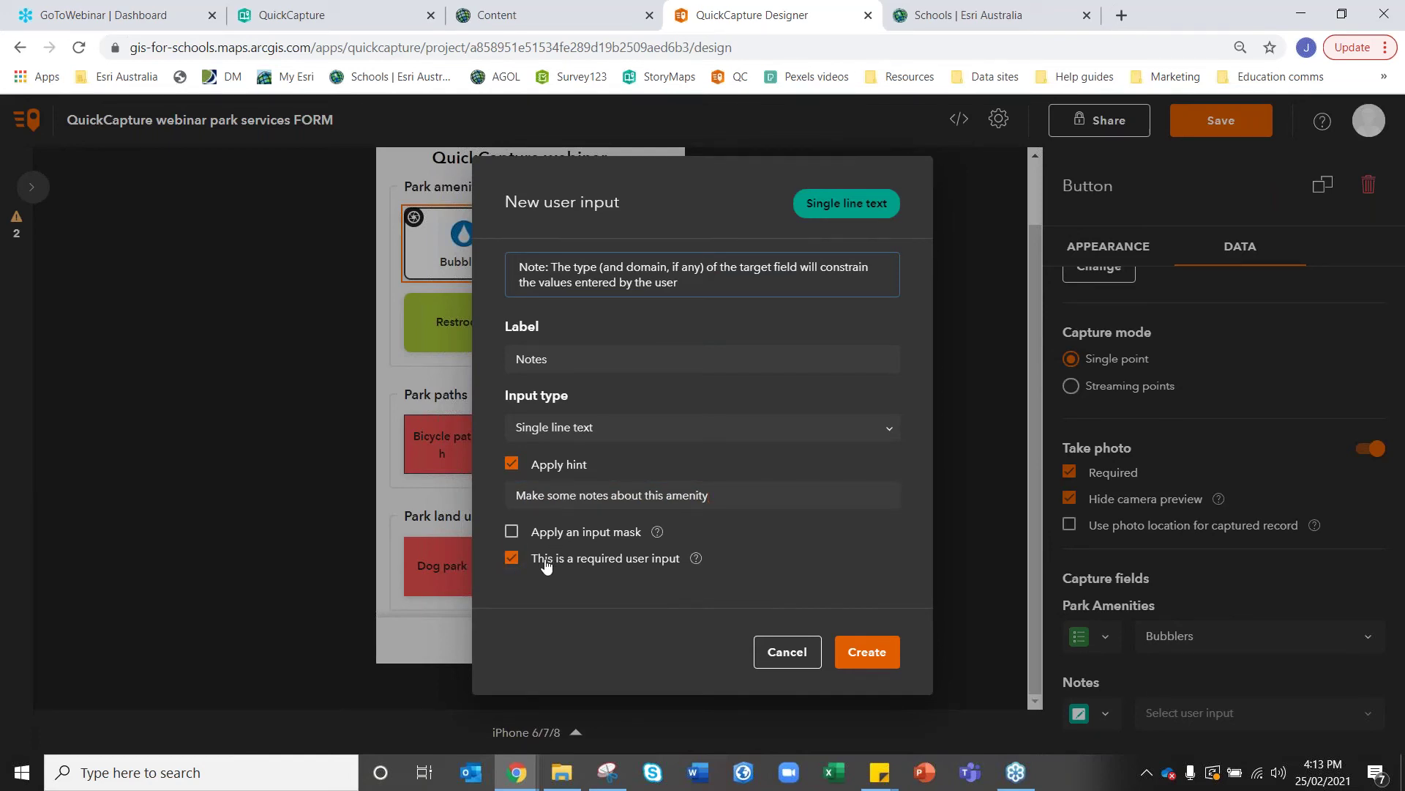
click(545, 564)
click(883, 656)
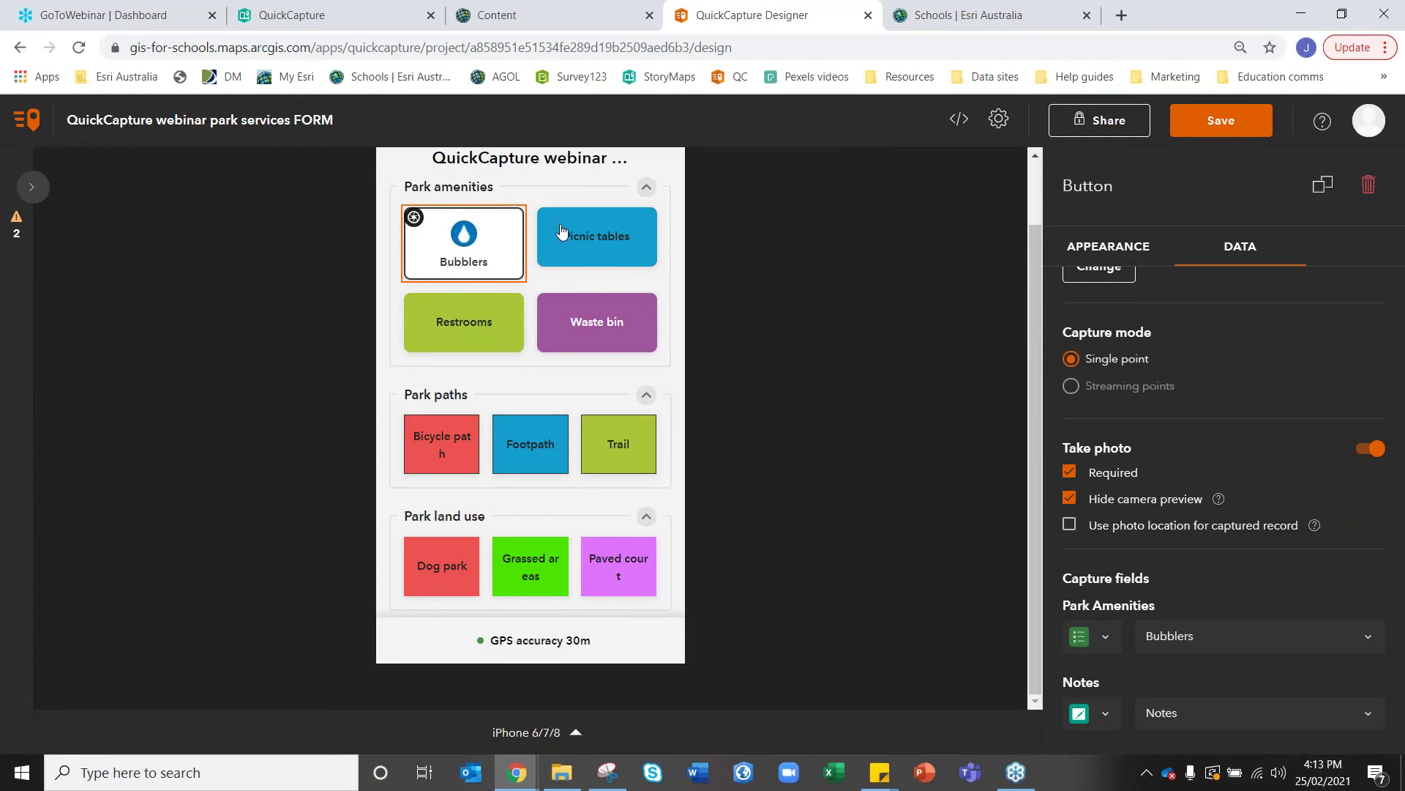
Examine the Picnic tables button's data and appearance settings, including the value sources offered for its Notes field.
mouse_move(559, 229)
mouse_down()
mouse_move(592, 306)
mouse_move(562, 242)
mouse_up()
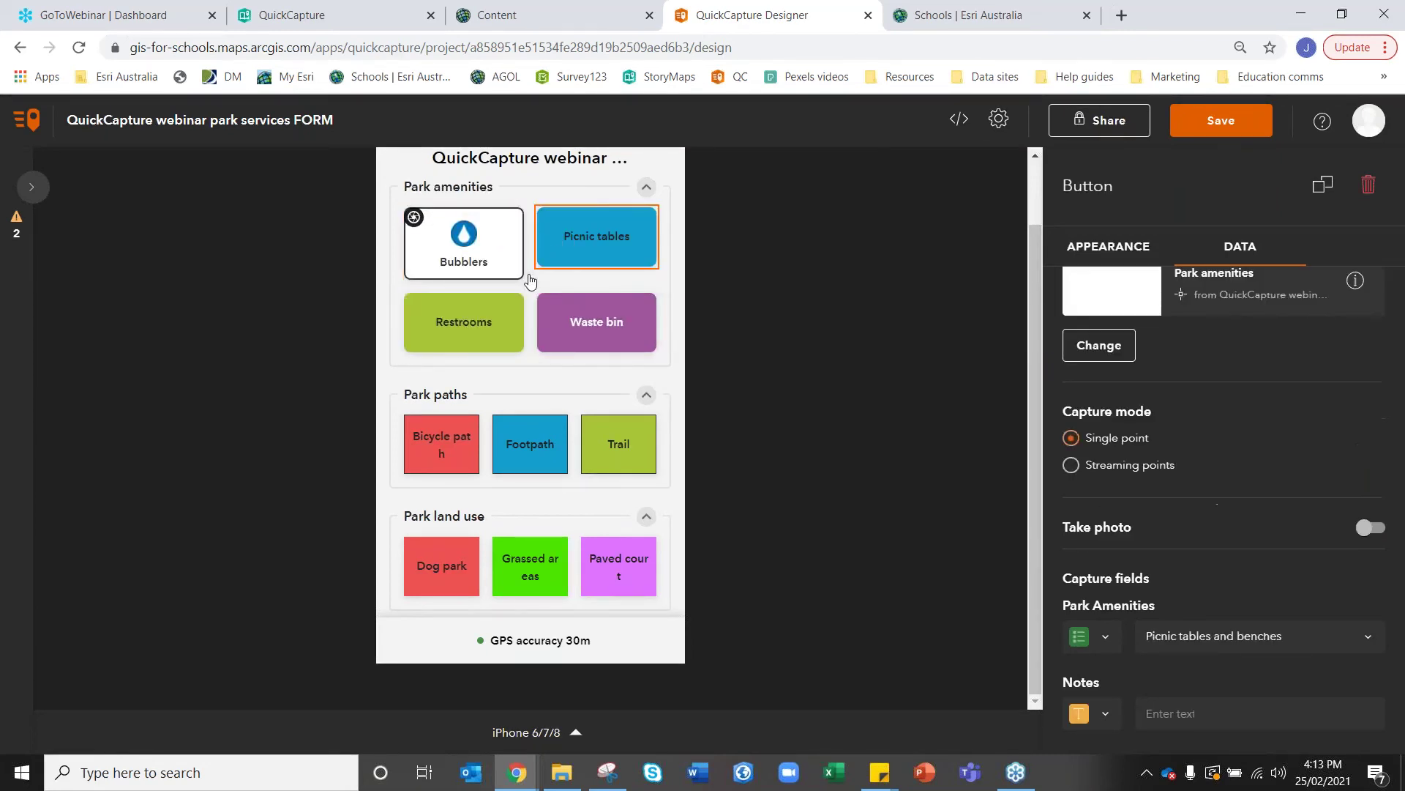
click(593, 320)
click(574, 249)
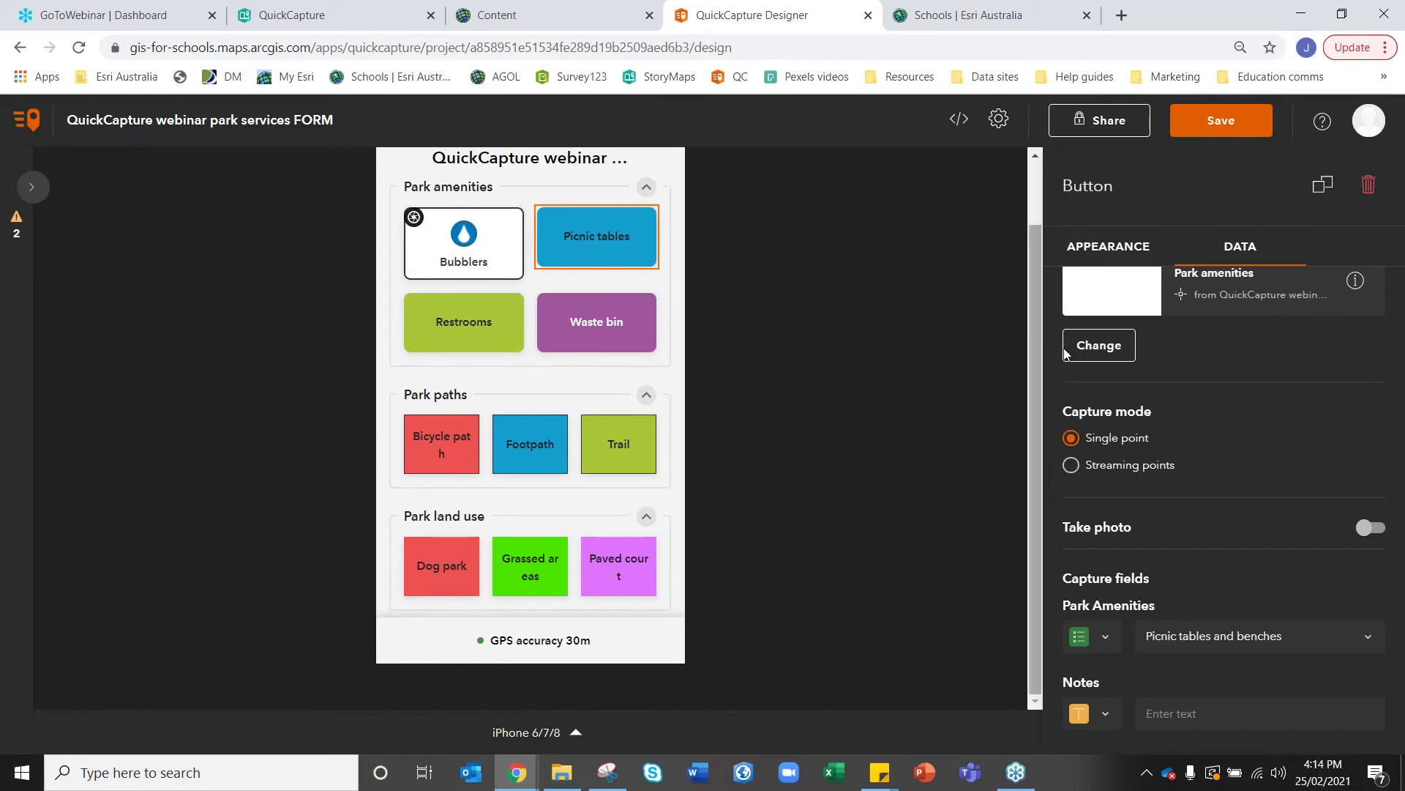
click(1099, 249)
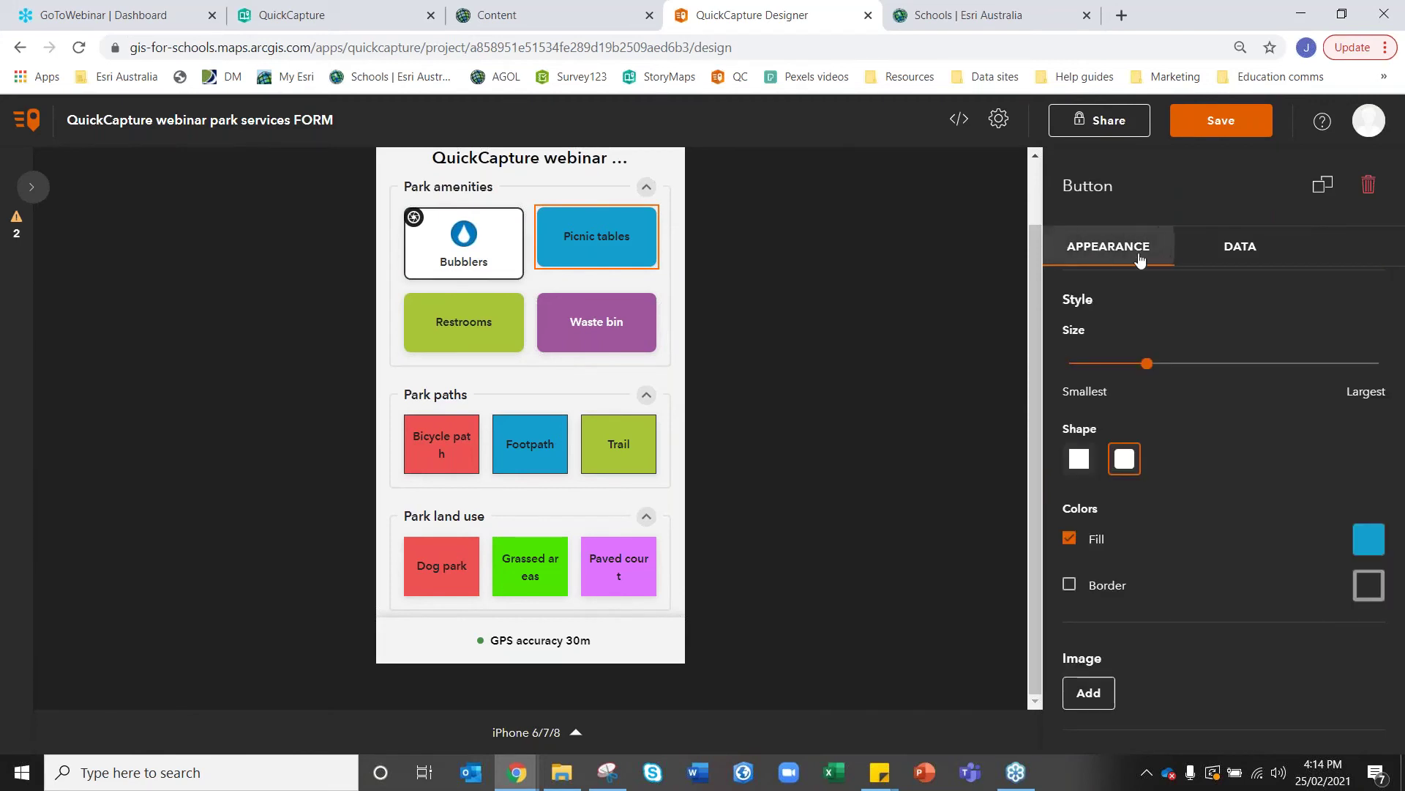
click(1241, 249)
scroll(1183, 609, down, 1)
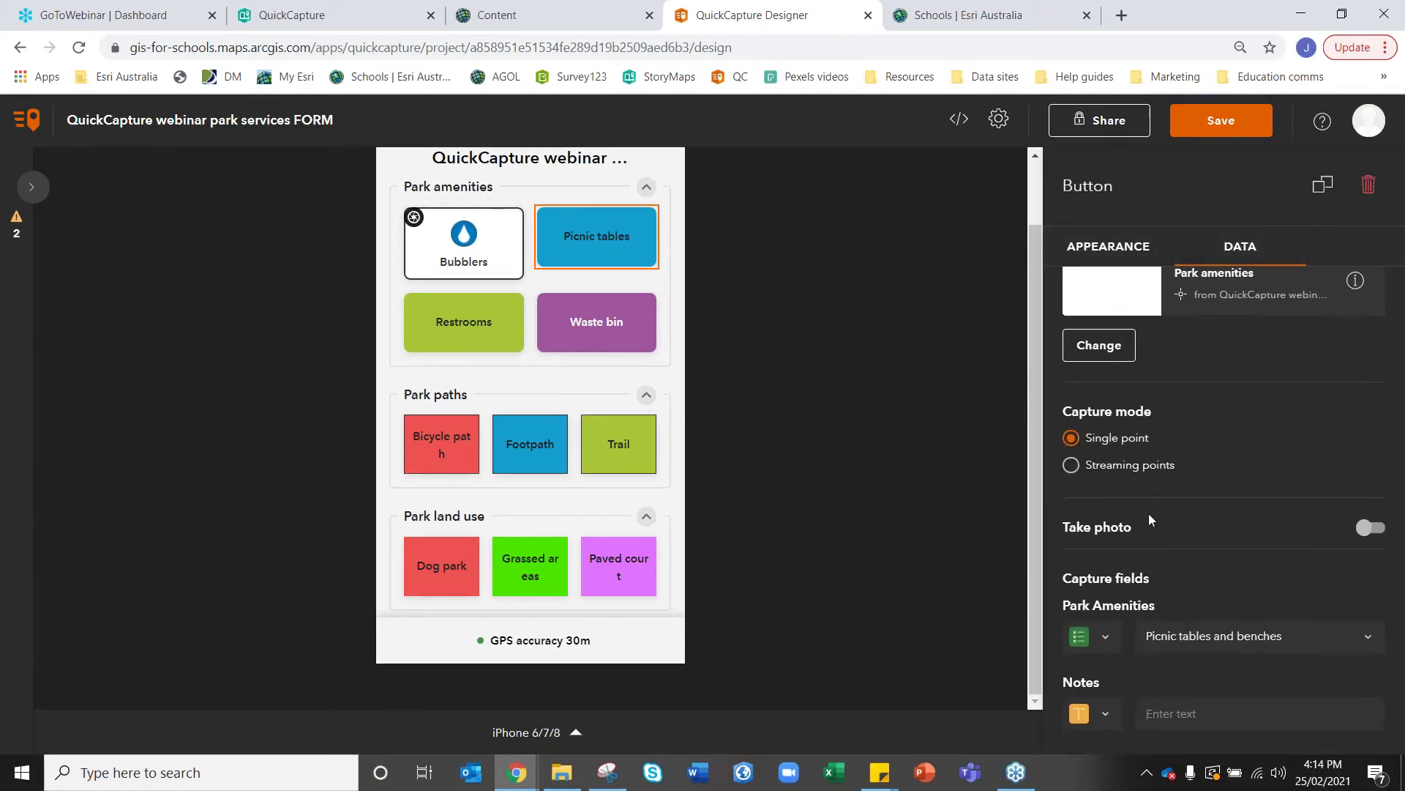
click(1098, 713)
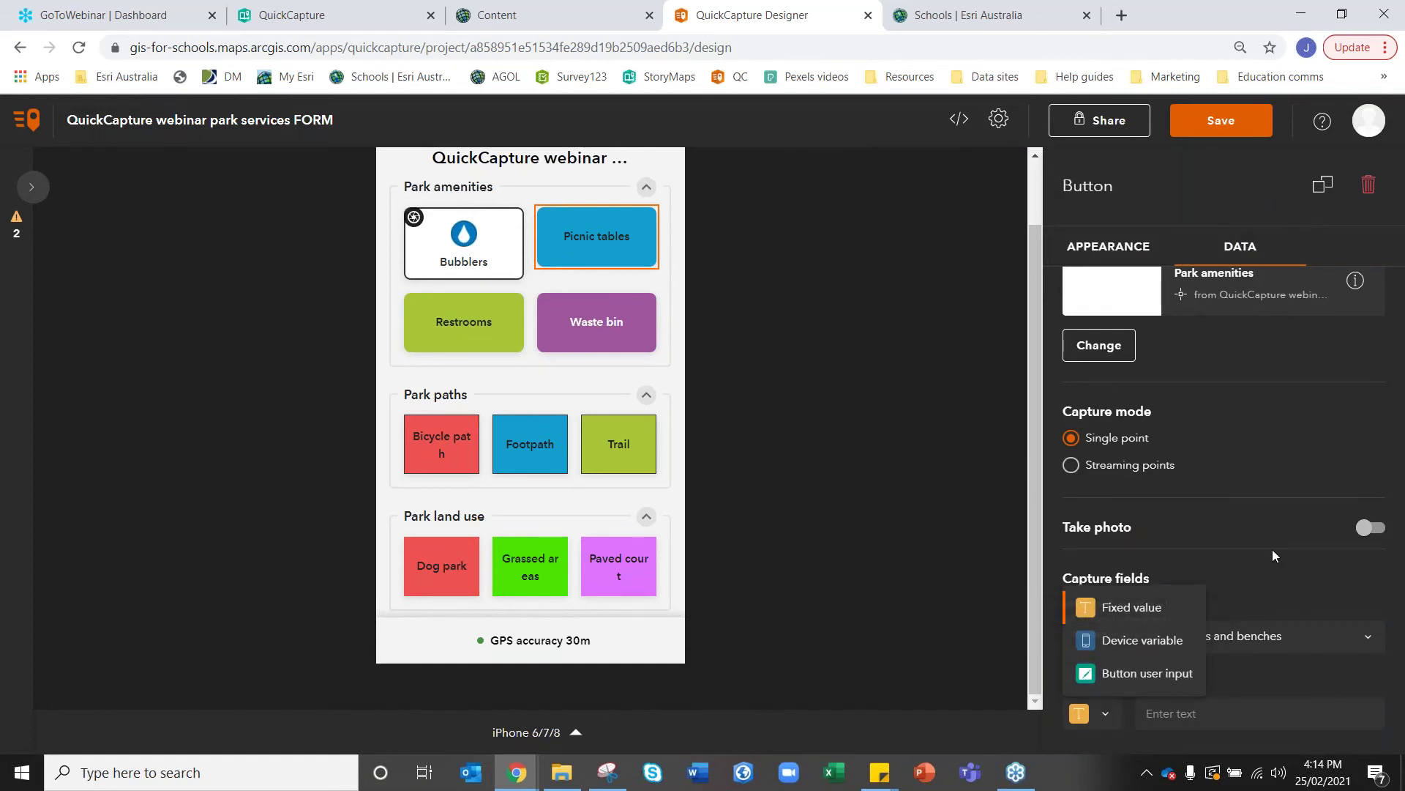
key(Escape)
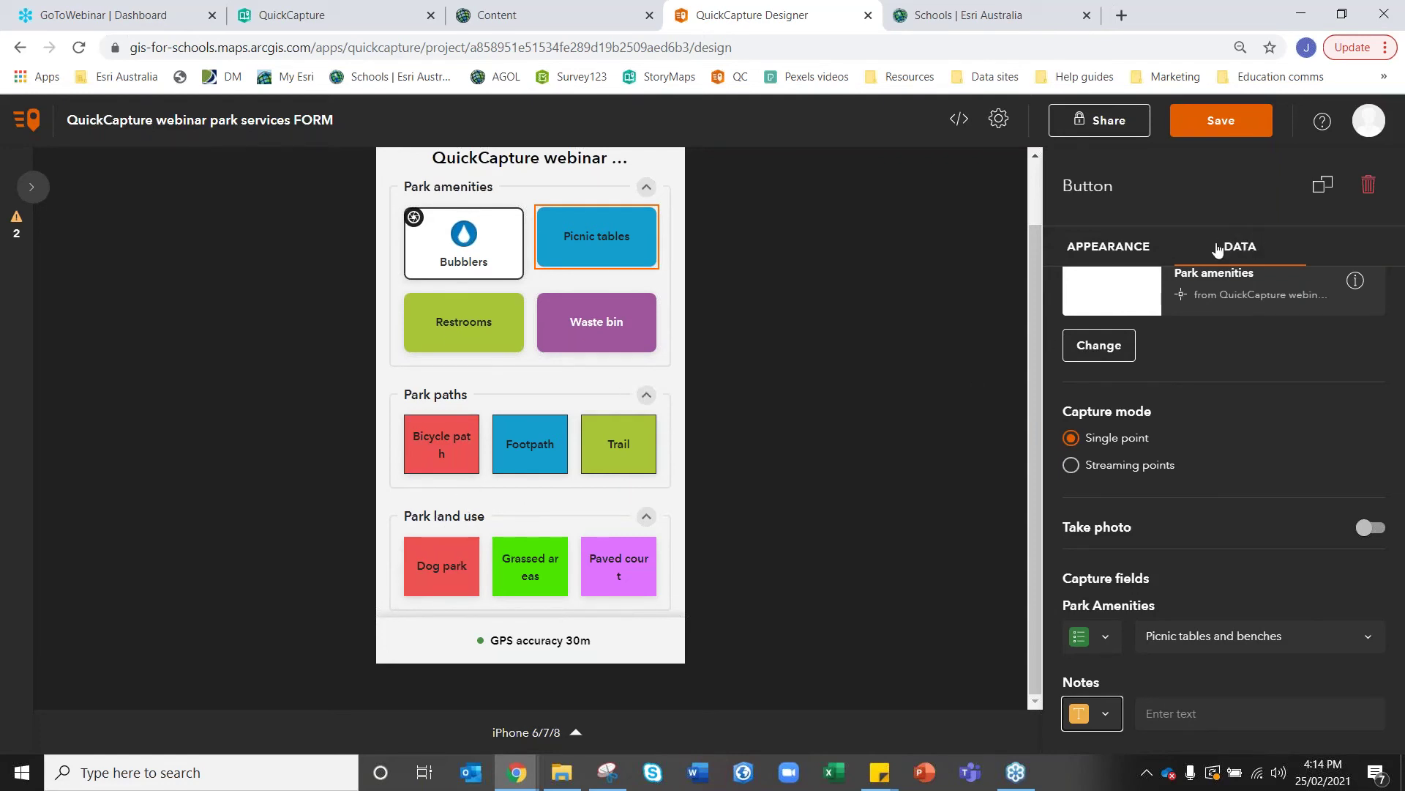
click(1146, 249)
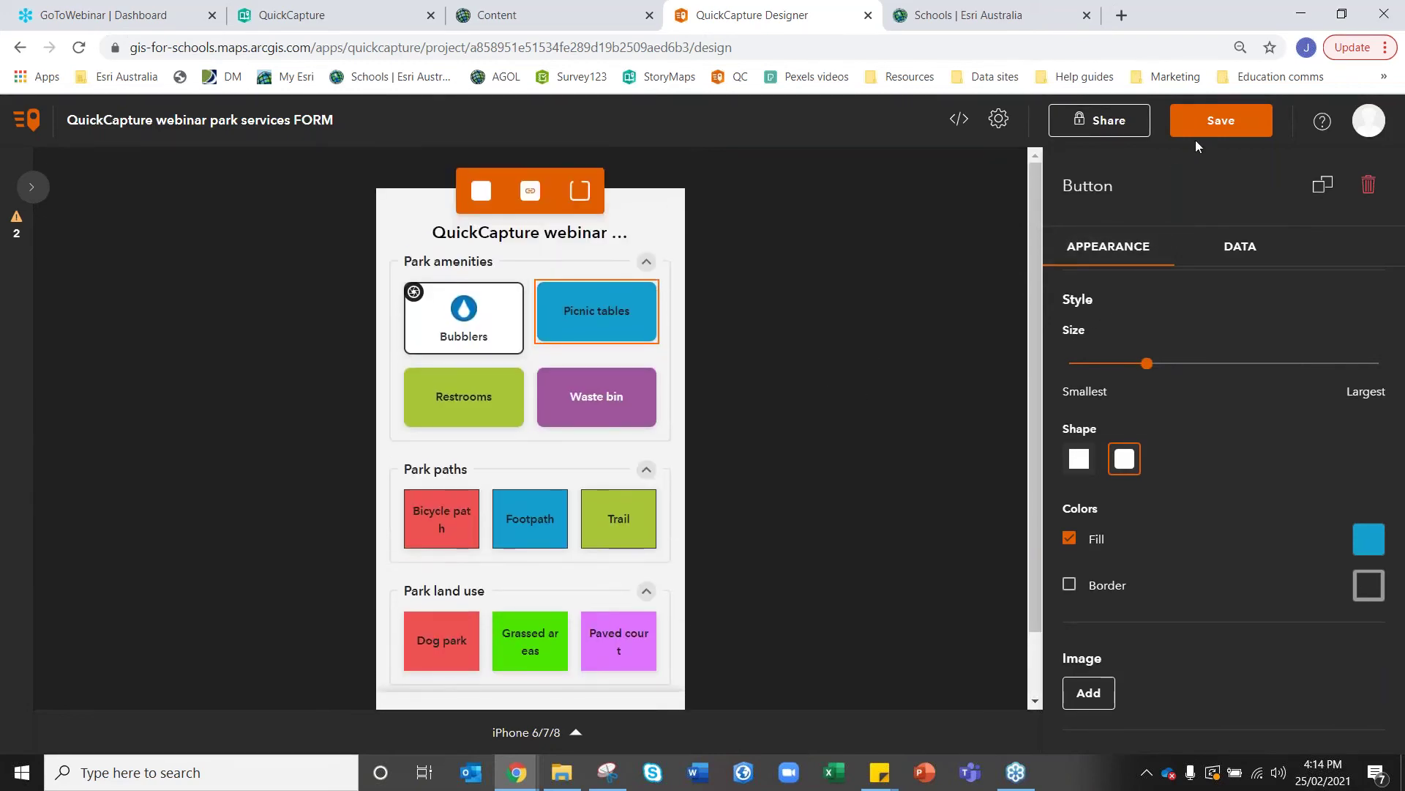
Save the project and review its sharing levels and warning messages.
click(1201, 125)
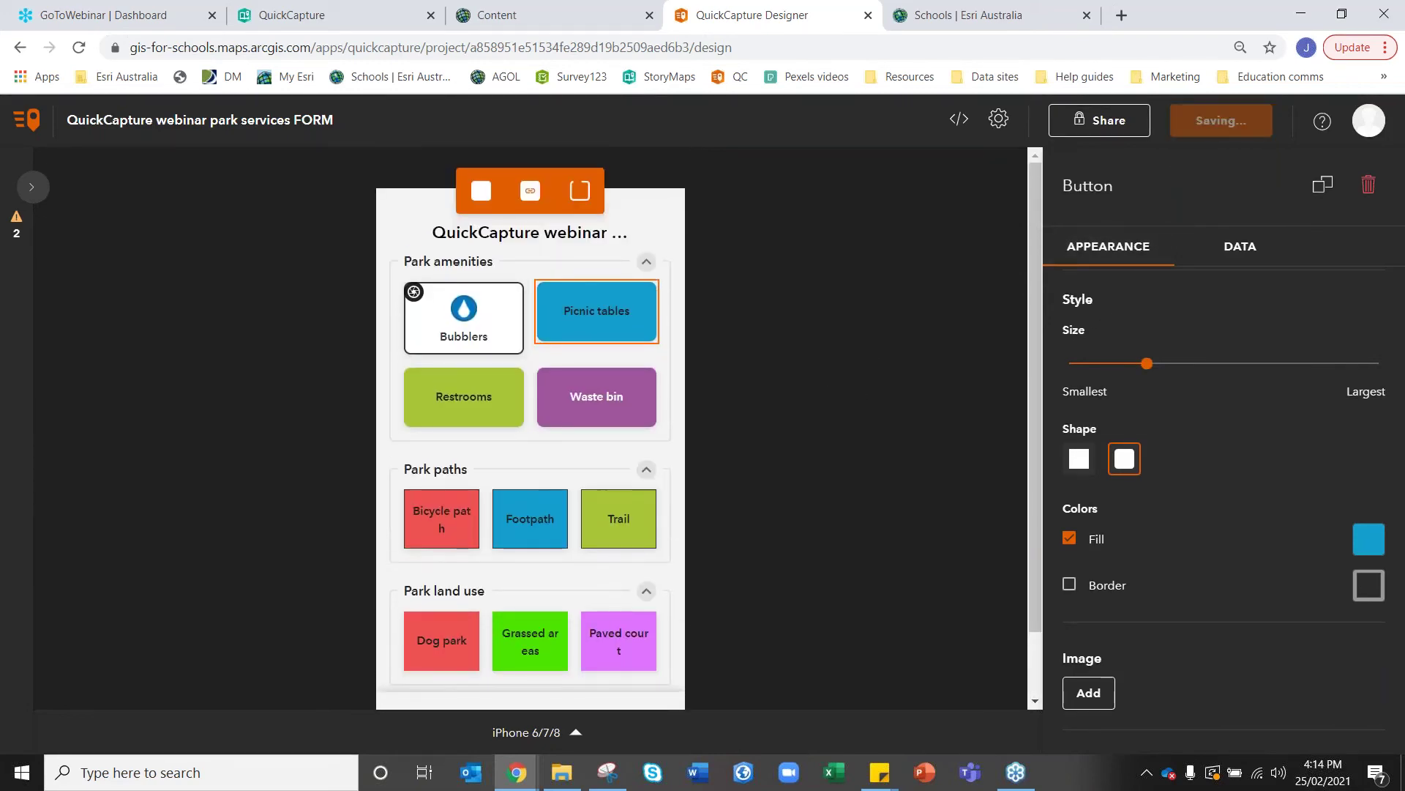
click(1090, 126)
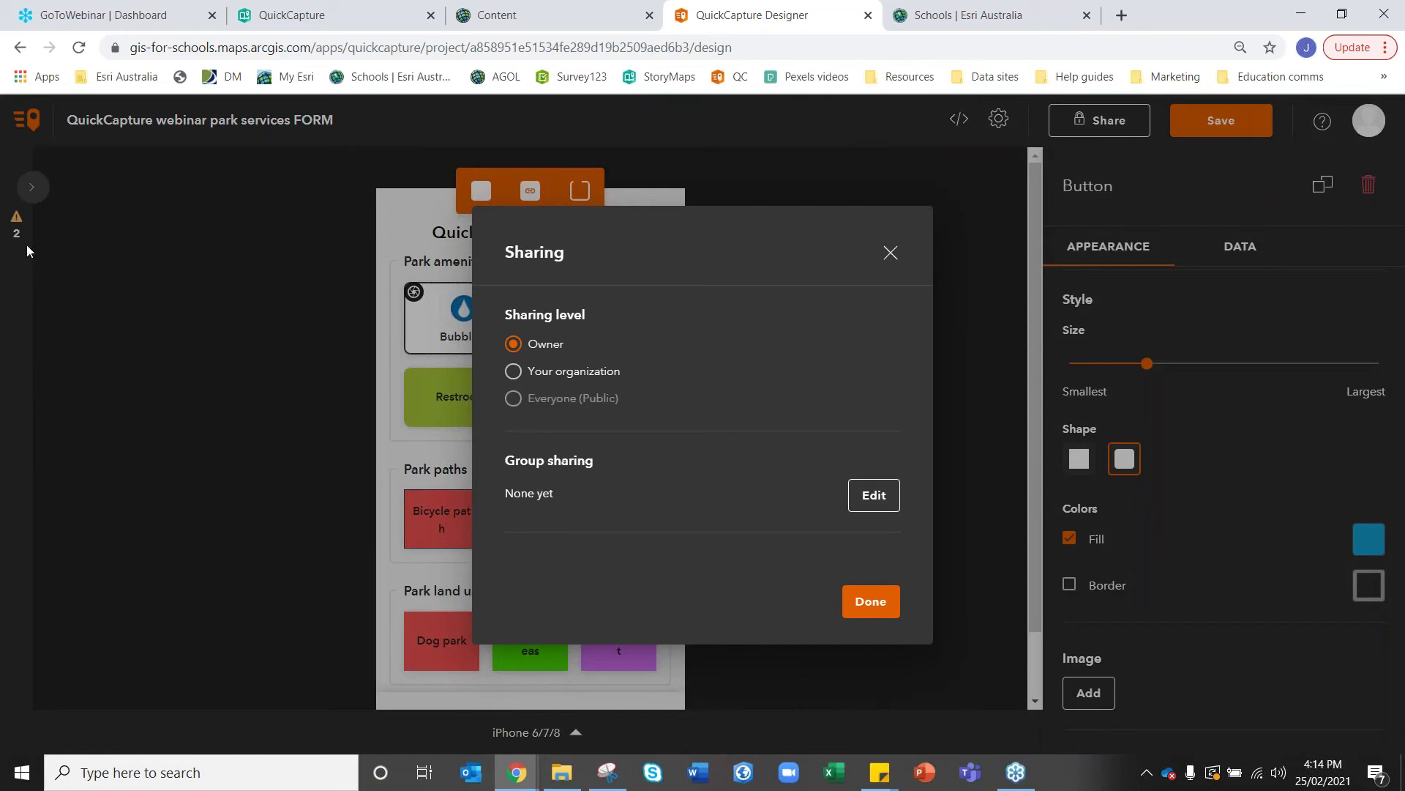
click(891, 252)
click(40, 192)
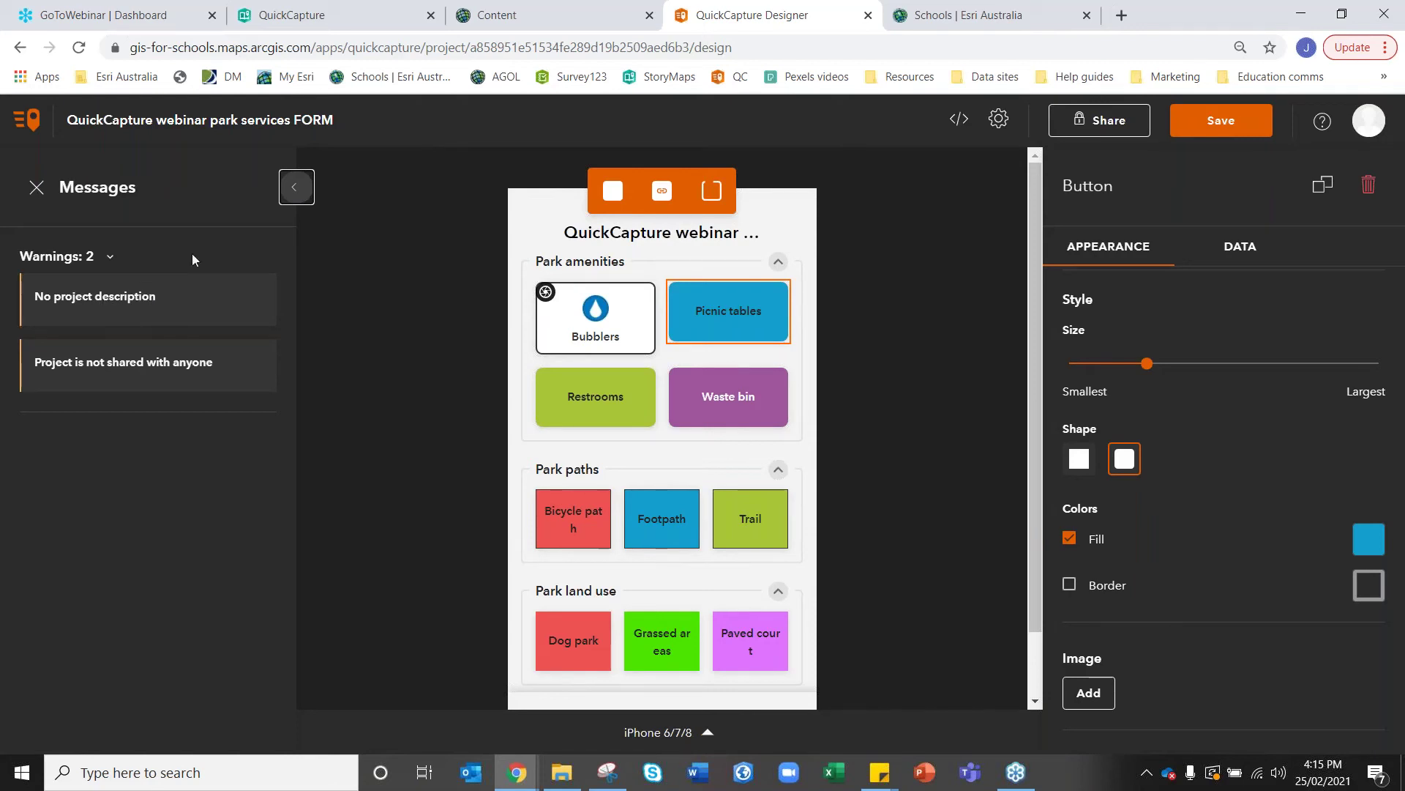
click(300, 191)
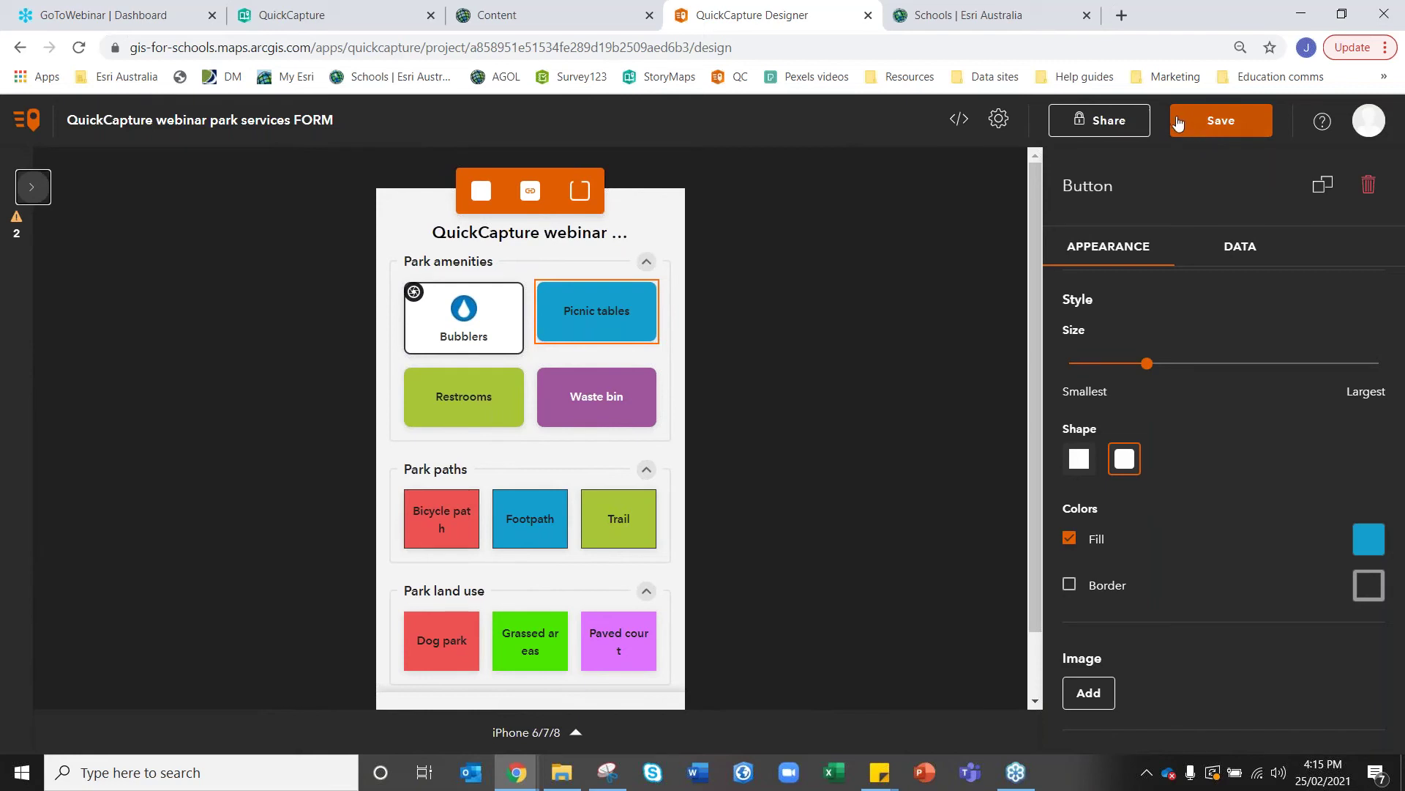
Try to share the project and its QuickCapture webinar park services item with the organization.
click(1100, 120)
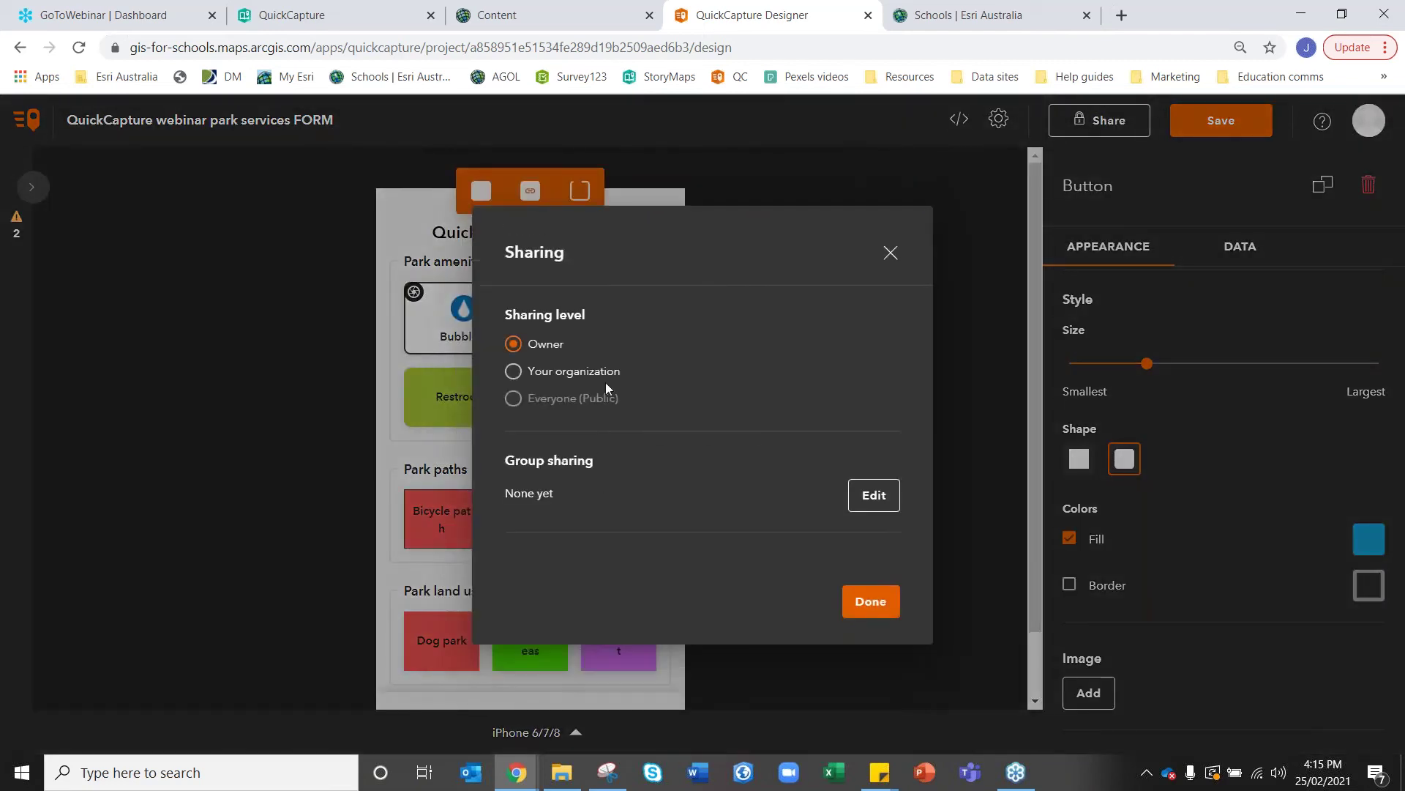
mouse_move(595, 395)
click(540, 378)
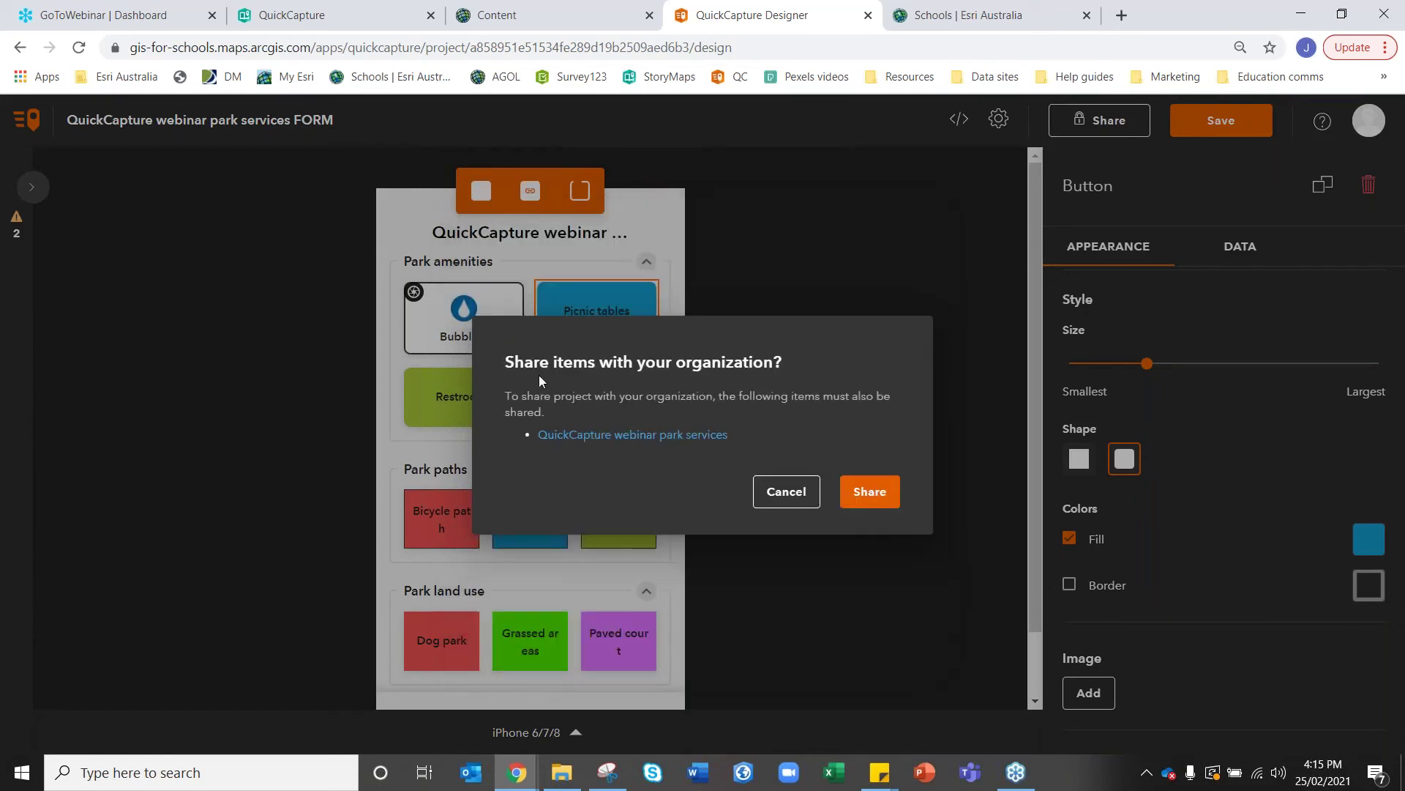
click(864, 491)
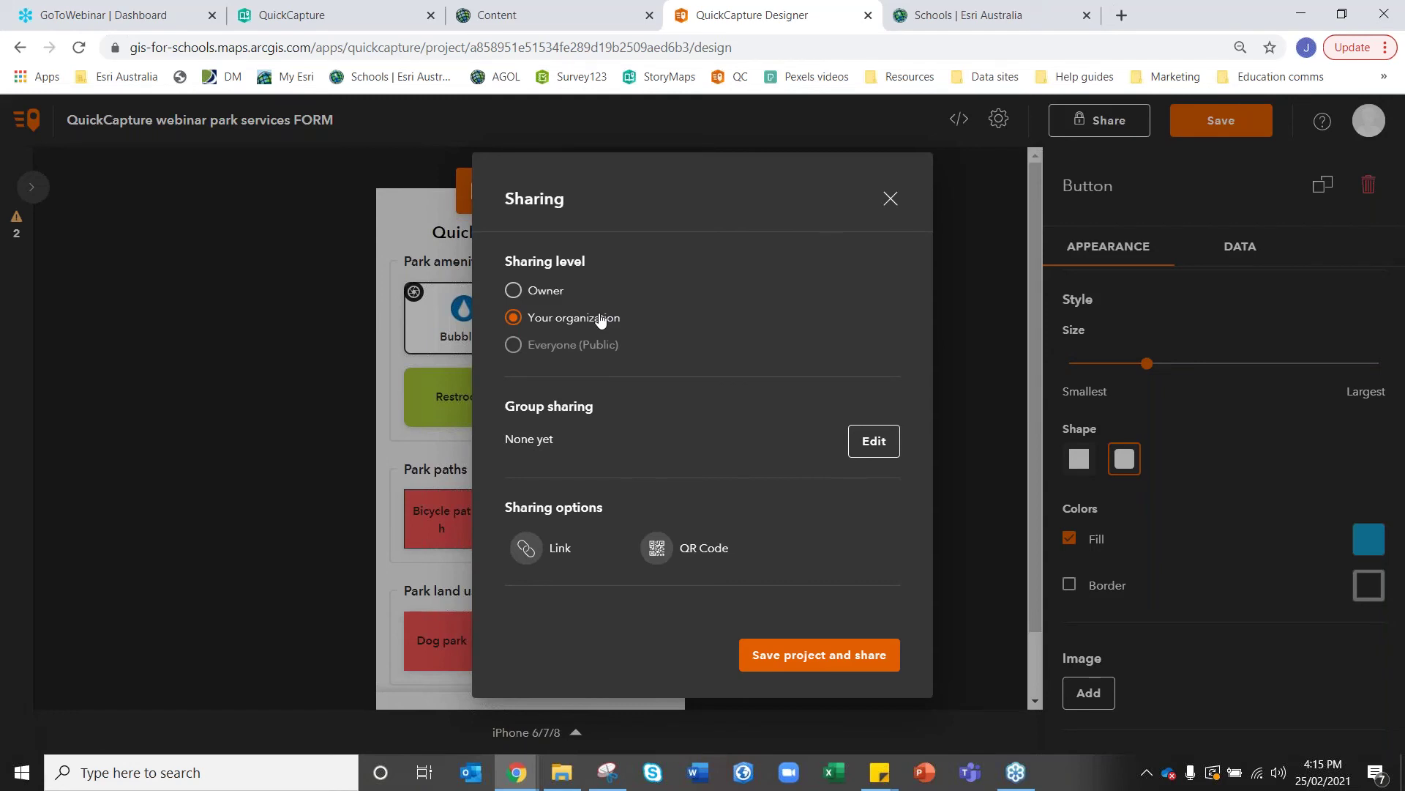
View the project's sharing QR code, and save the project without applying the sharing changes.
mouse_move(582, 353)
click(656, 548)
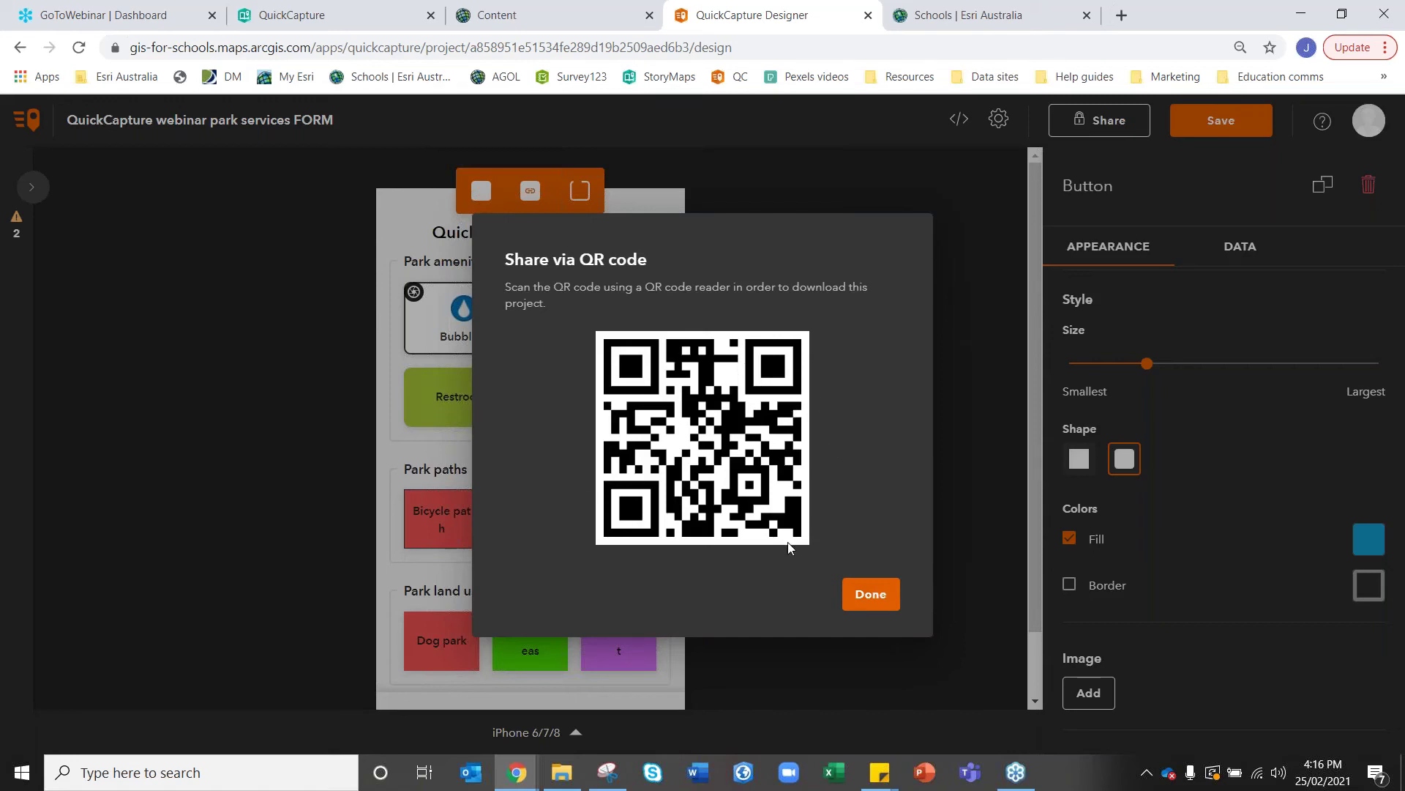
click(856, 596)
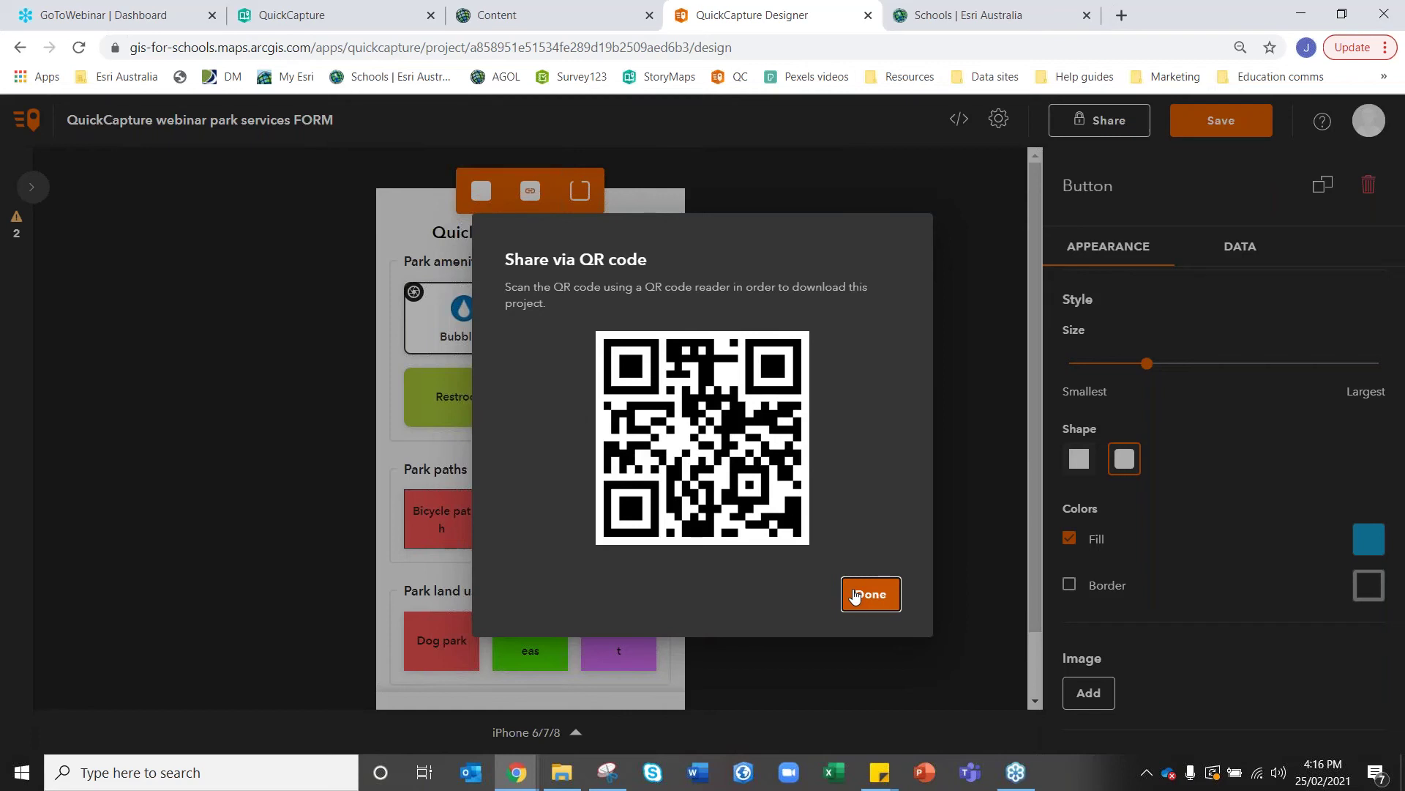
click(855, 595)
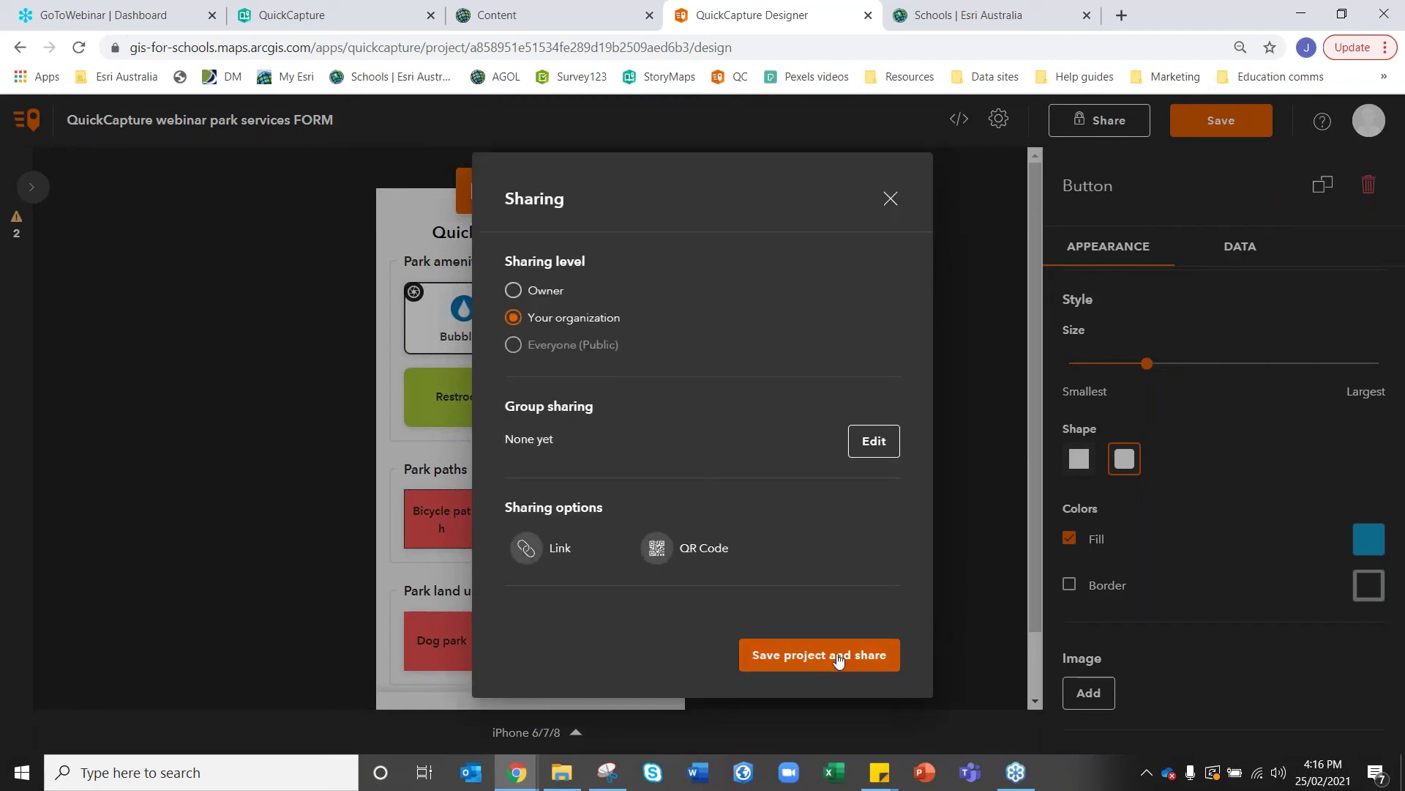
click(890, 199)
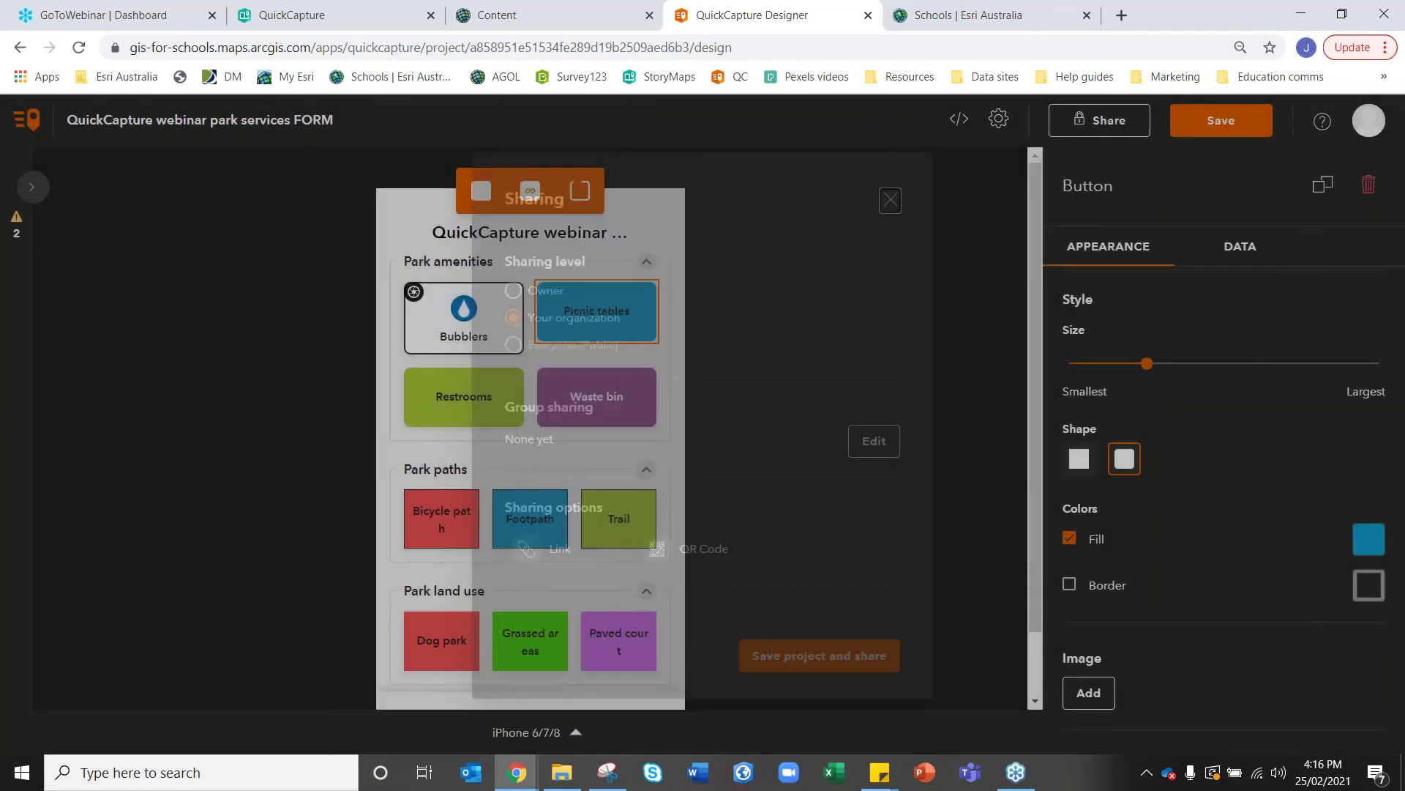
click(1204, 126)
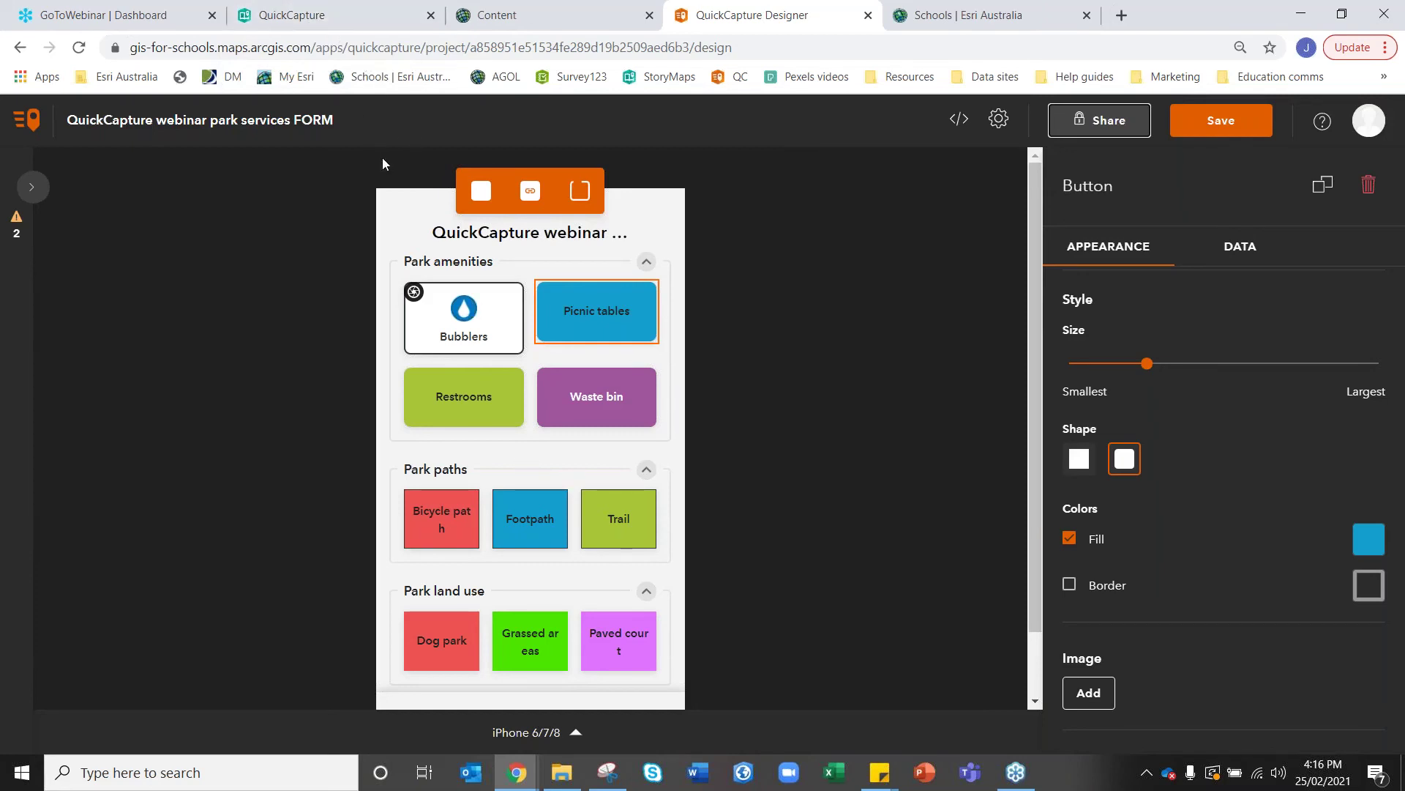
Switch to the QuickCapture story map and examine the park map in The finished product section.
click(326, 21)
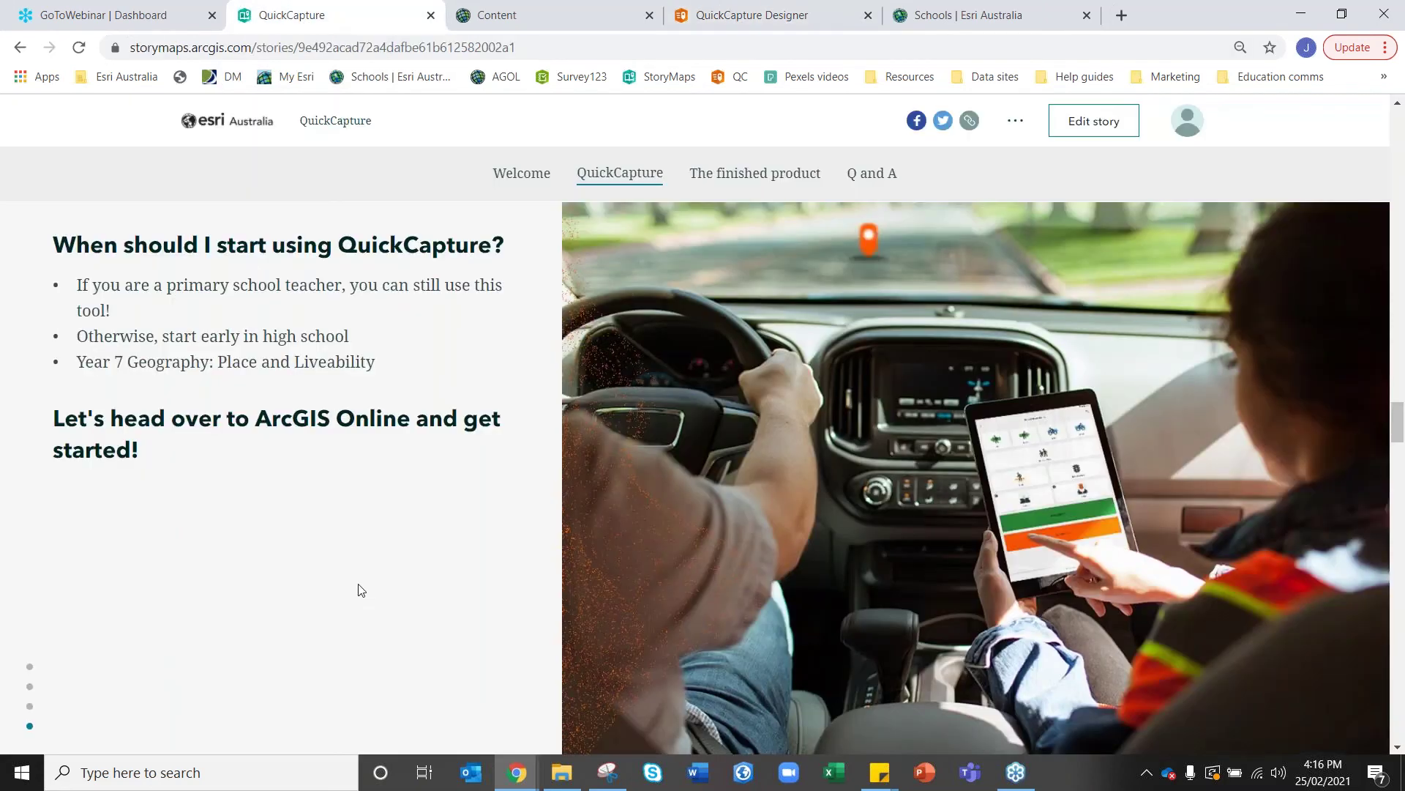
scroll(358, 590, down, 5)
scroll(359, 591, down, 2)
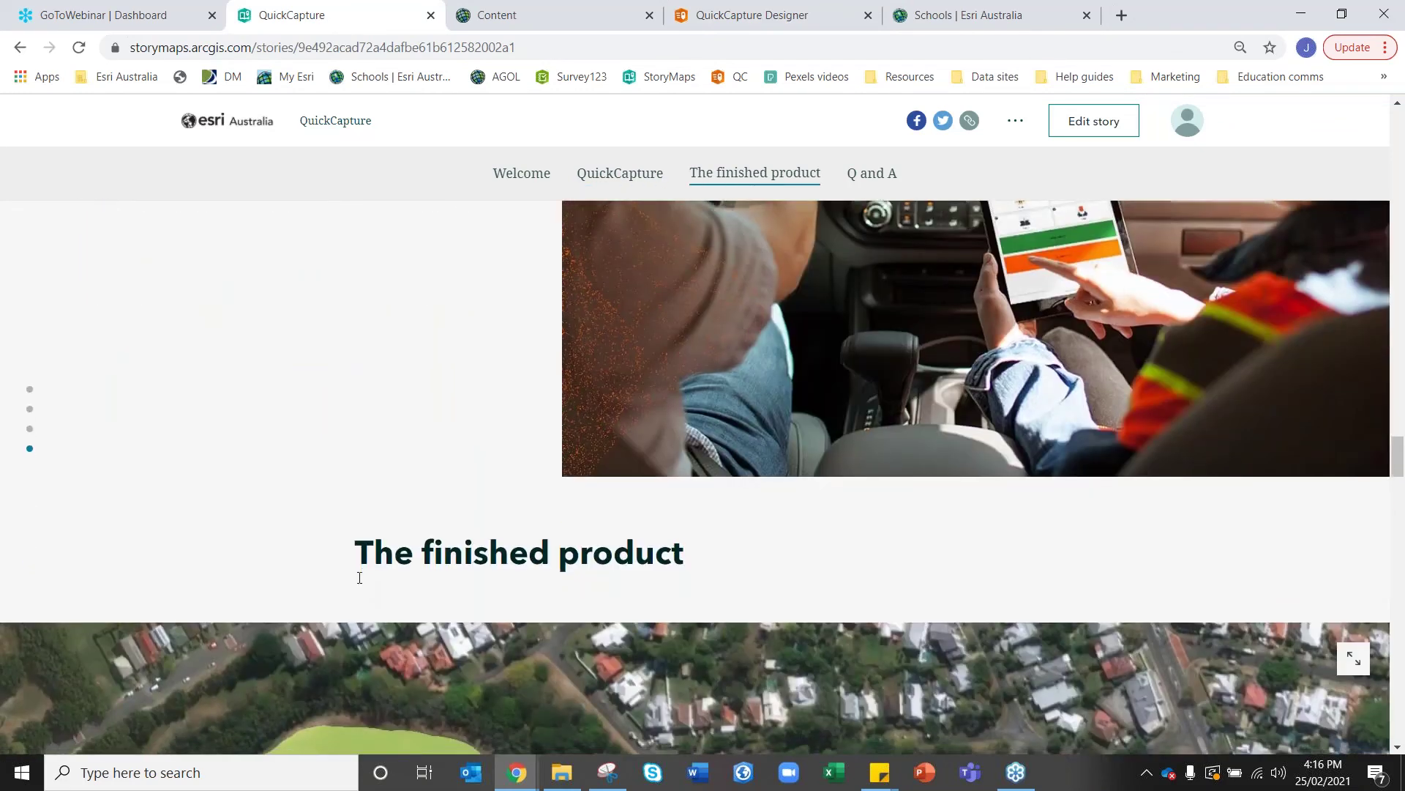
scroll(359, 577, down, 5)
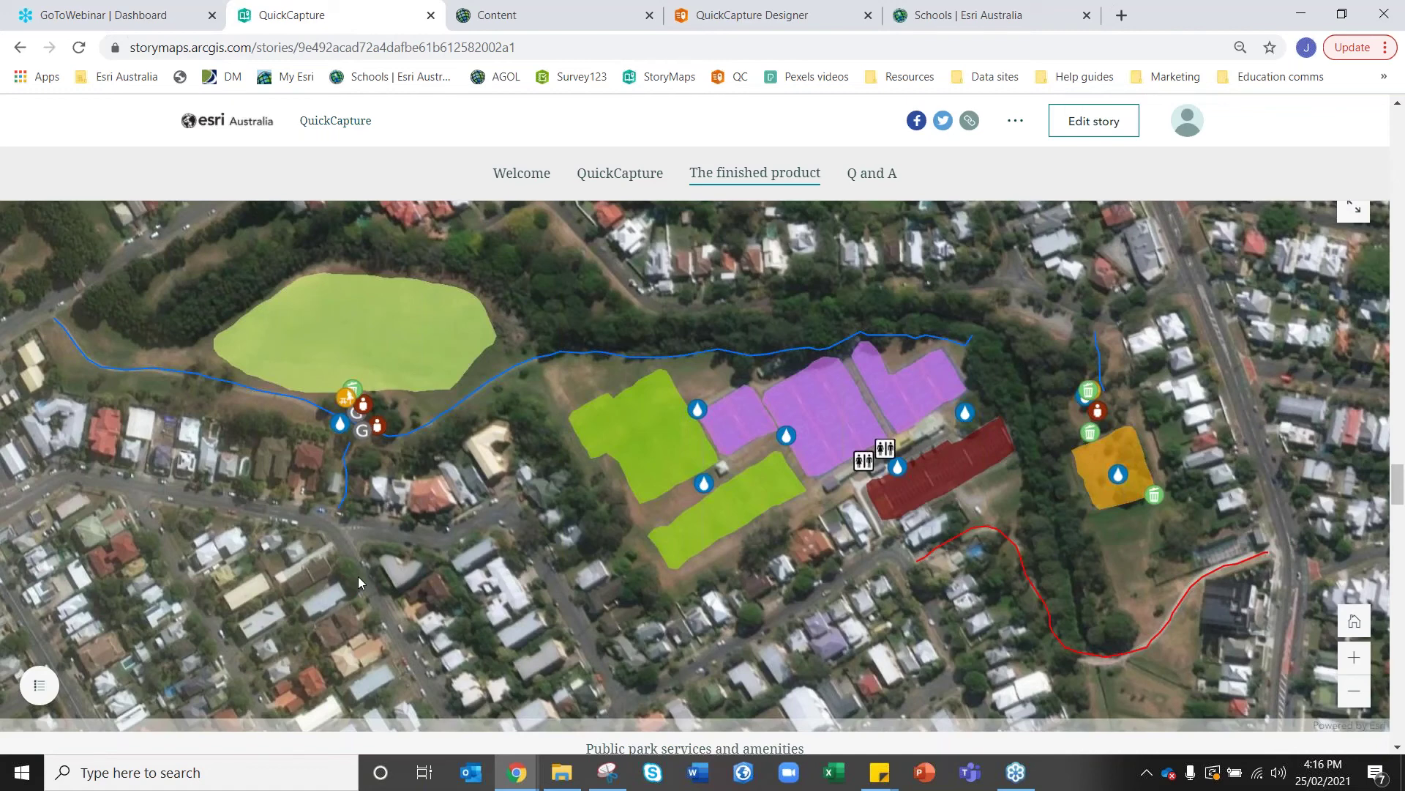
scroll(358, 578, up, 3)
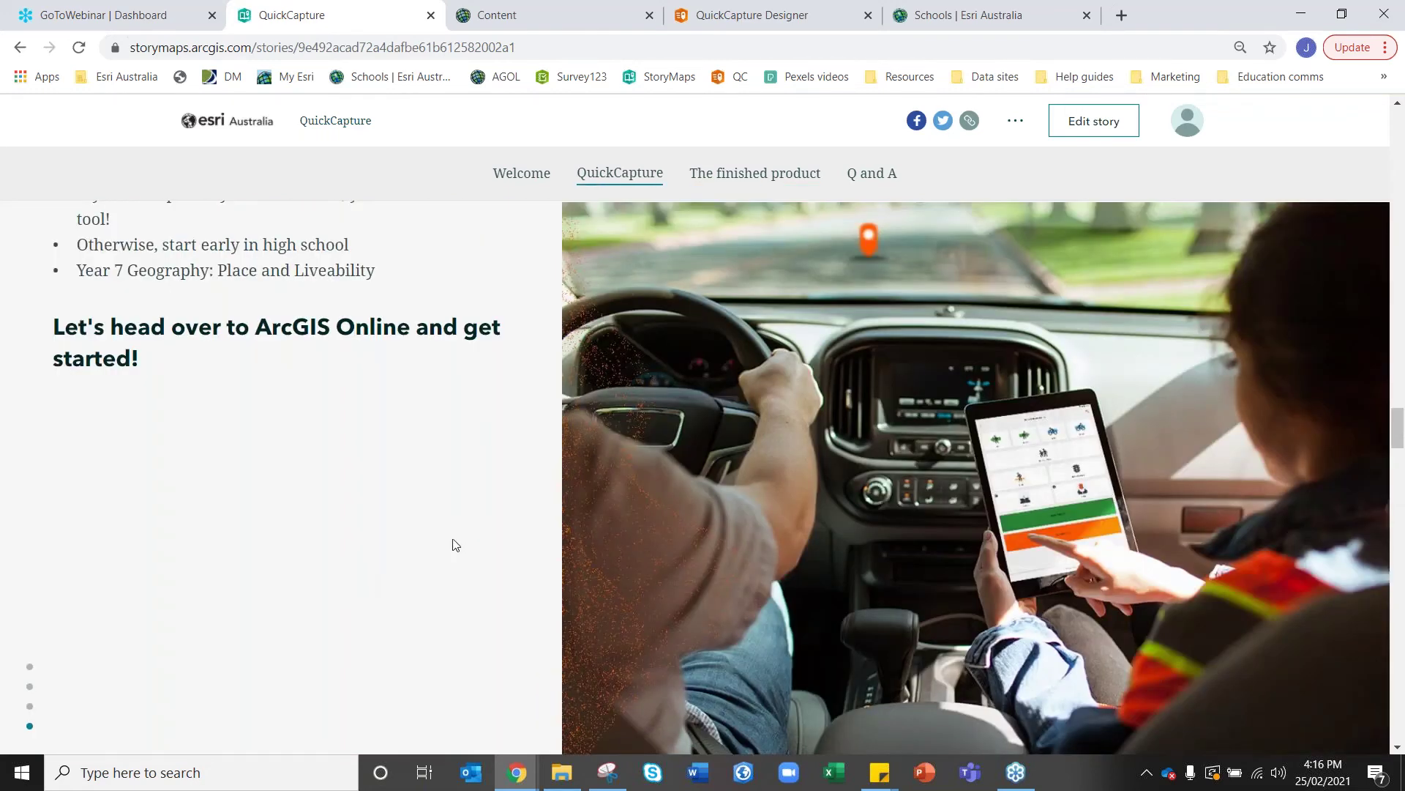
scroll(442, 551, down, 2)
scroll(442, 551, down, 2)
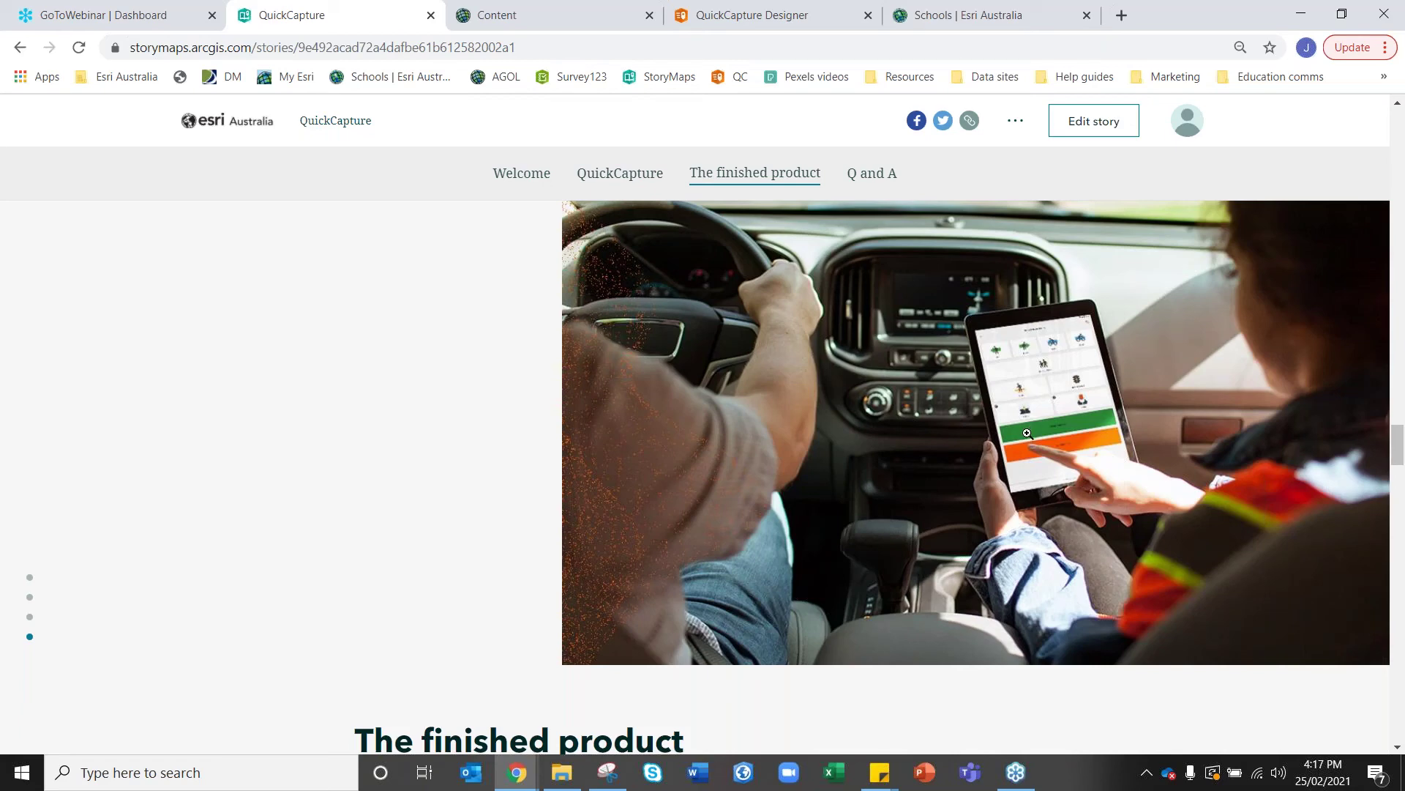
Bring the park map in The finished product section into view and open its legend of park services, paths and areas.
scroll(1011, 450, down, 7)
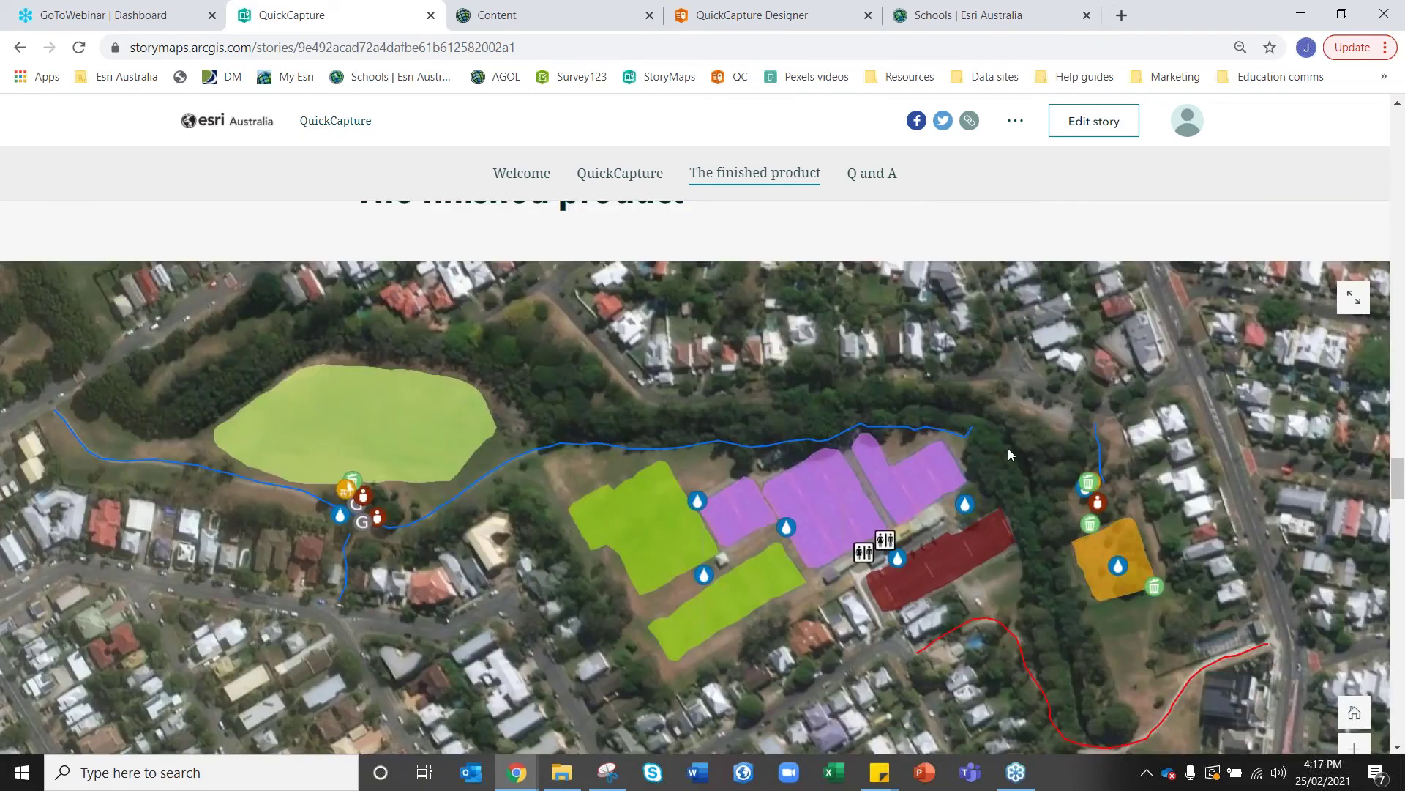
scroll(1008, 448, down, 1)
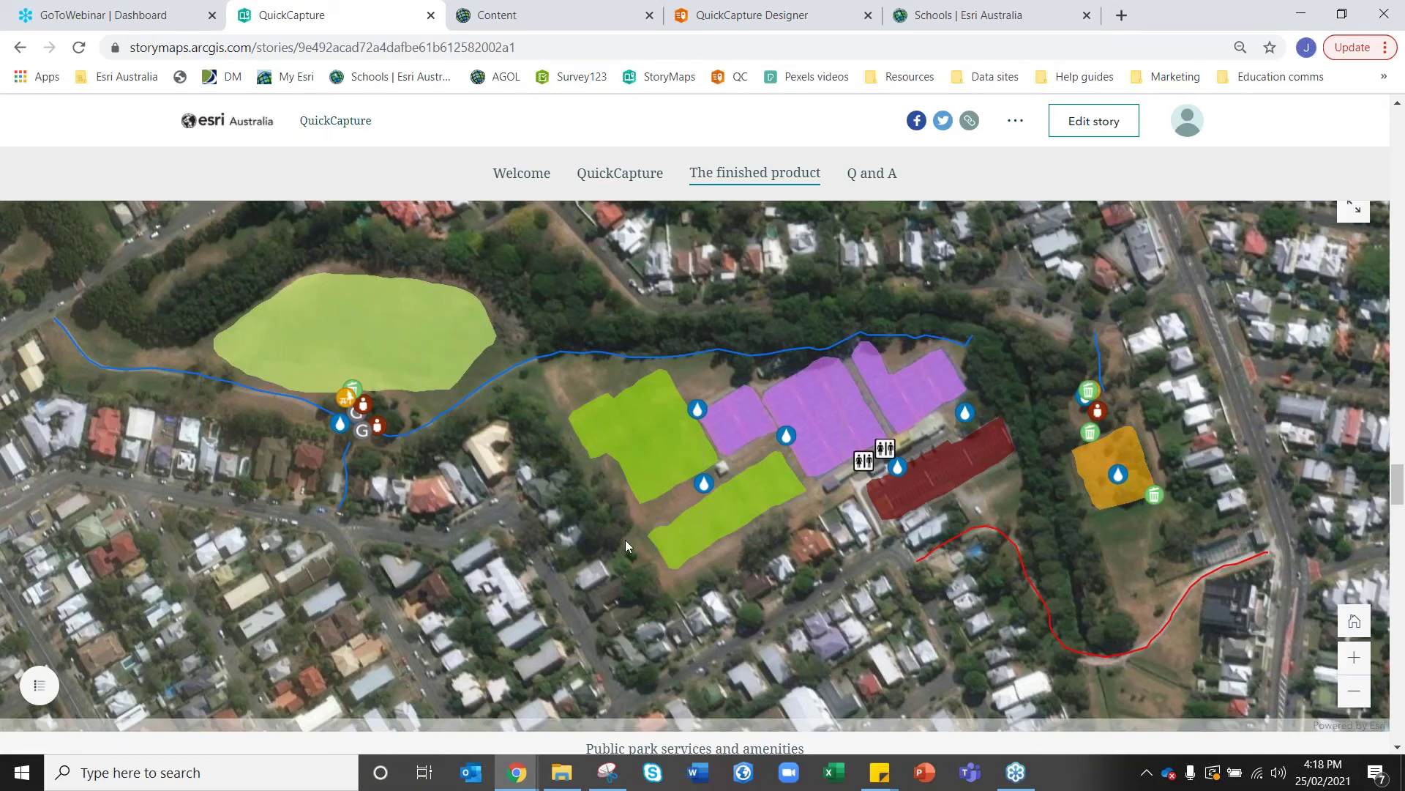
drag(625, 539, 630, 521)
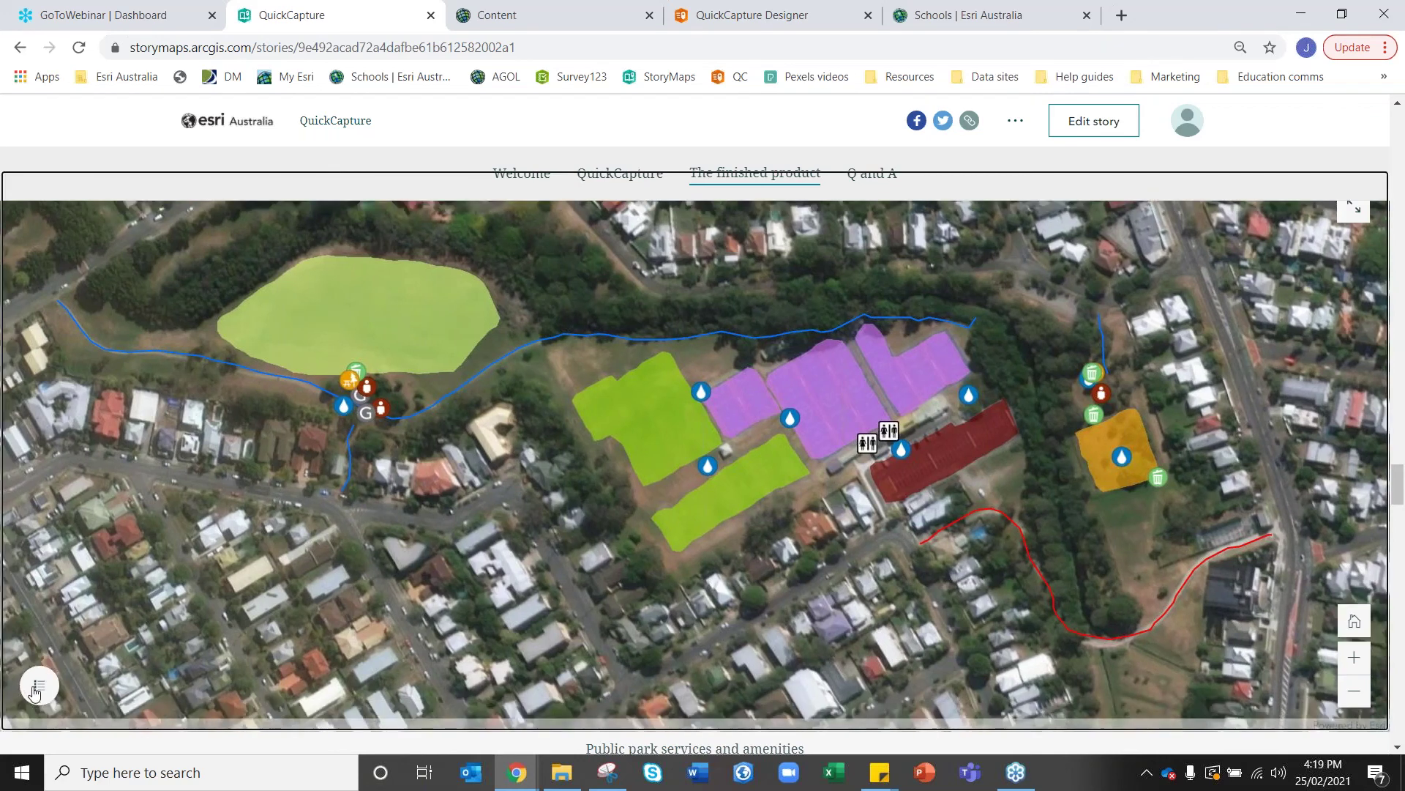
click(38, 686)
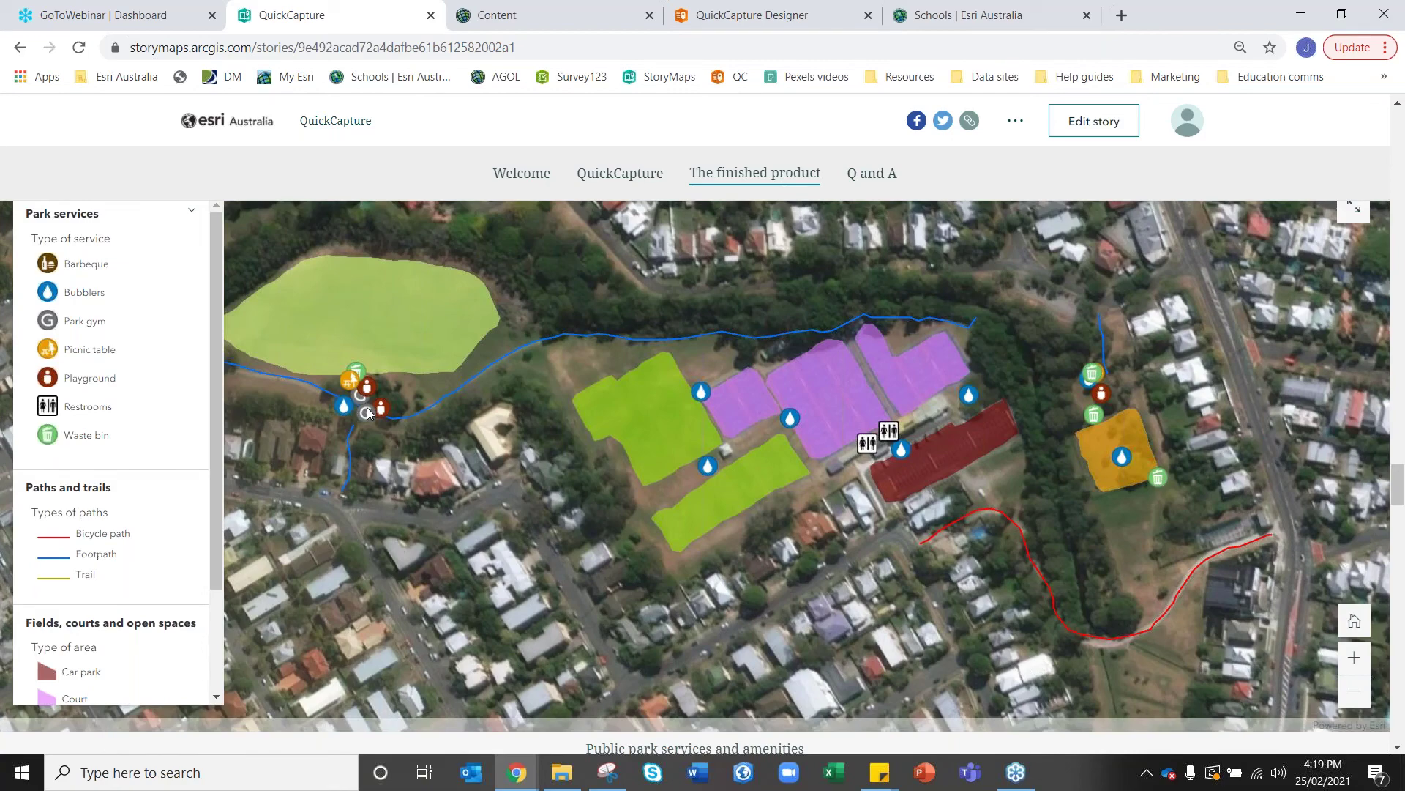
scroll(368, 415, up, 1)
scroll(368, 415, up, 1)
scroll(402, 471, down, 1)
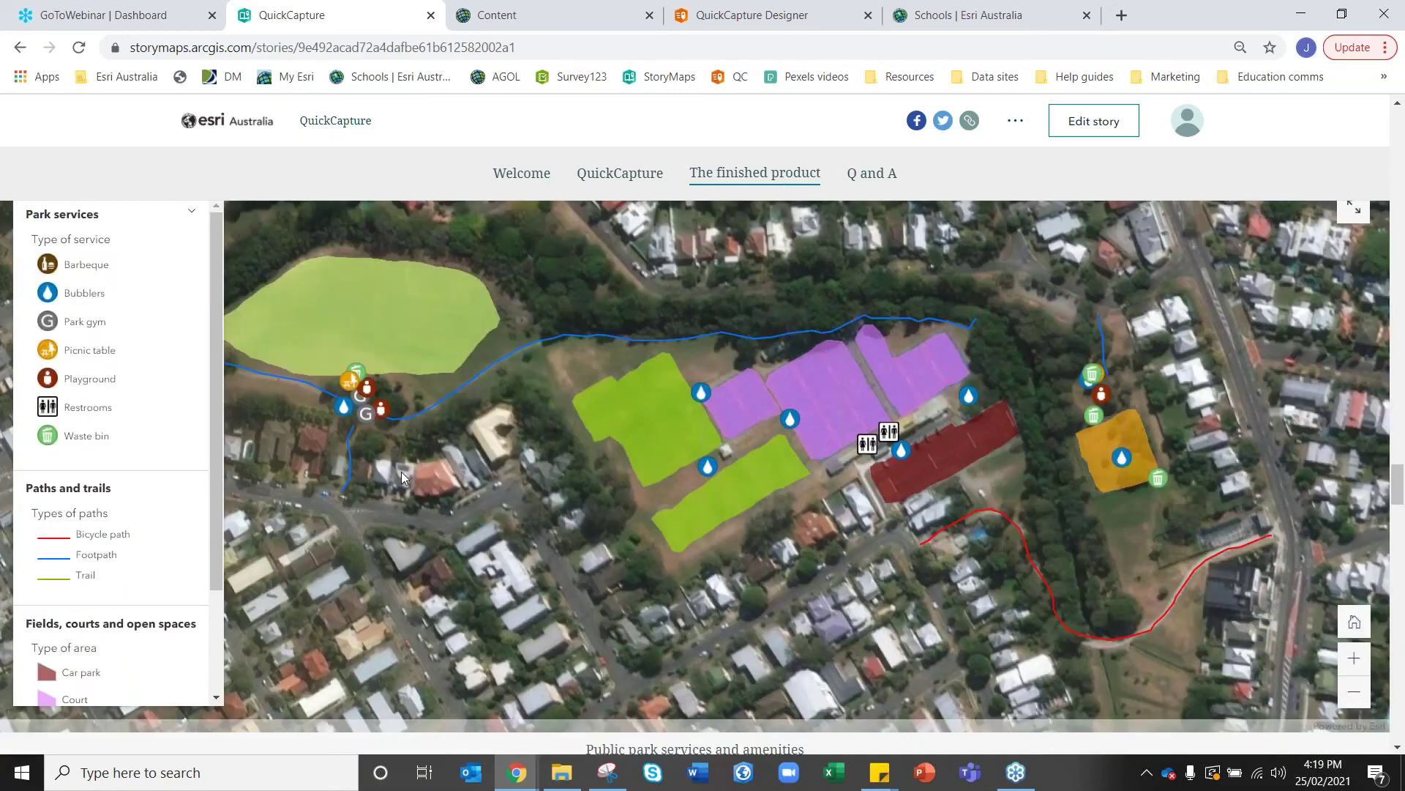
Examine the grassed area, nearby playground, gym and picnic symbols, and footpaths at the park's western end against the legend.
click(1353, 658)
drag(293, 351, 915, 403)
drag(593, 366, 700, 461)
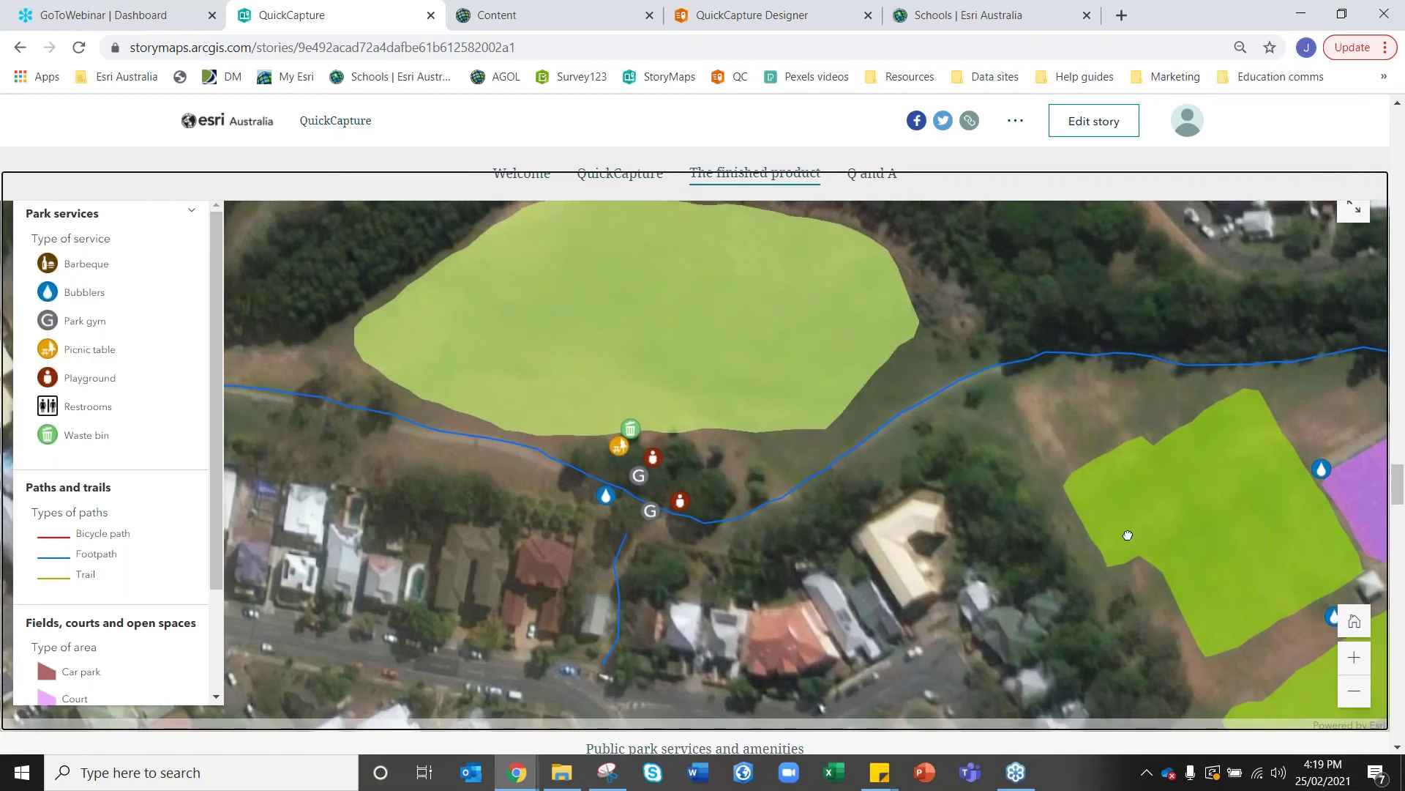
drag(1145, 549, 1096, 516)
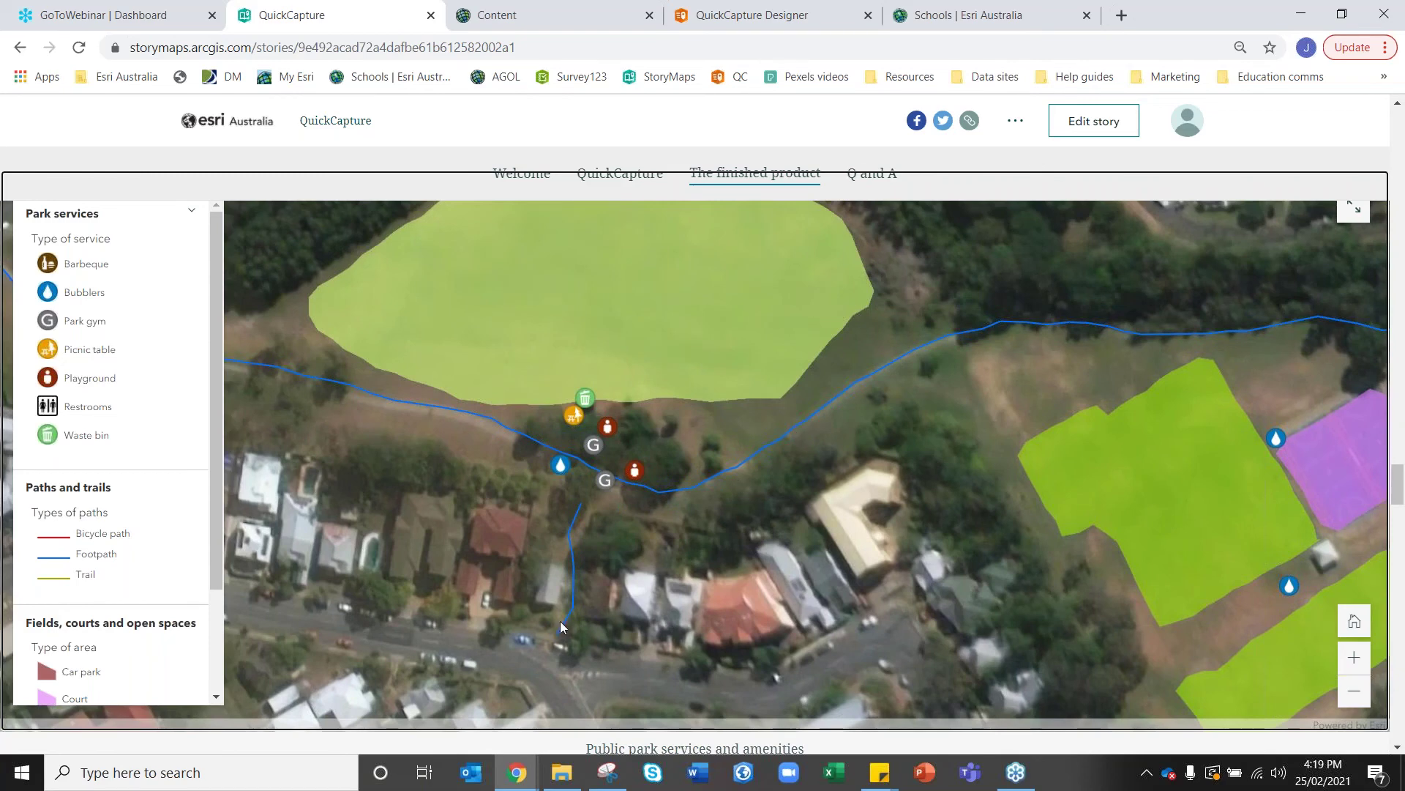
drag(665, 313, 605, 382)
drag(221, 493, 219, 605)
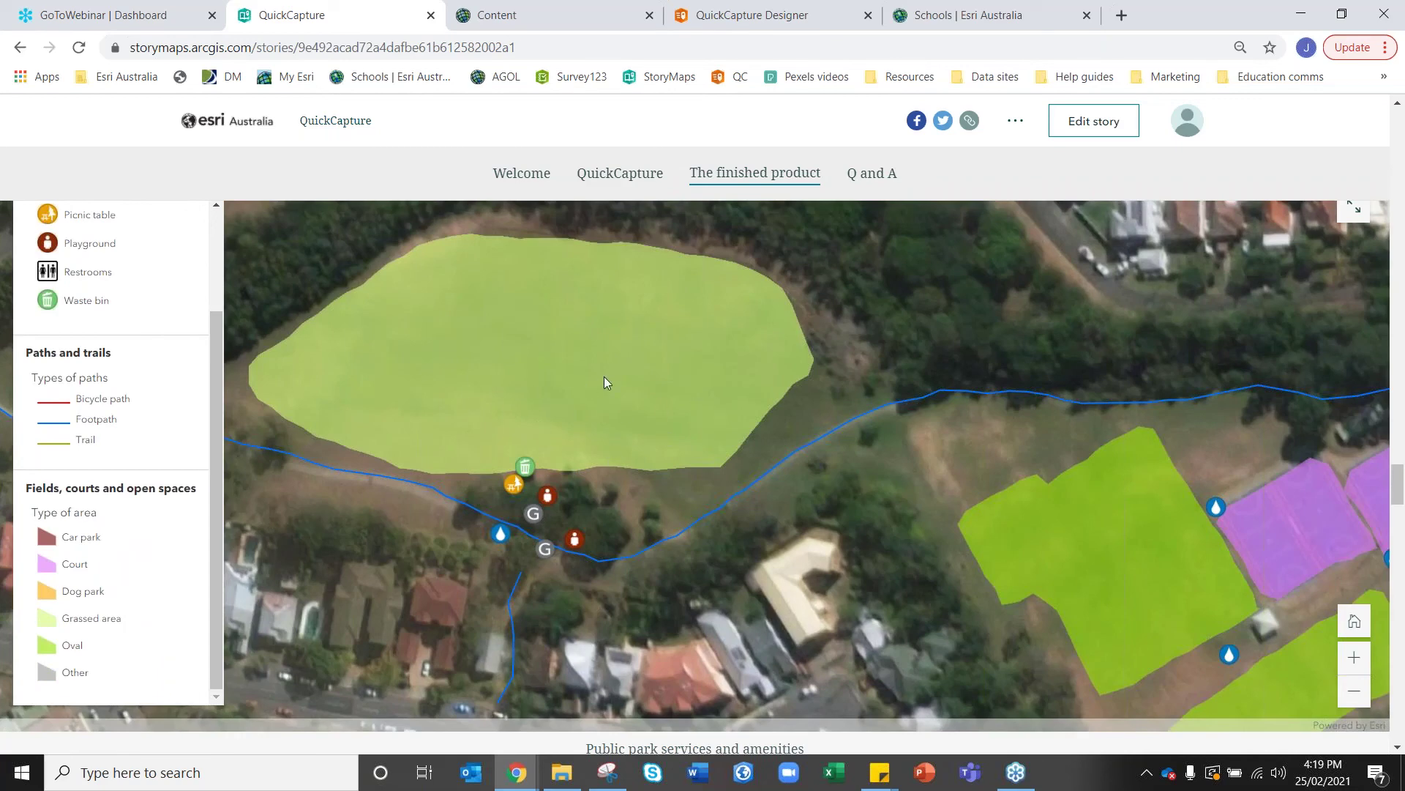
Examine the ovals, courts, car park, bicycle path and dog park across the central and eastern parts of the map.
drag(1016, 561, 722, 306)
drag(745, 368, 719, 419)
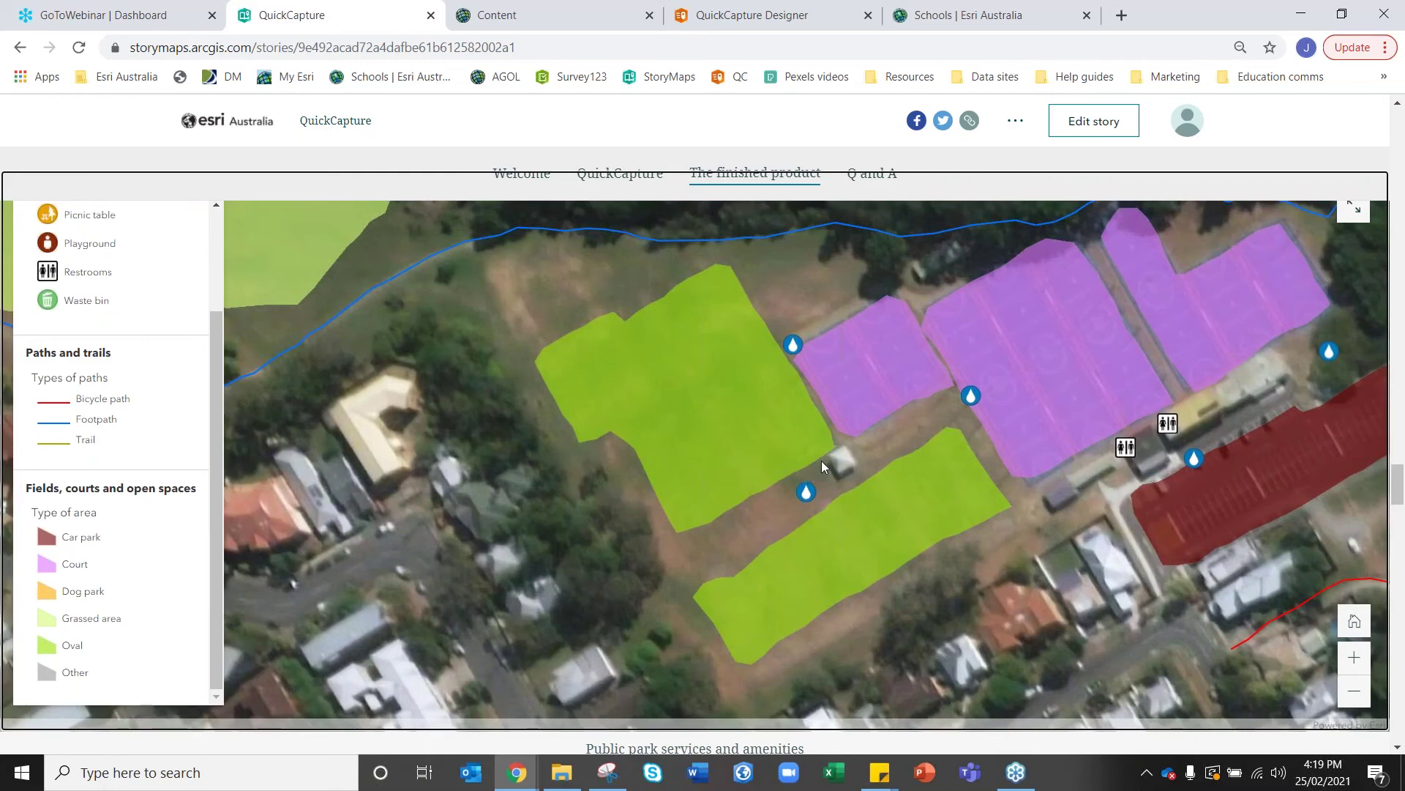
drag(856, 433, 680, 499)
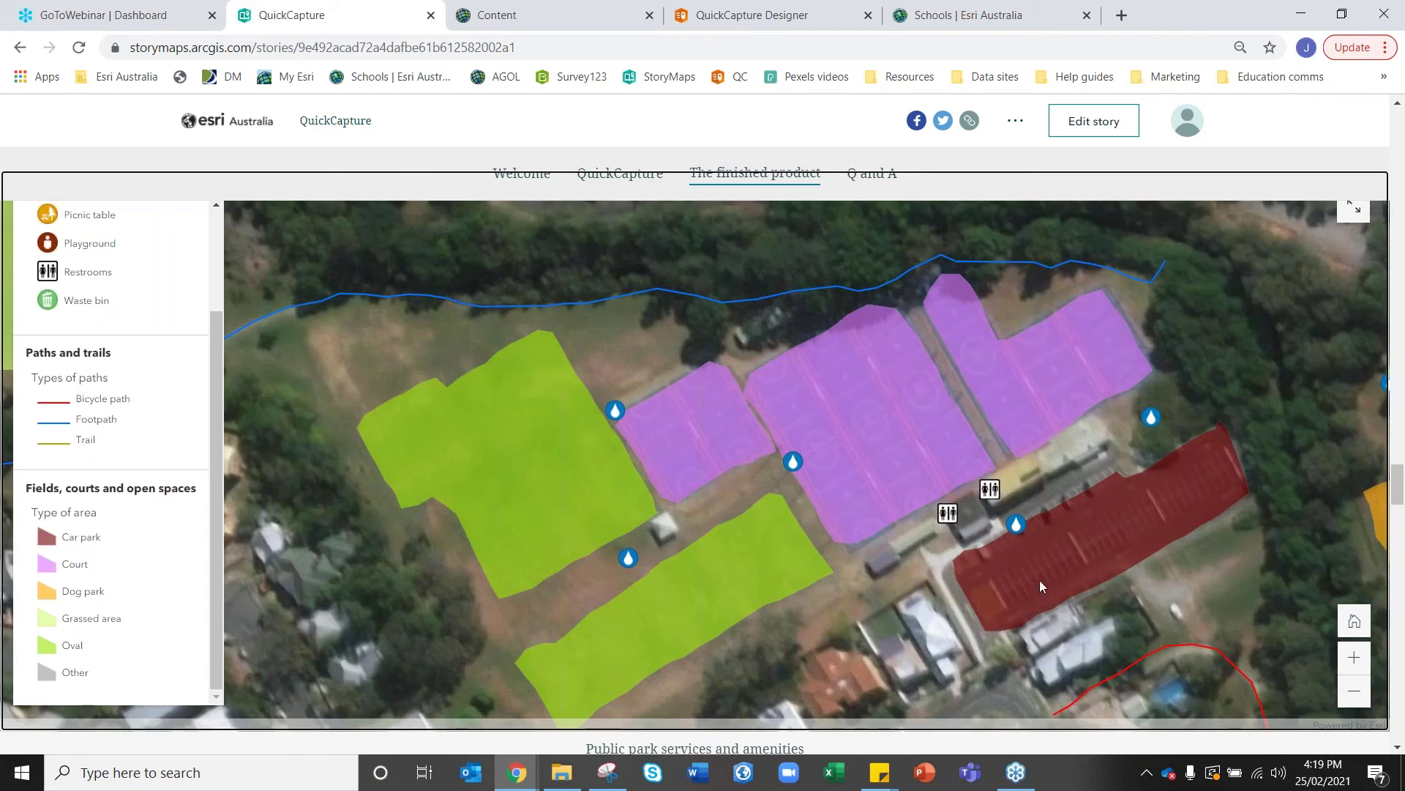
drag(1154, 609, 1008, 517)
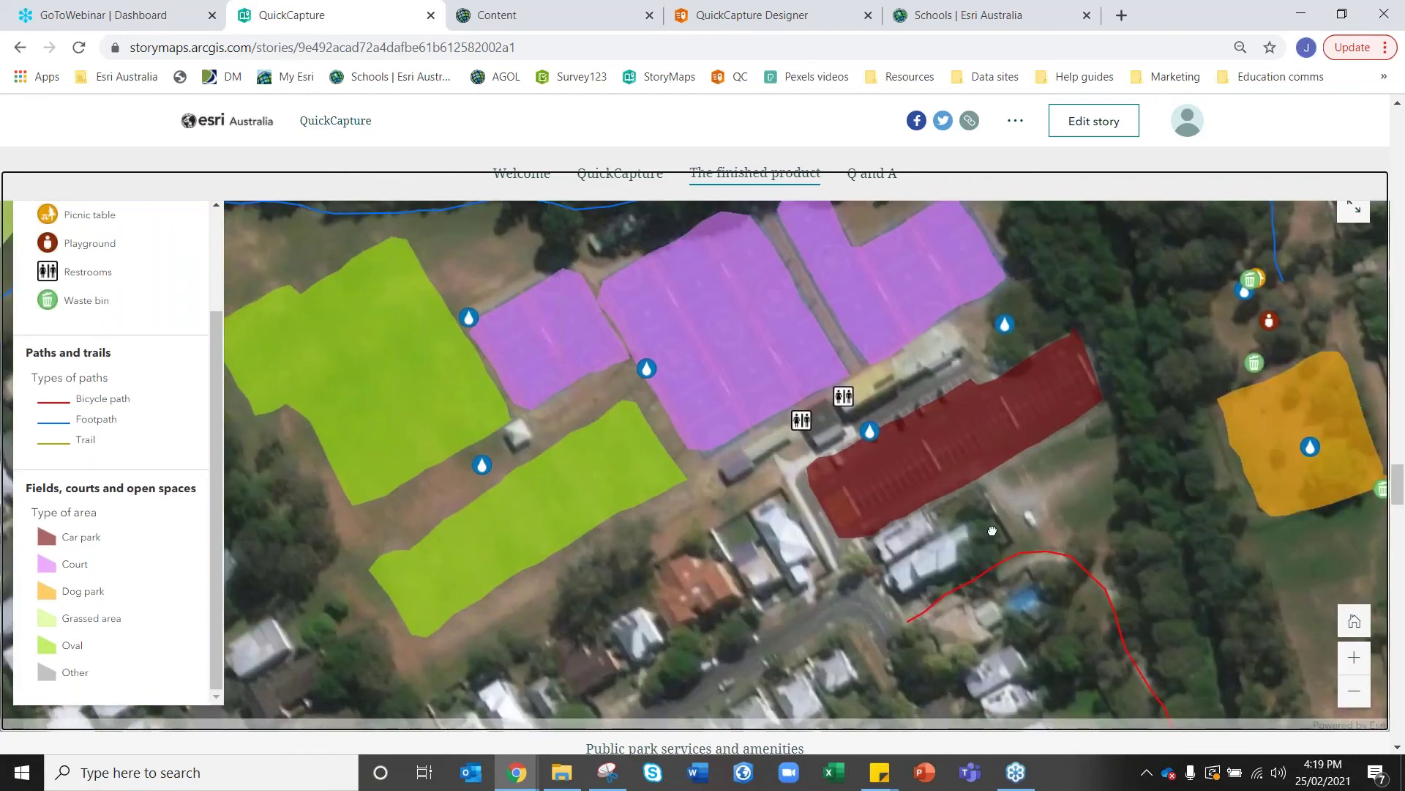
drag(805, 512, 593, 315)
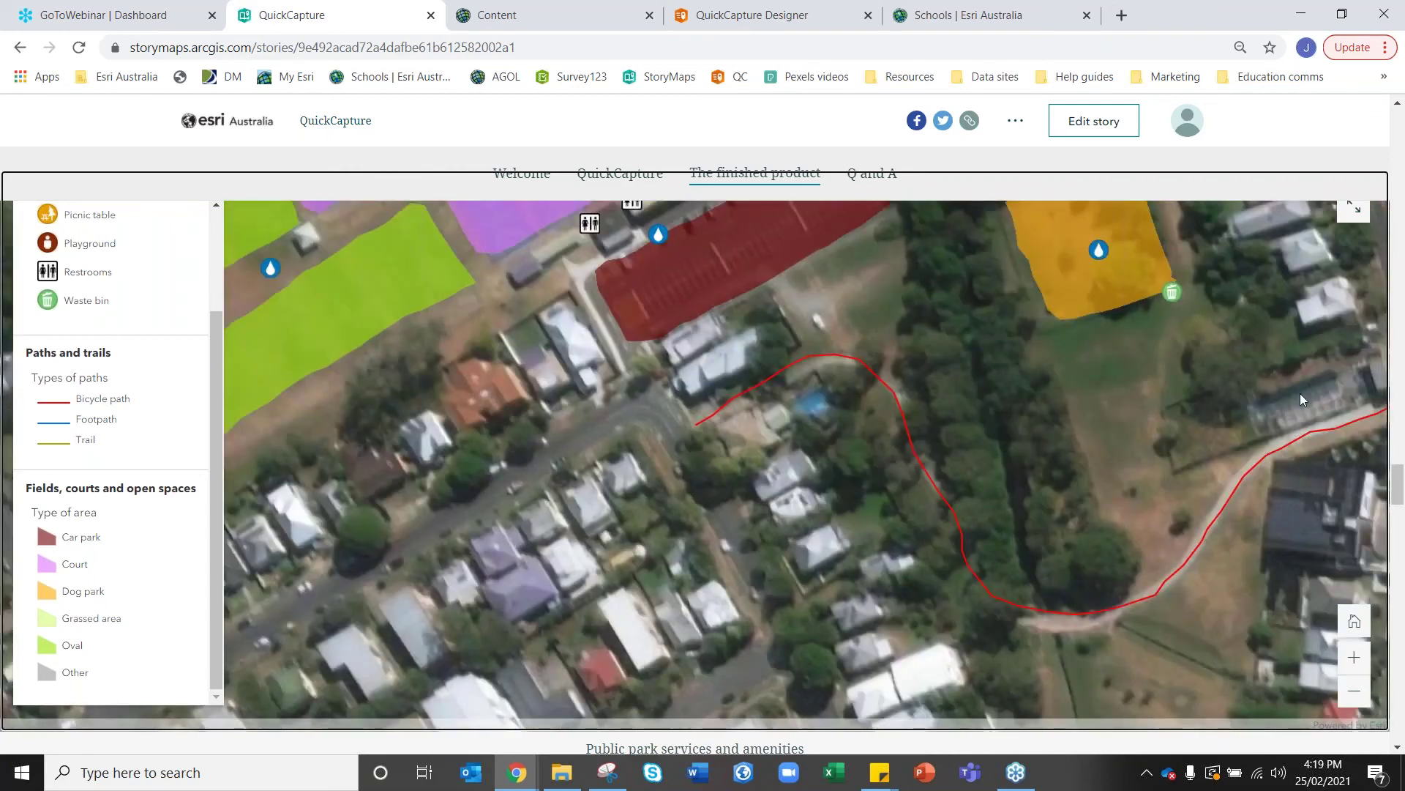
drag(1135, 212, 975, 469)
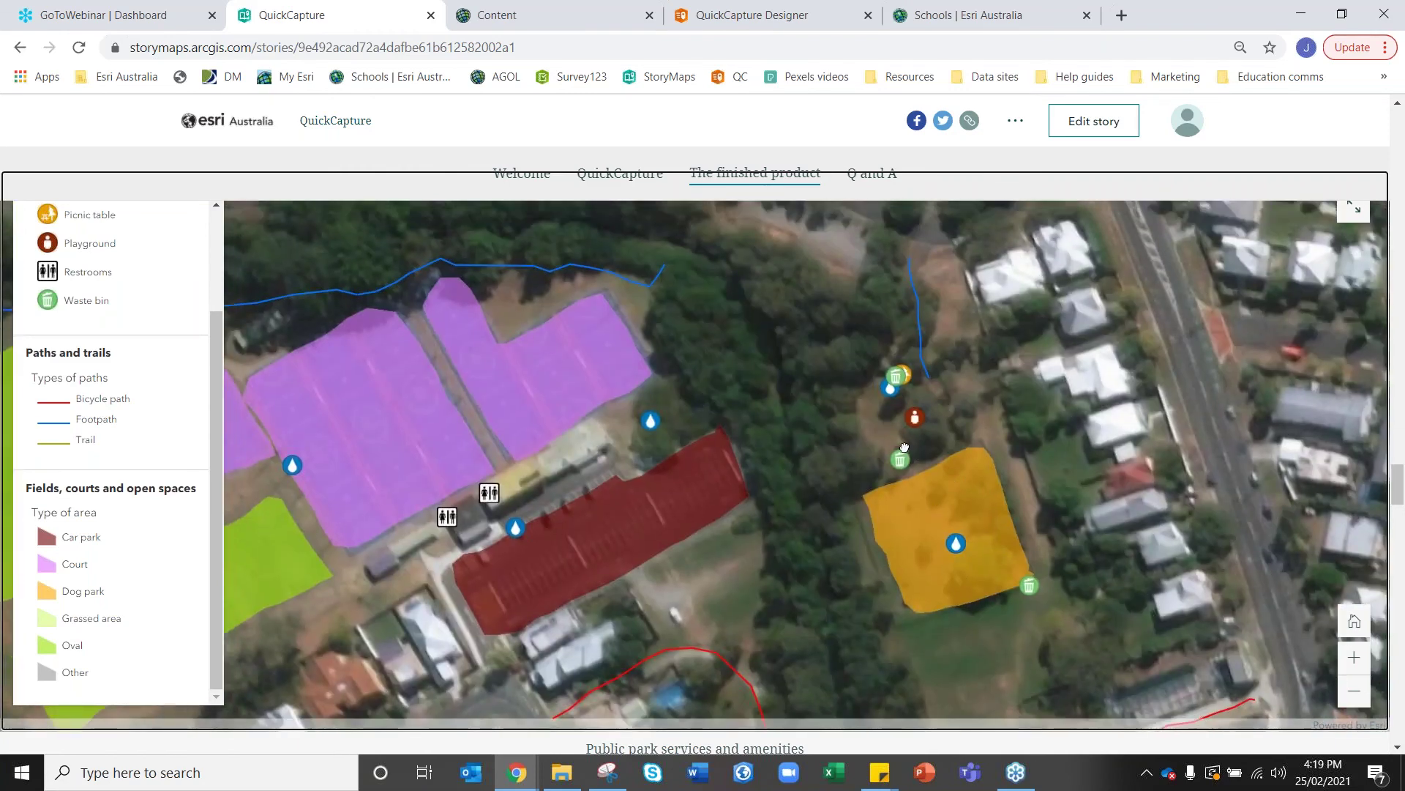
drag(791, 274, 855, 411)
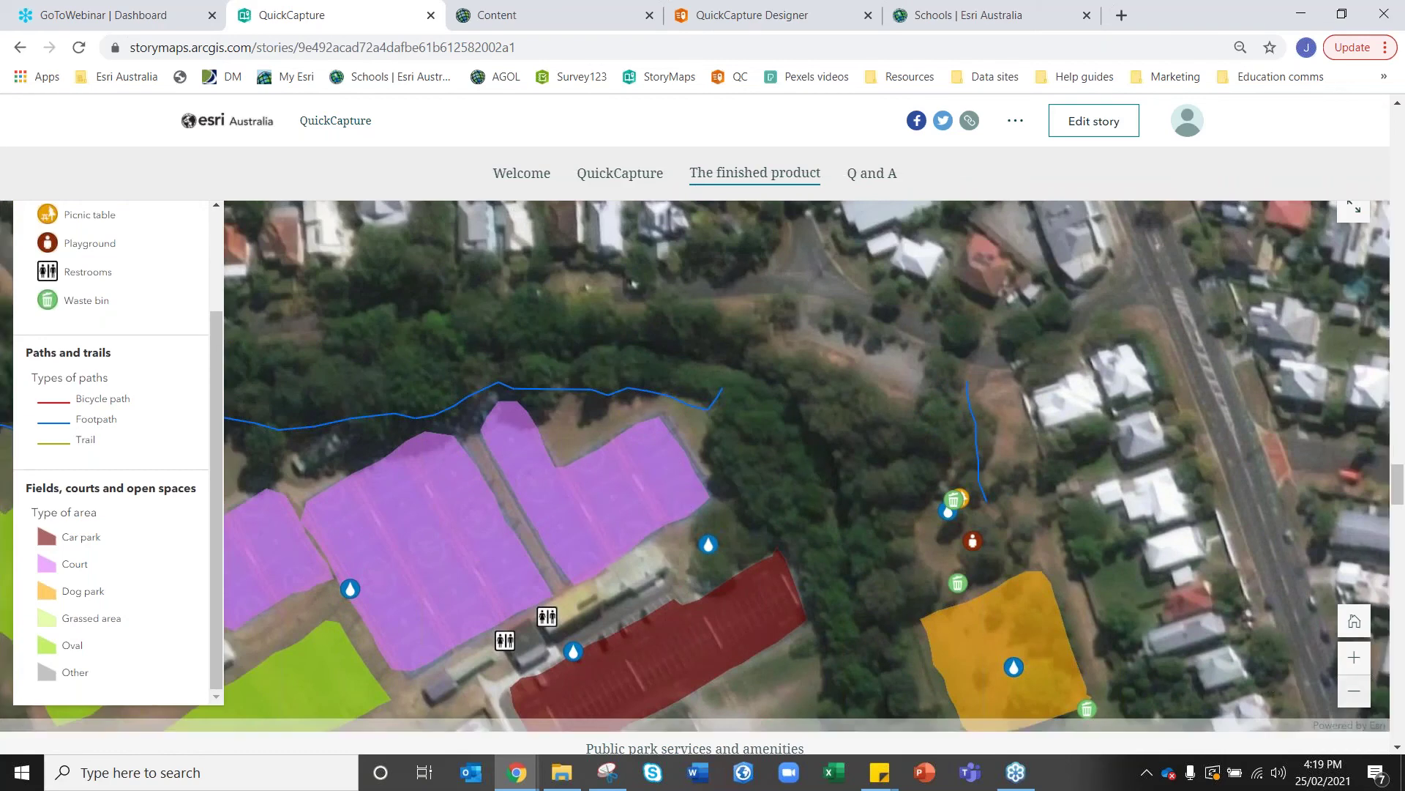
View the Fields and courts pop-up of the large middle court, and close it.
scroll(694, 450, down, 1)
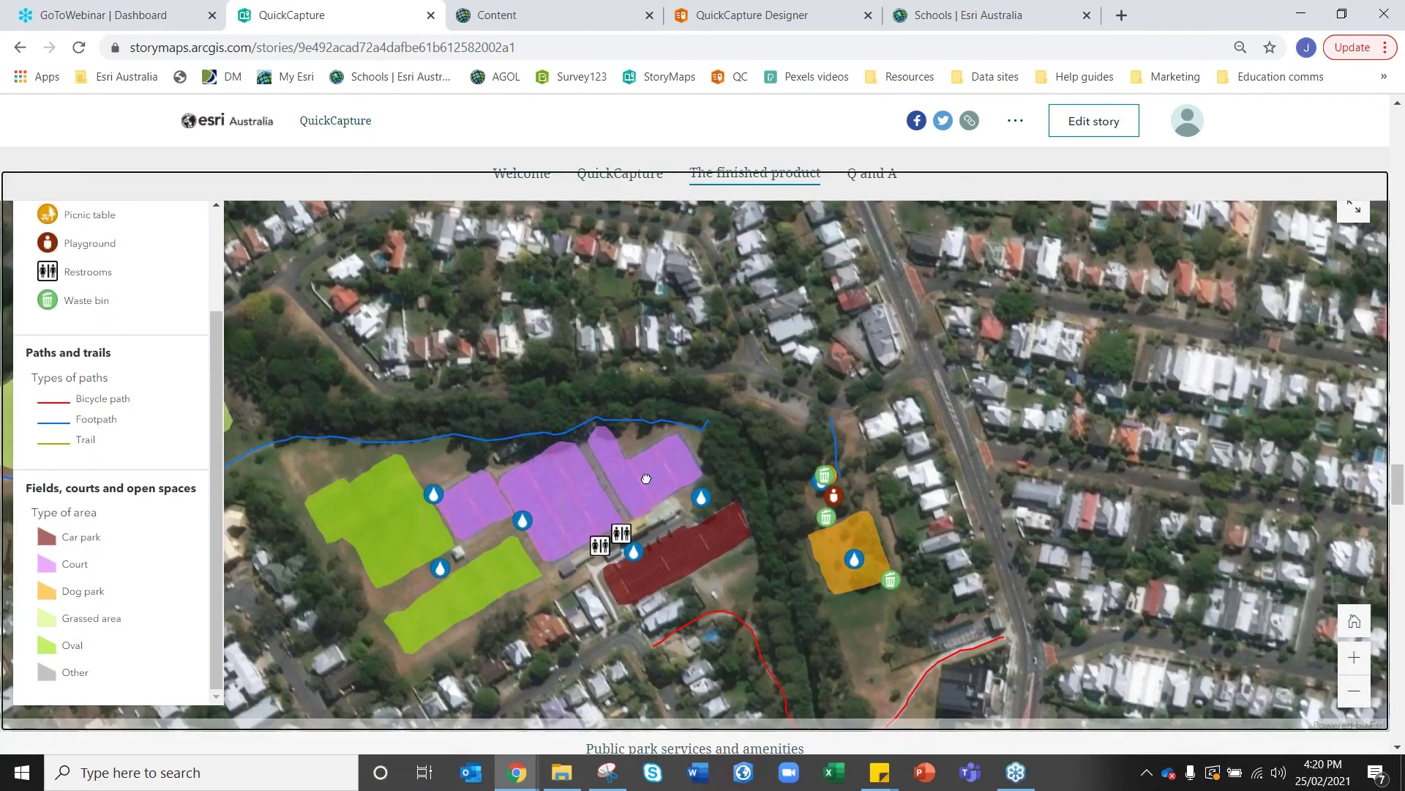
drag(609, 486, 806, 462)
click(1354, 657)
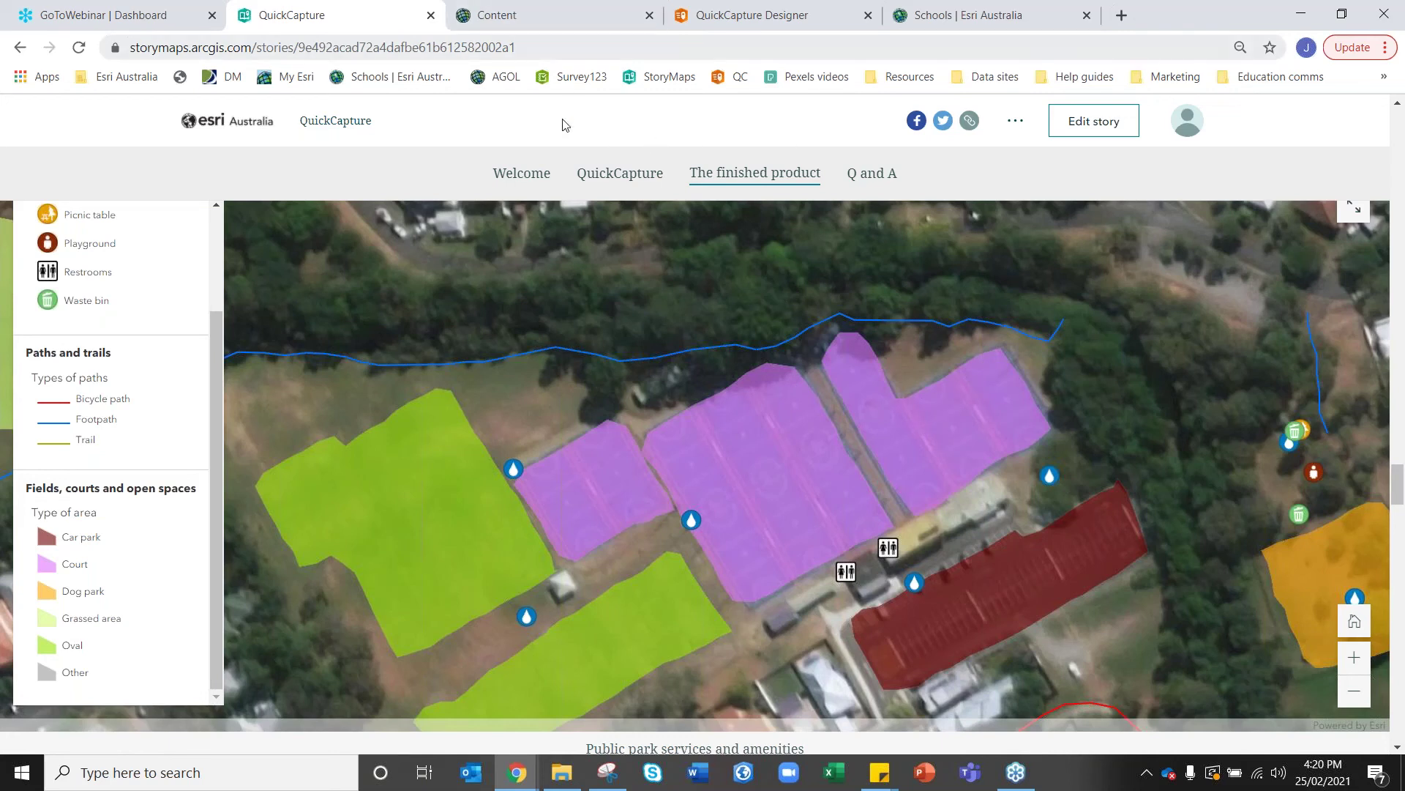
click(781, 437)
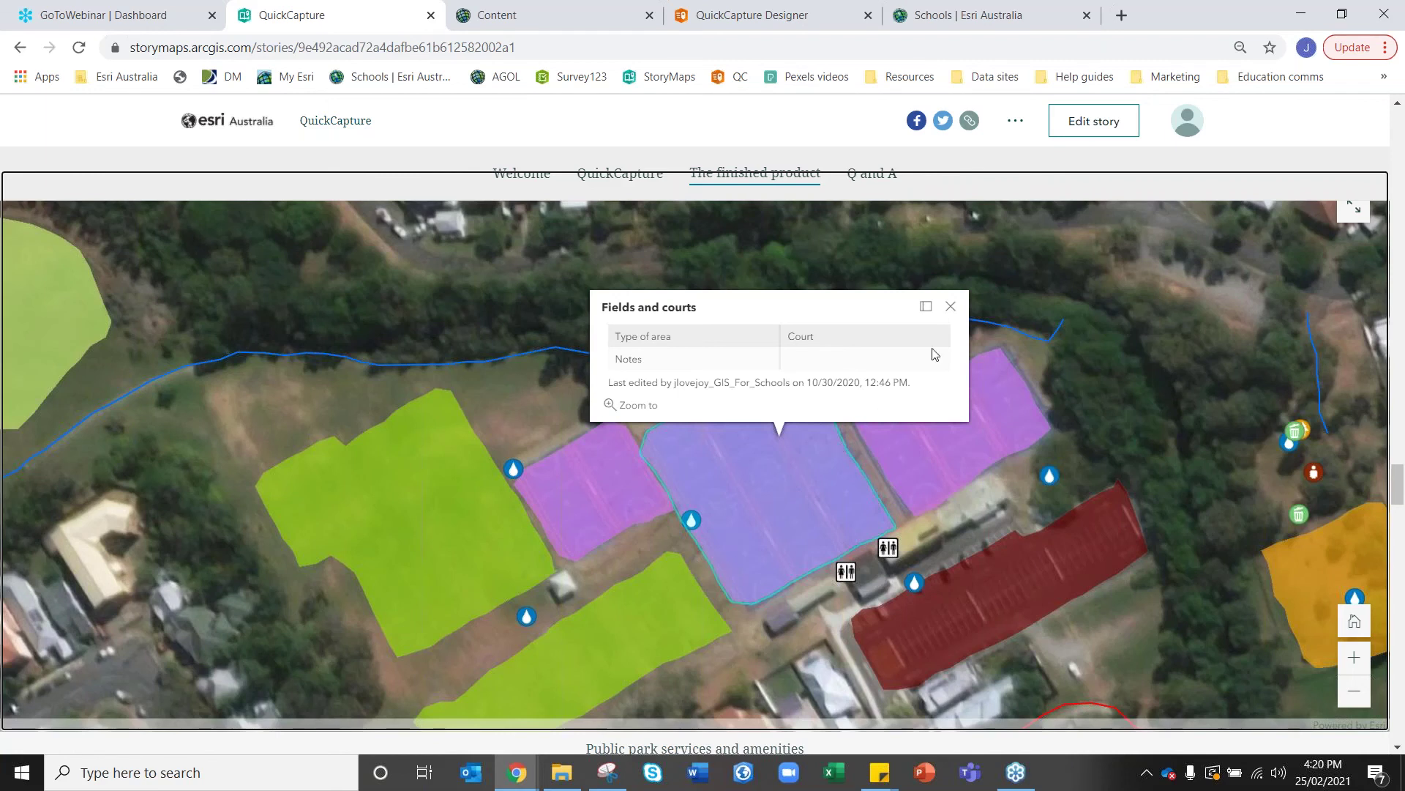
click(951, 308)
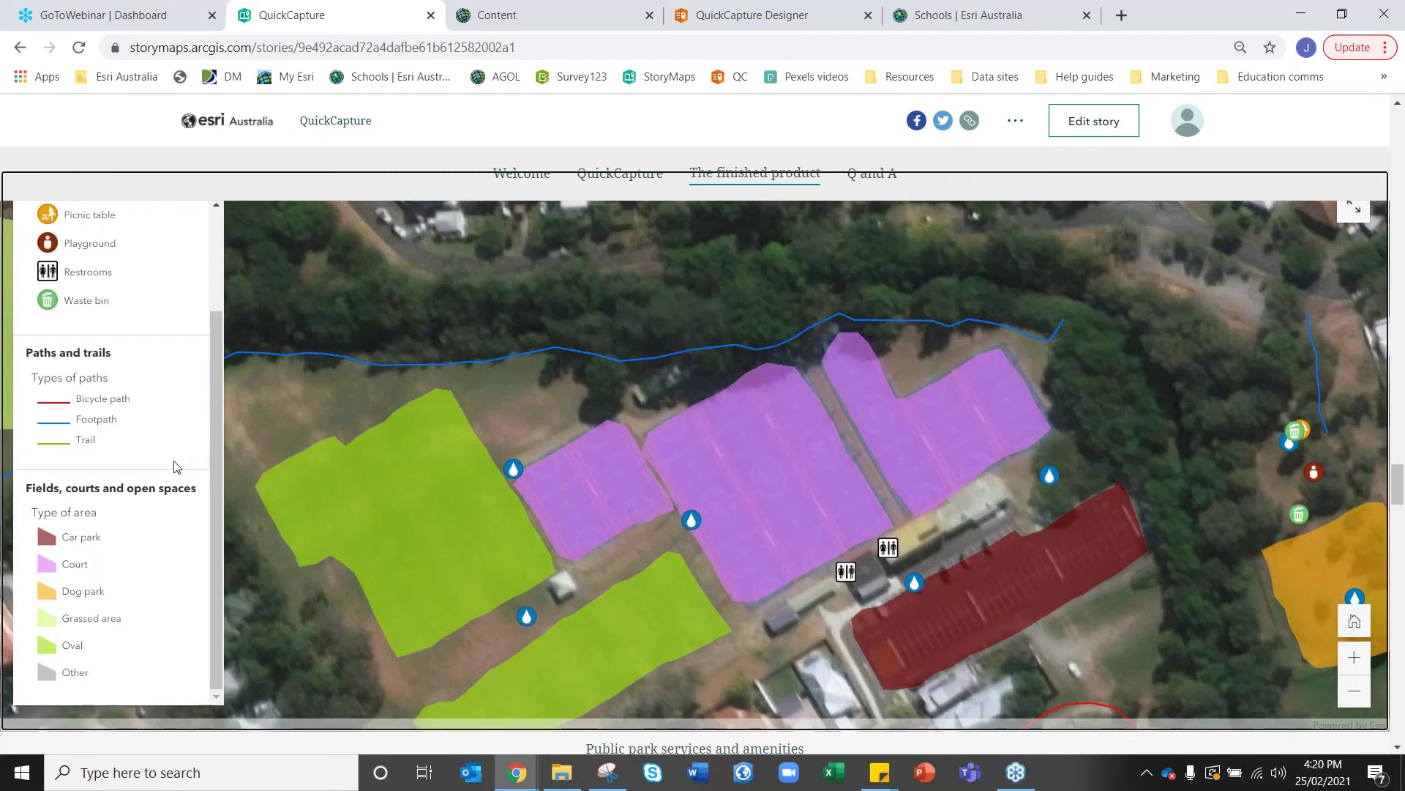
Collapse the map legend, and check the Fields and courts pop-up of the grassed area at the park's western end.
scroll(175, 466, up, 3)
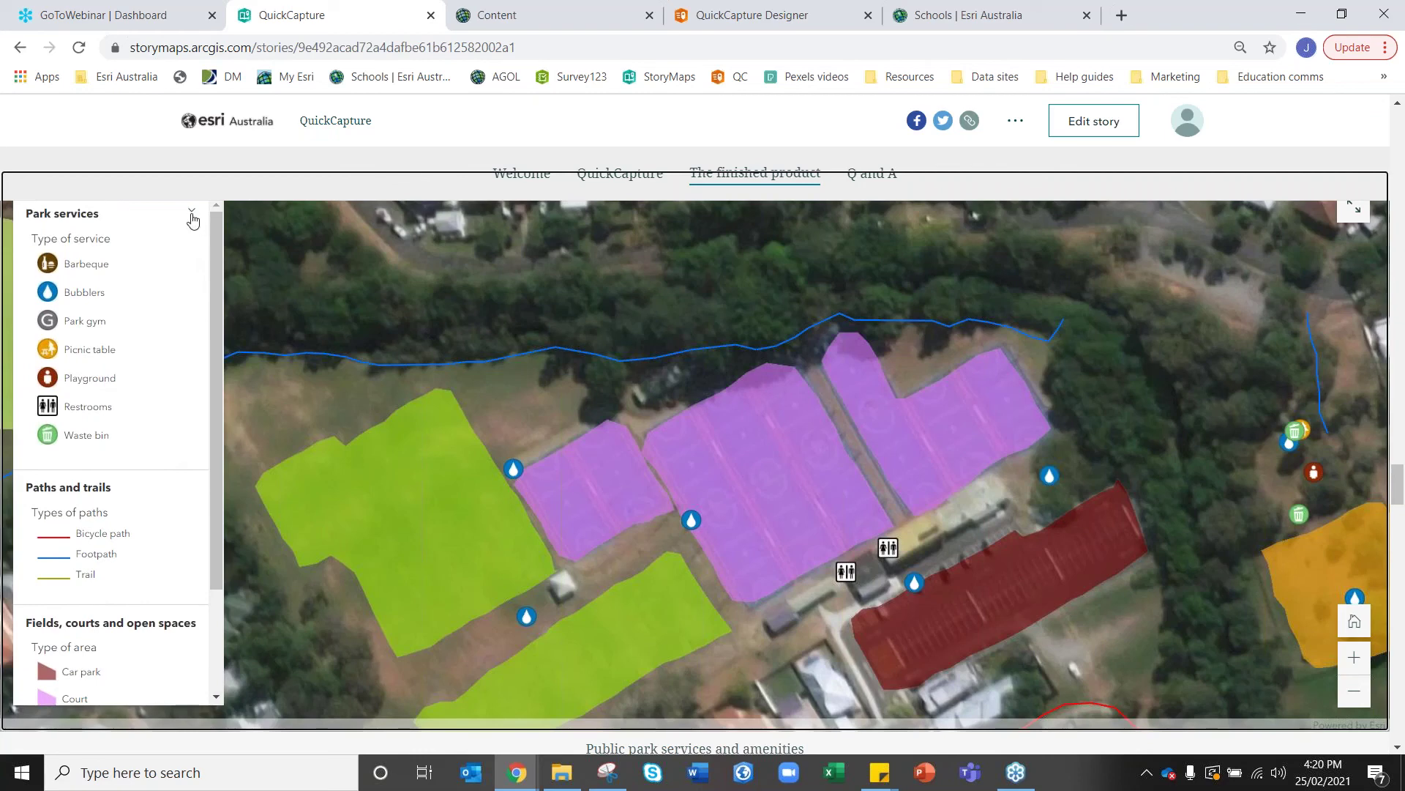
click(192, 215)
scroll(697, 495, down, 1)
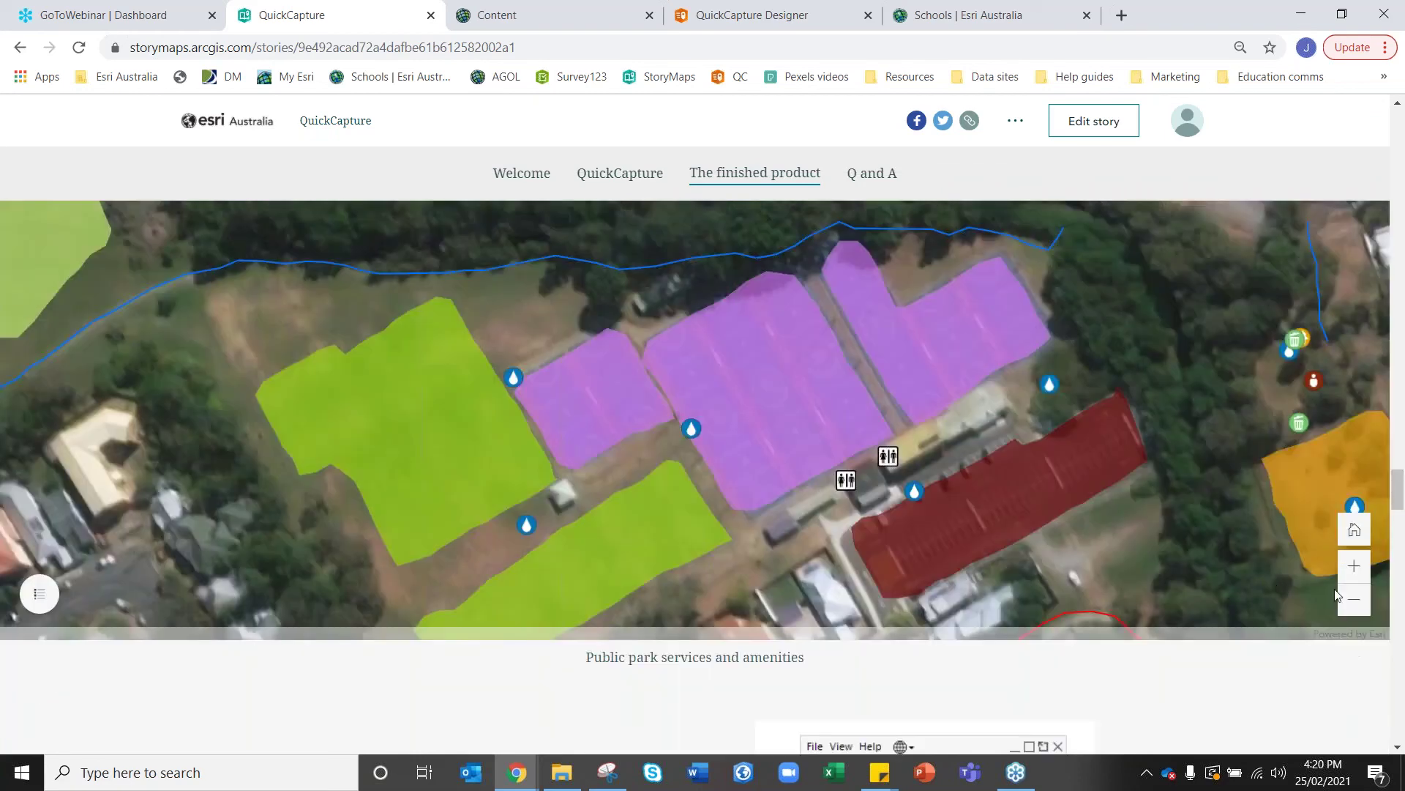
click(1354, 599)
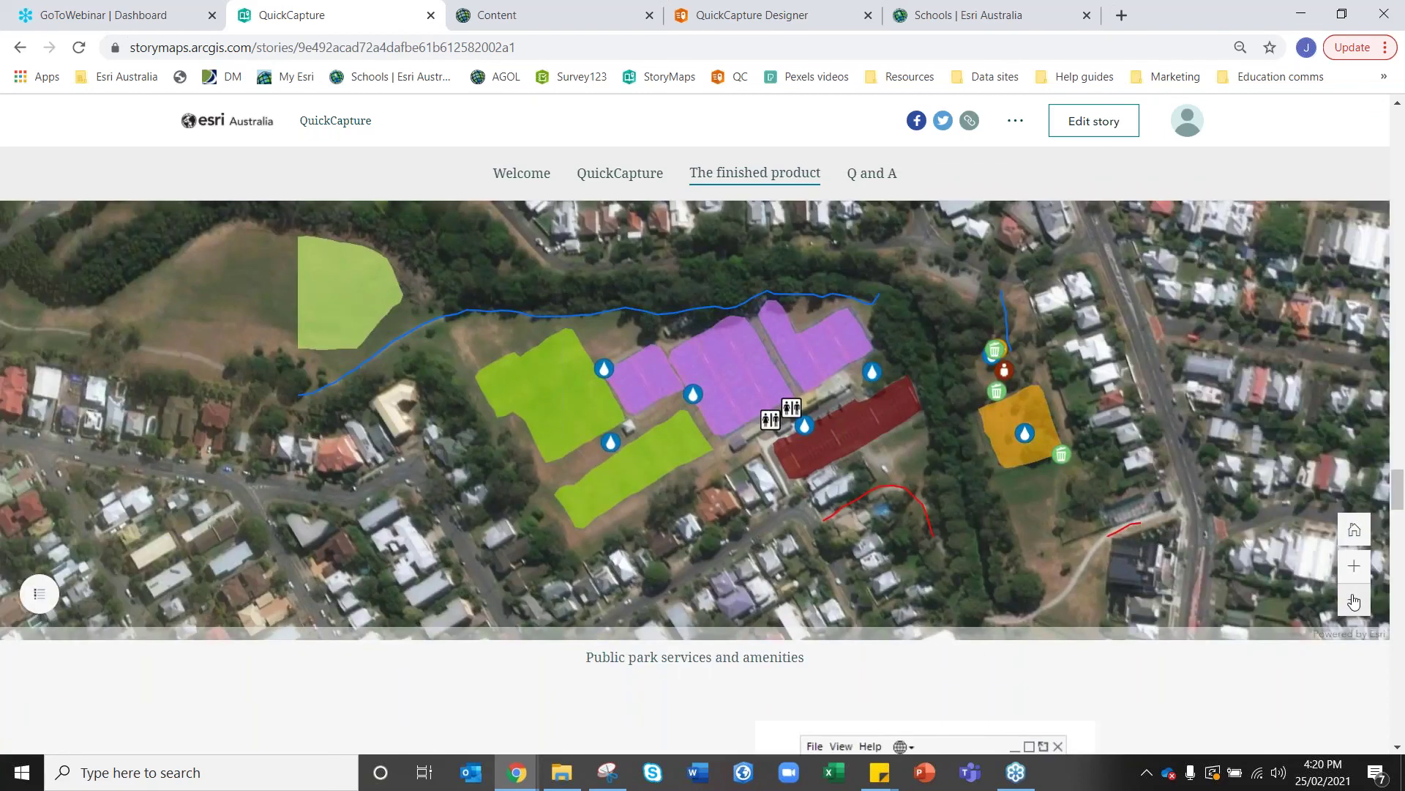
drag(785, 424, 840, 470)
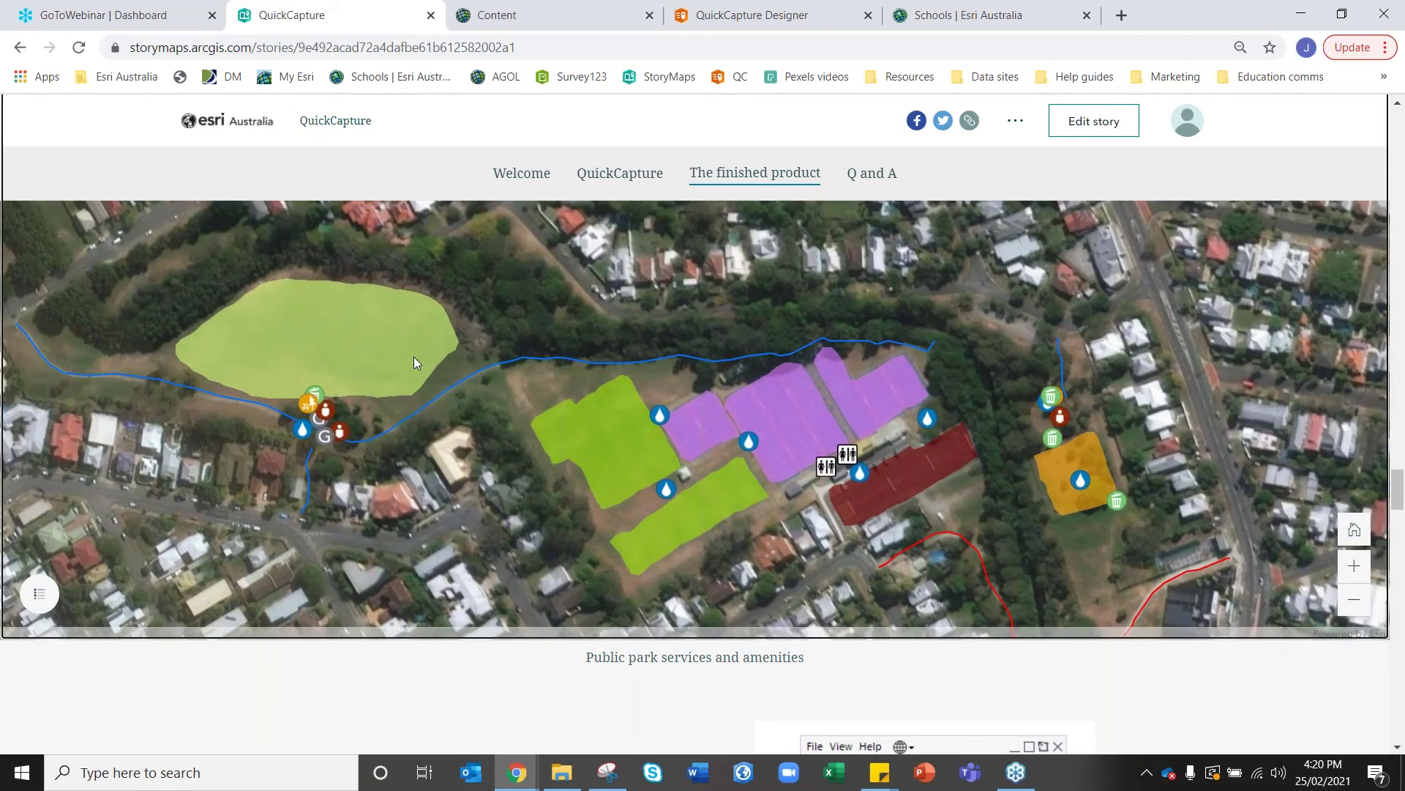
click(414, 359)
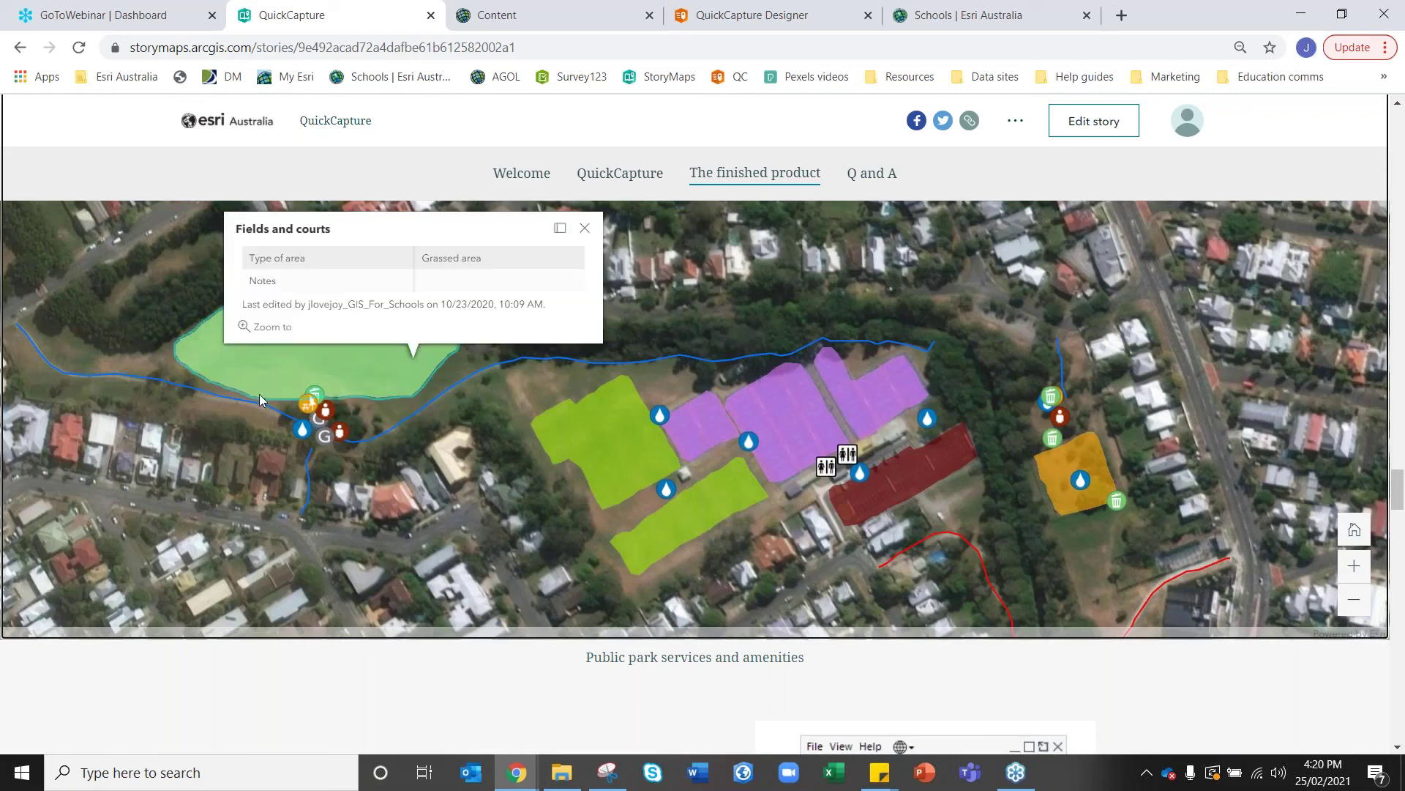
click(586, 230)
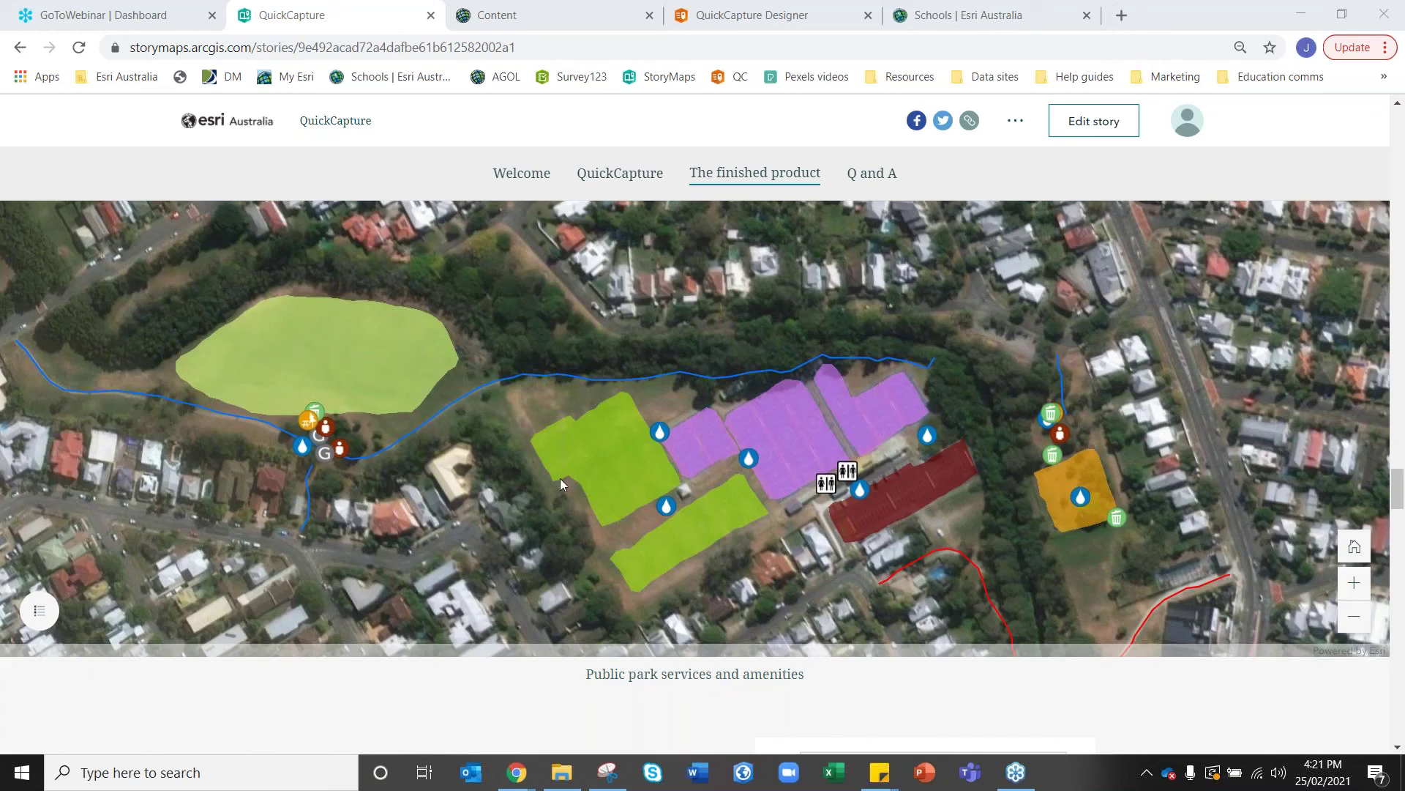
Move on from the park map to the Q and A section and review its contact details and links.
drag(747, 498, 777, 454)
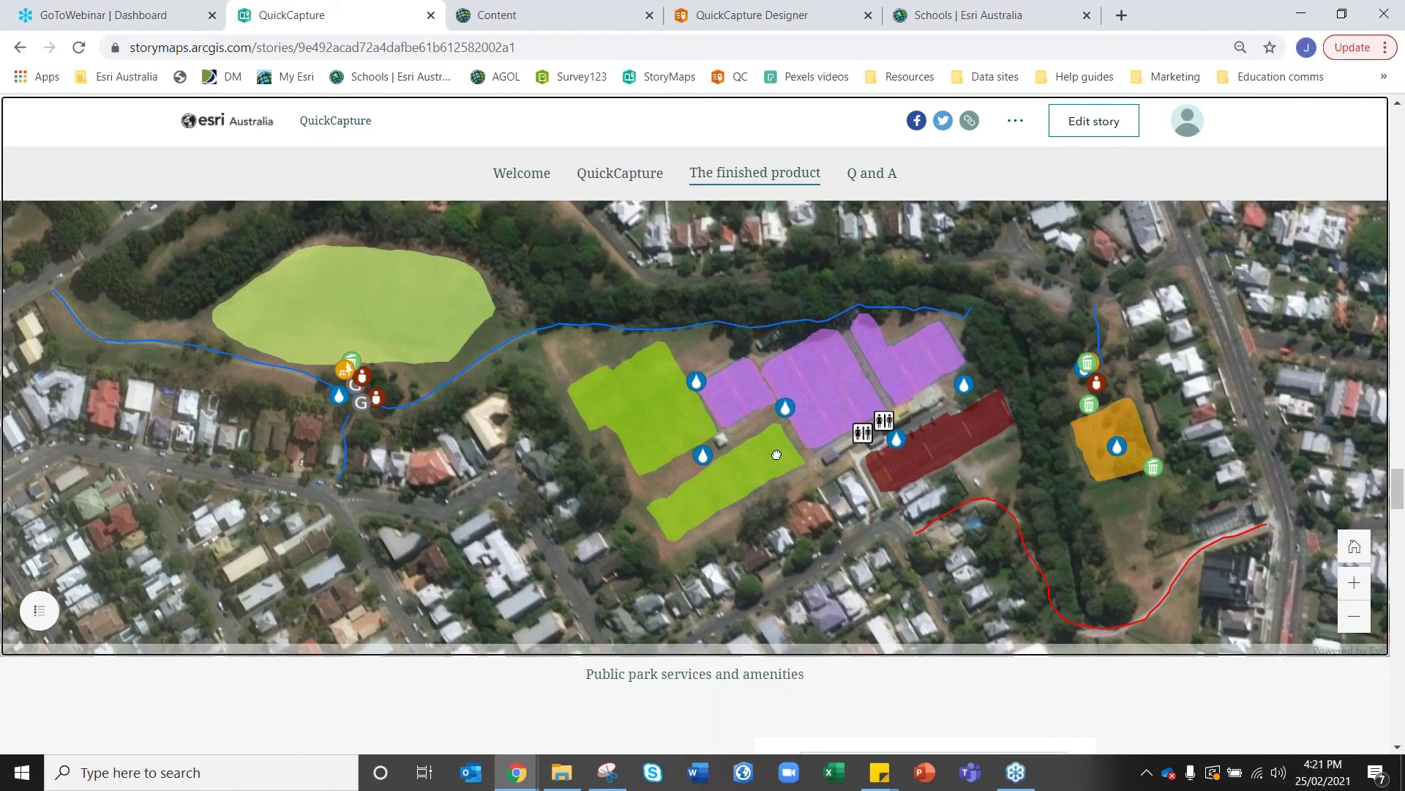
drag(777, 455, 772, 458)
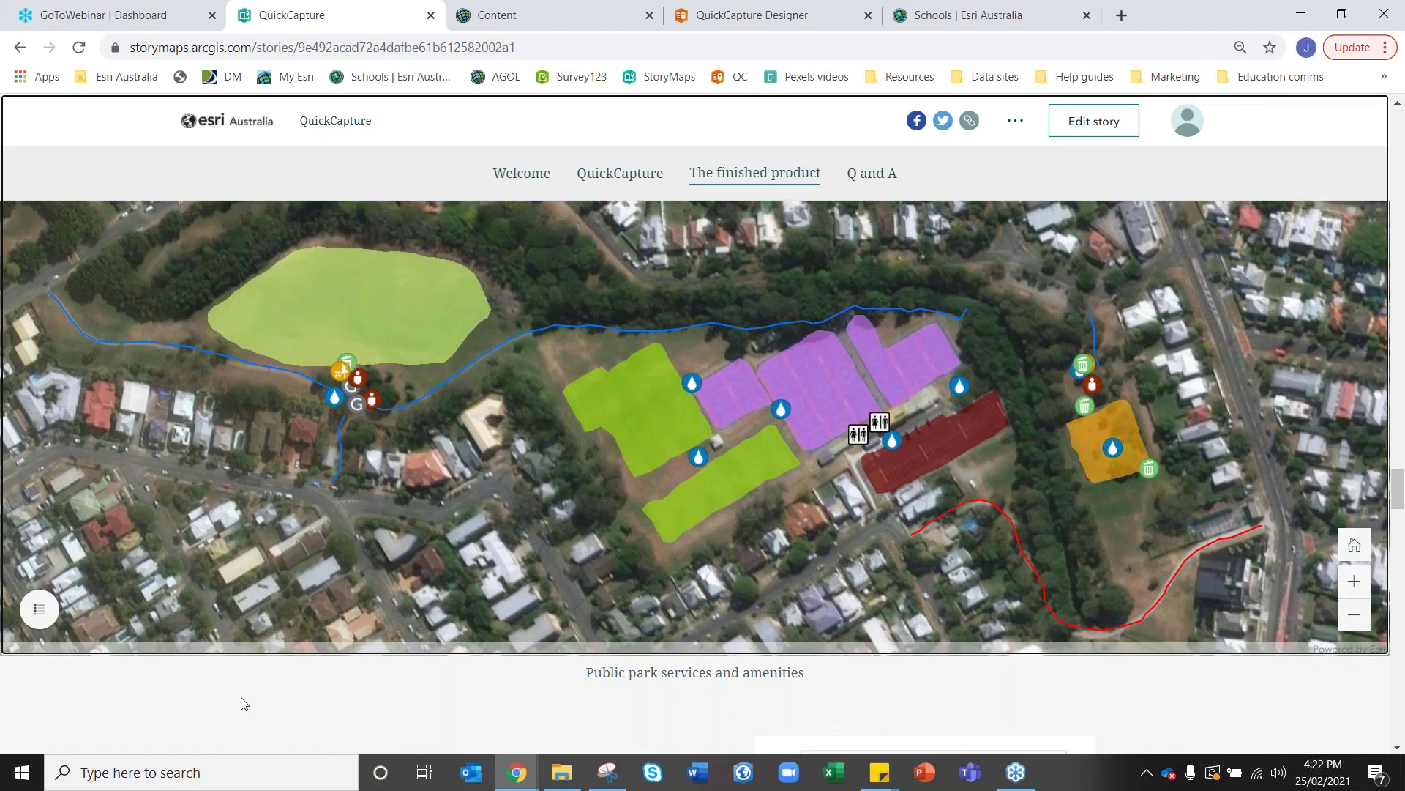
scroll(483, 596, down, 1)
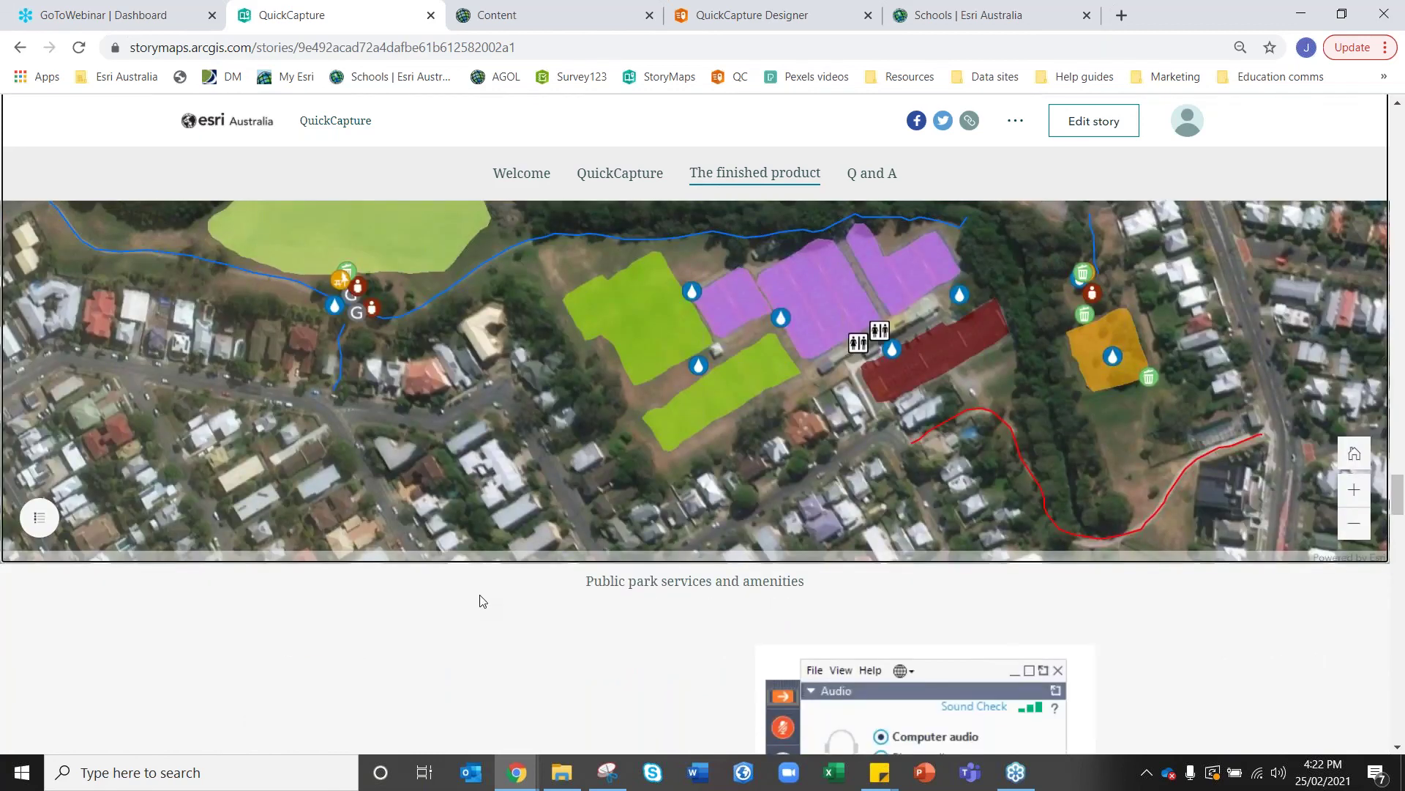
scroll(476, 586, down, 6)
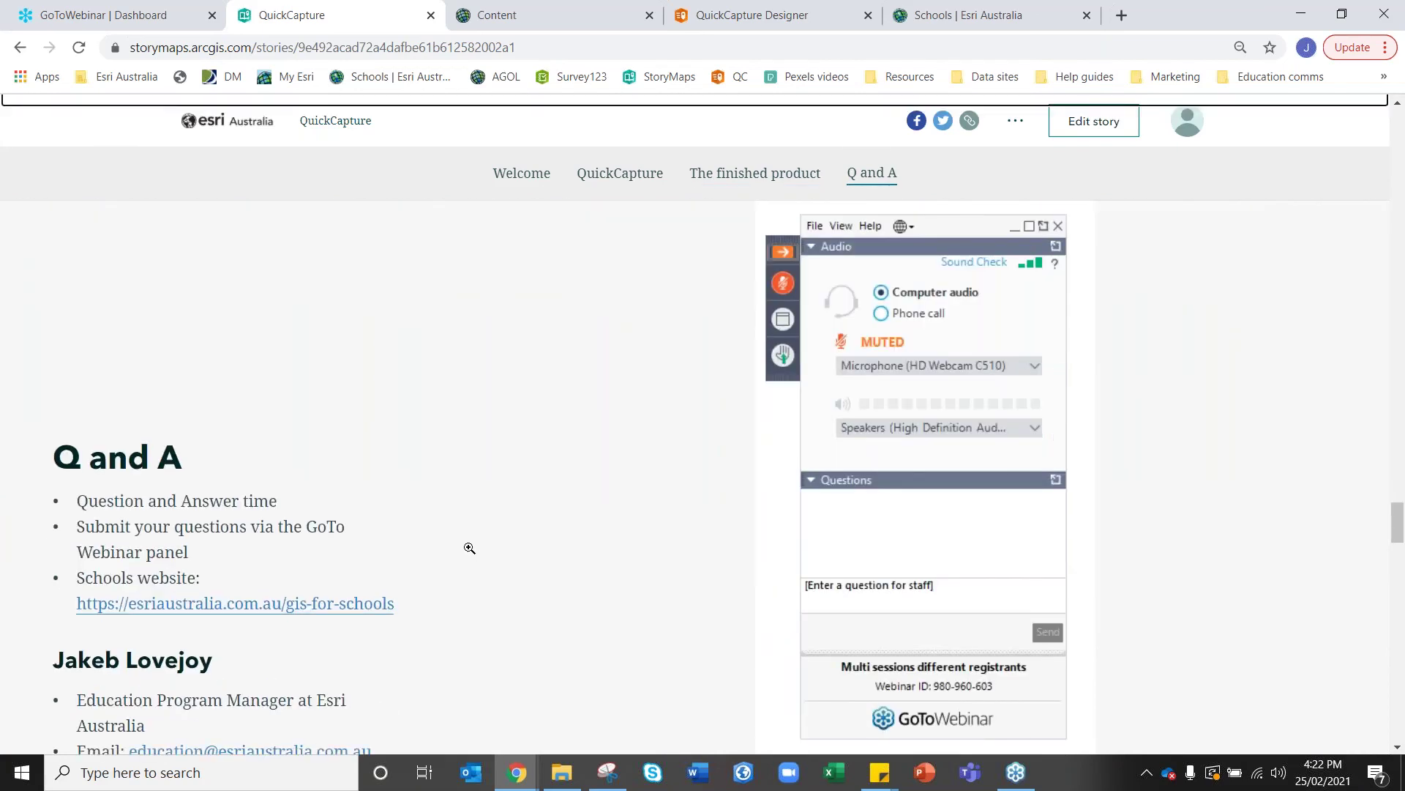
scroll(469, 548, down, 2)
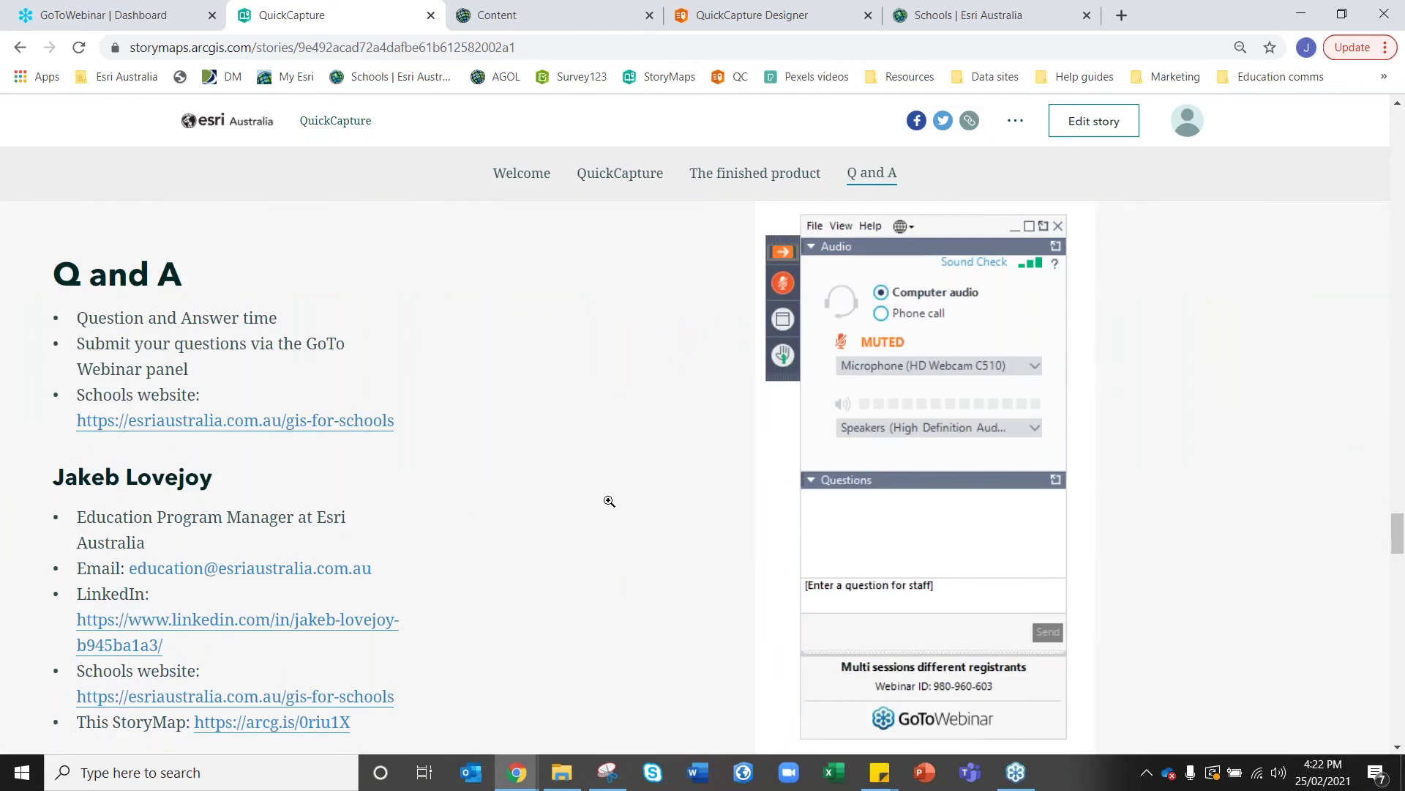
scroll(609, 501, down, 3)
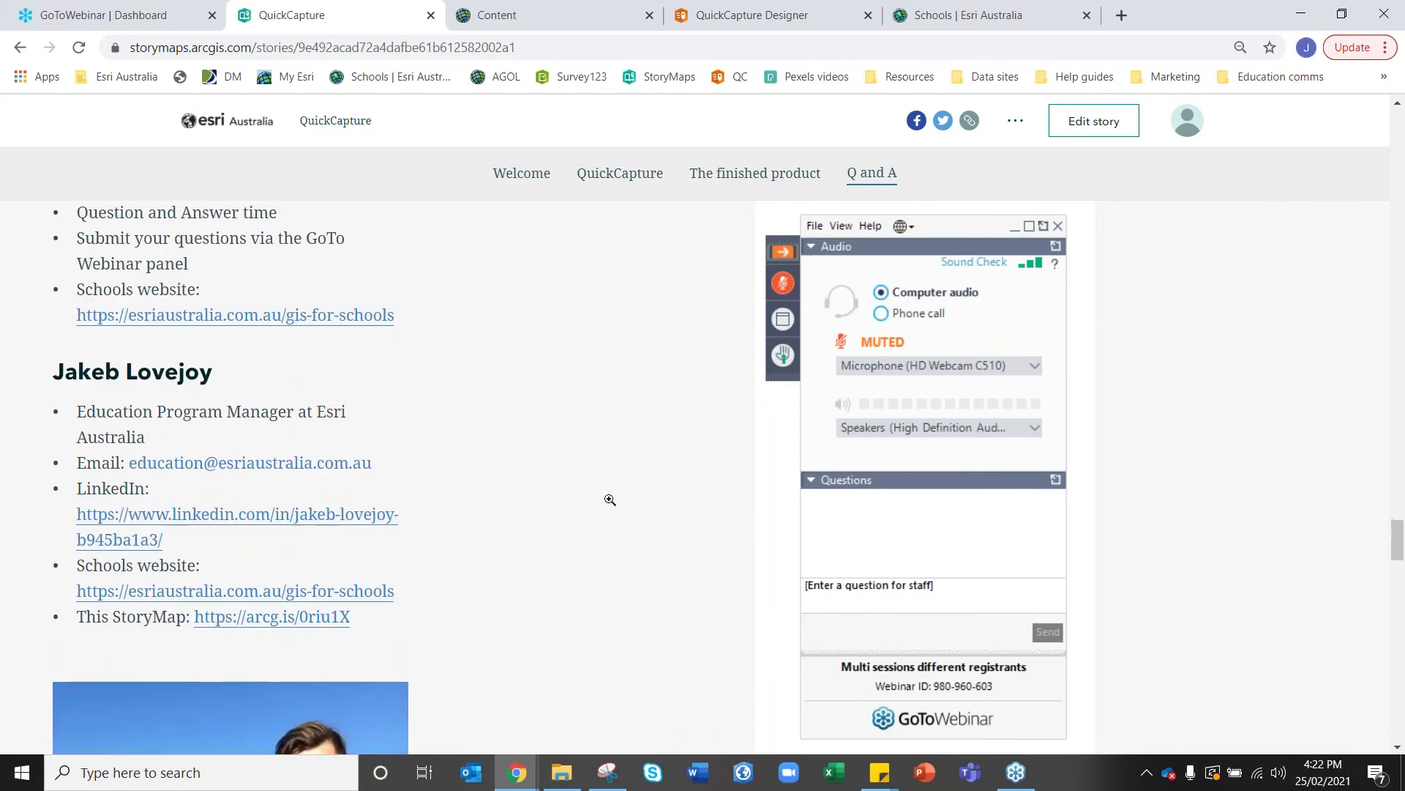
scroll(618, 510, down, 8)
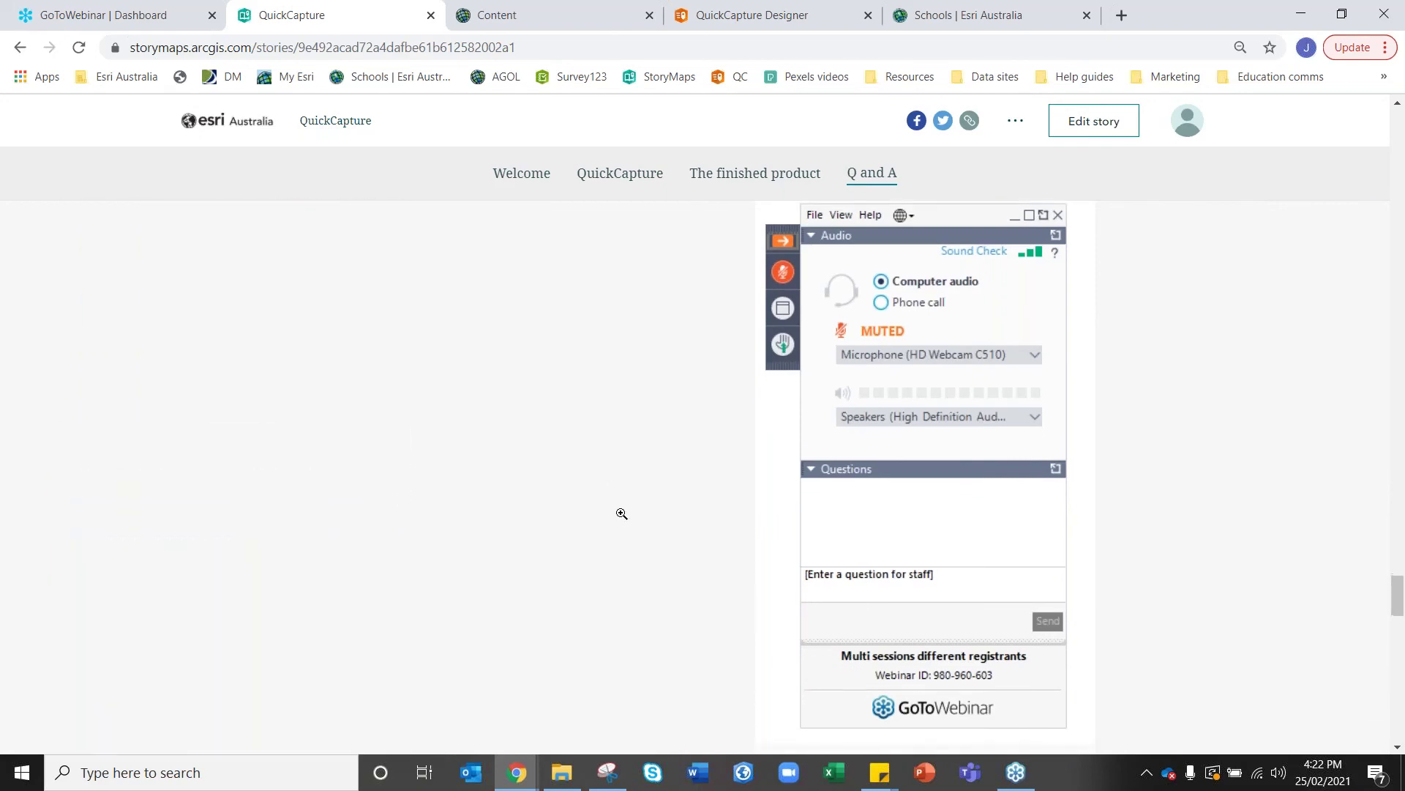
Highlight the This StoryMap short link in the presenter's contact list, and clear the highlight.
scroll(621, 512, up, 6)
drag(351, 357, 196, 363)
scroll(131, 402, up, 4)
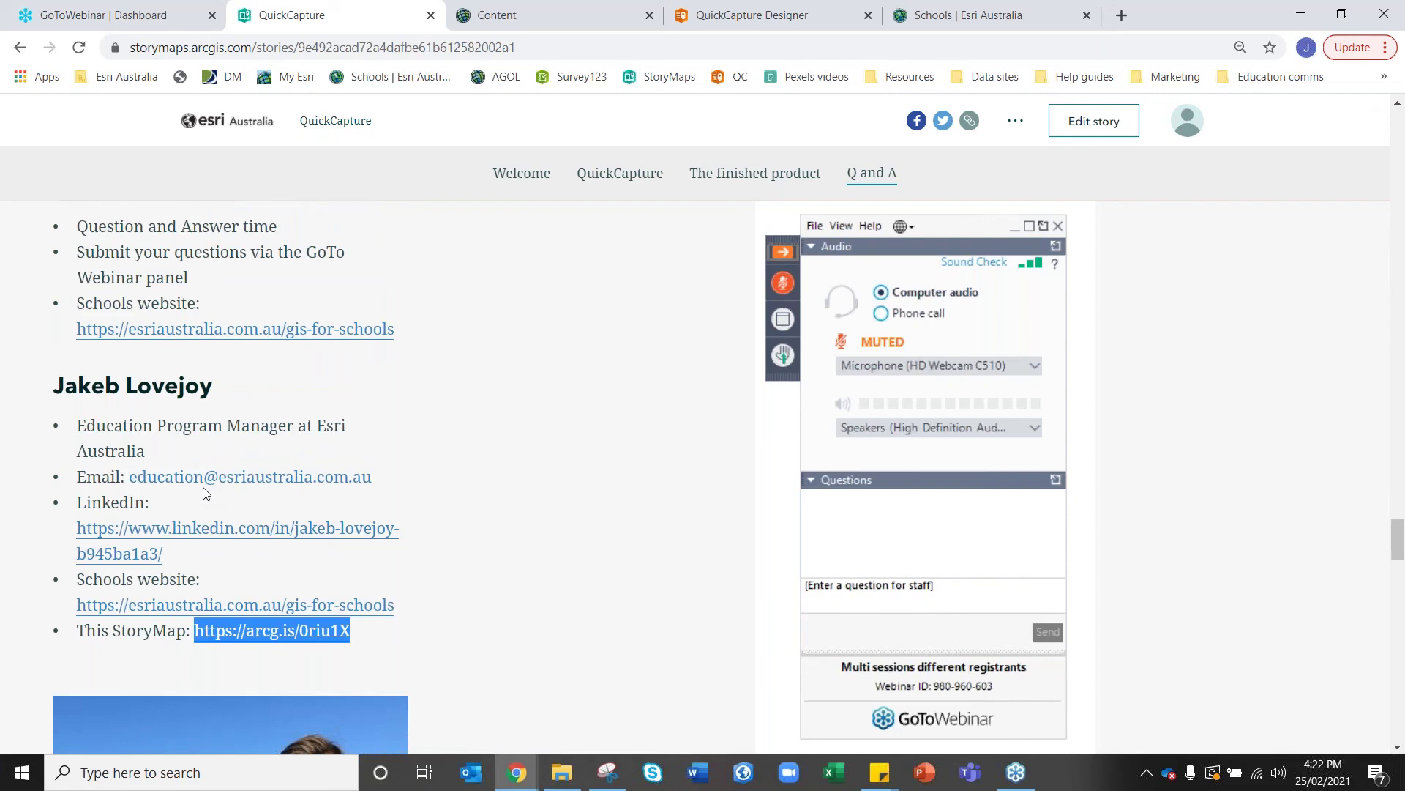
click(390, 634)
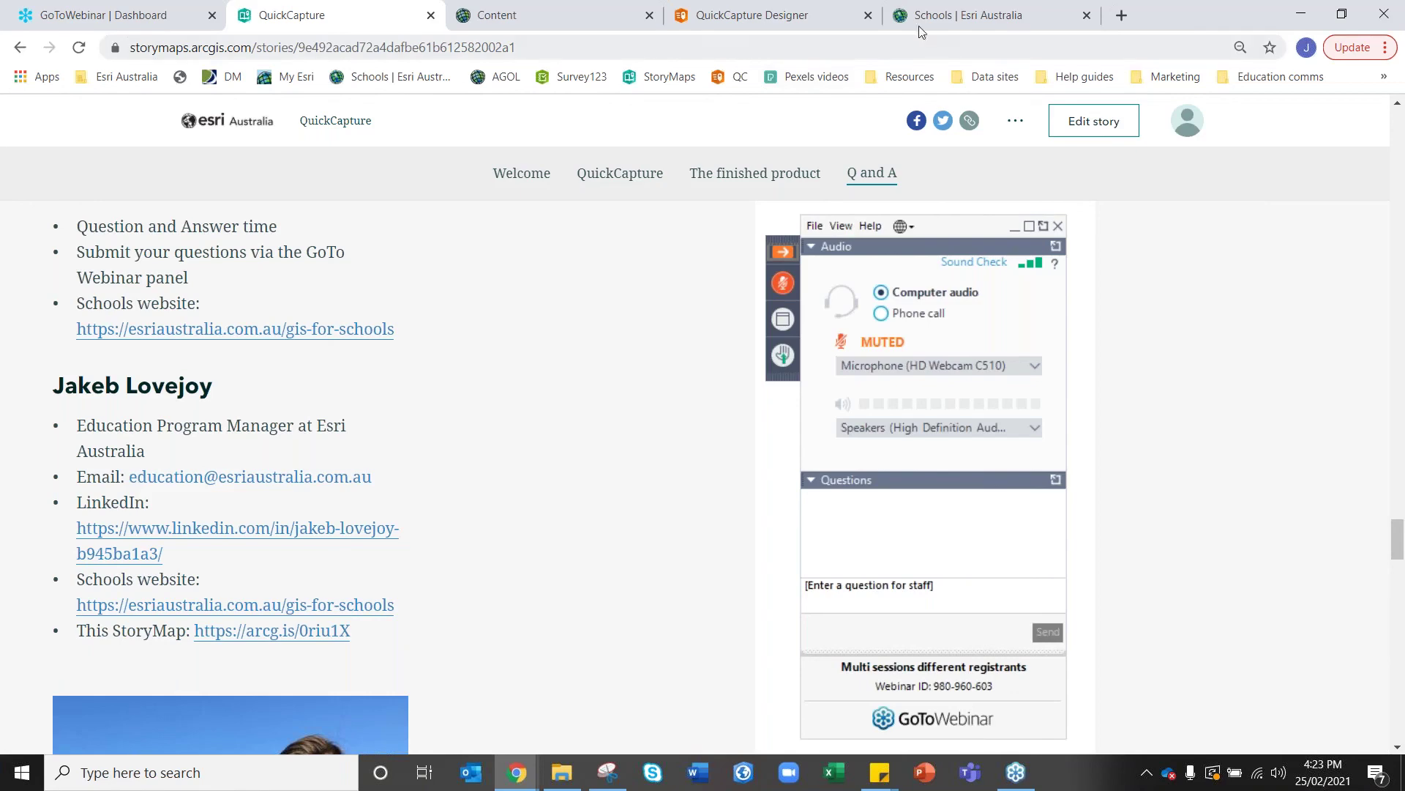
Switch to the Esri Australia GIS for schools page and open its Professional development page.
click(998, 14)
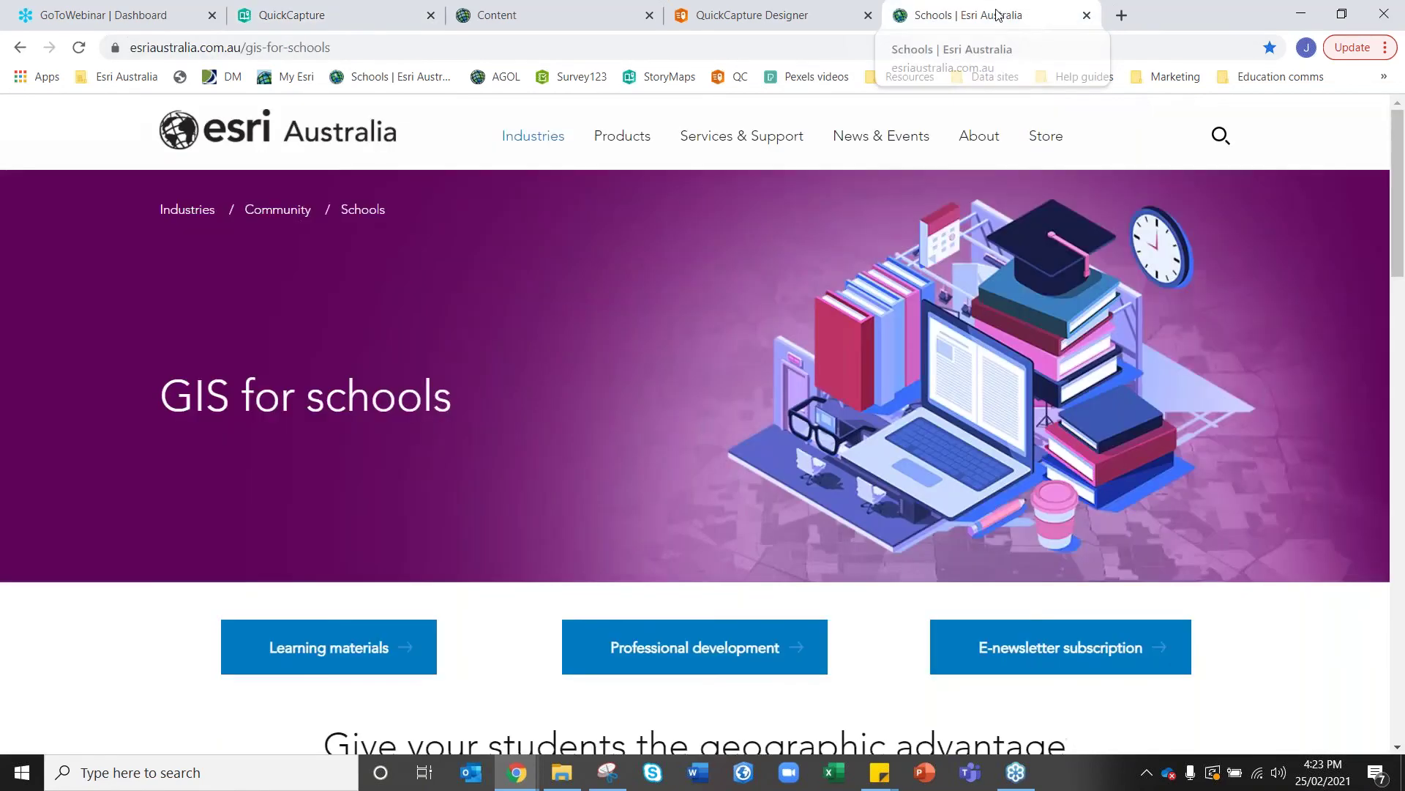
scroll(893, 330, down, 4)
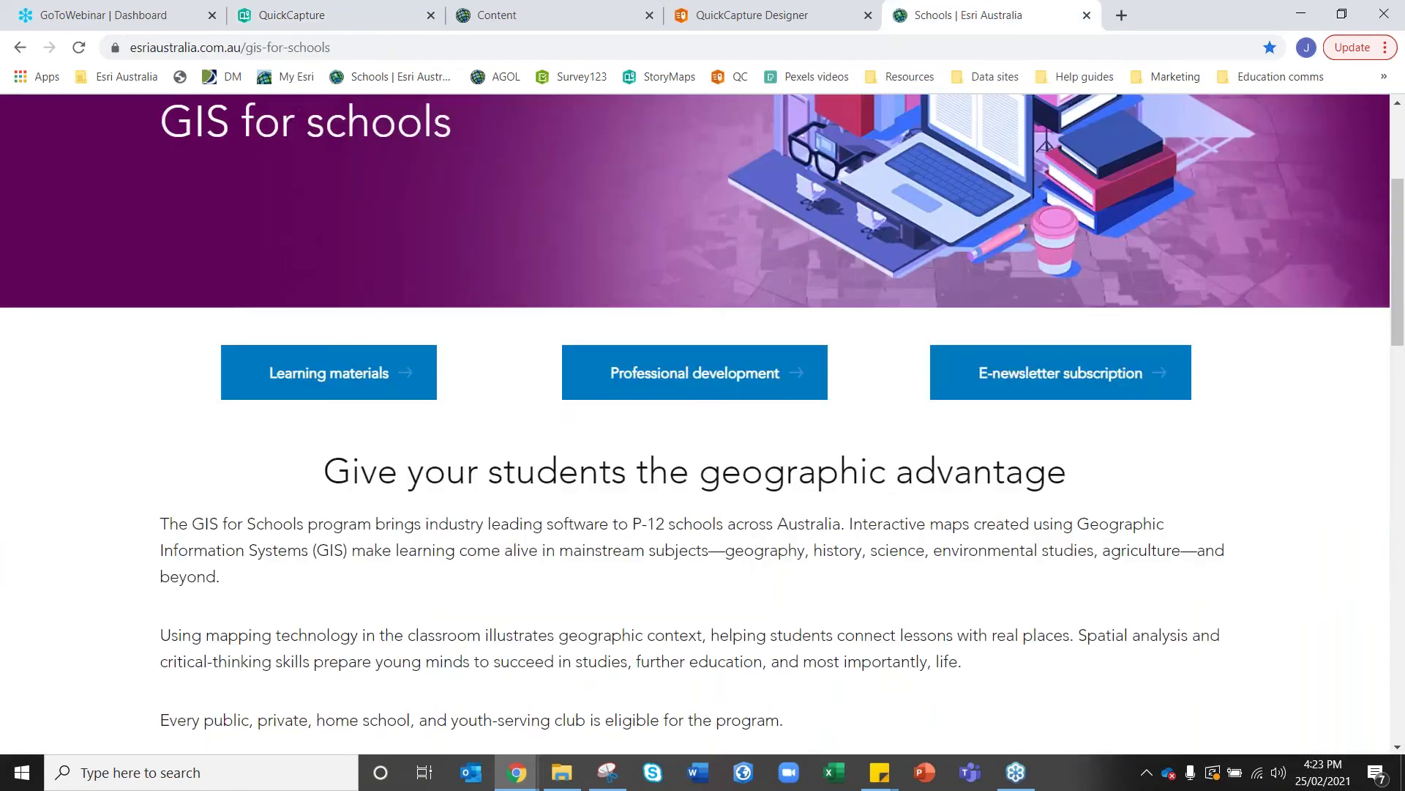
click(644, 382)
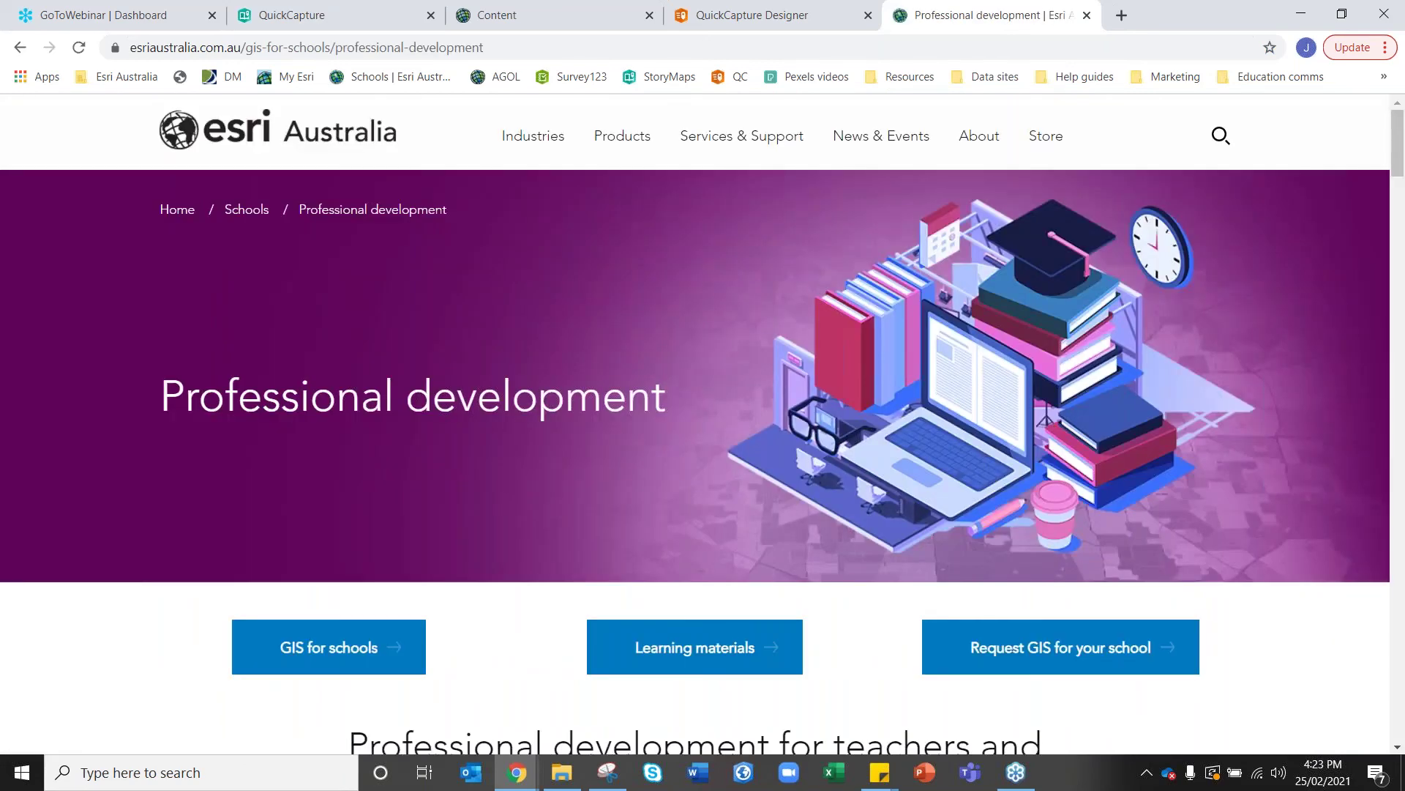
Expand the QuickCapture entry among the professional development topics to review its tutorials and step-by-step guide, and collapse it.
scroll(603, 459, down, 10)
scroll(601, 460, down, 15)
scroll(179, 351, up, 3)
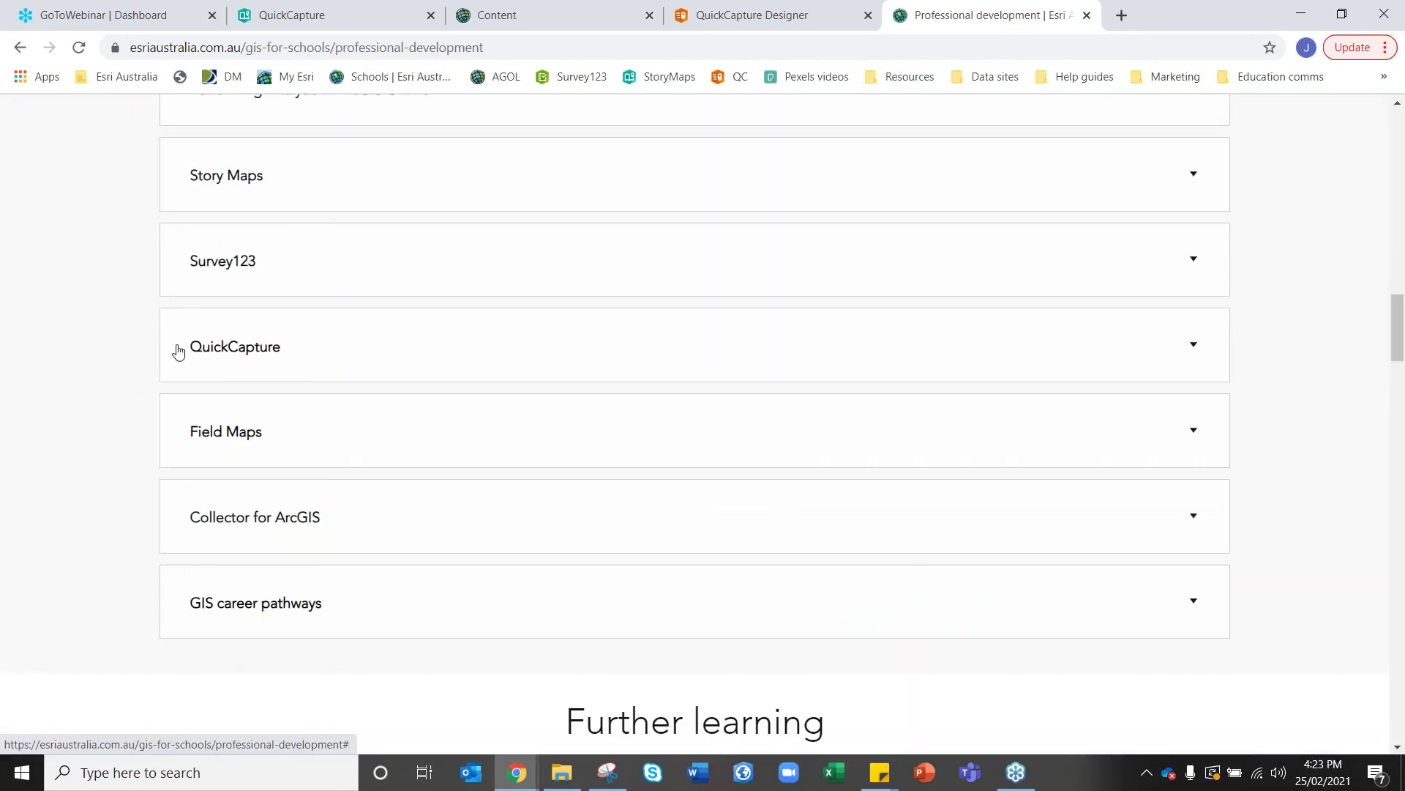
click(180, 351)
scroll(199, 364, down, 1)
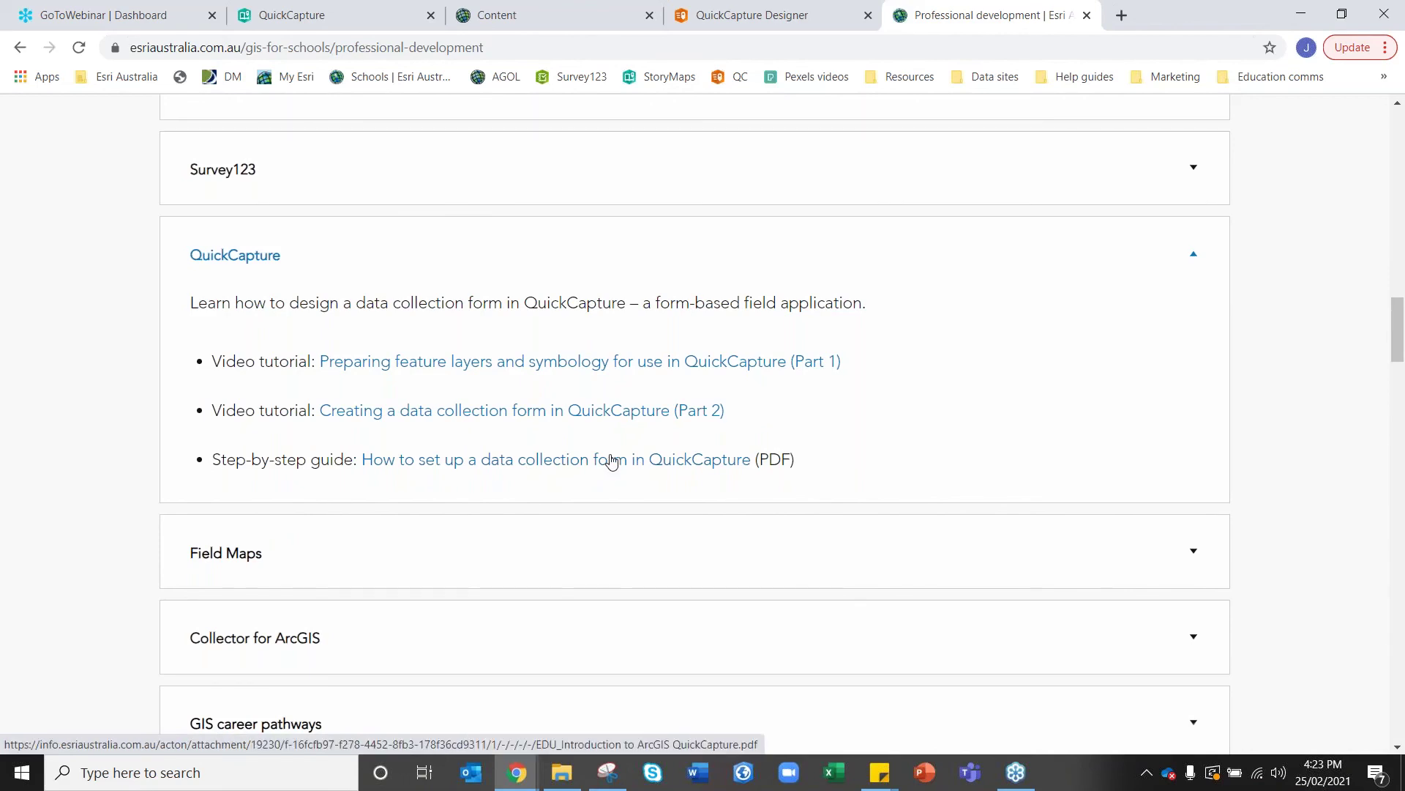
click(690, 265)
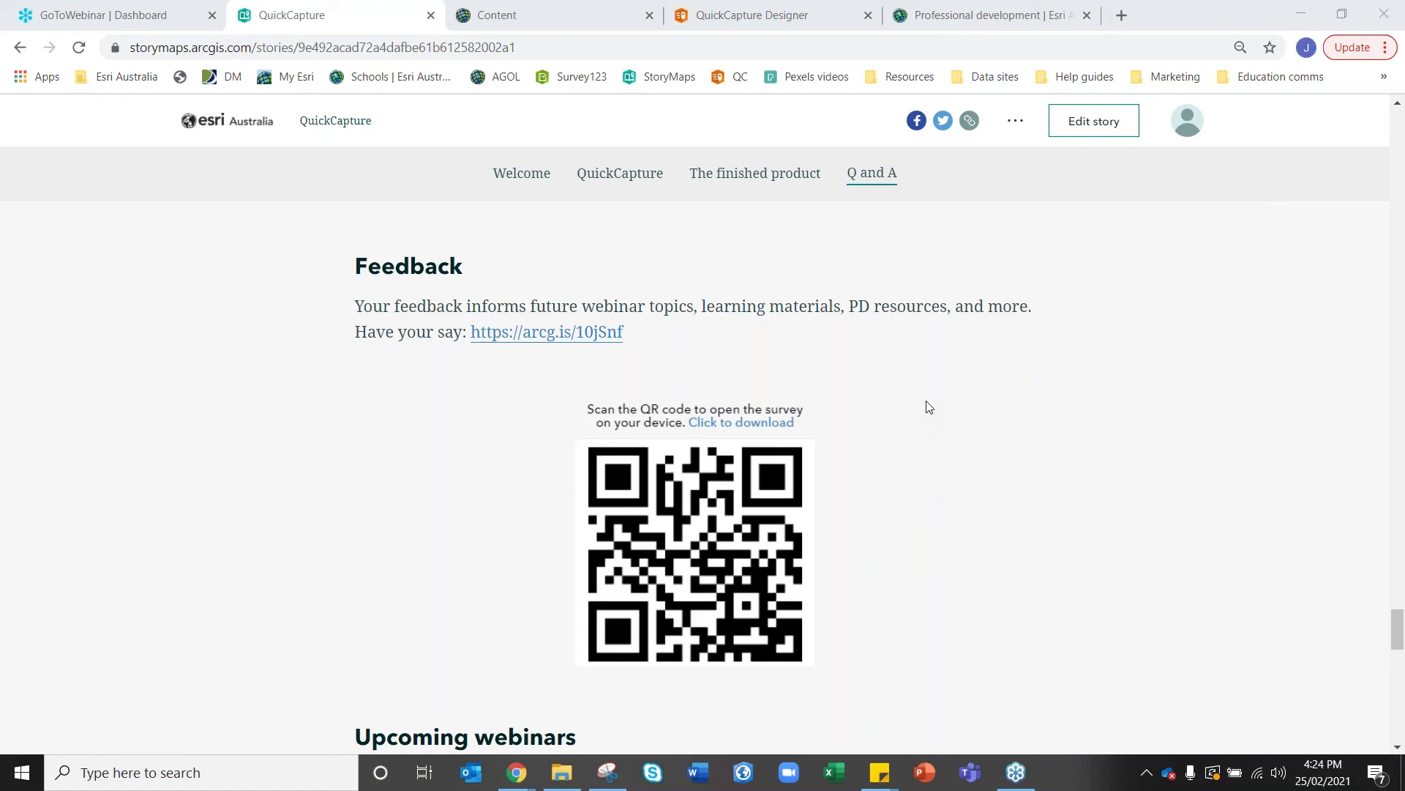
Highlight the opening words of the Feedback text above the survey QR code, and clear the highlight.
click(1027, 306)
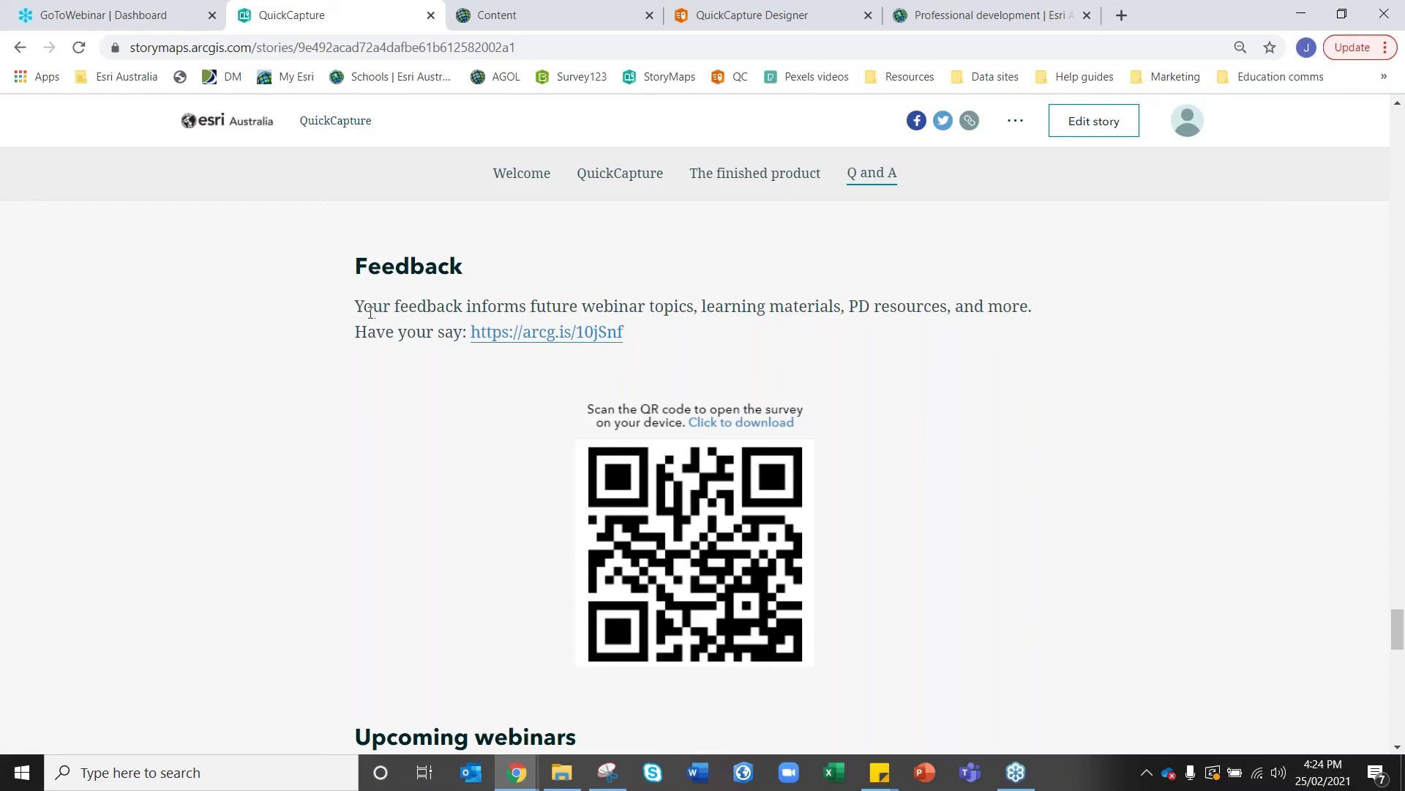
drag(357, 311, 449, 312)
click(463, 312)
Review the Upcoming webinars section of the story, including the registration link and the March 4 Field Maps webinar card.
scroll(550, 377, down, 7)
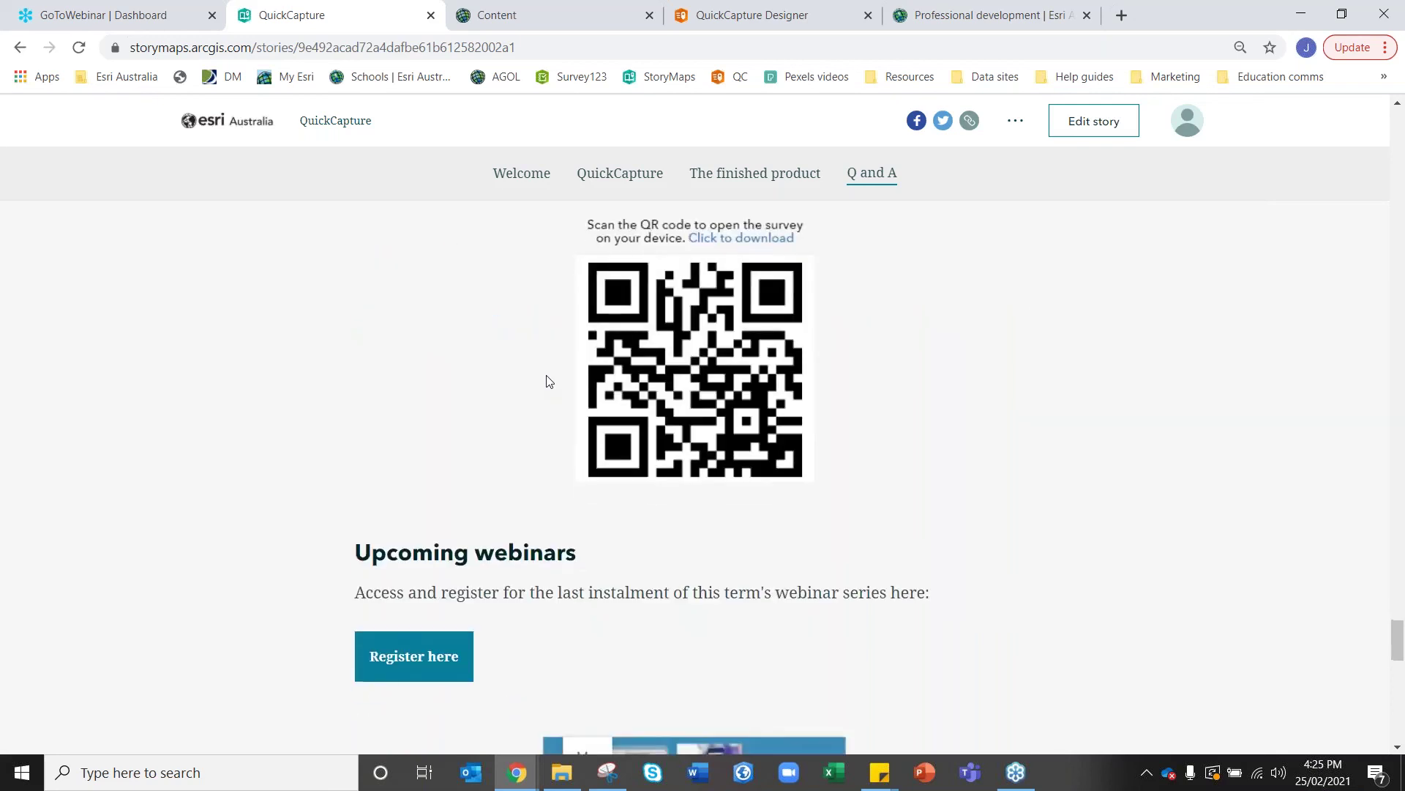
scroll(565, 364, up, 1)
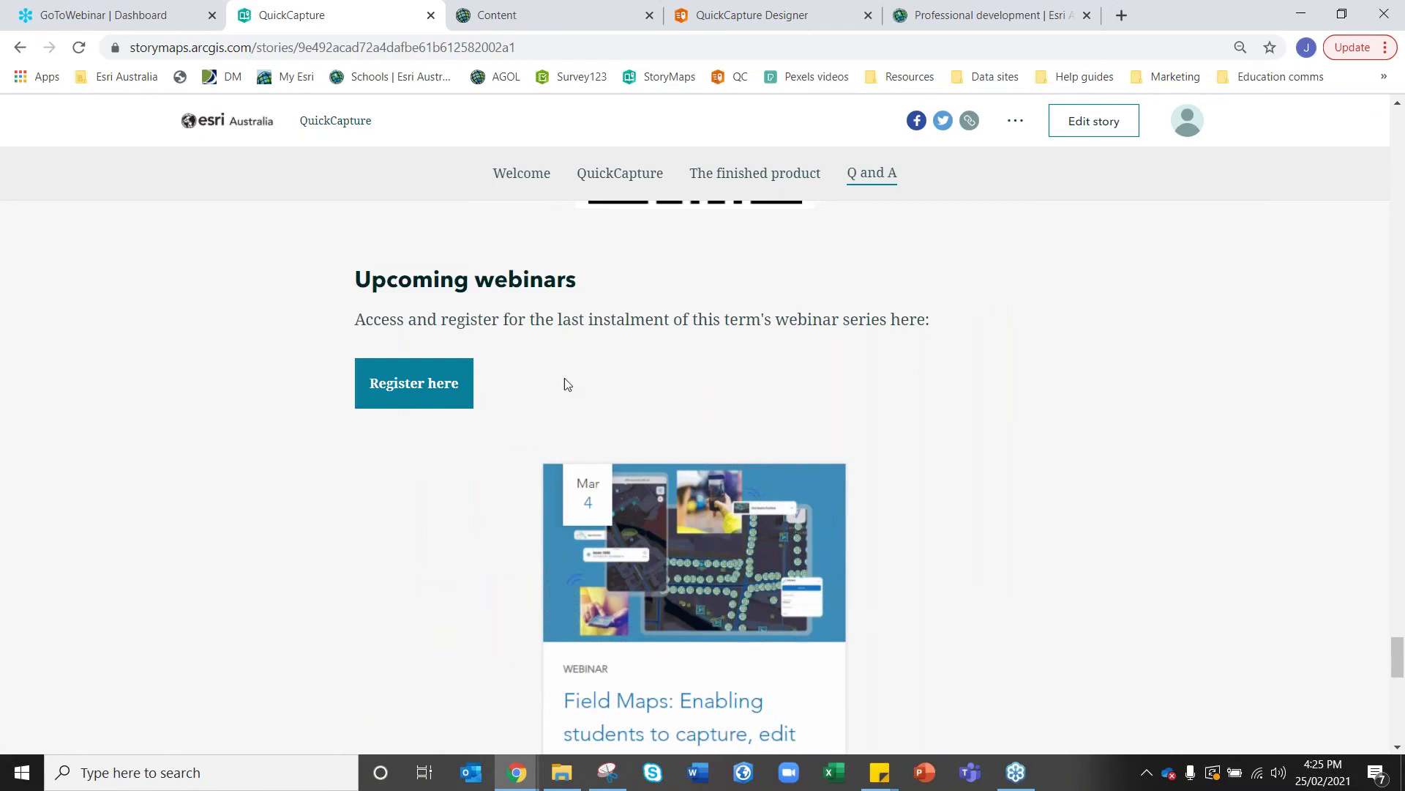
scroll(572, 399, down, 2)
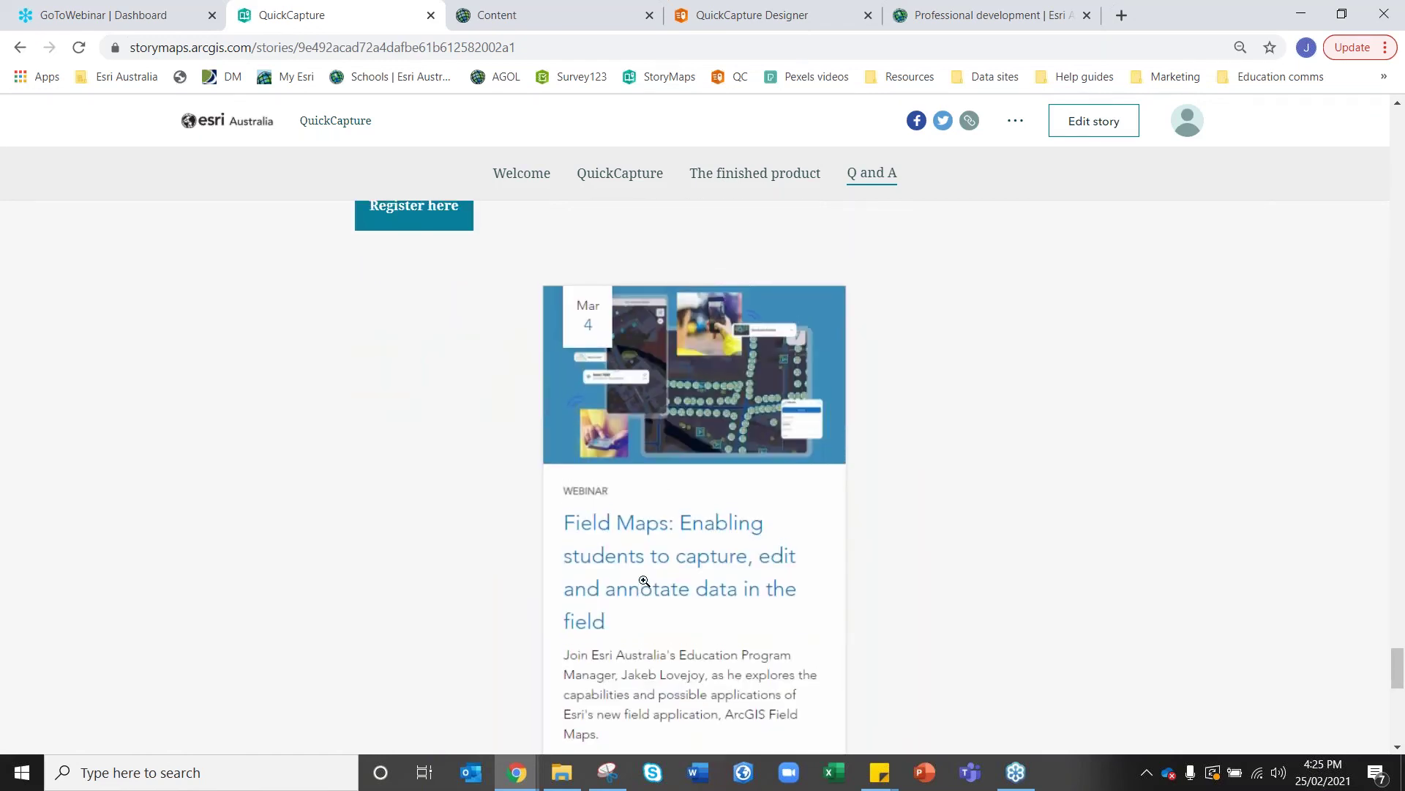
scroll(644, 580, up, 2)
scroll(668, 377, down, 1)
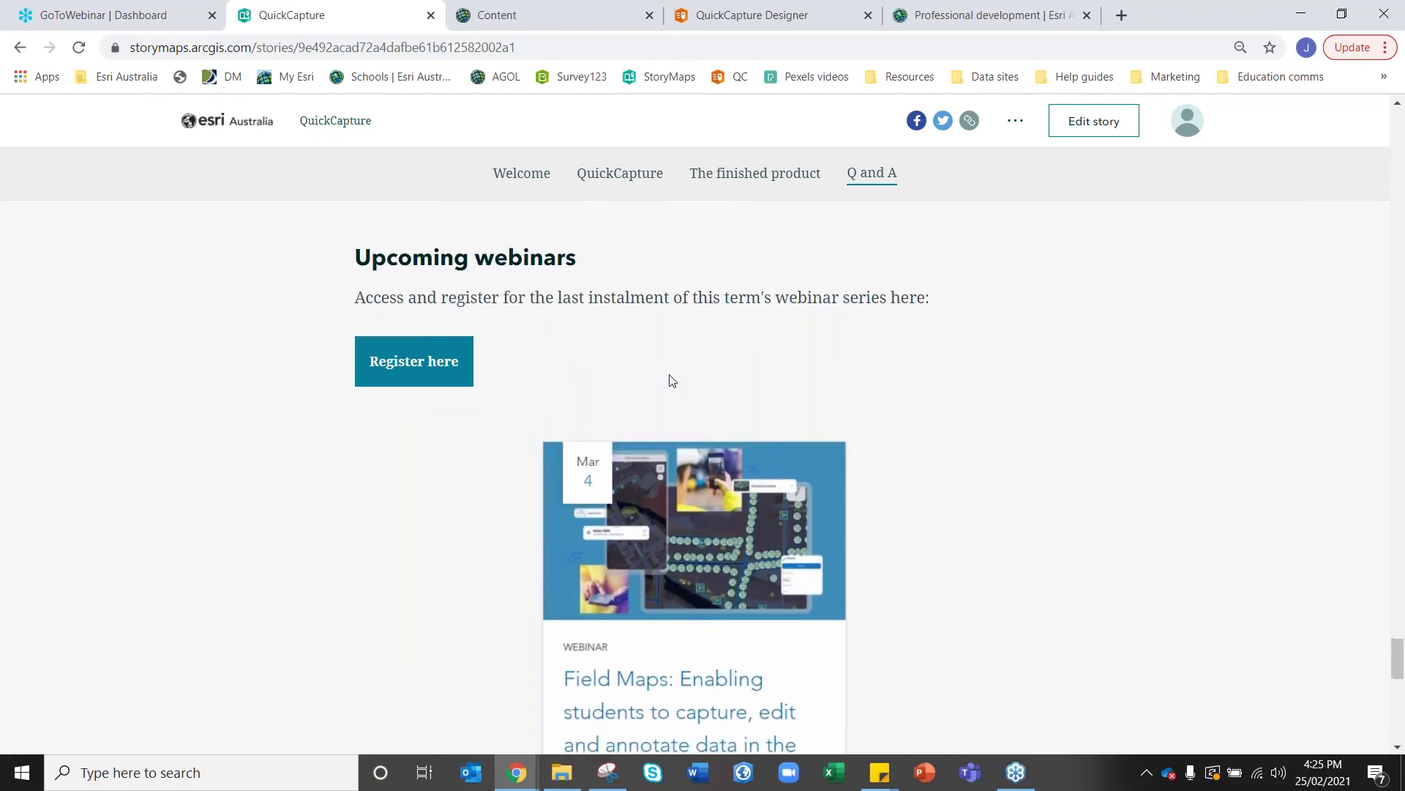
scroll(670, 377, down, 3)
scroll(670, 377, down, 1)
scroll(670, 377, up, 1)
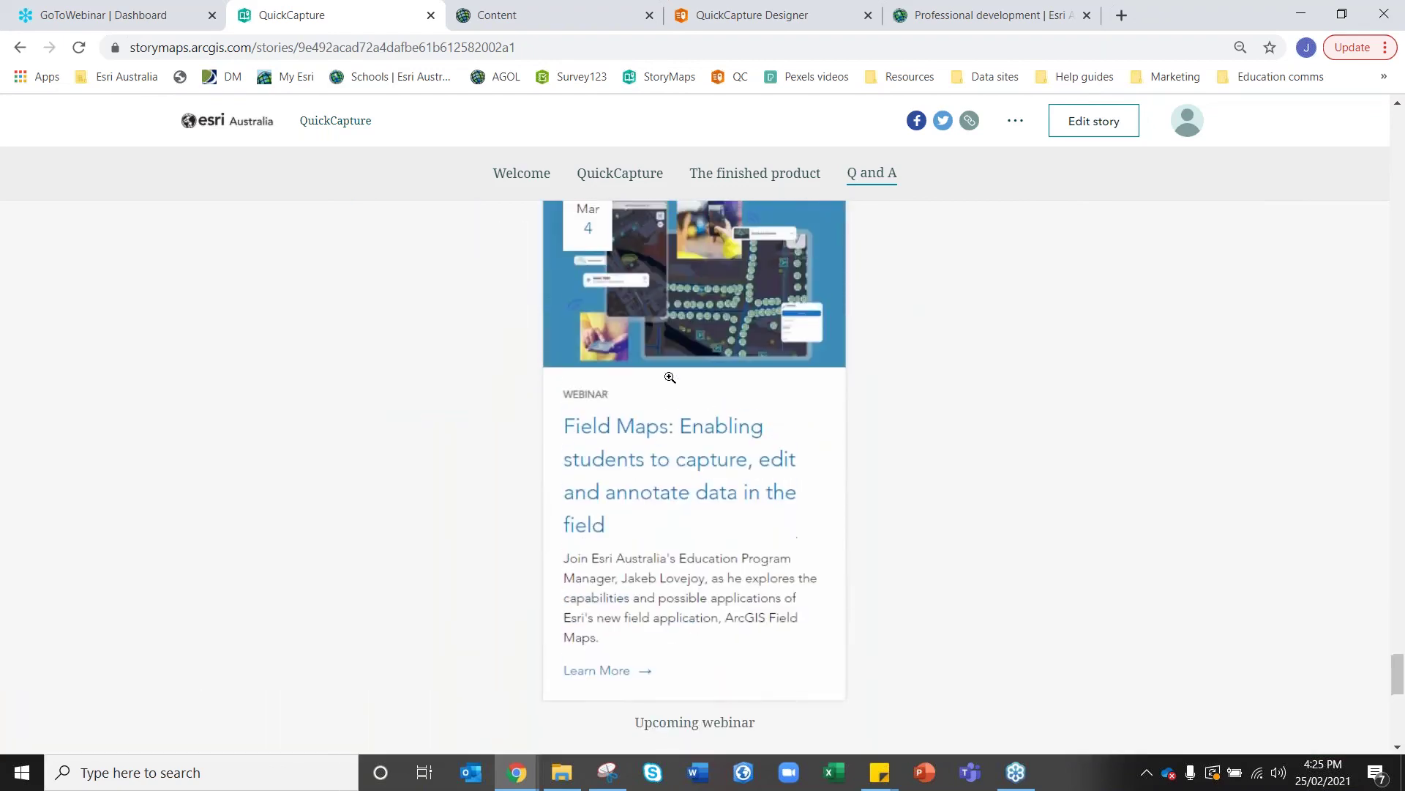
scroll(670, 377, up, 1)
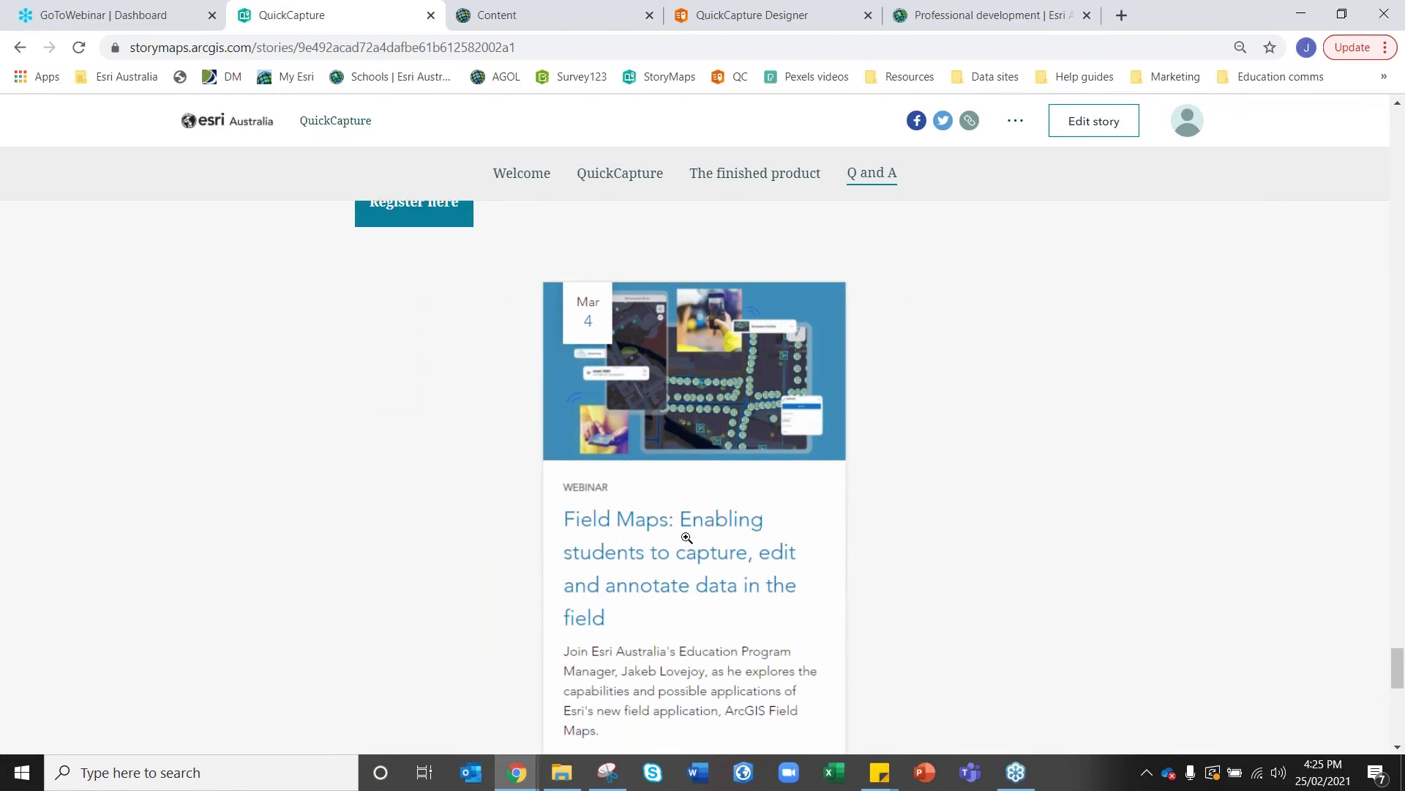
scroll(683, 539, up, 1)
scroll(695, 578, down, 1)
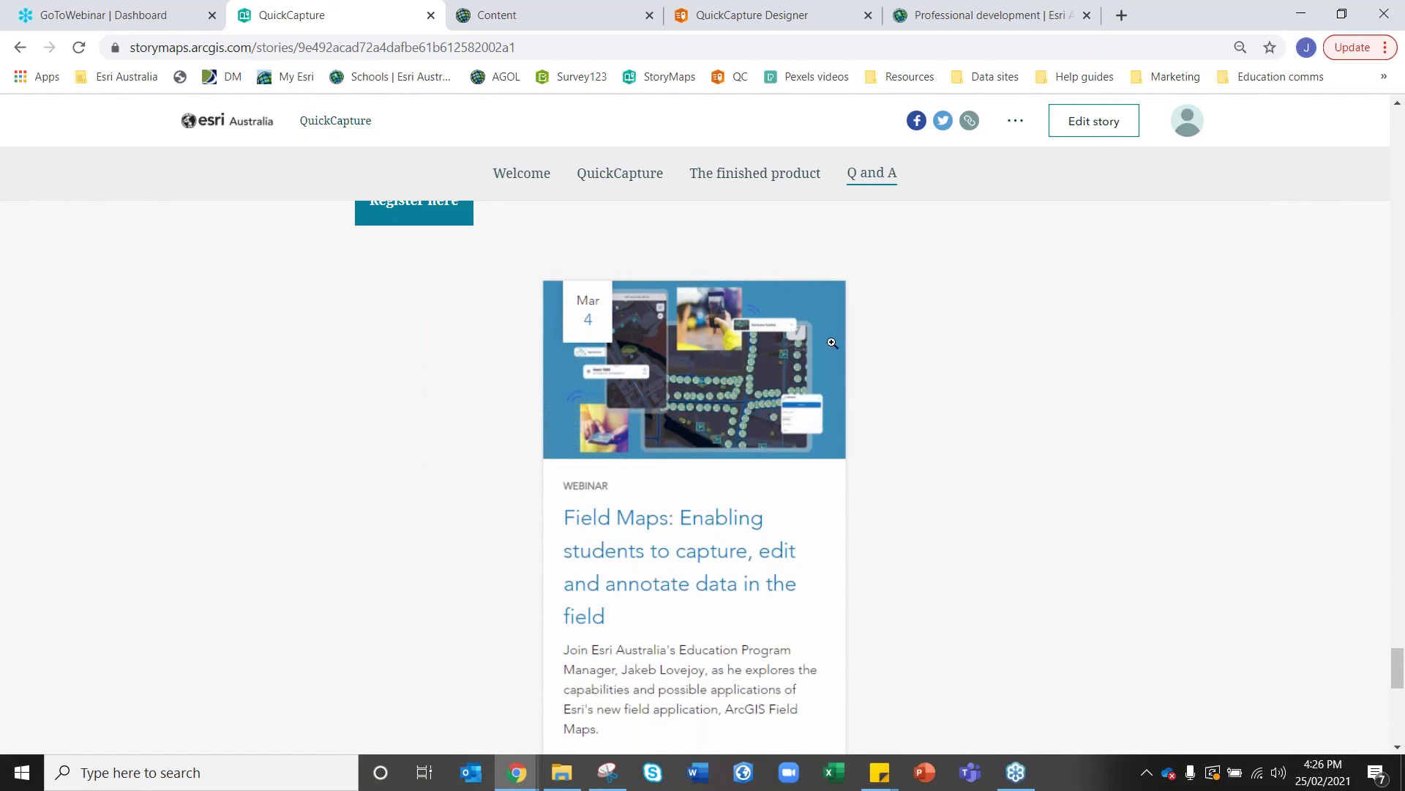
scroll(830, 347, up, 3)
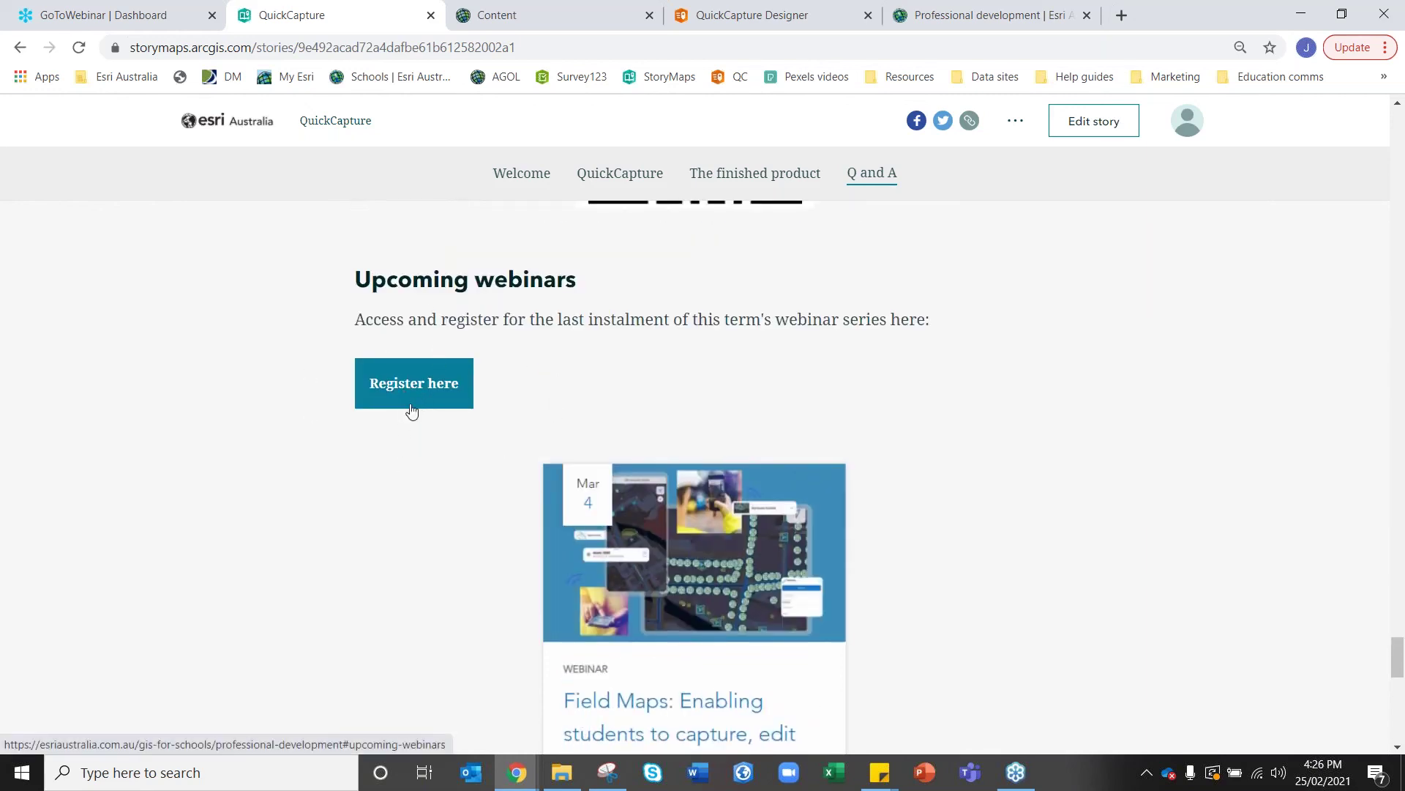
Return to the Professional development page and review its upcoming onboarding webinars and upcoming webinars listings.
click(988, 14)
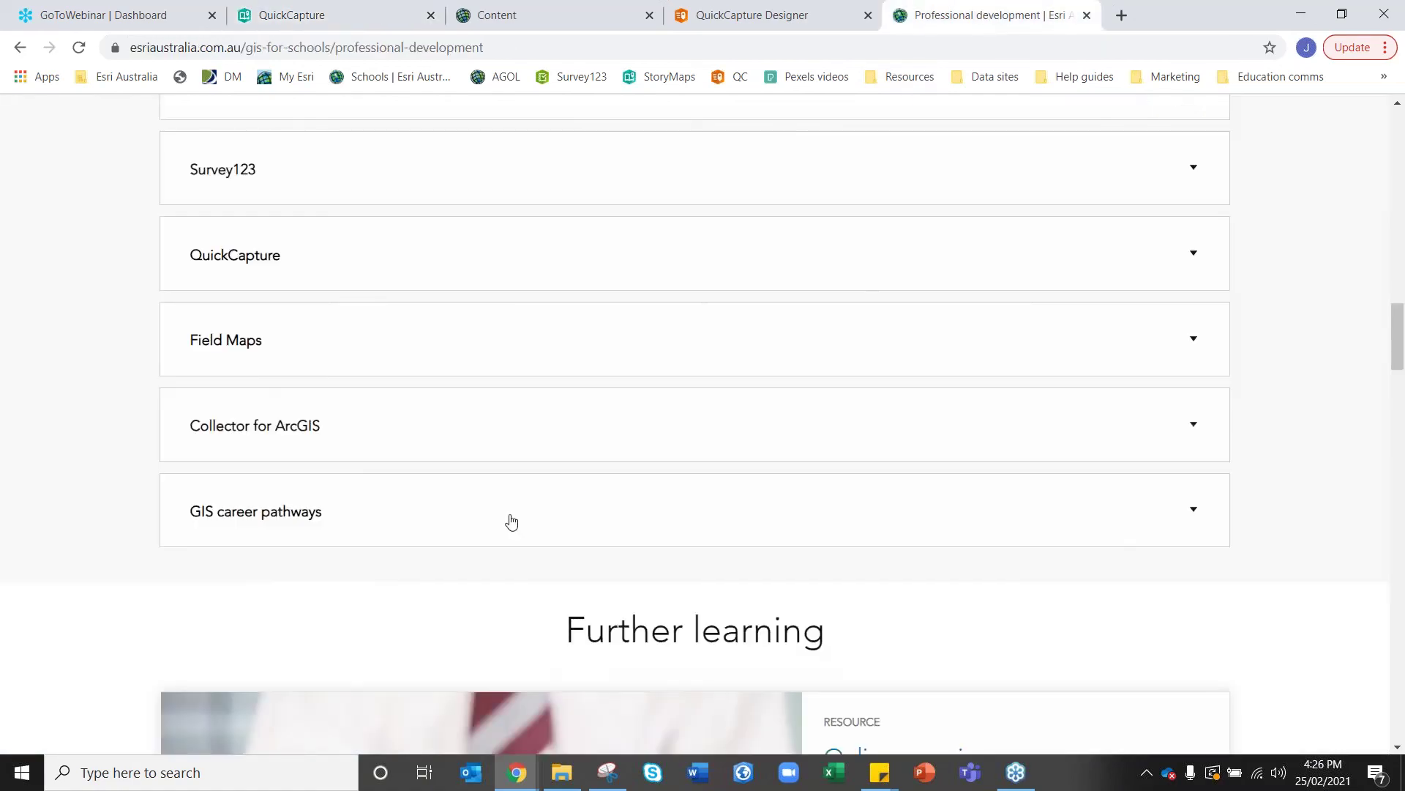
scroll(511, 520, down, 6)
scroll(511, 521, down, 8)
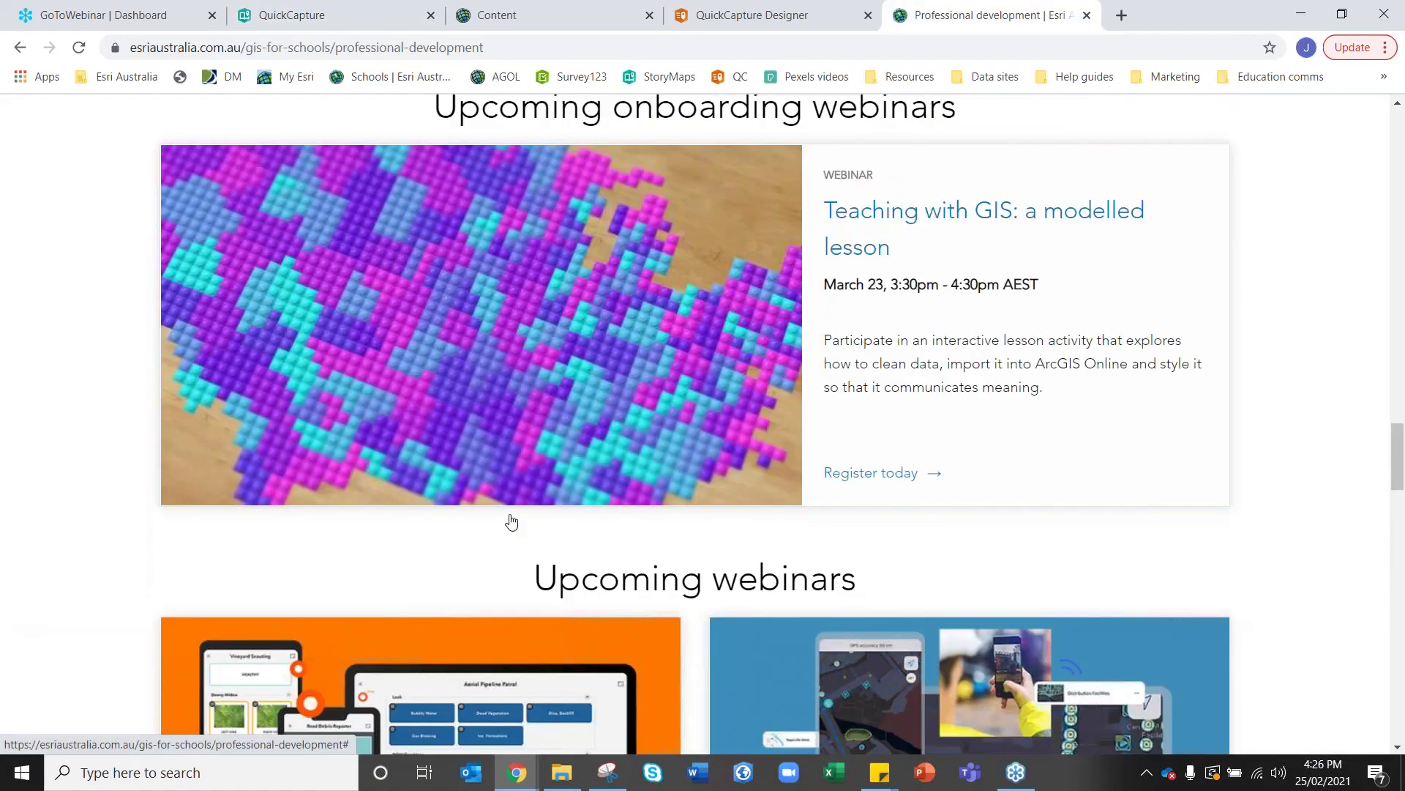
scroll(510, 520, down, 3)
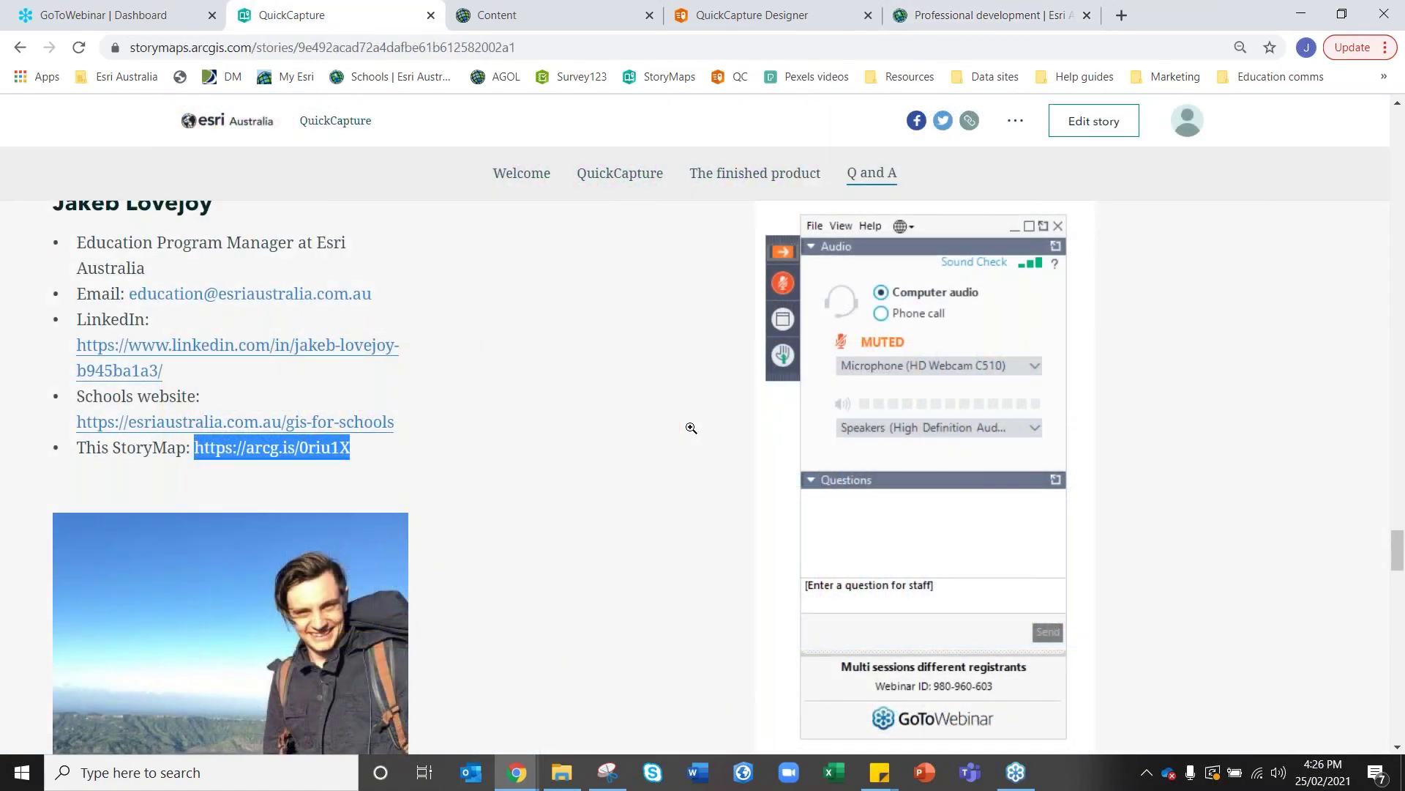